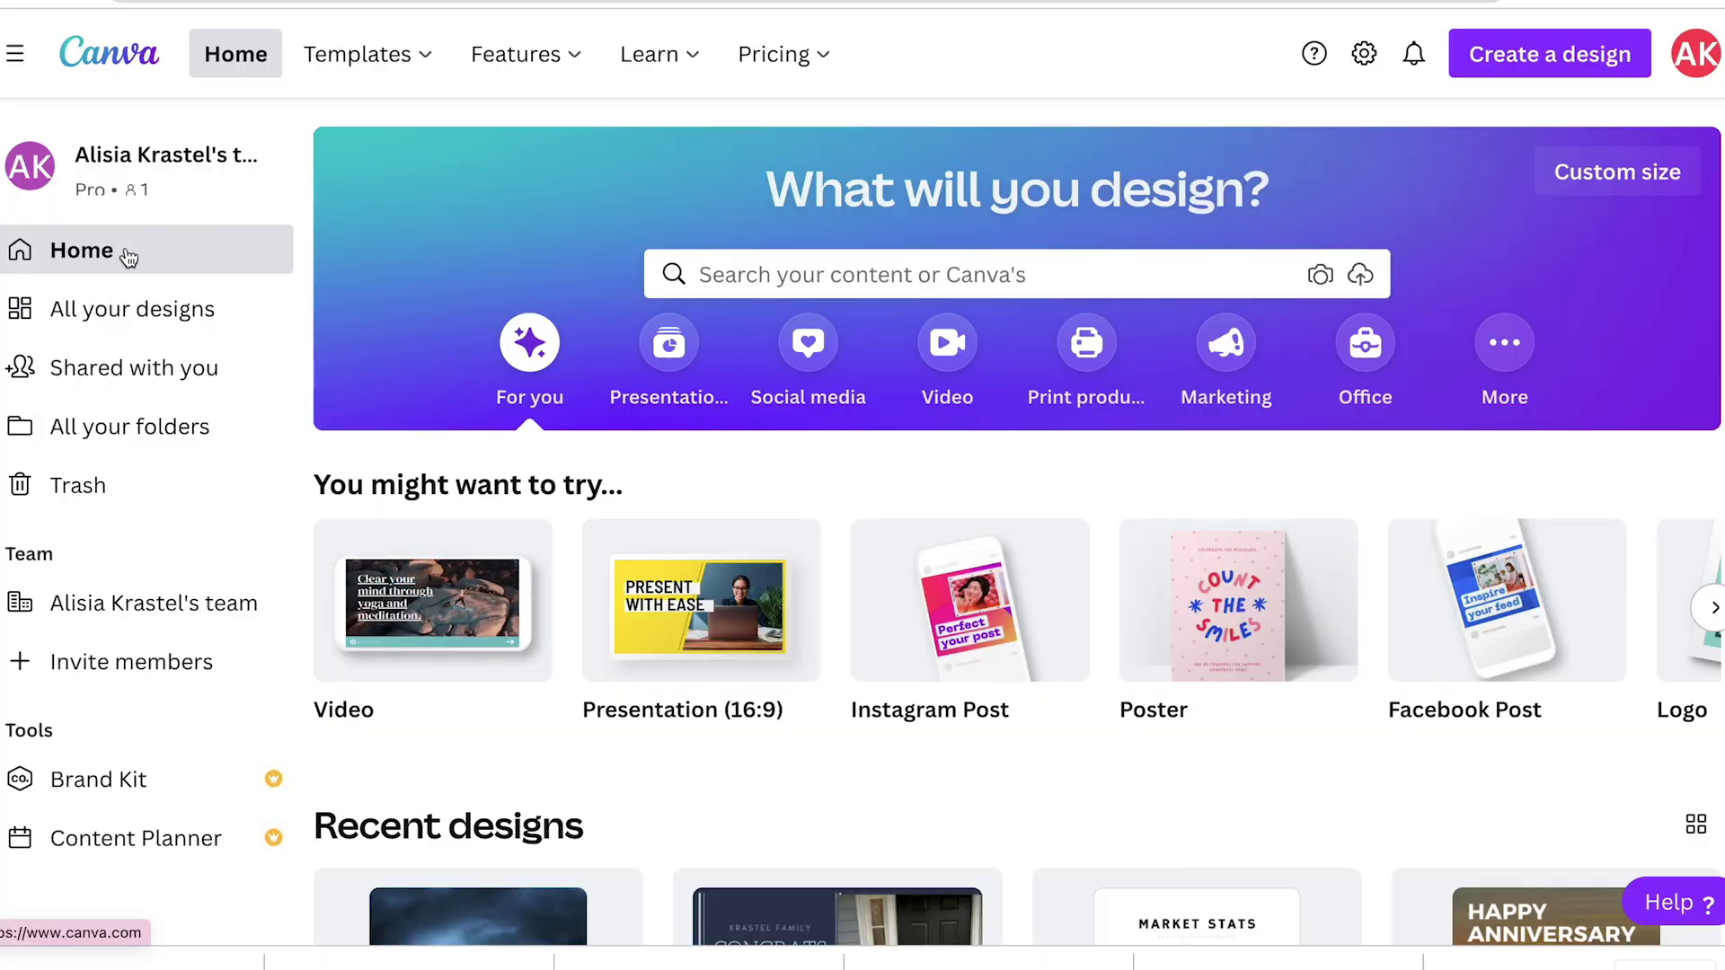
Step: Browse all saved designs, then search templates for 'real estate story'
left_click(131, 316)
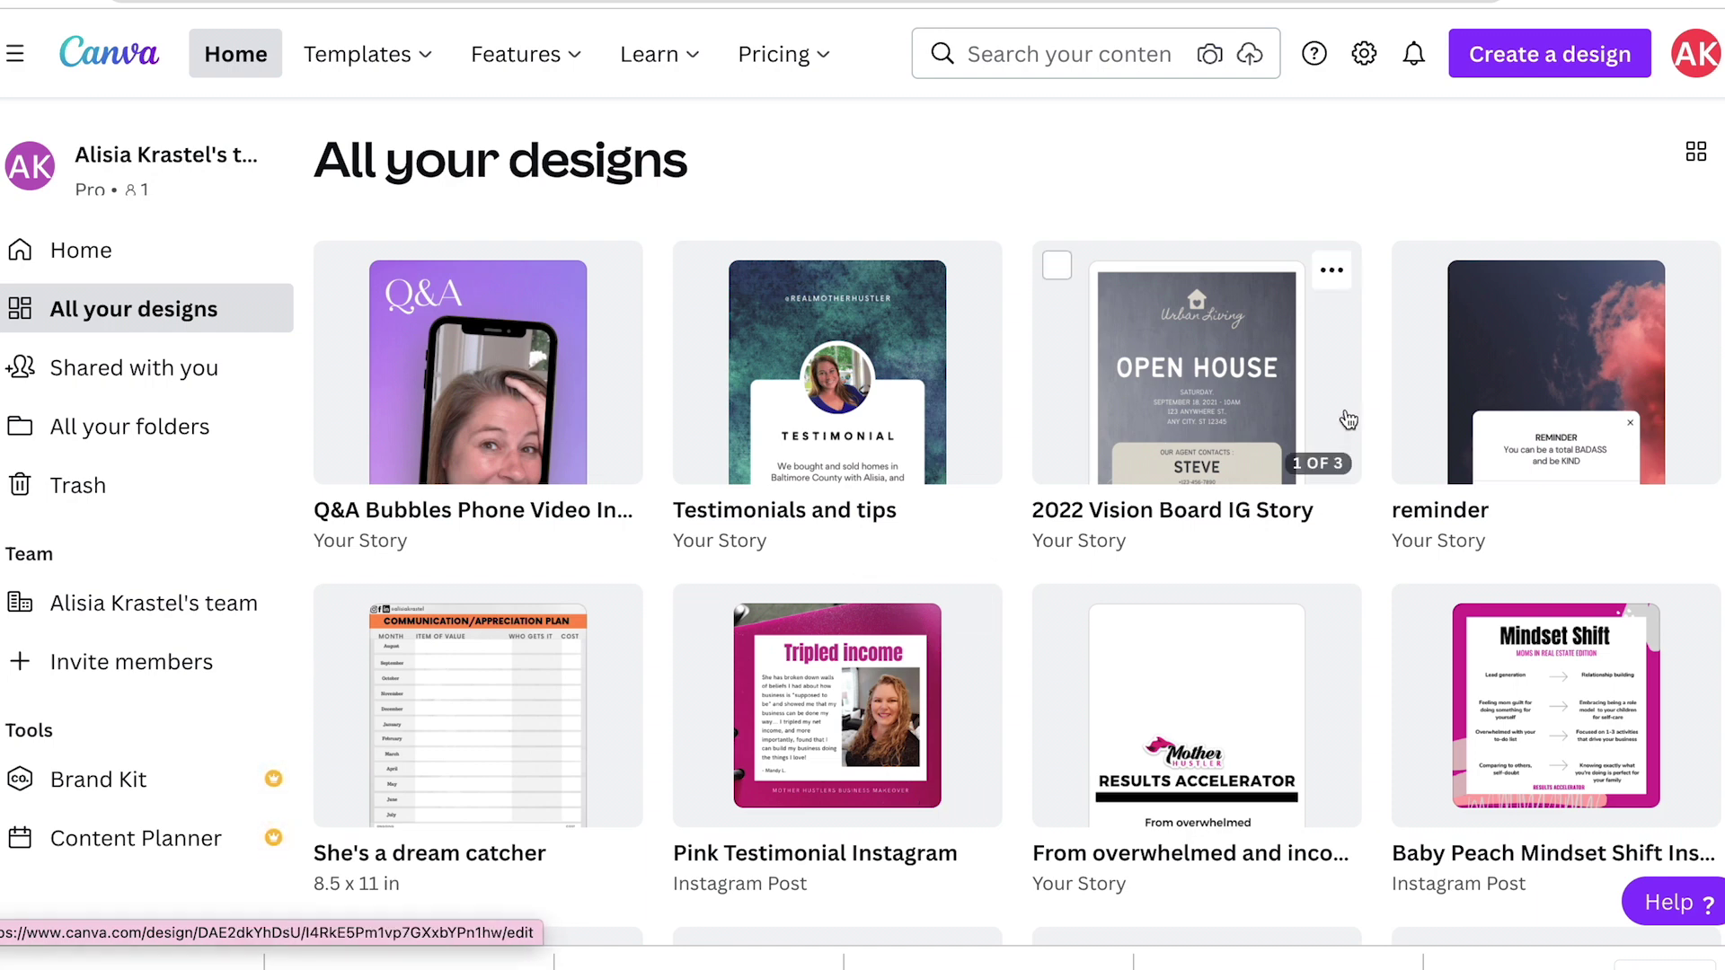
left_click(1542, 61)
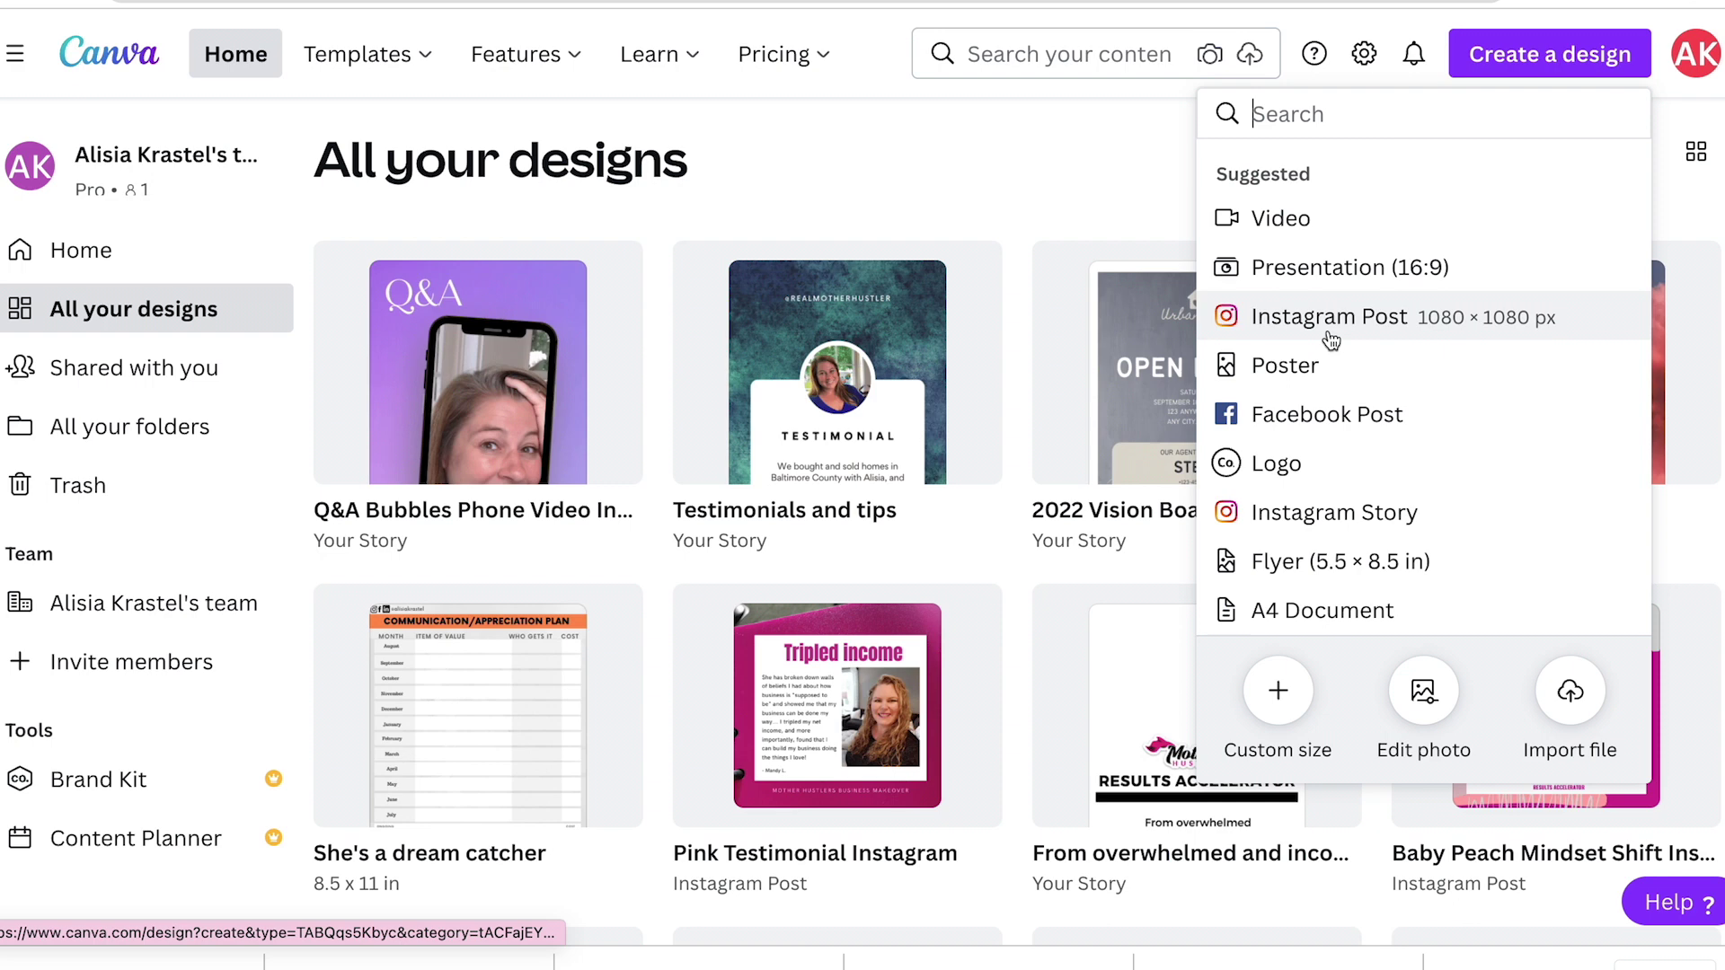
left_click(1001, 55)
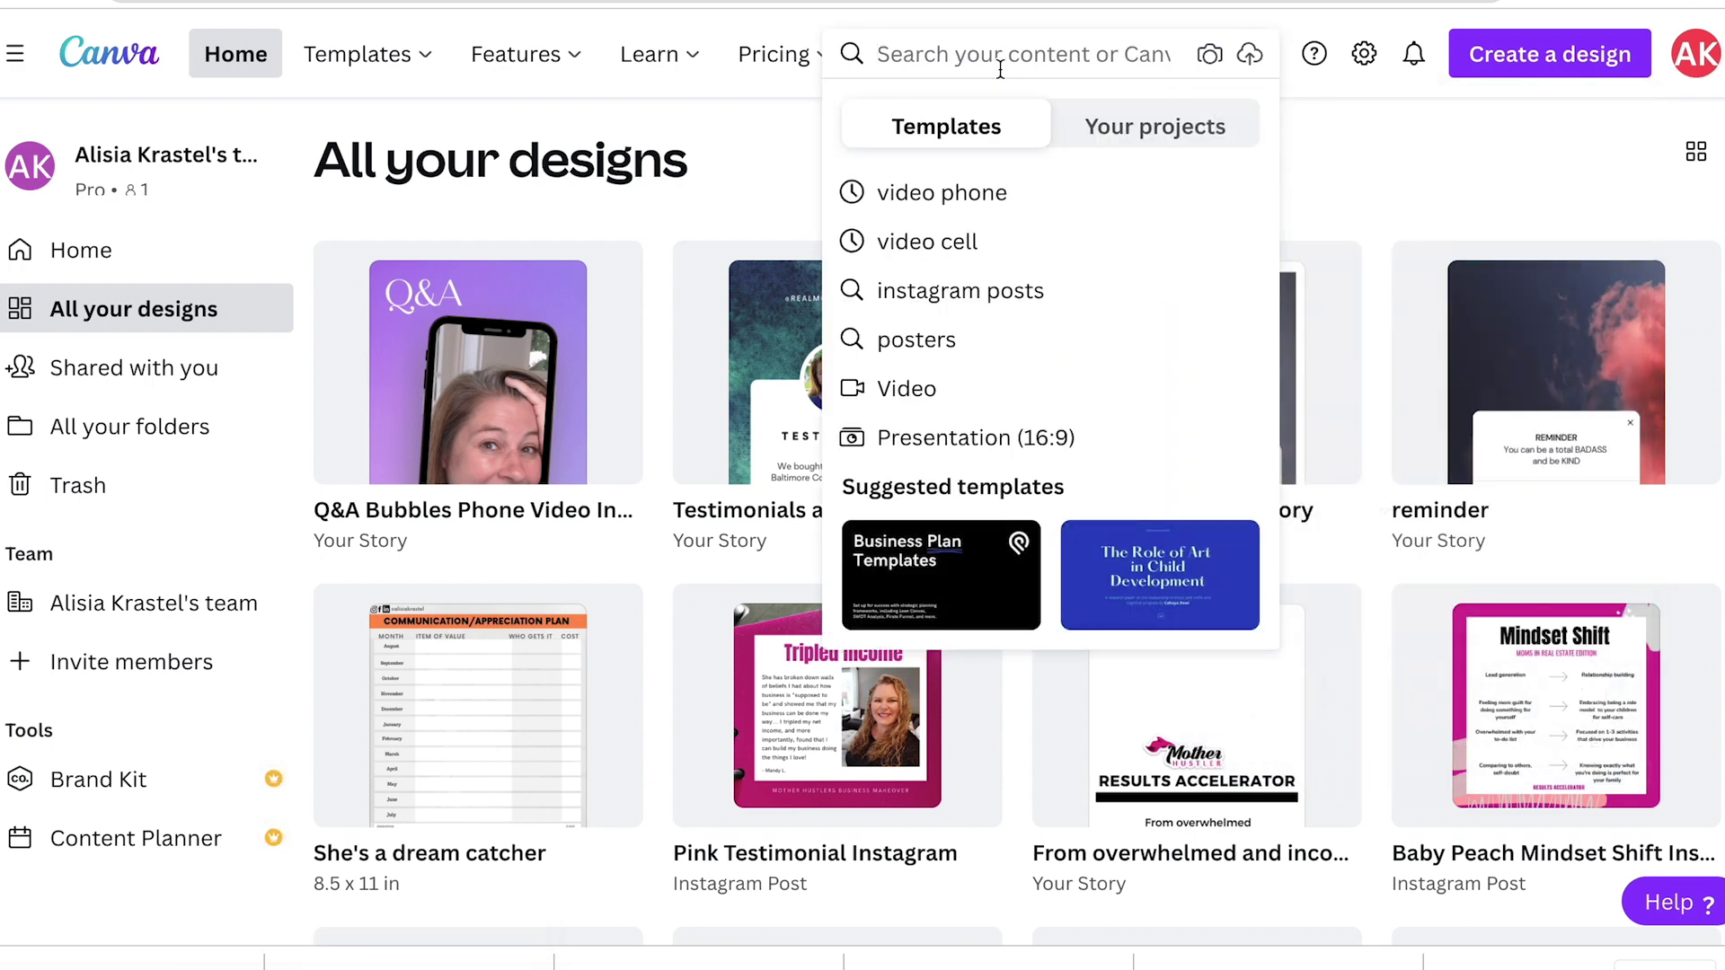
type("i")
key("BackSpace")
type("story")
key("Return")
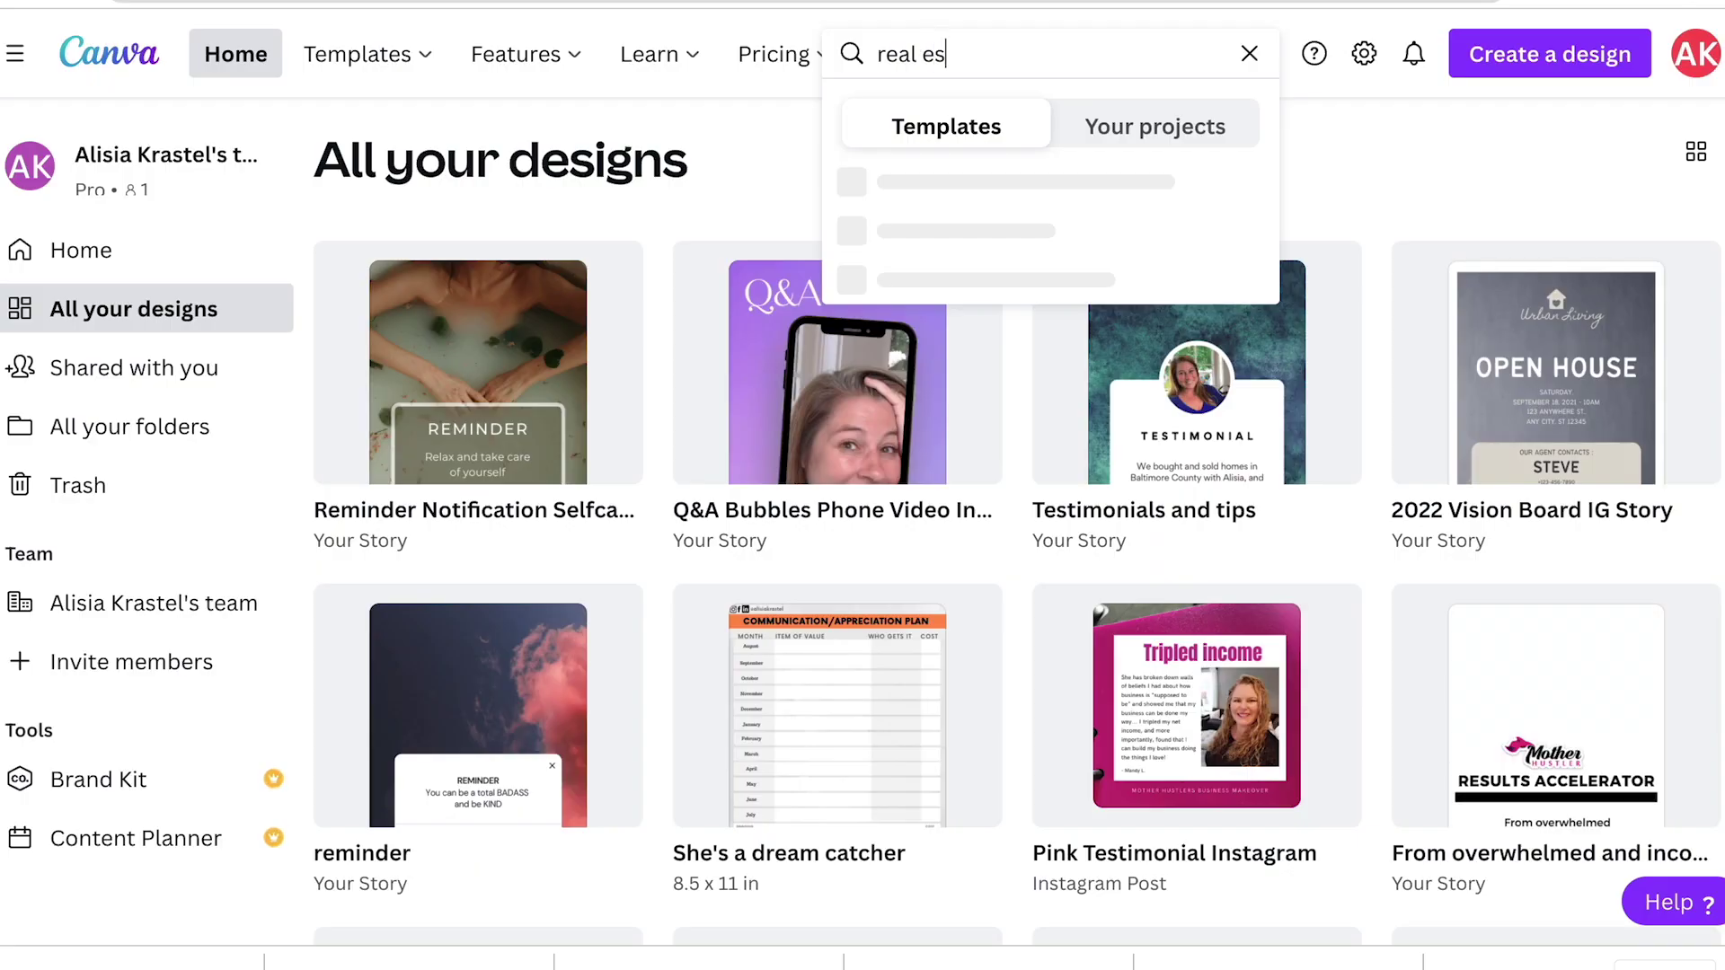
type("tate story")
key("Return")
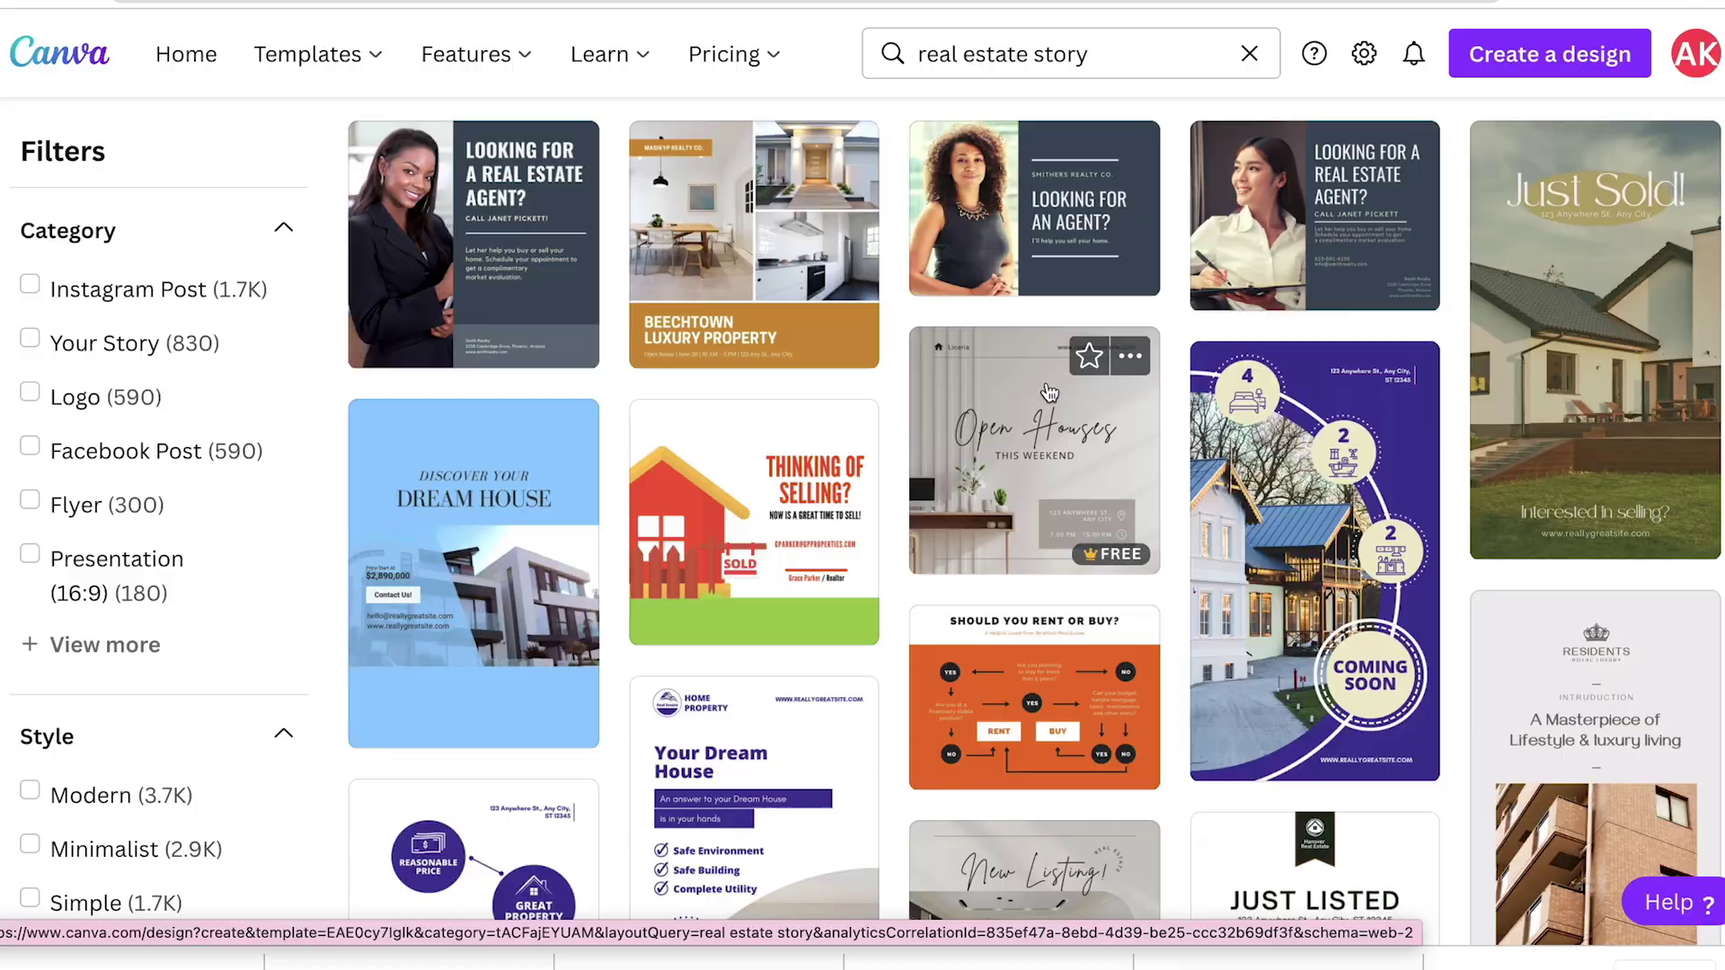
Step: Open the Just Sold! story template and drop the uploaded house photo onto its background
left_click(1603, 368)
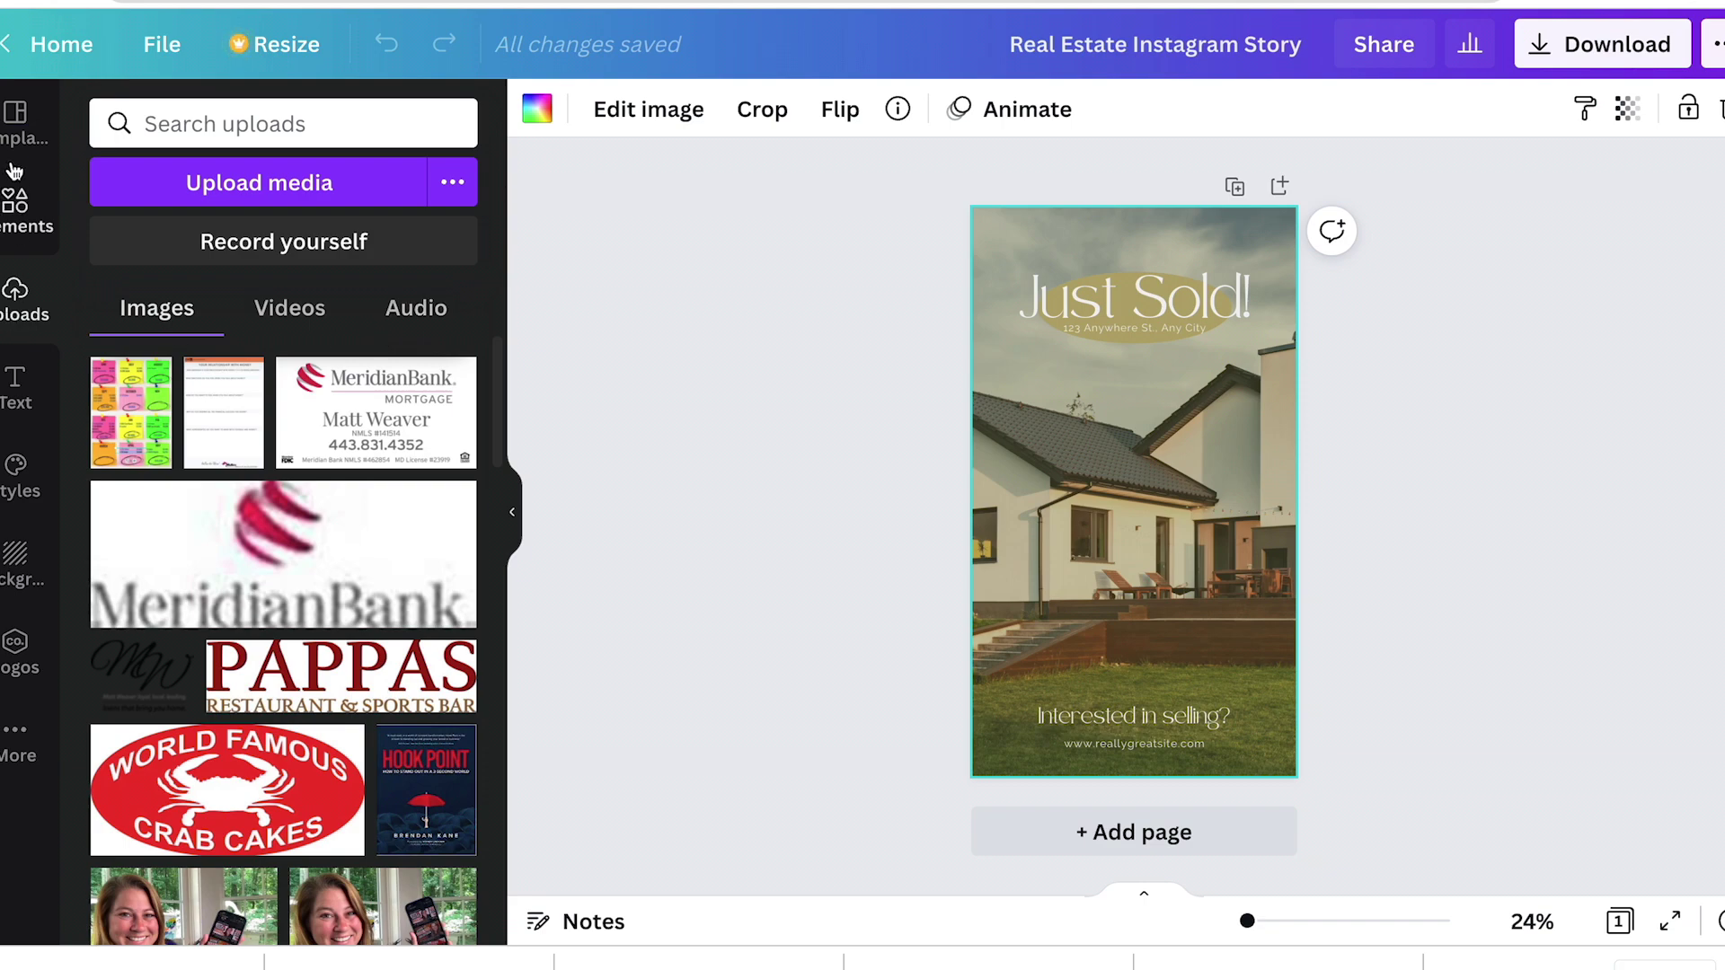
left_click(284, 184)
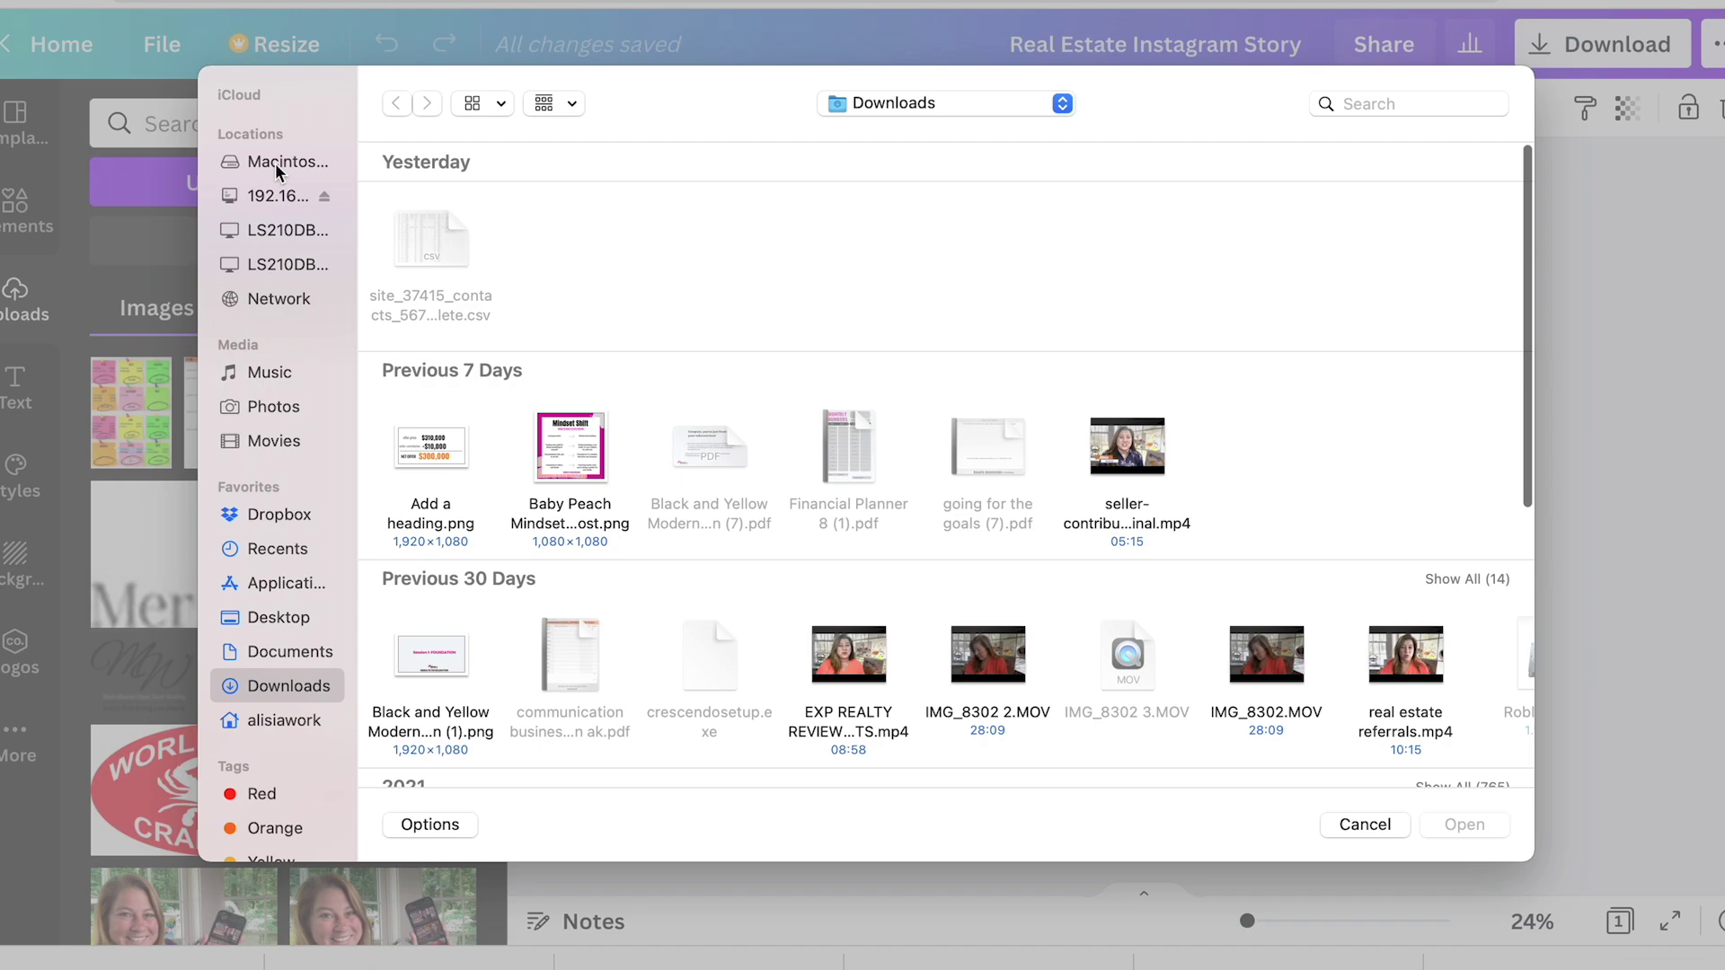
left_click(1364, 824)
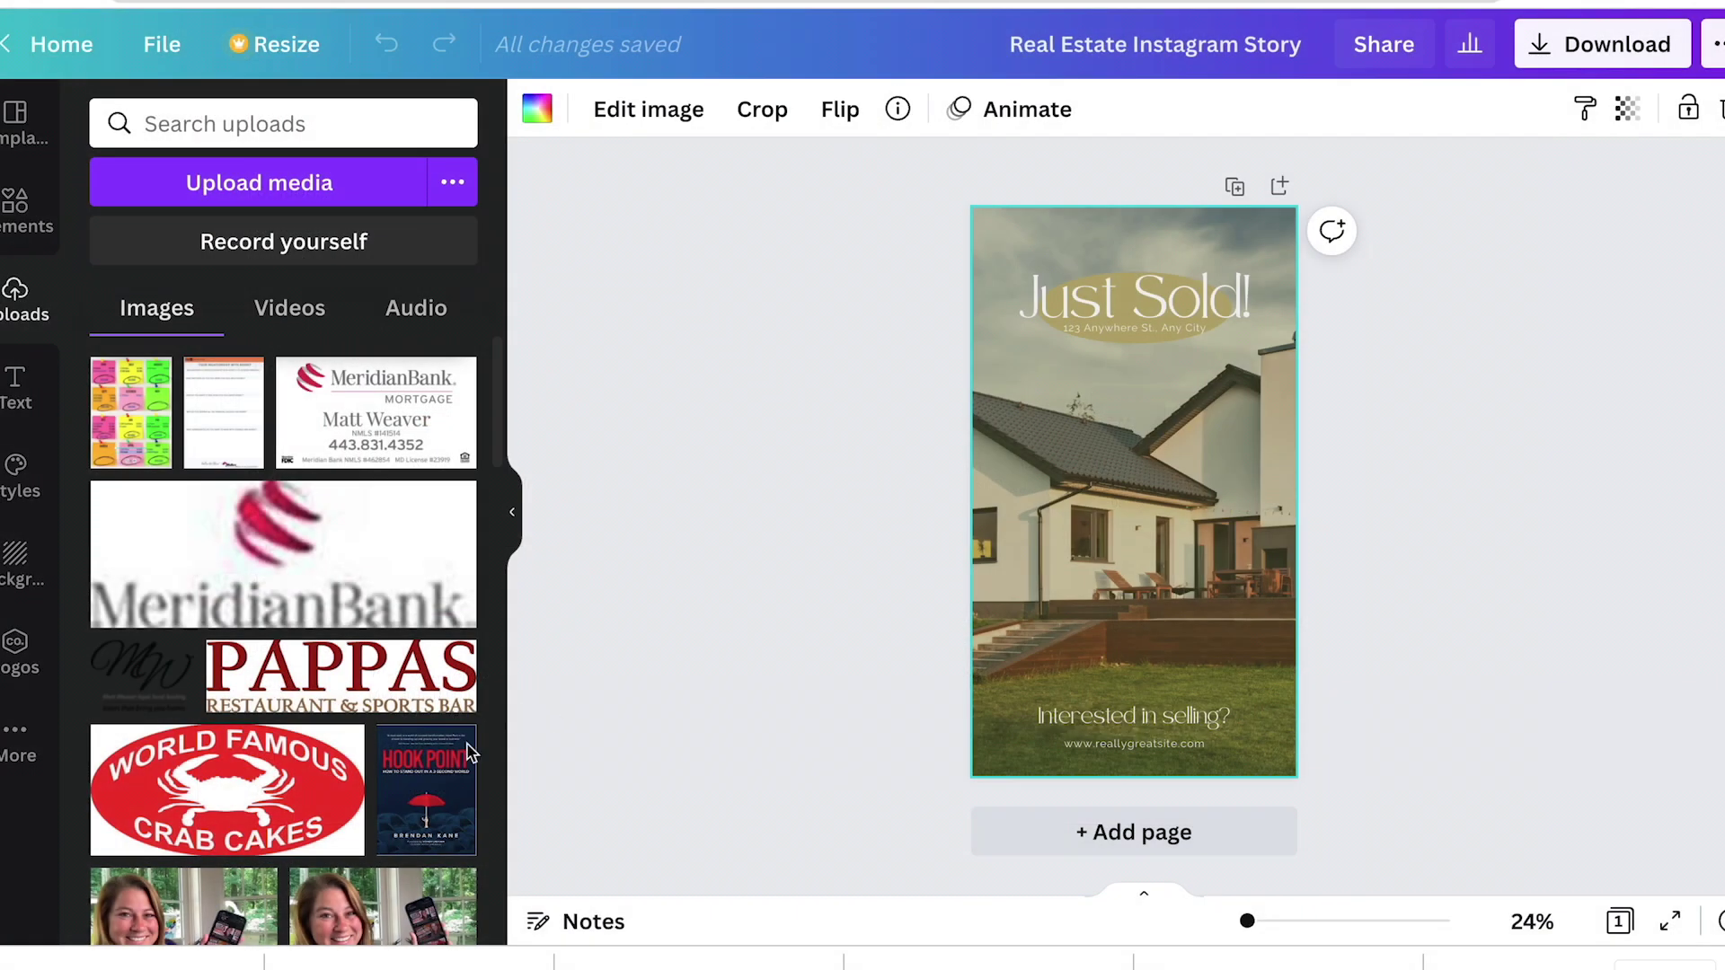
scroll(372, 633, "down", 15)
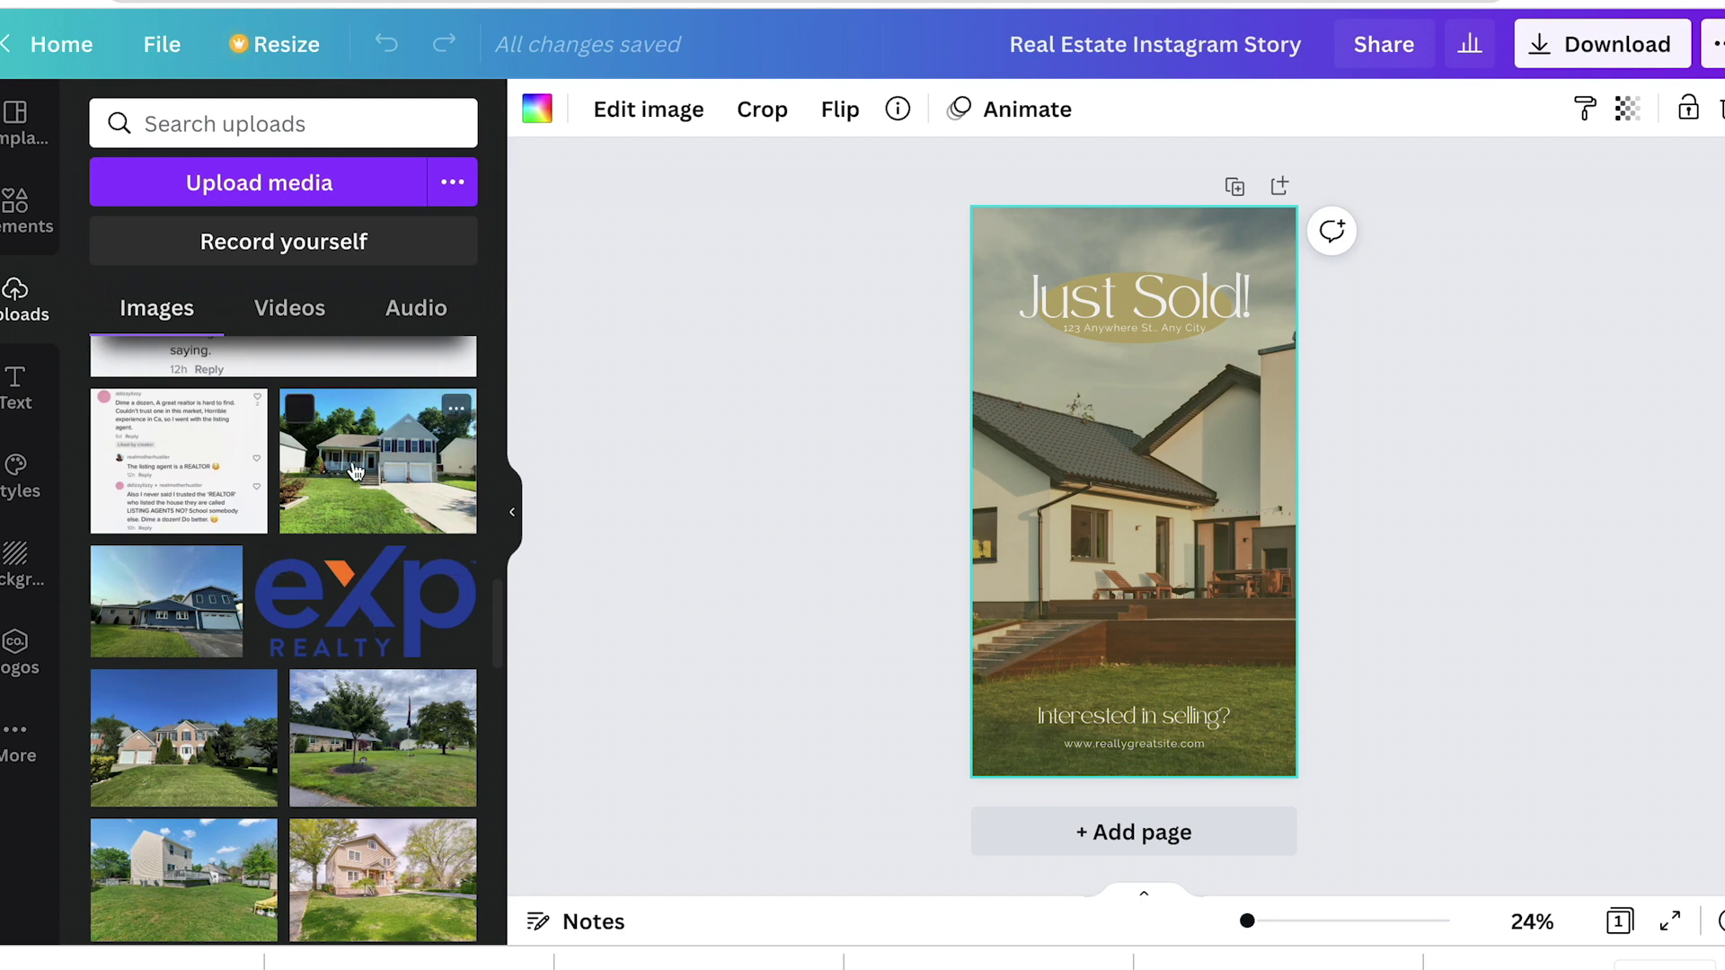
left_click_drag(355, 472, 979, 539)
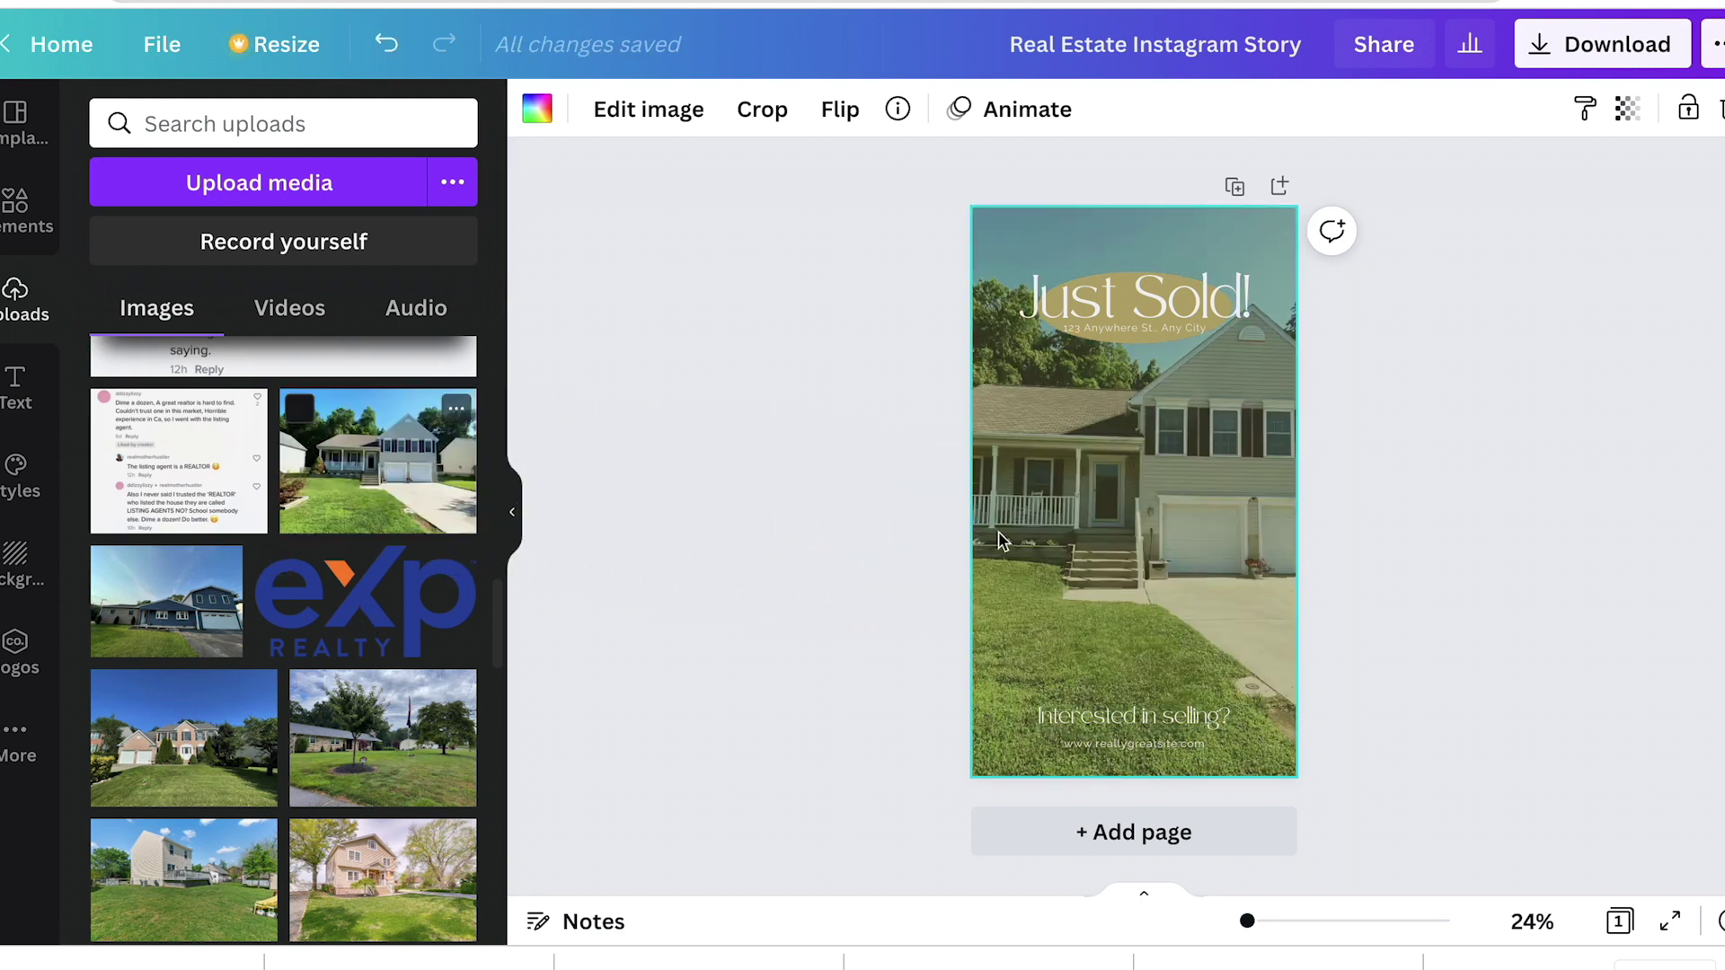
left_click_drag(348, 484, 1209, 539)
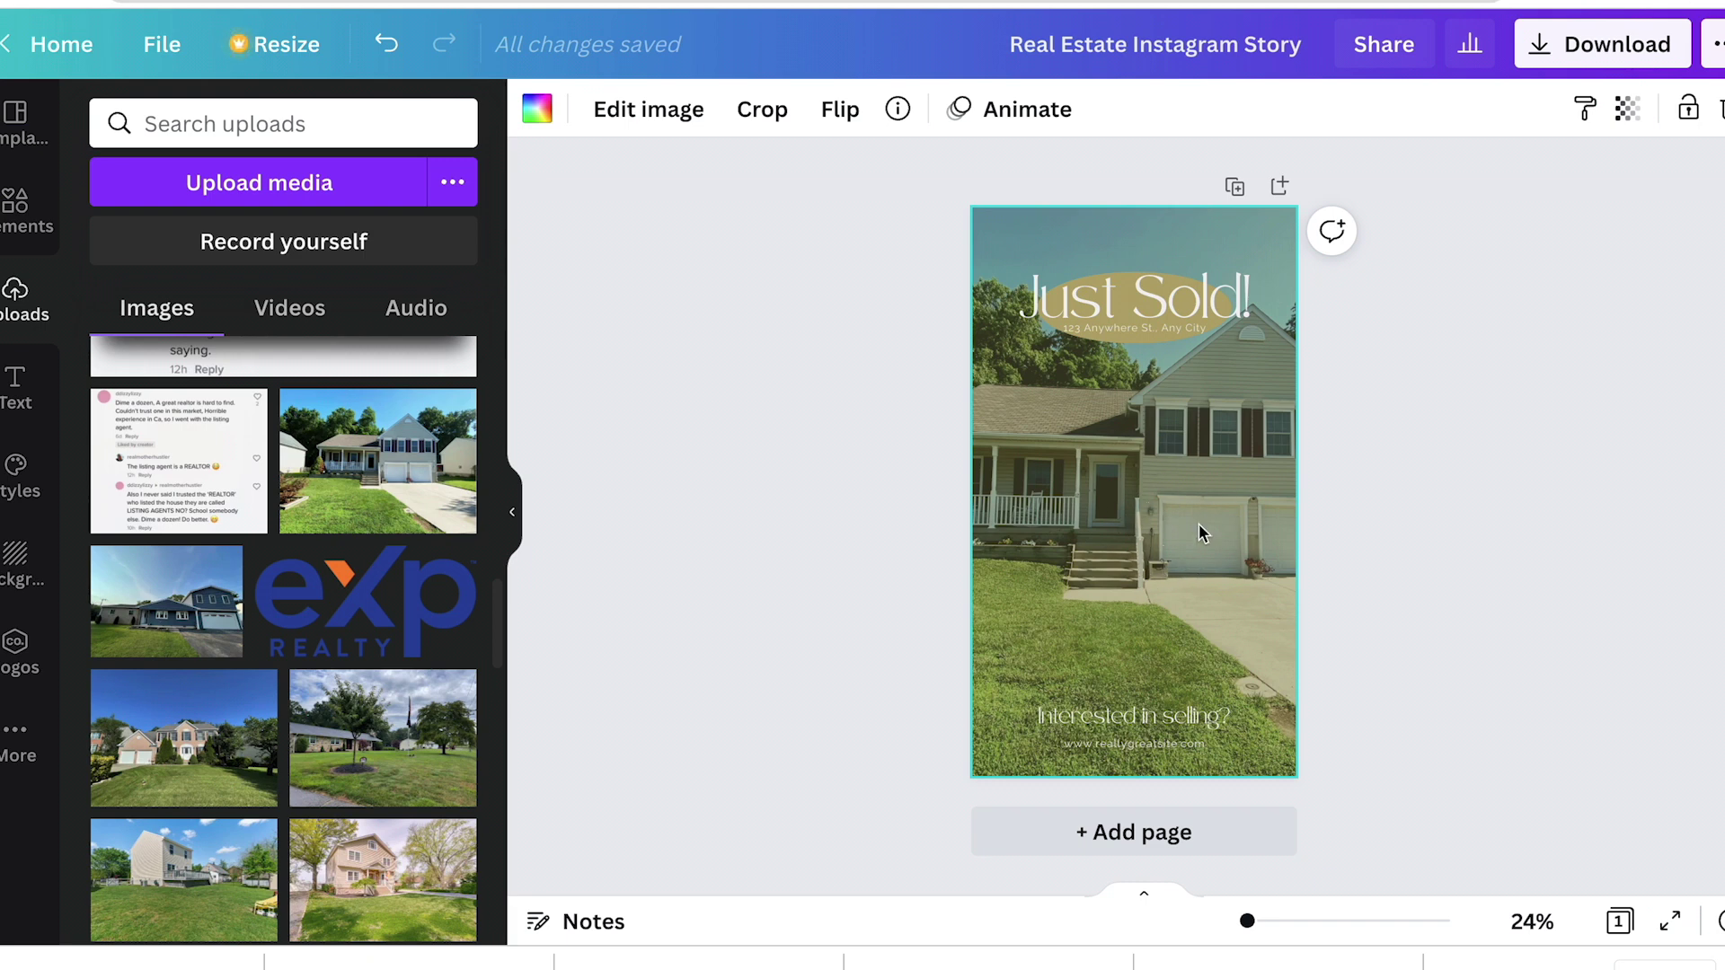
Step: Replace the Just Sold! headline with the placeholder text 'jkdfnalkj'
left_click(1125, 301)
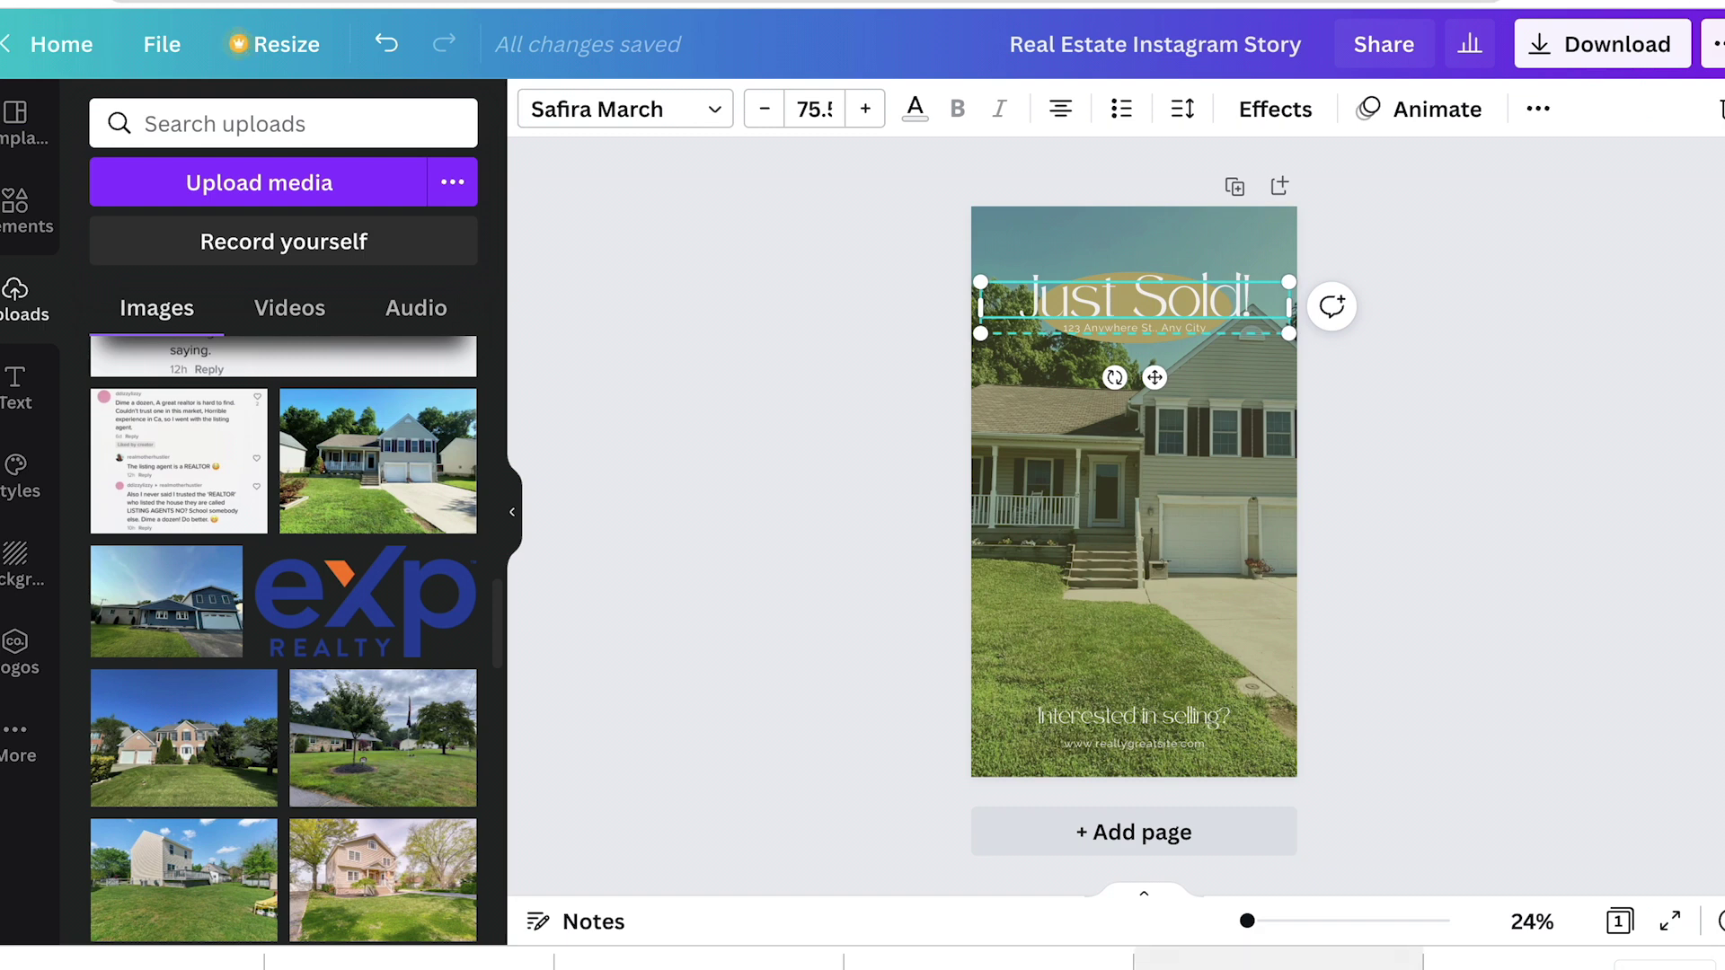
left_click(1119, 716)
double_click(1106, 290)
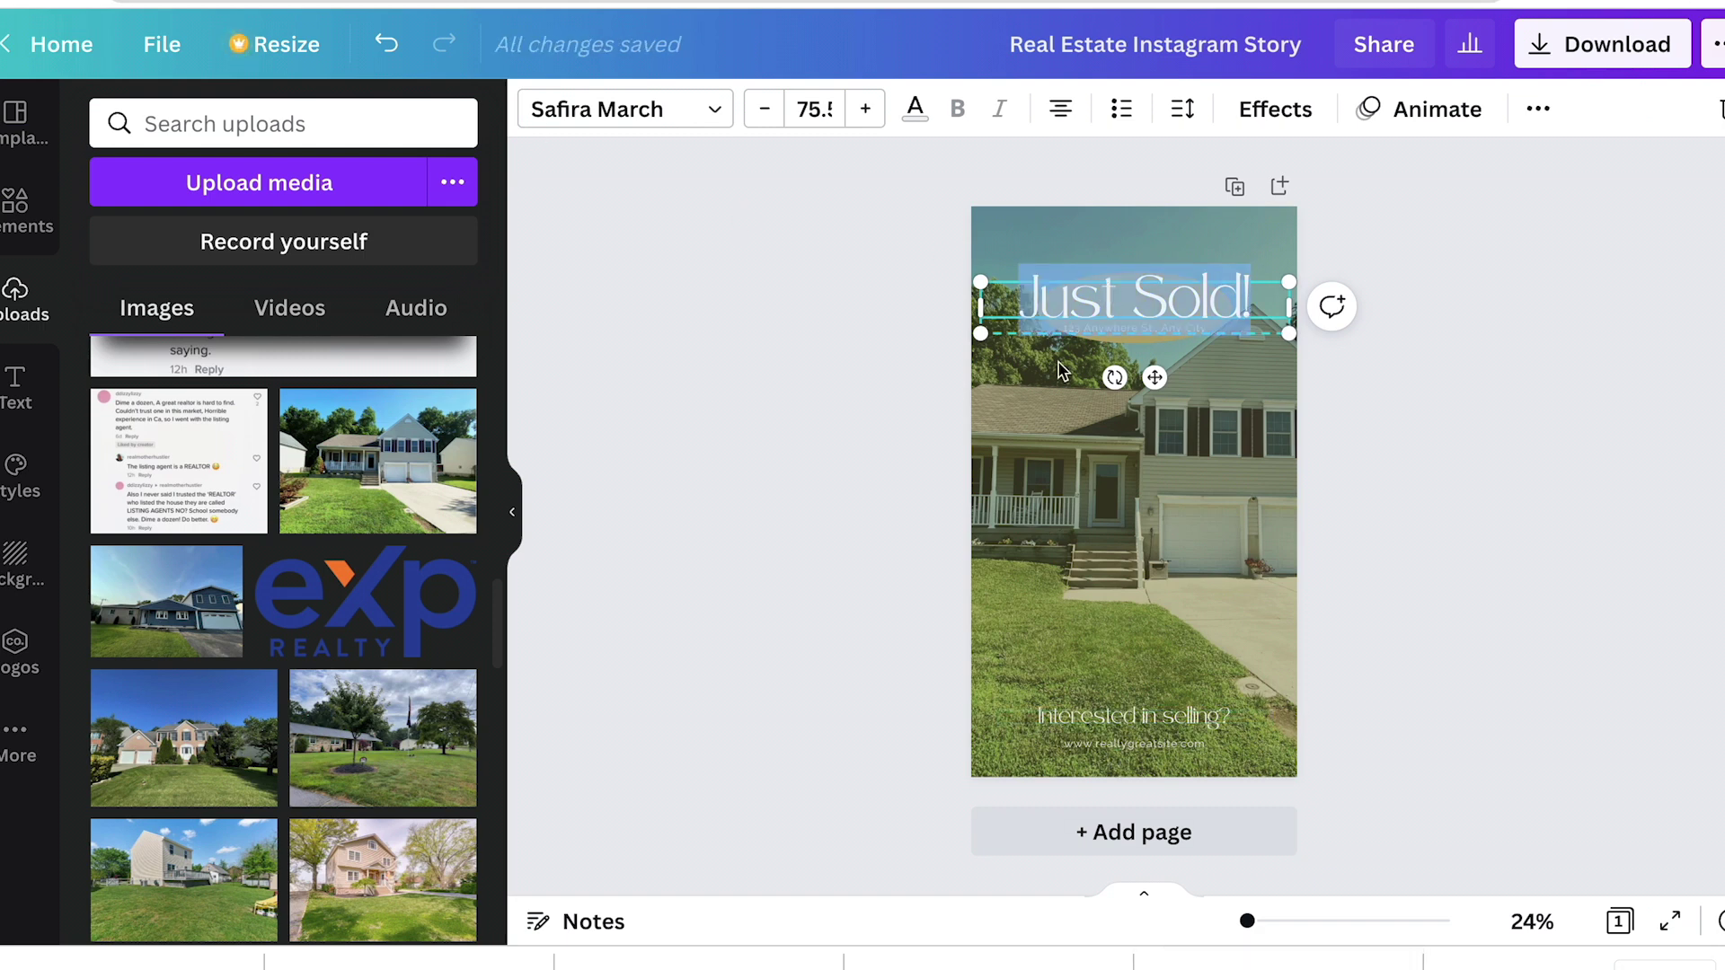
type("jkdfnalkj")
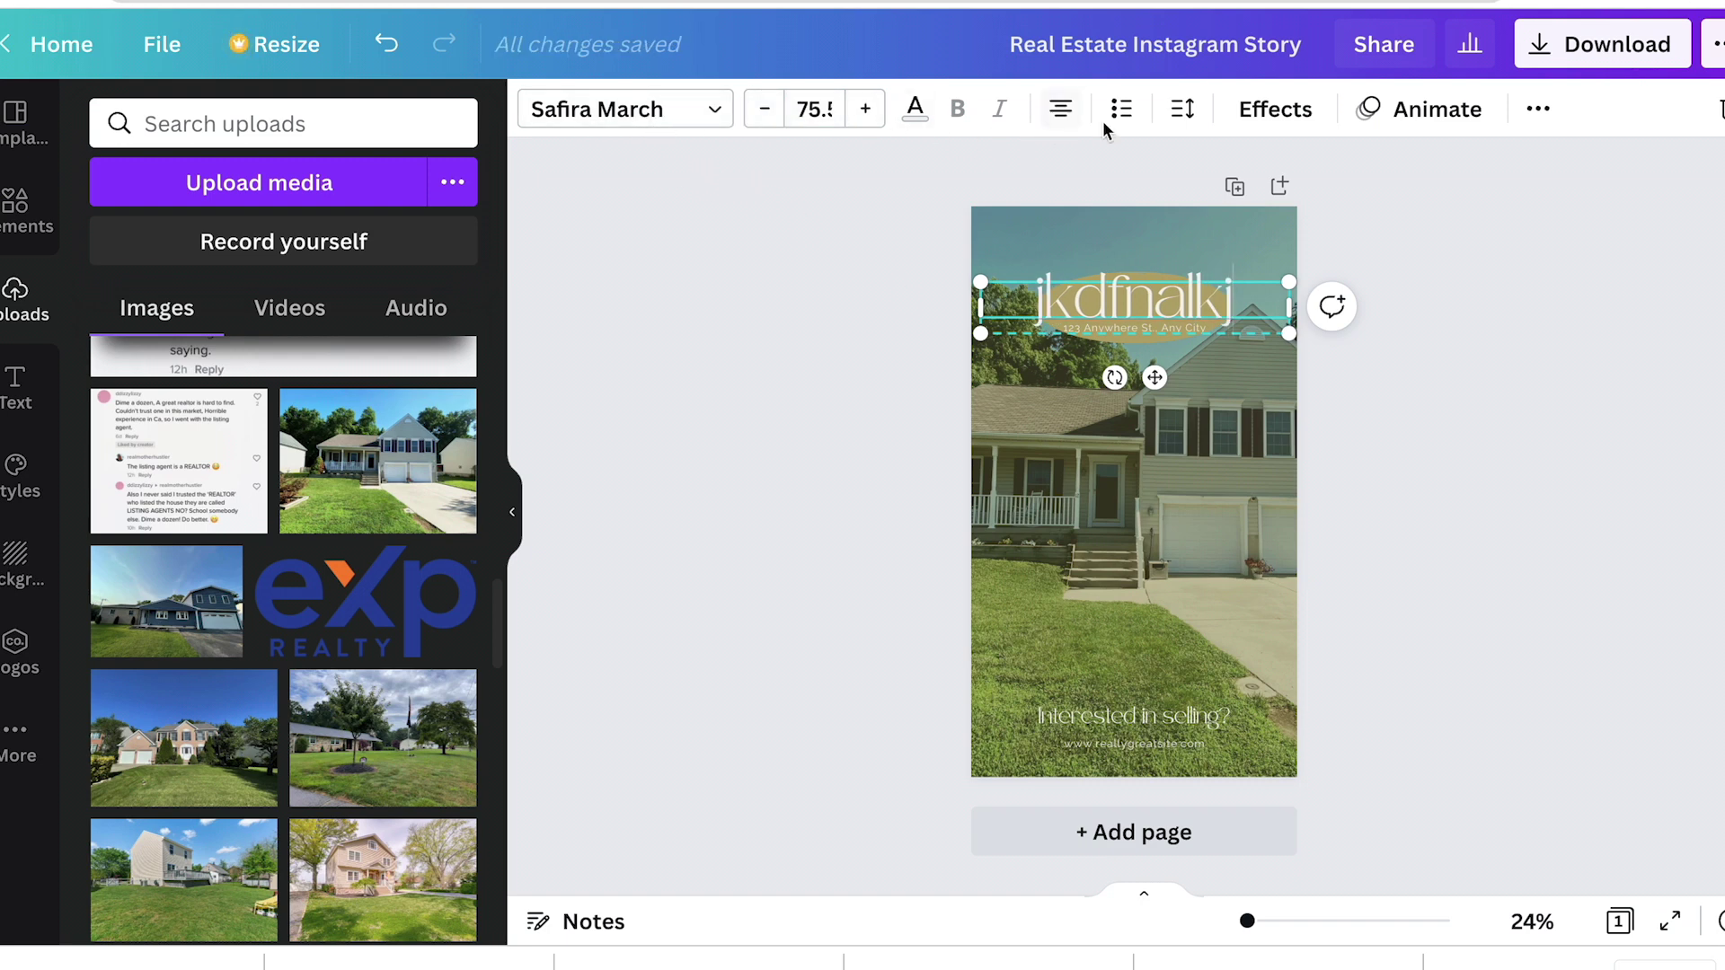
Step: Lower the house photo's transparency to 20
left_click(1271, 623)
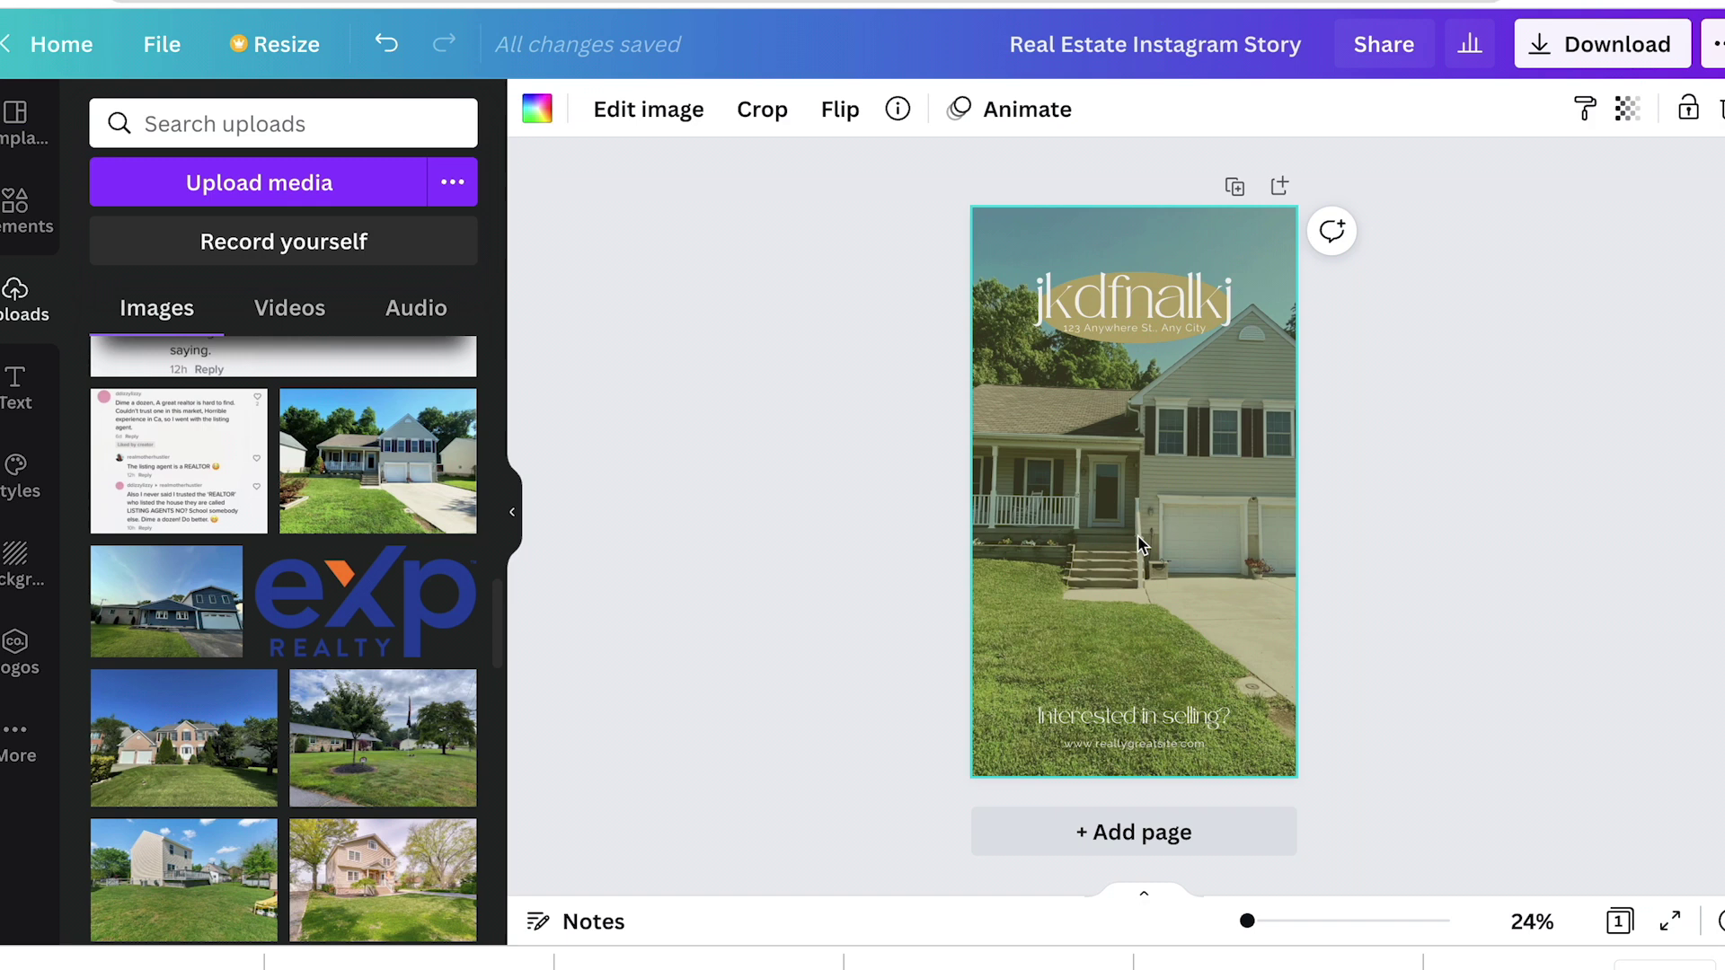
left_click(1628, 109)
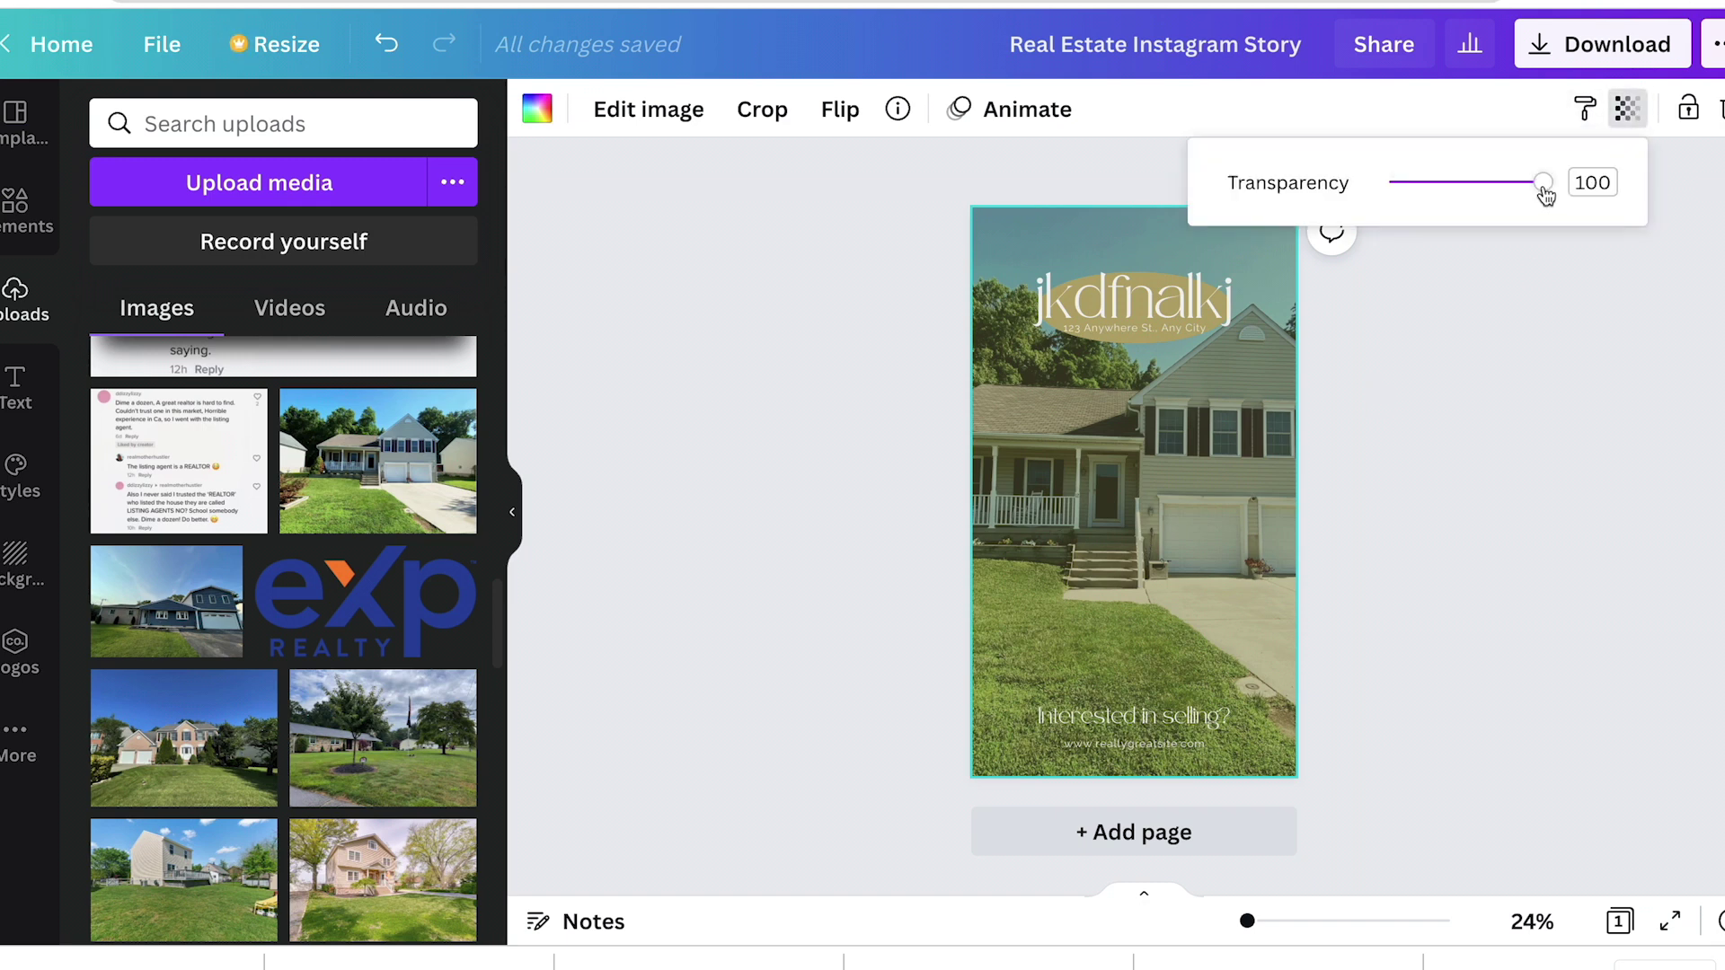
mouse_move(1543, 185)
left_mouse_down()
mouse_move(1419, 190)
mouse_move(1554, 185)
left_mouse_up()
left_click(971, 443)
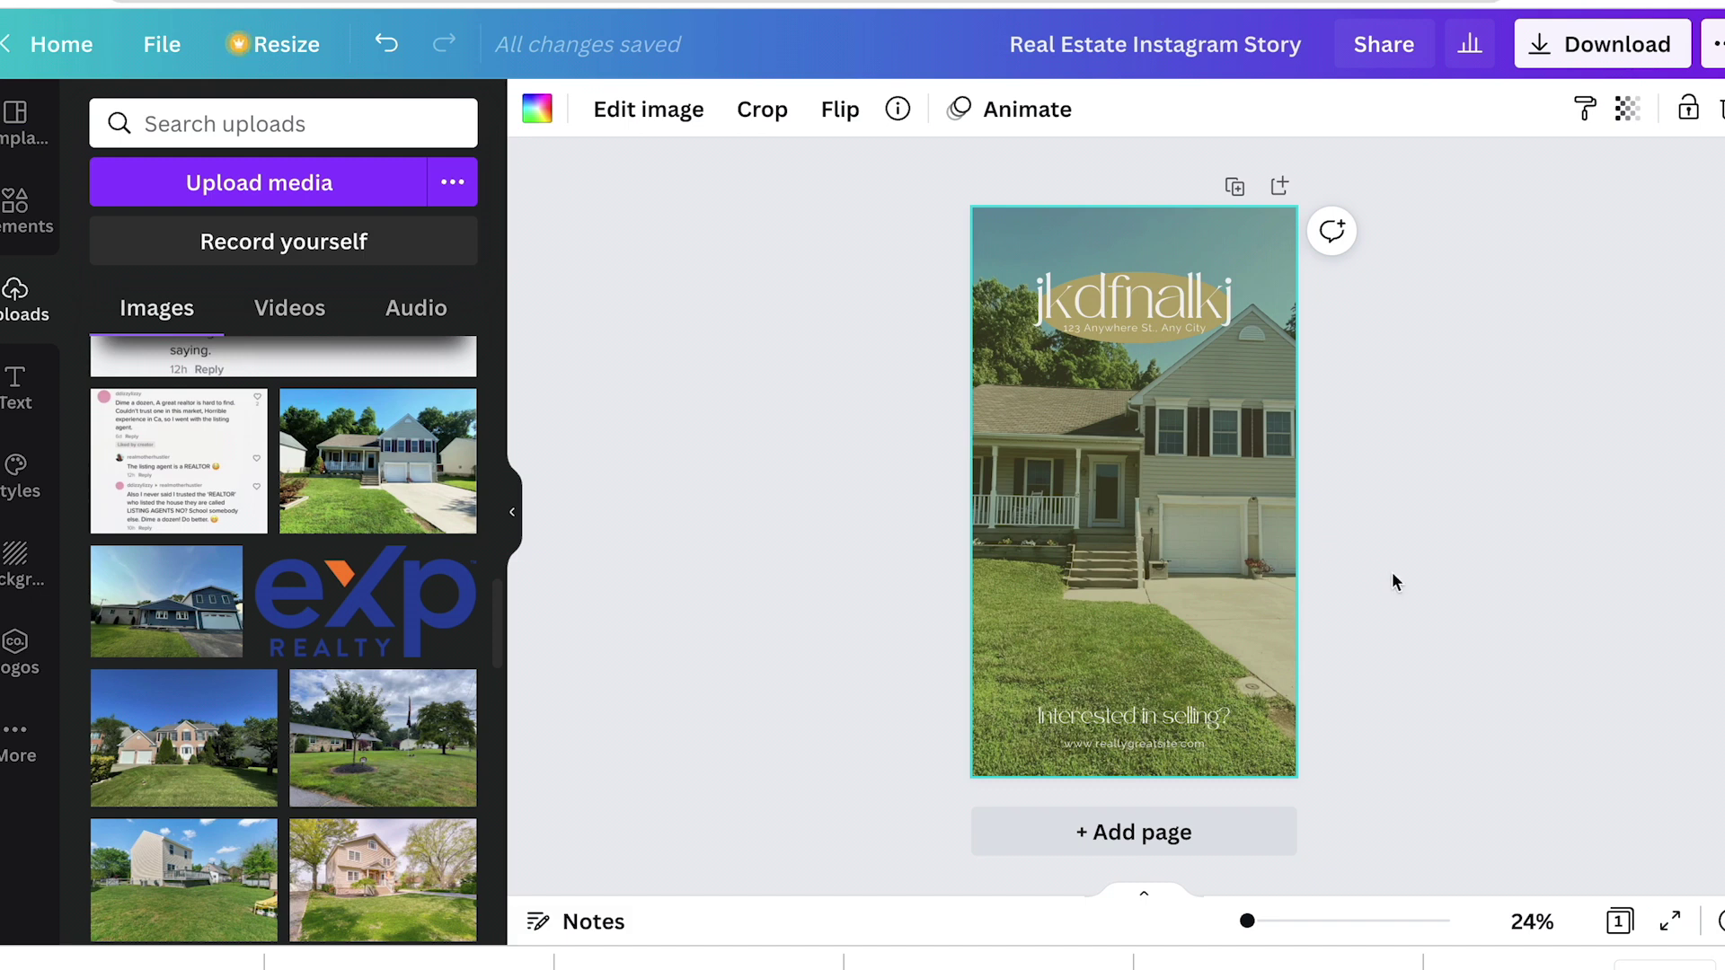
Step: Apply BG Remover to the house photo to cut out the sky
left_click(633, 111)
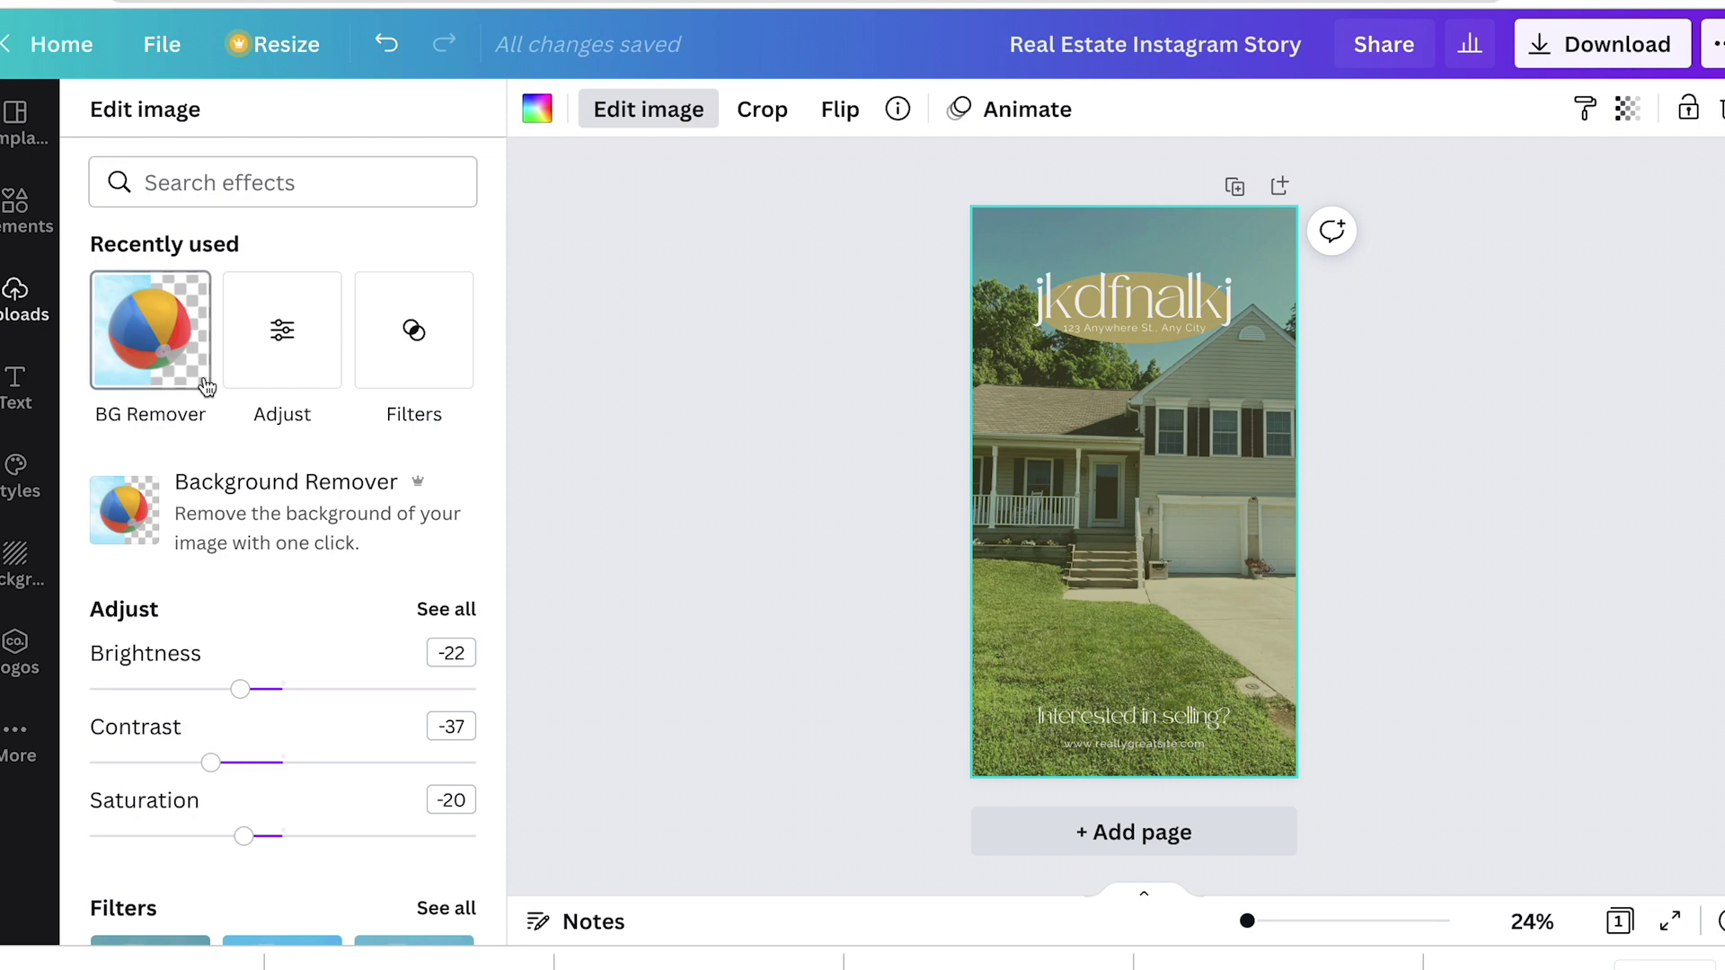
left_click(142, 342)
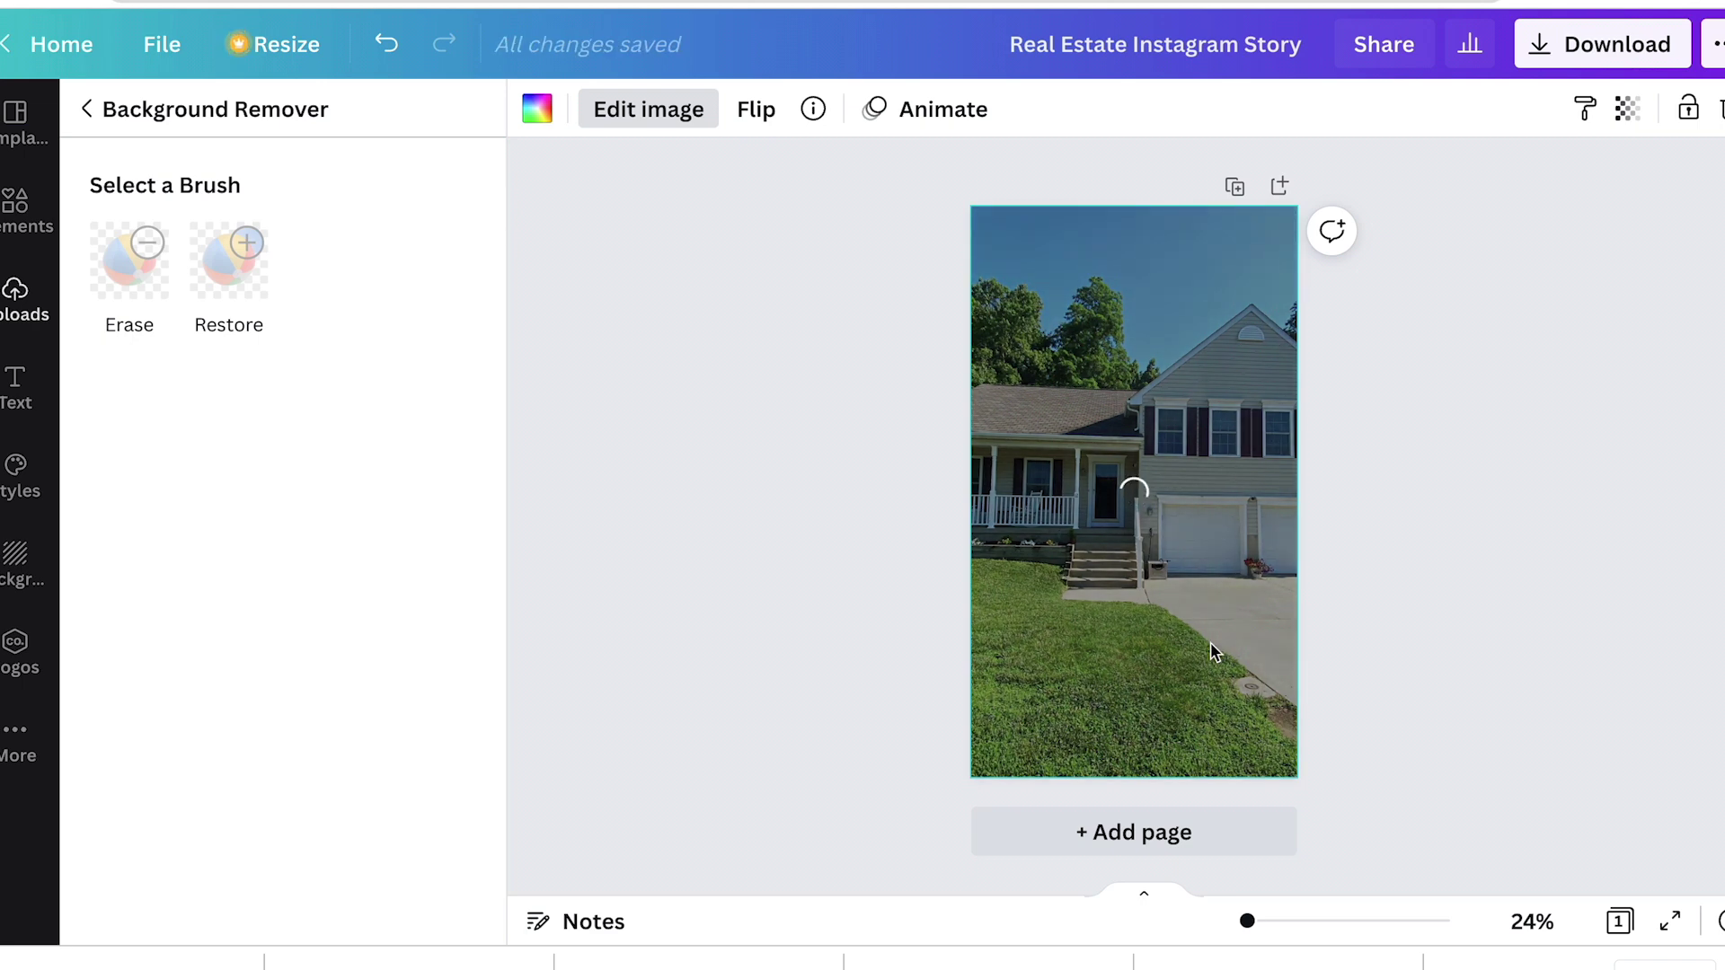
left_click(1408, 541)
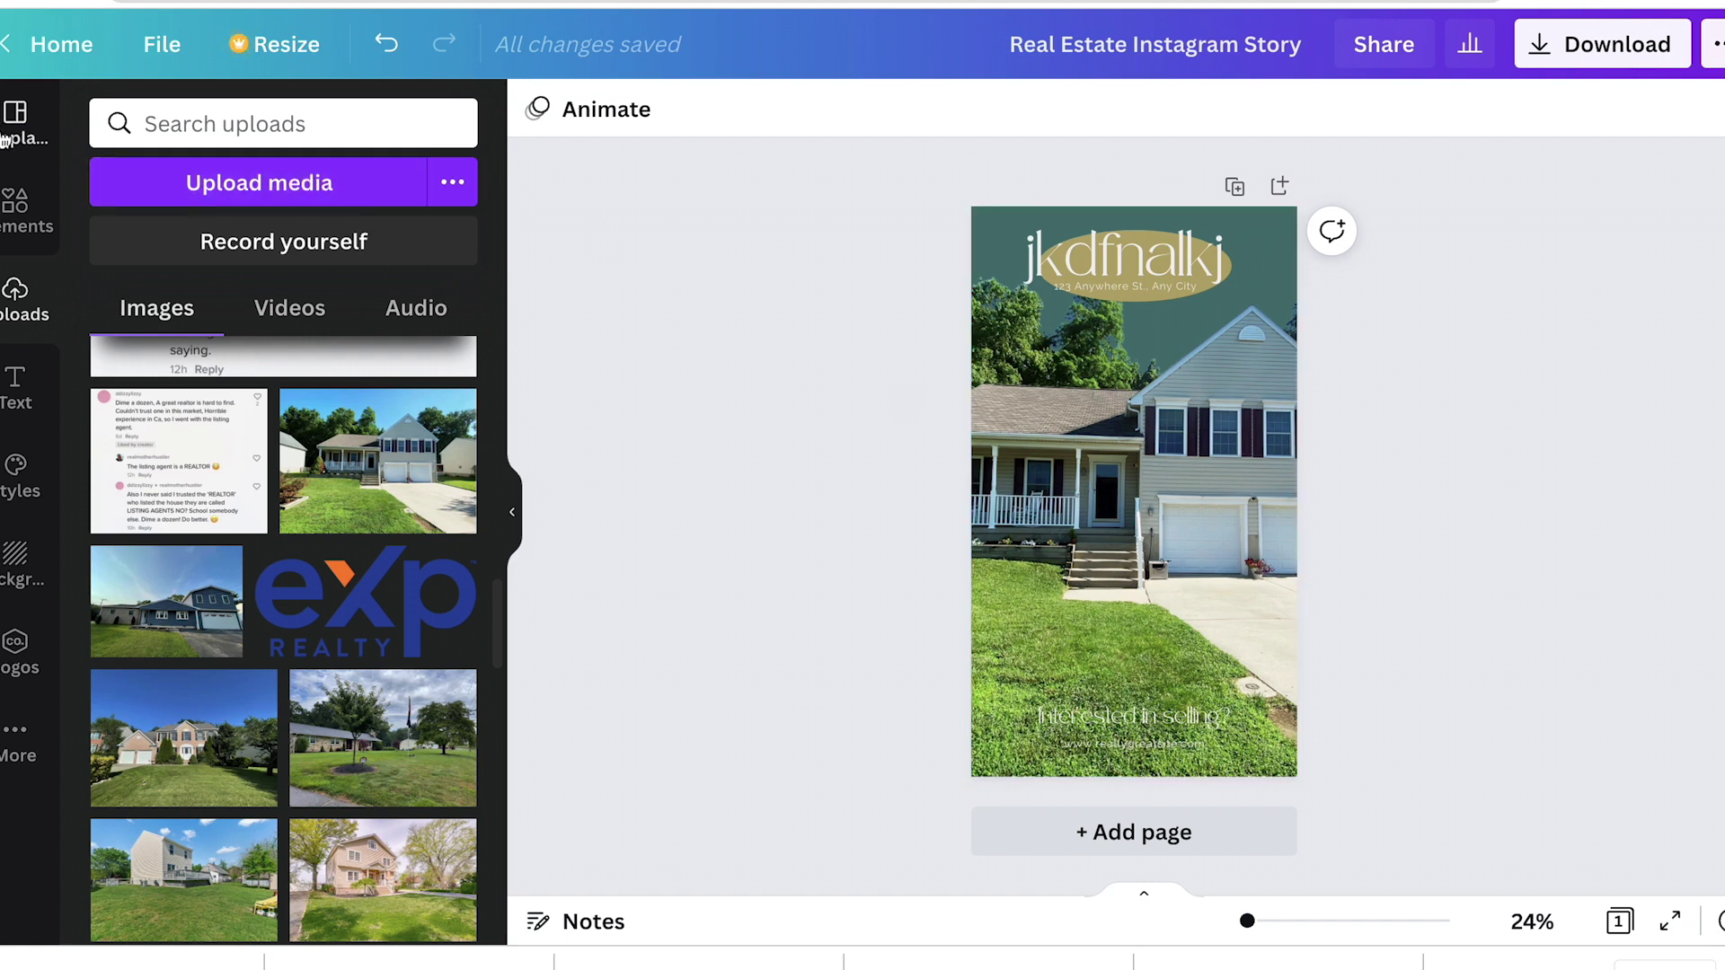
left_click(20, 213)
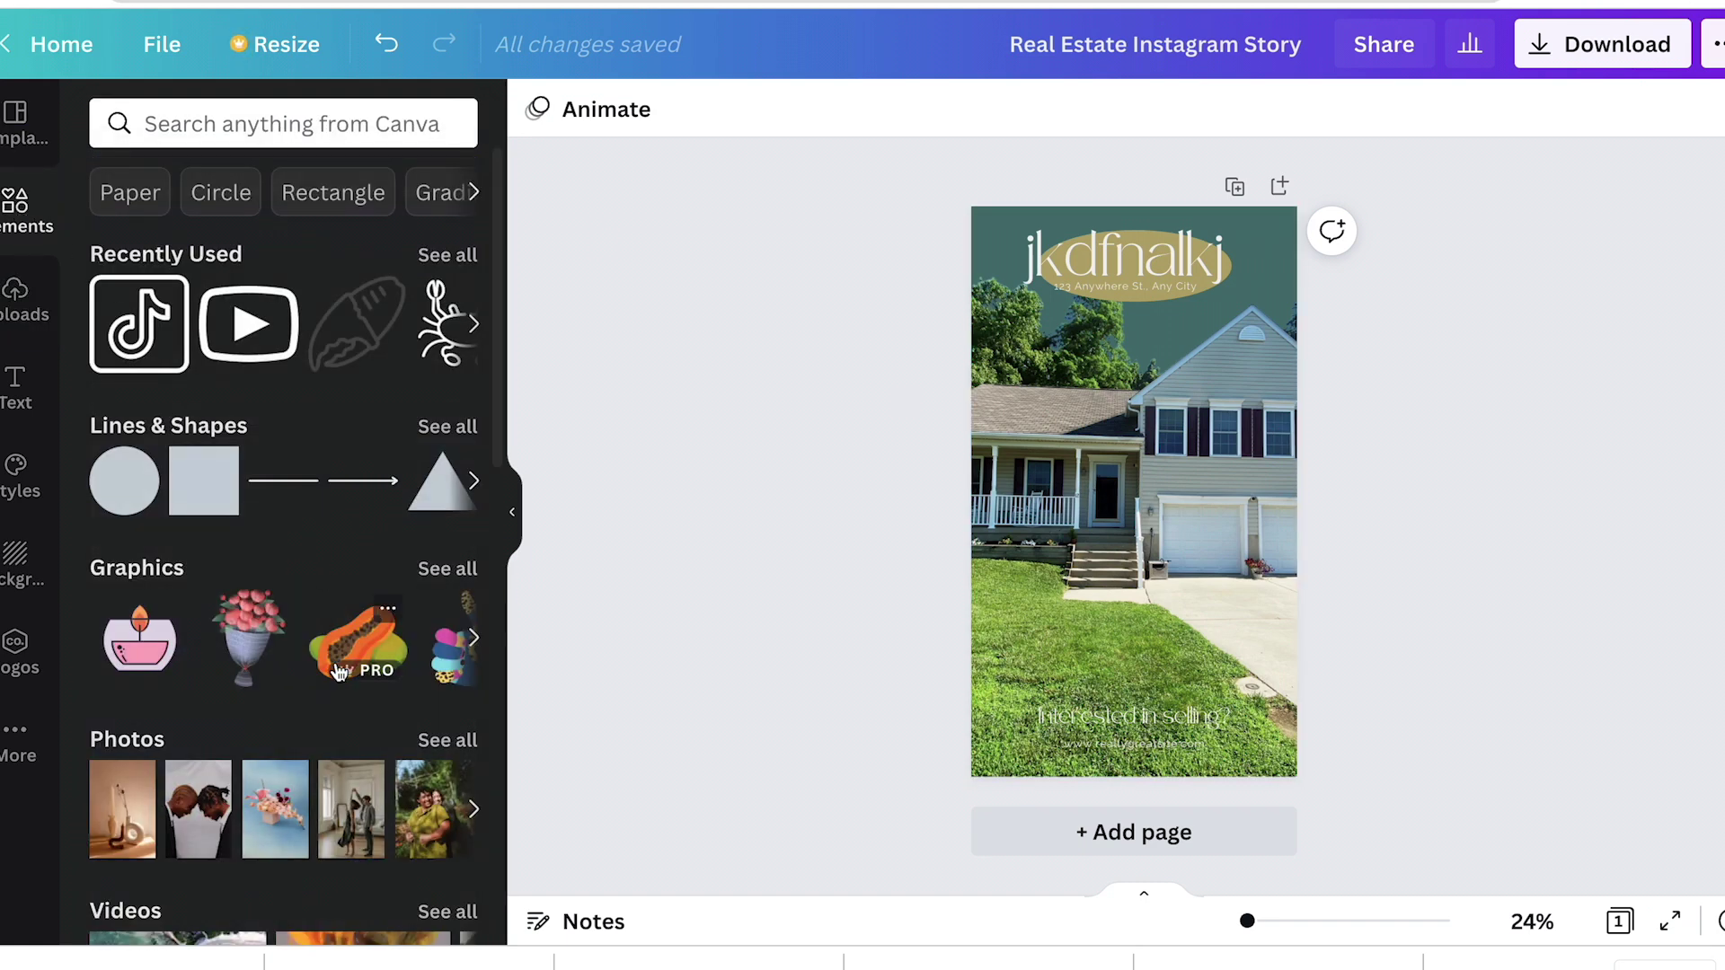
scroll(319, 758, "down", 2)
left_click(296, 136)
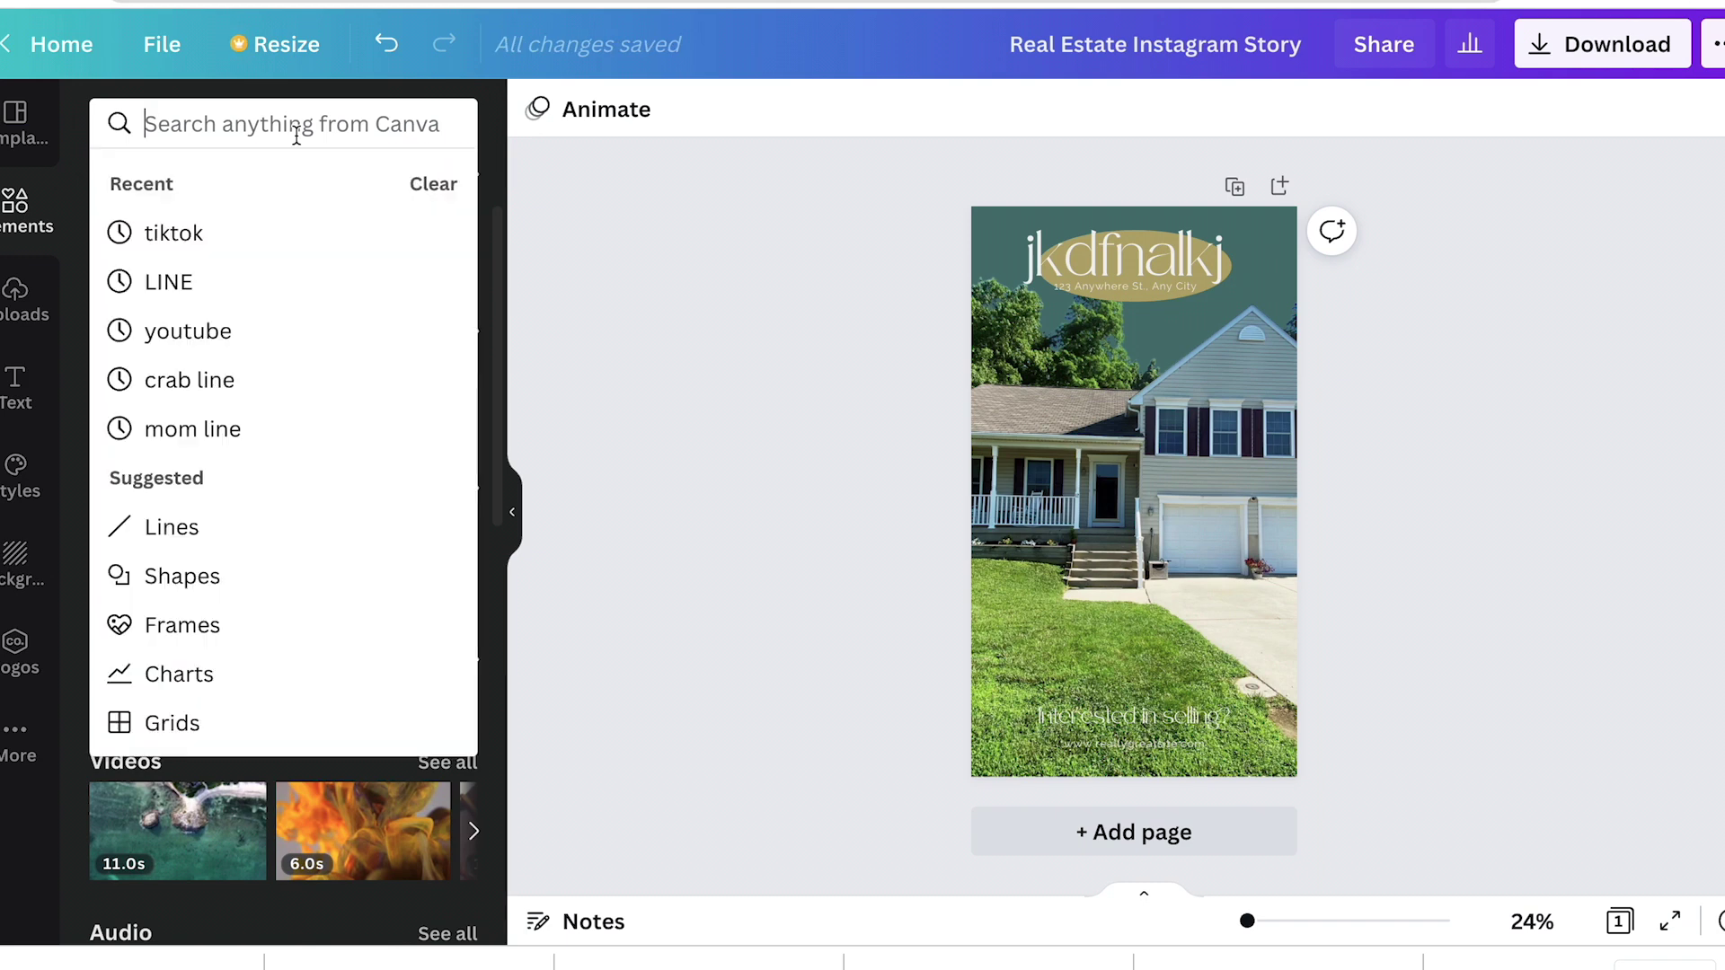
left_click(668, 325)
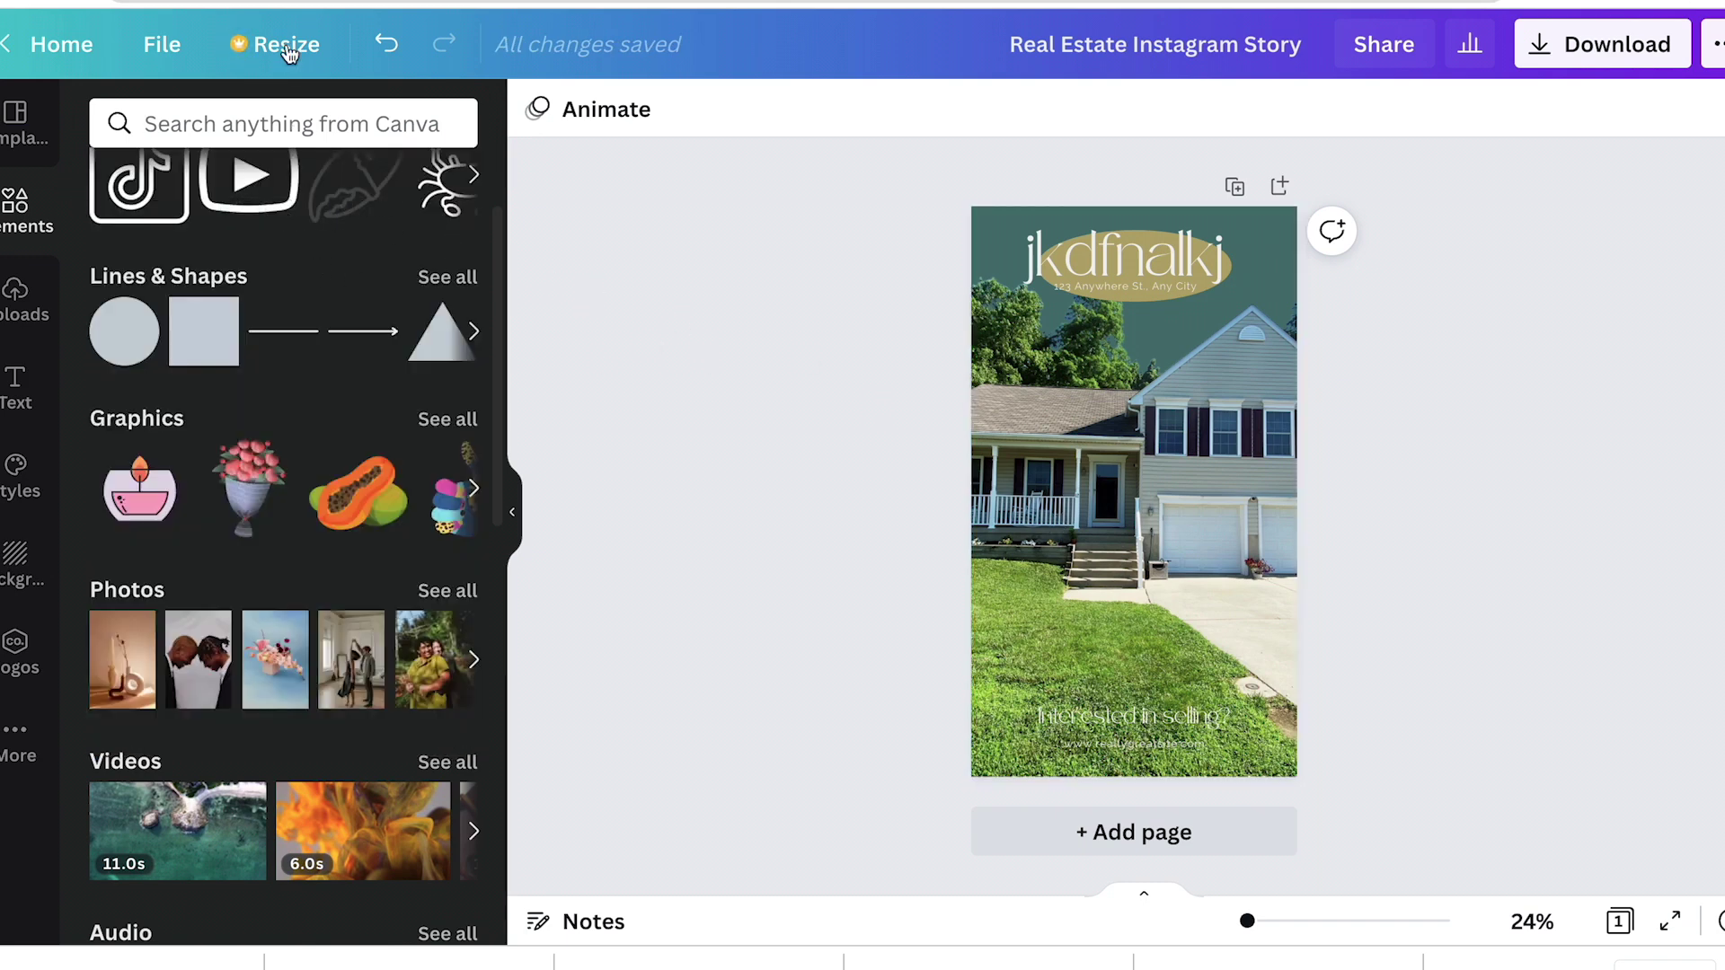
left_click(269, 117)
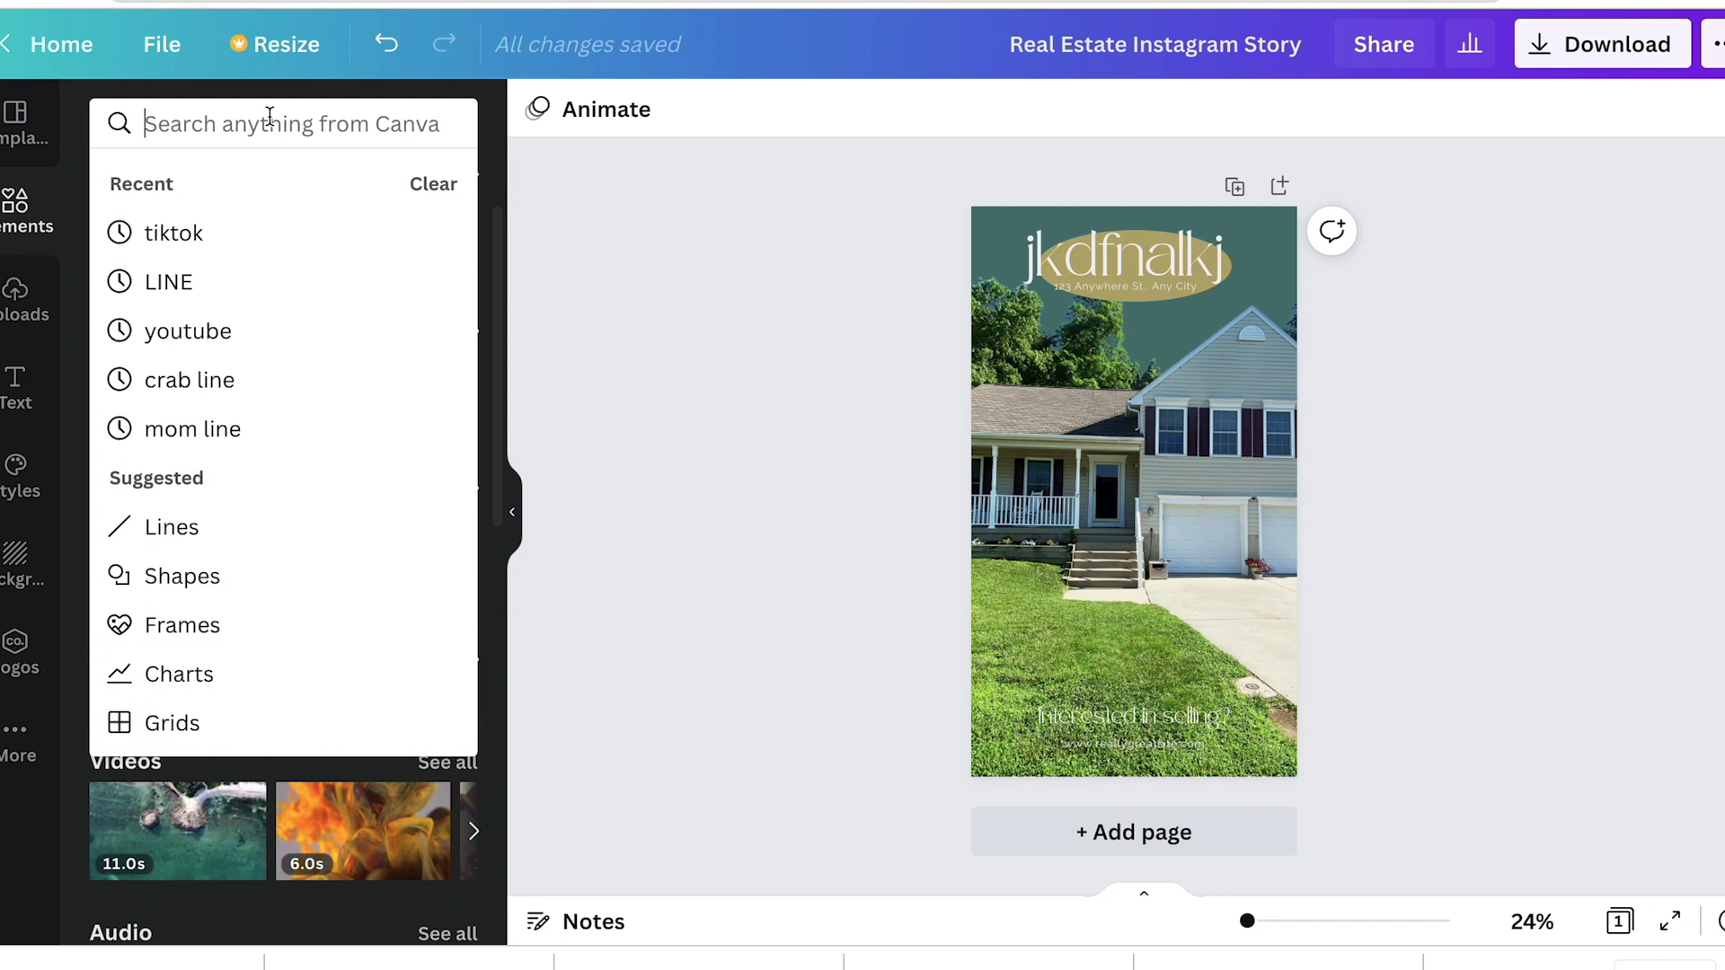
type("k")
left_click(266, 282)
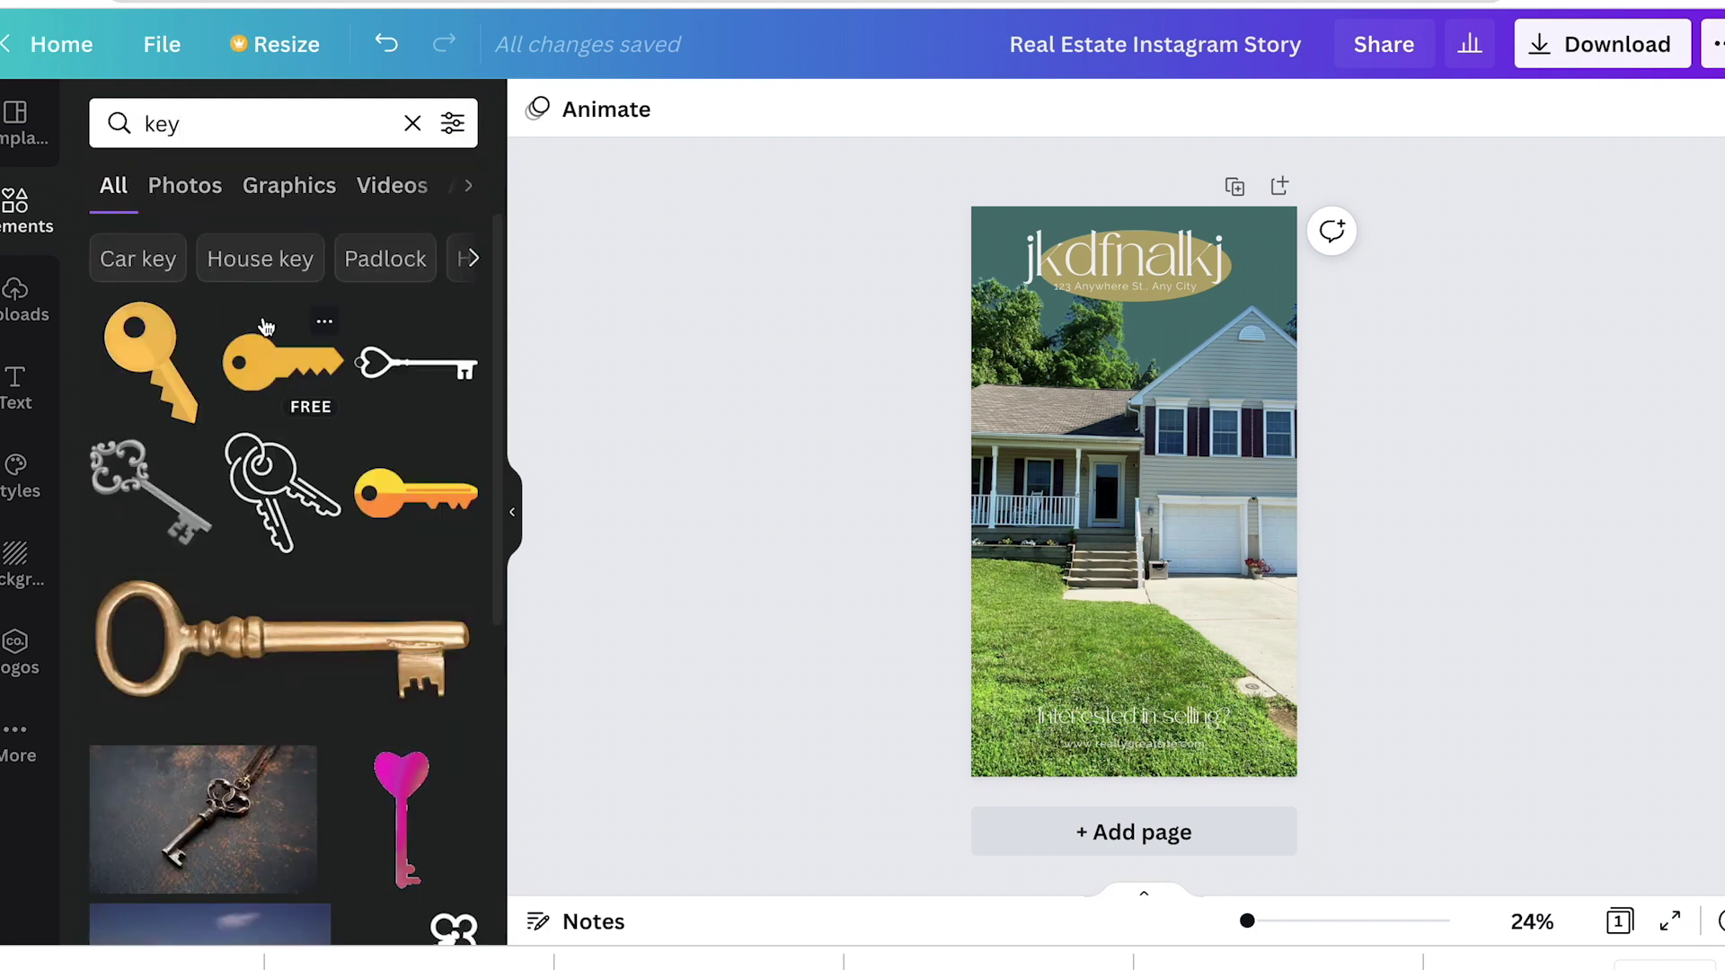
left_click_drag(266, 325, 323, 341)
scroll(286, 752, "down", 5)
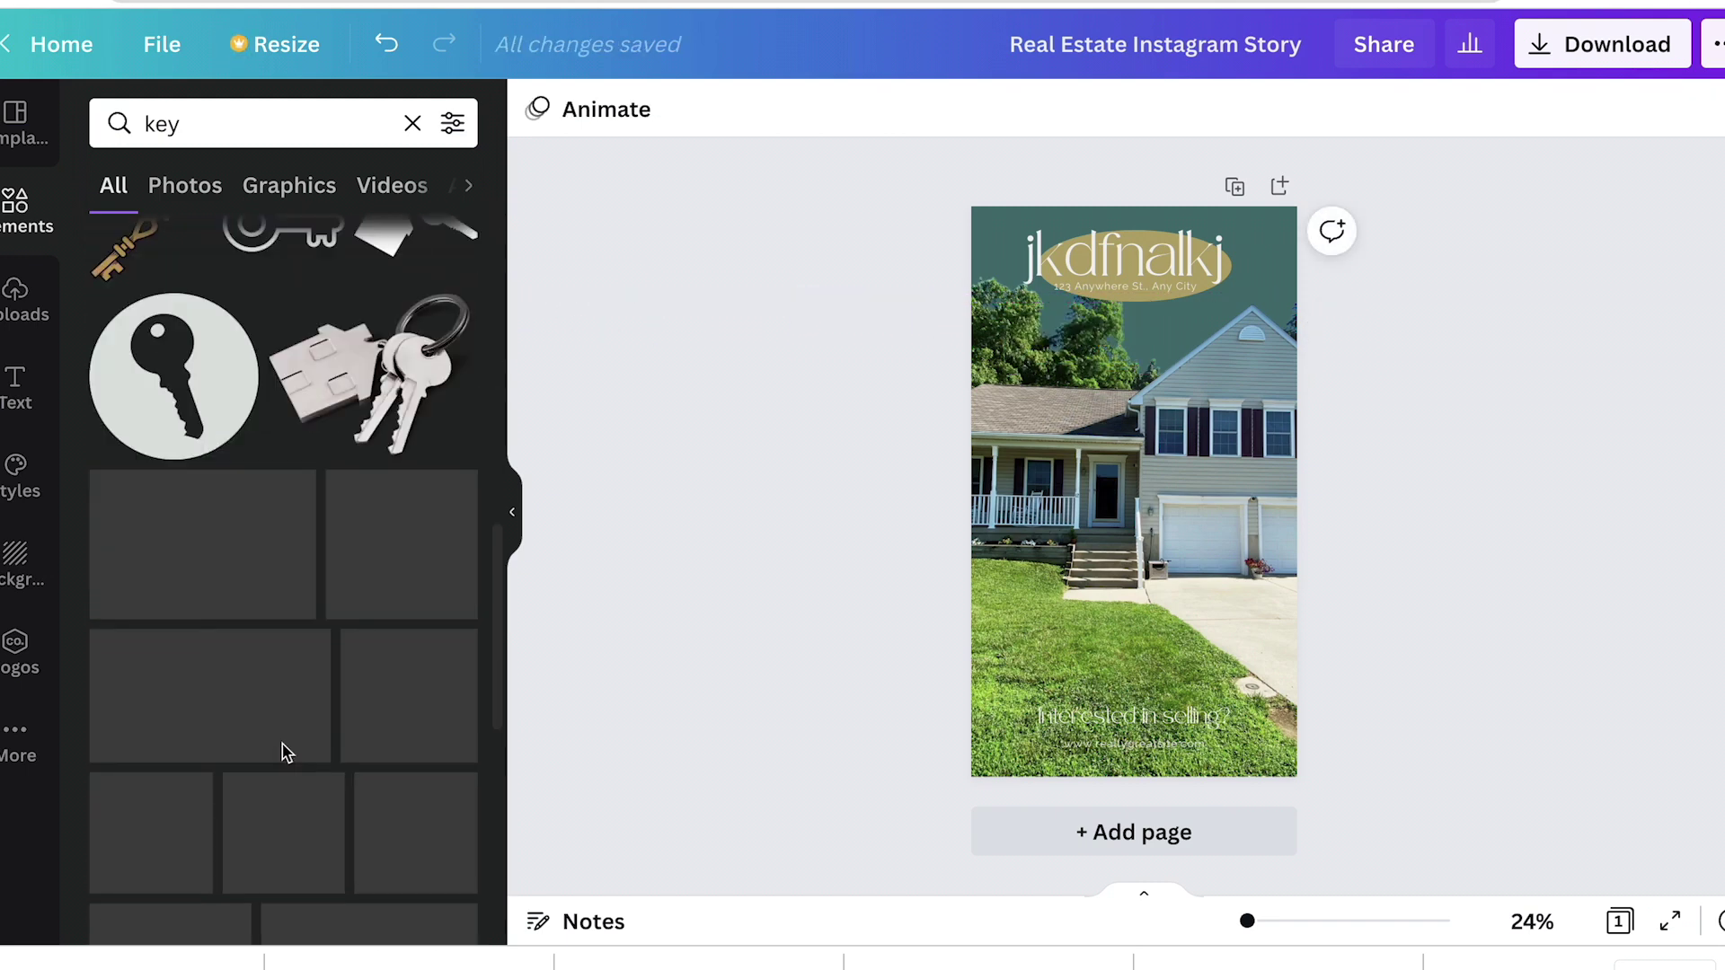
left_click(209, 124)
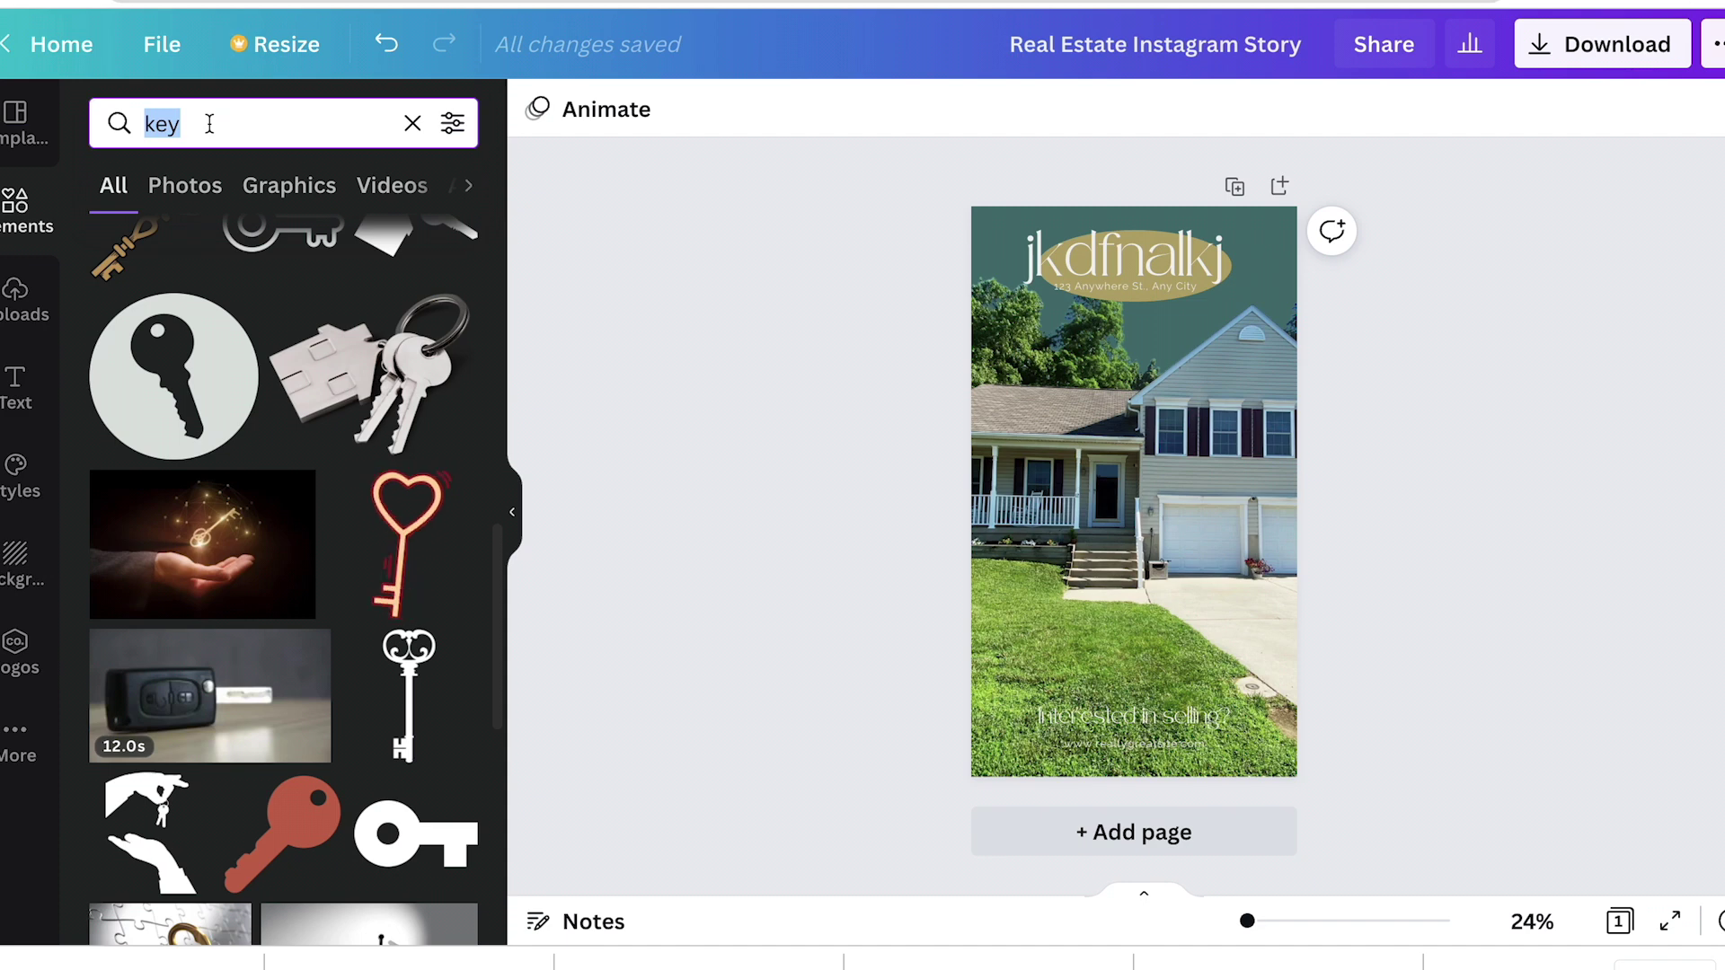
scroll(301, 634, "down", 5)
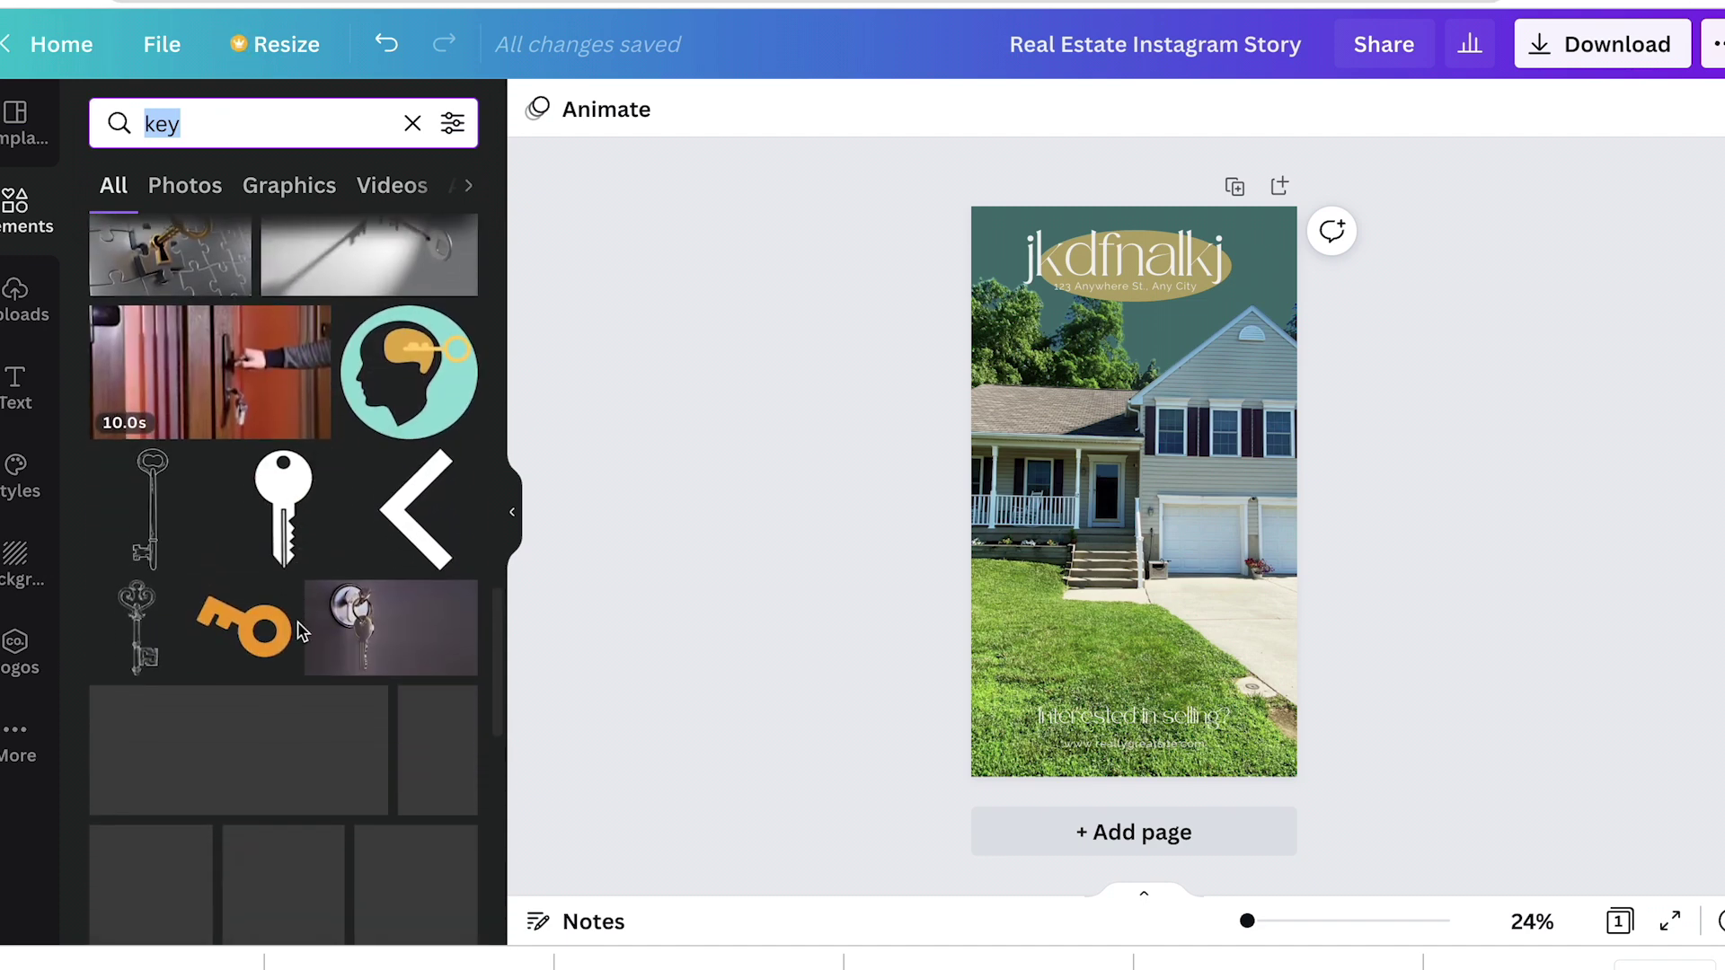
scroll(301, 628, "up", 10)
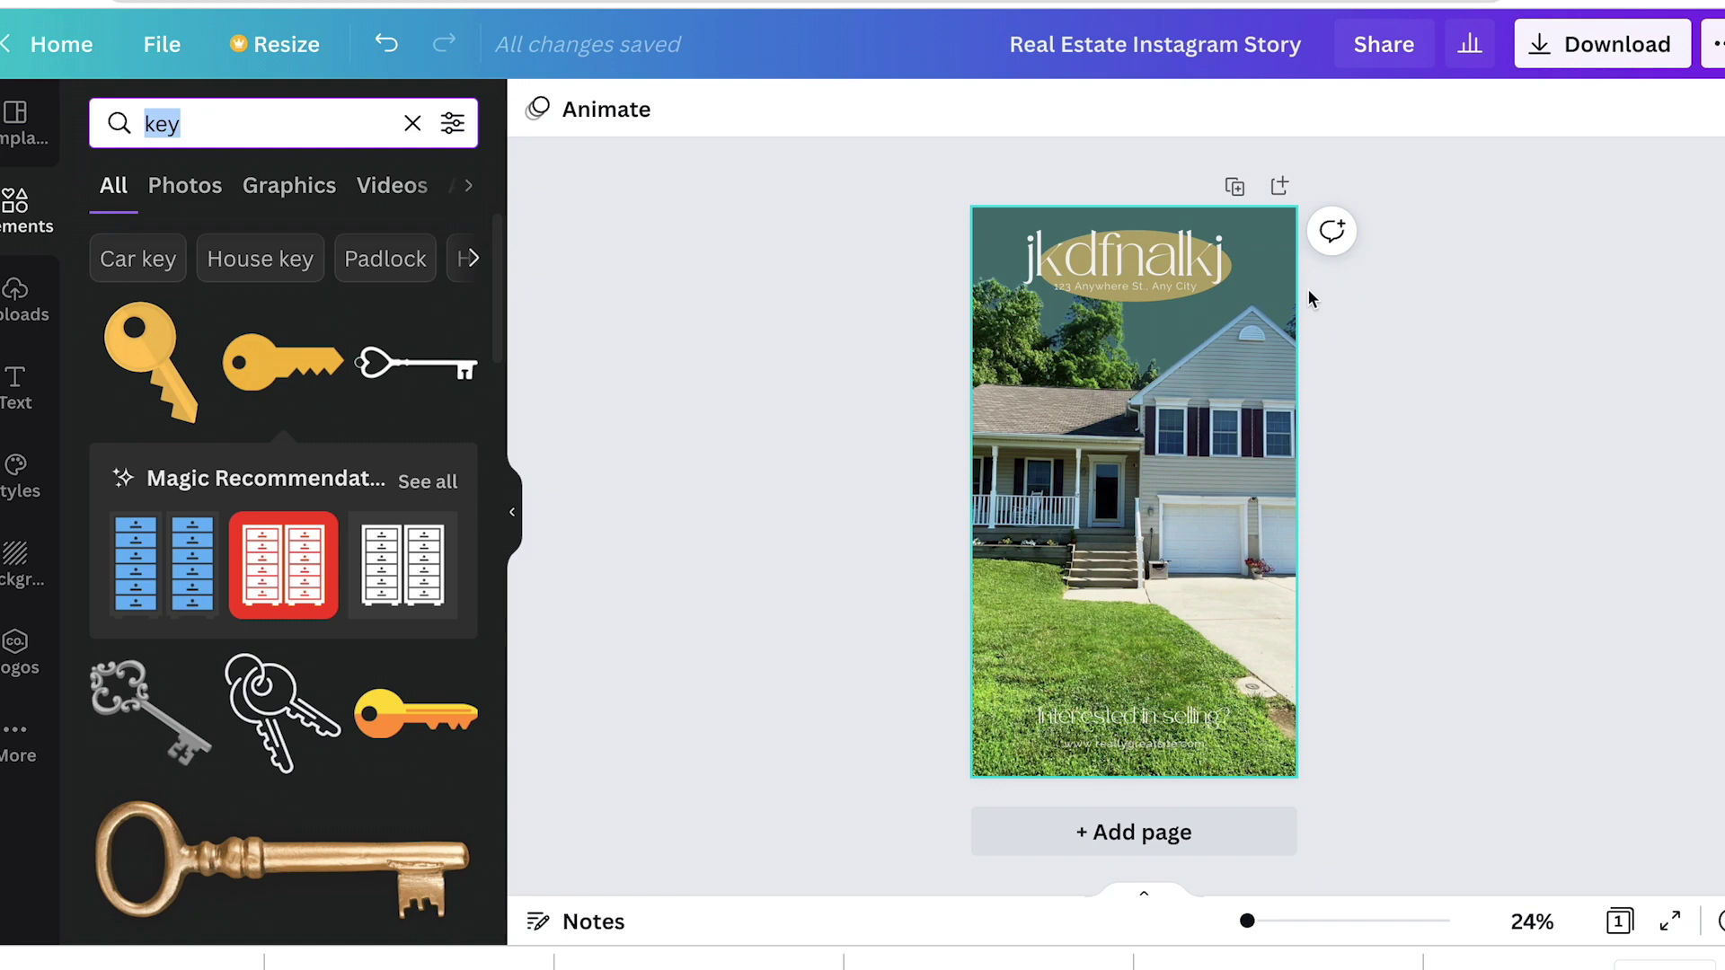
Step: Check the Download file type options, keeping PNG, without downloading
left_click(1547, 50)
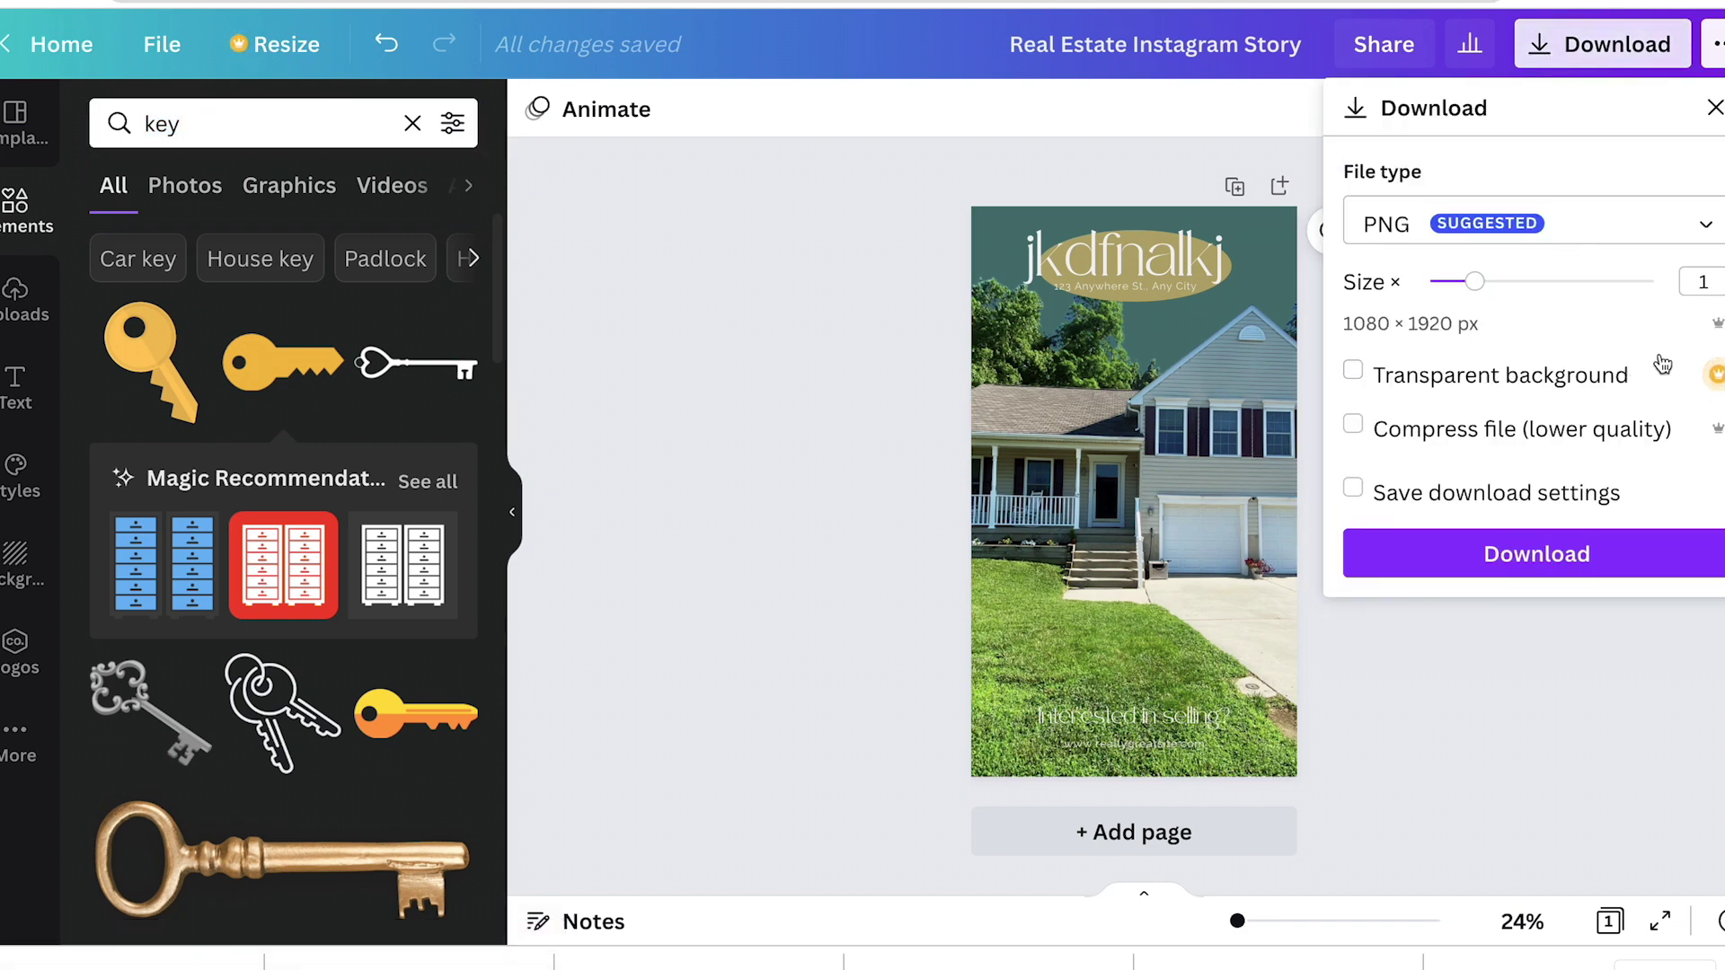
left_click(1705, 236)
left_click(1485, 802)
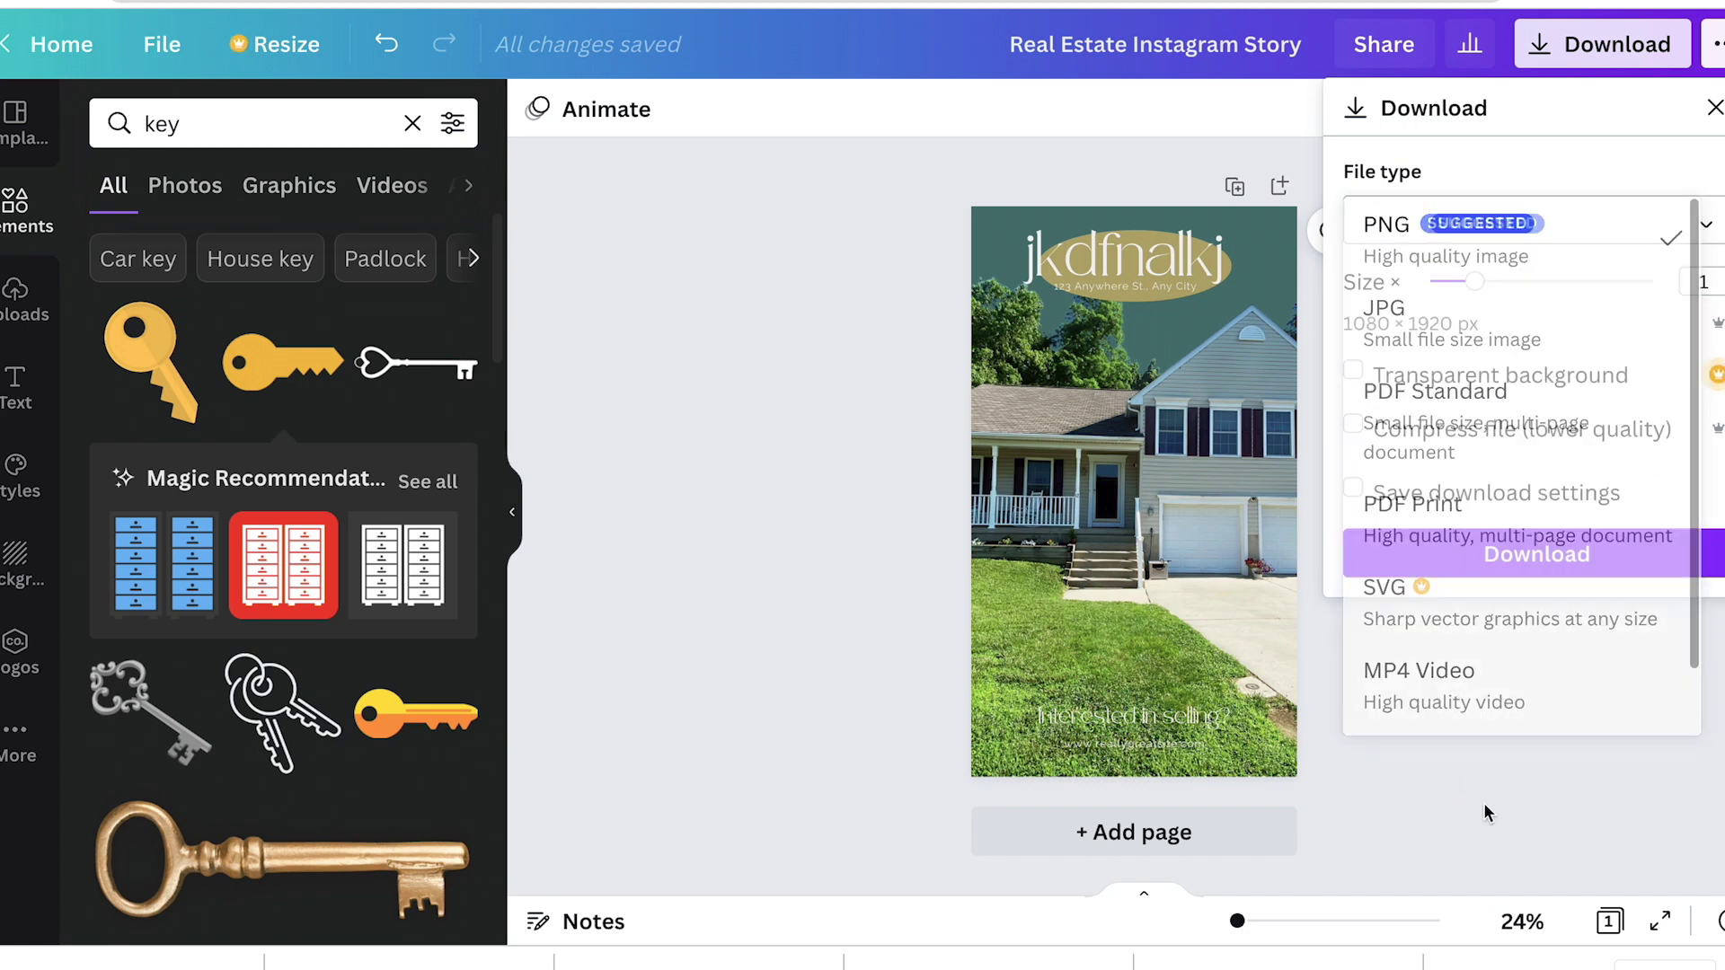
left_click(1458, 778)
Step: Set the share link access to 'use as template' and copy the link
left_click(1388, 54)
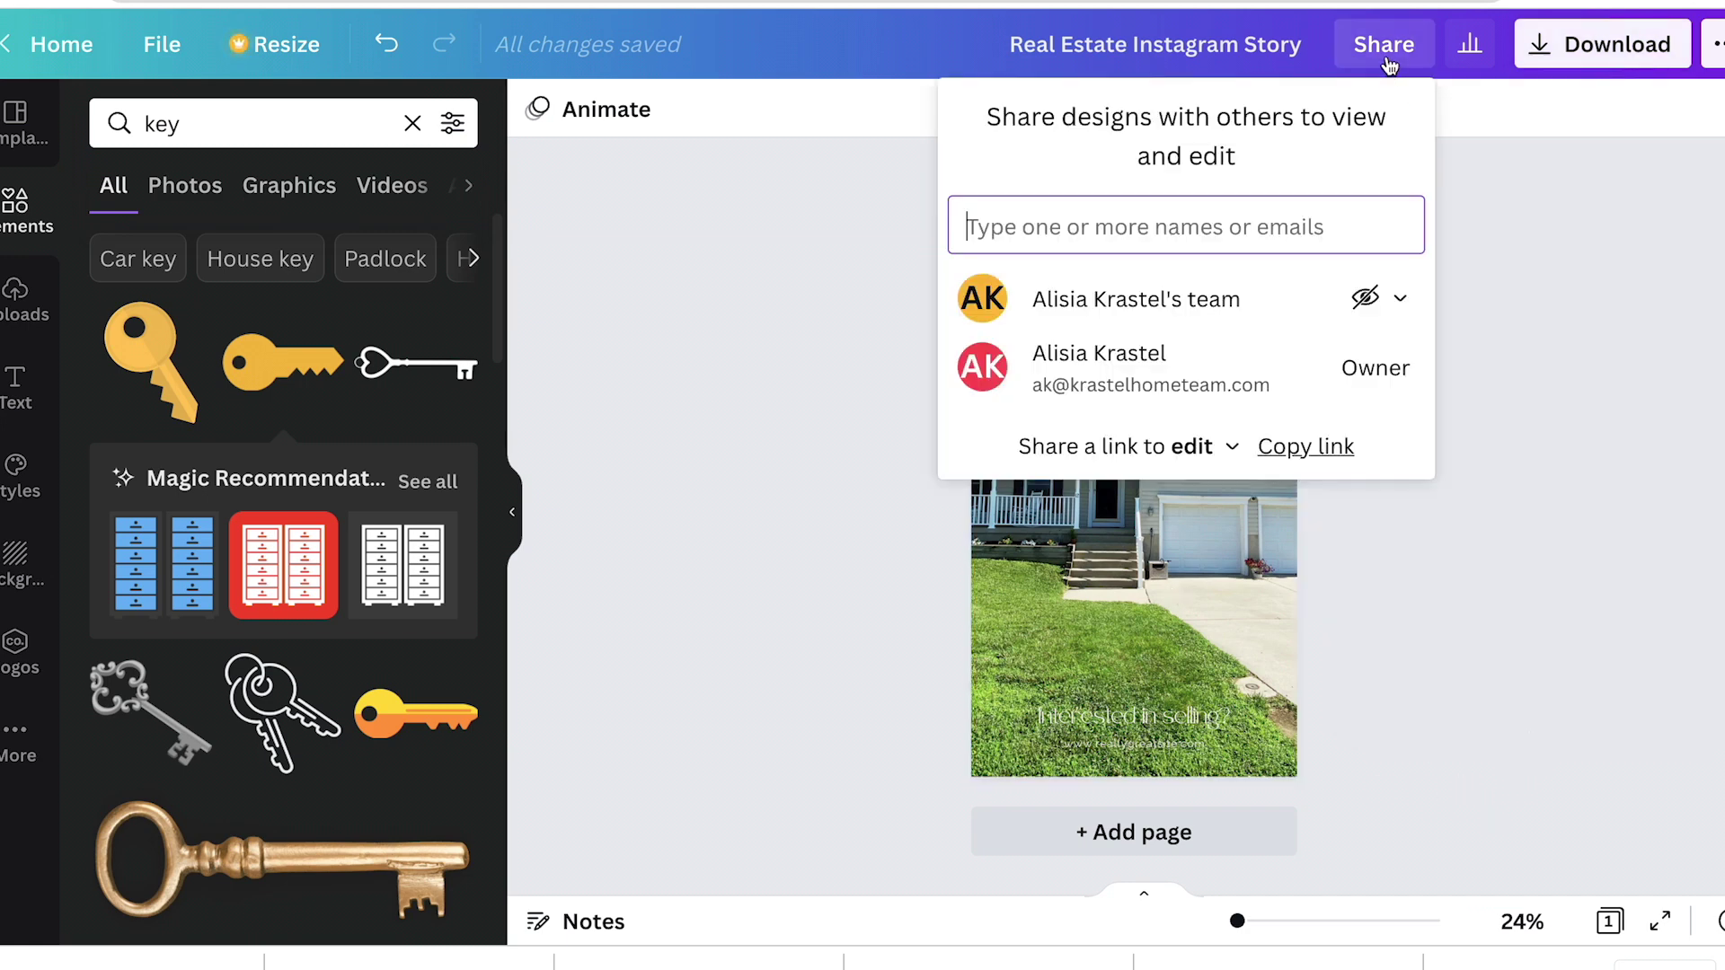
left_click(1230, 449)
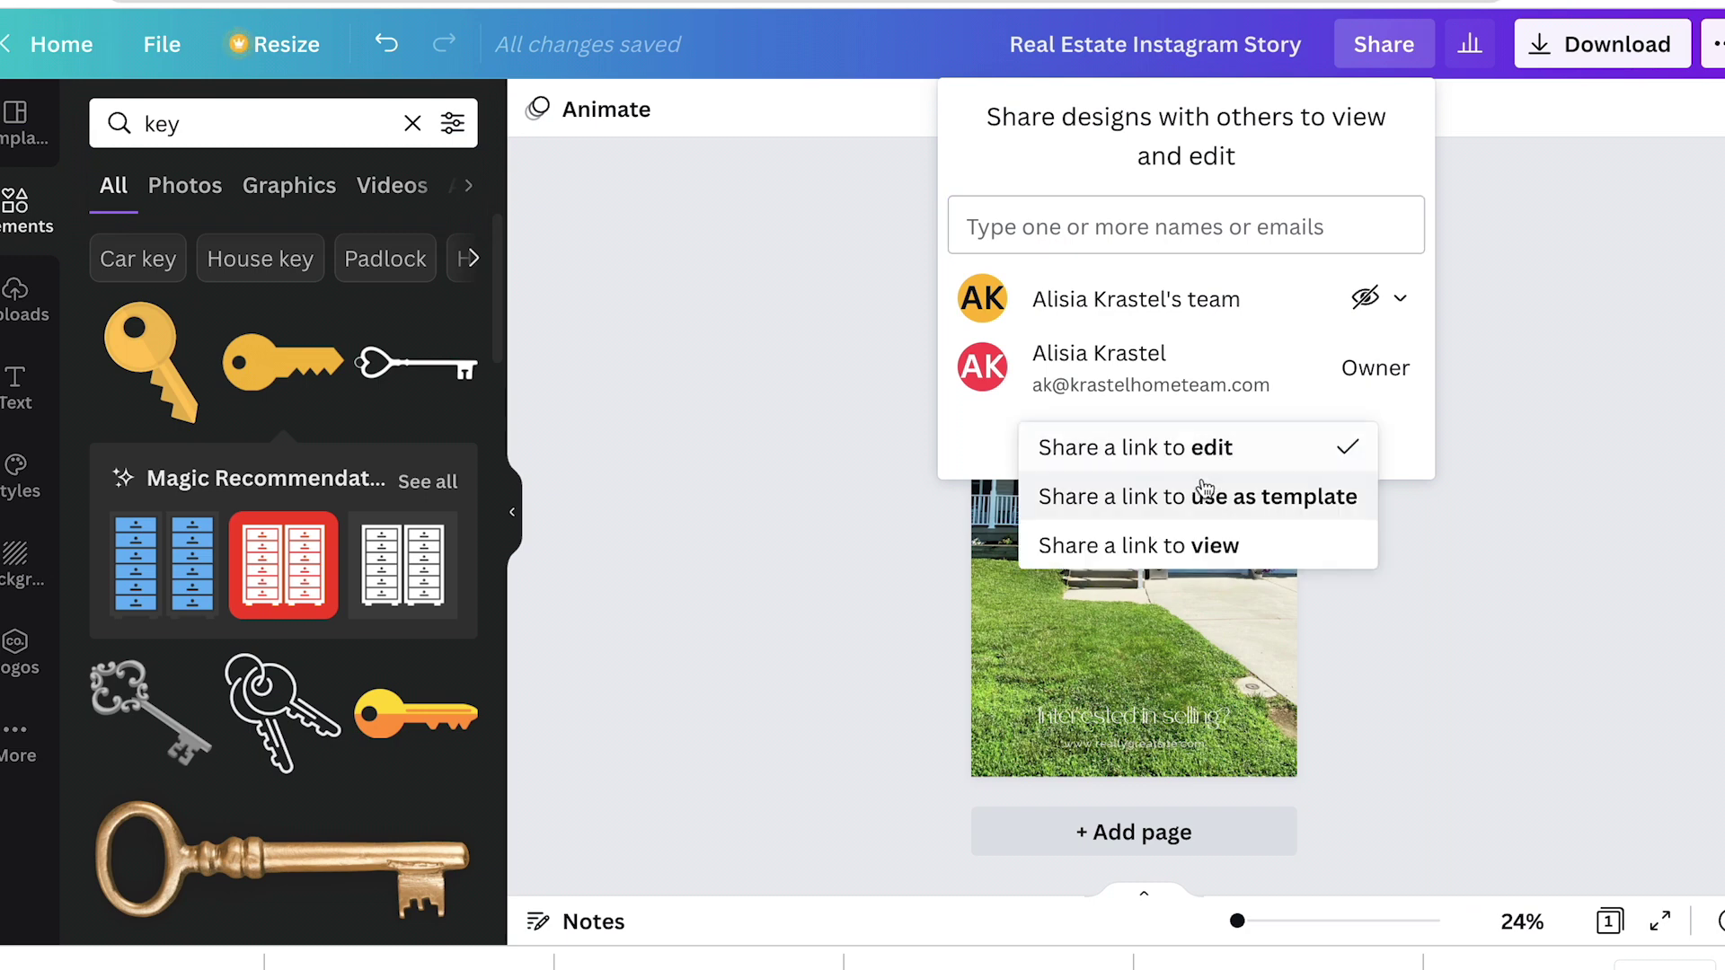
left_click(1202, 498)
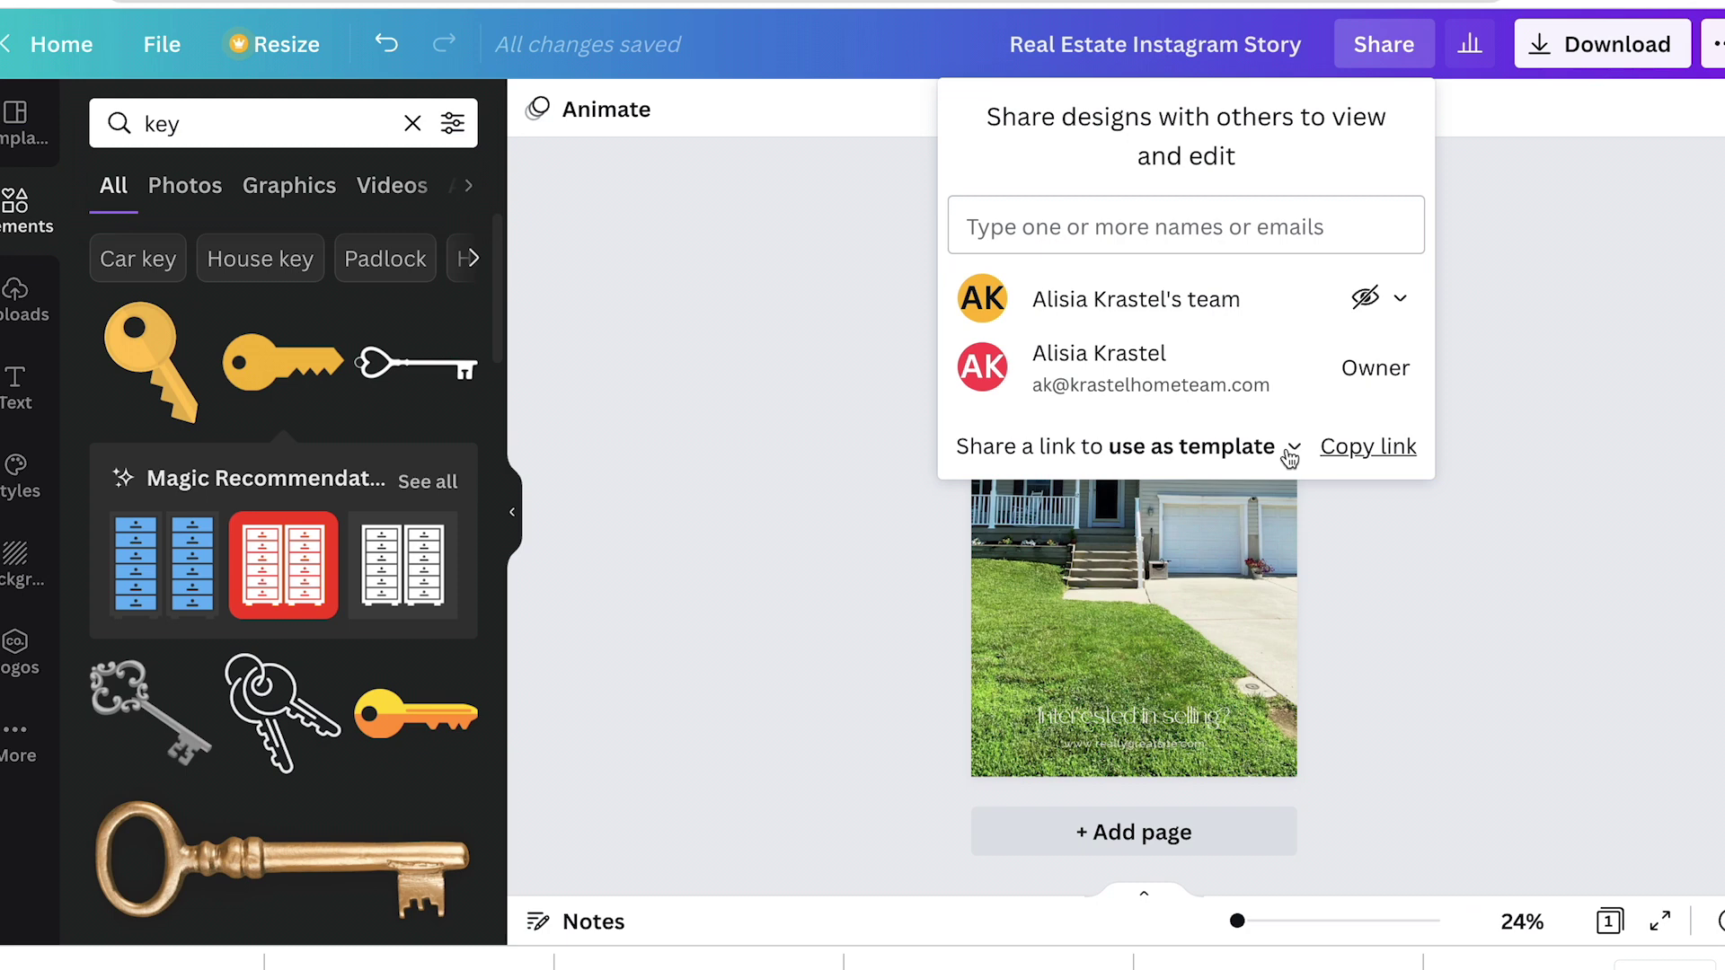
left_click(1398, 451)
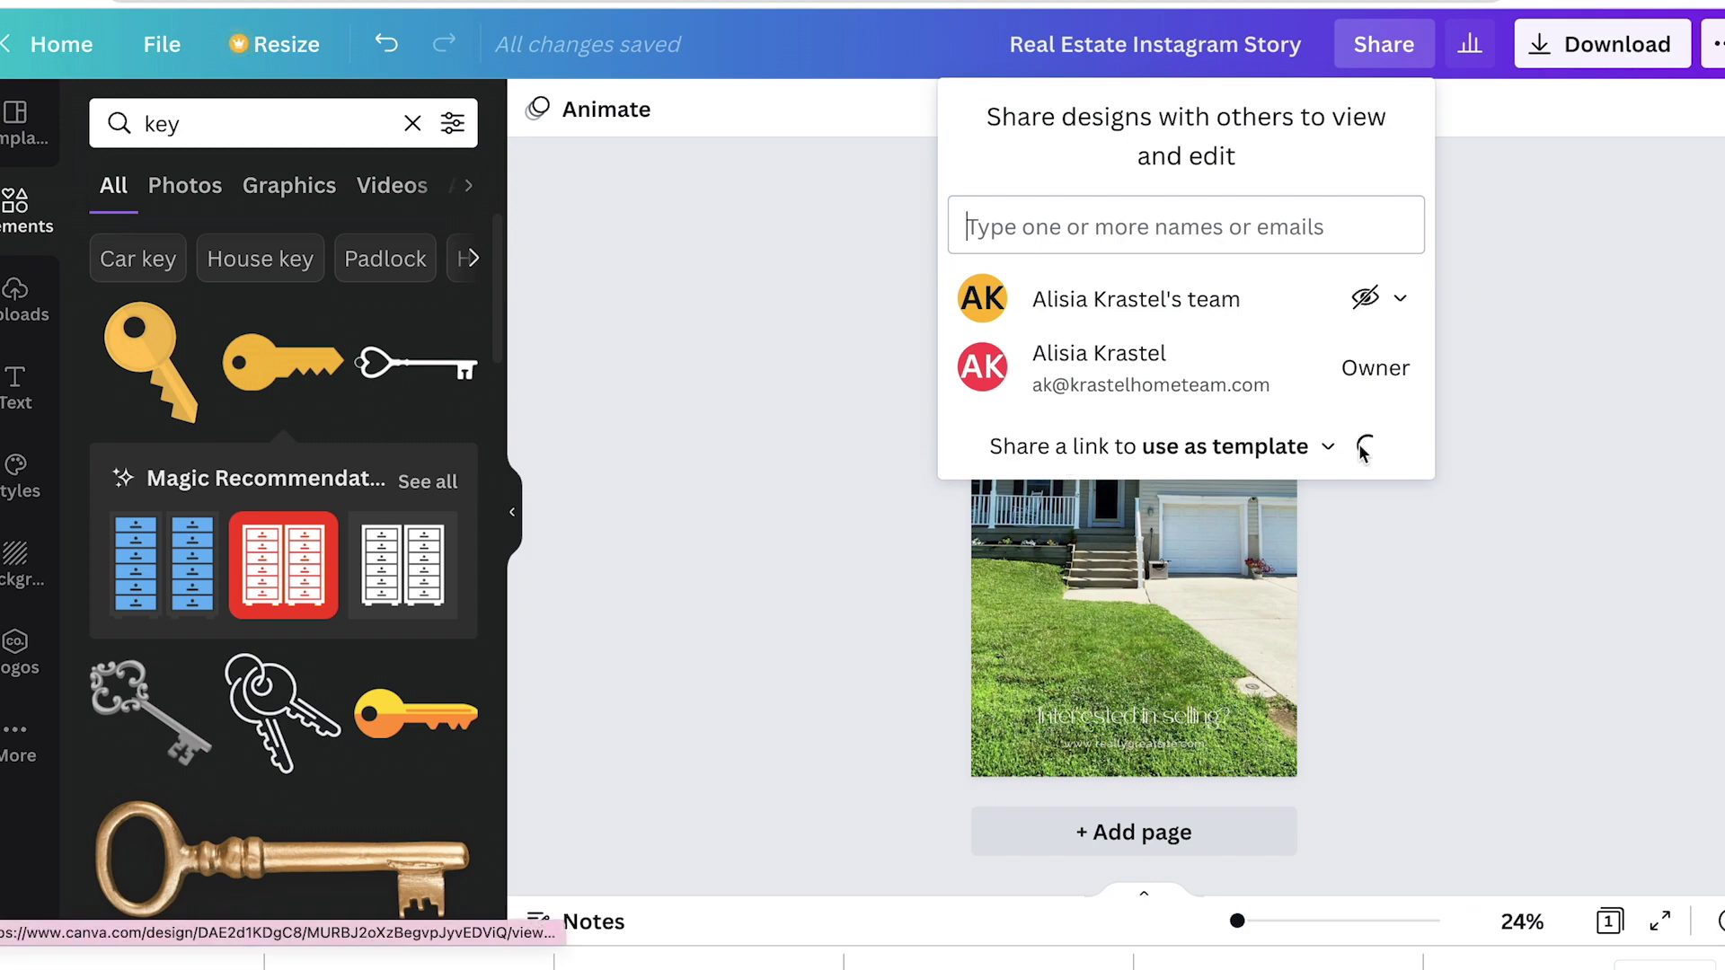
left_click(1553, 310)
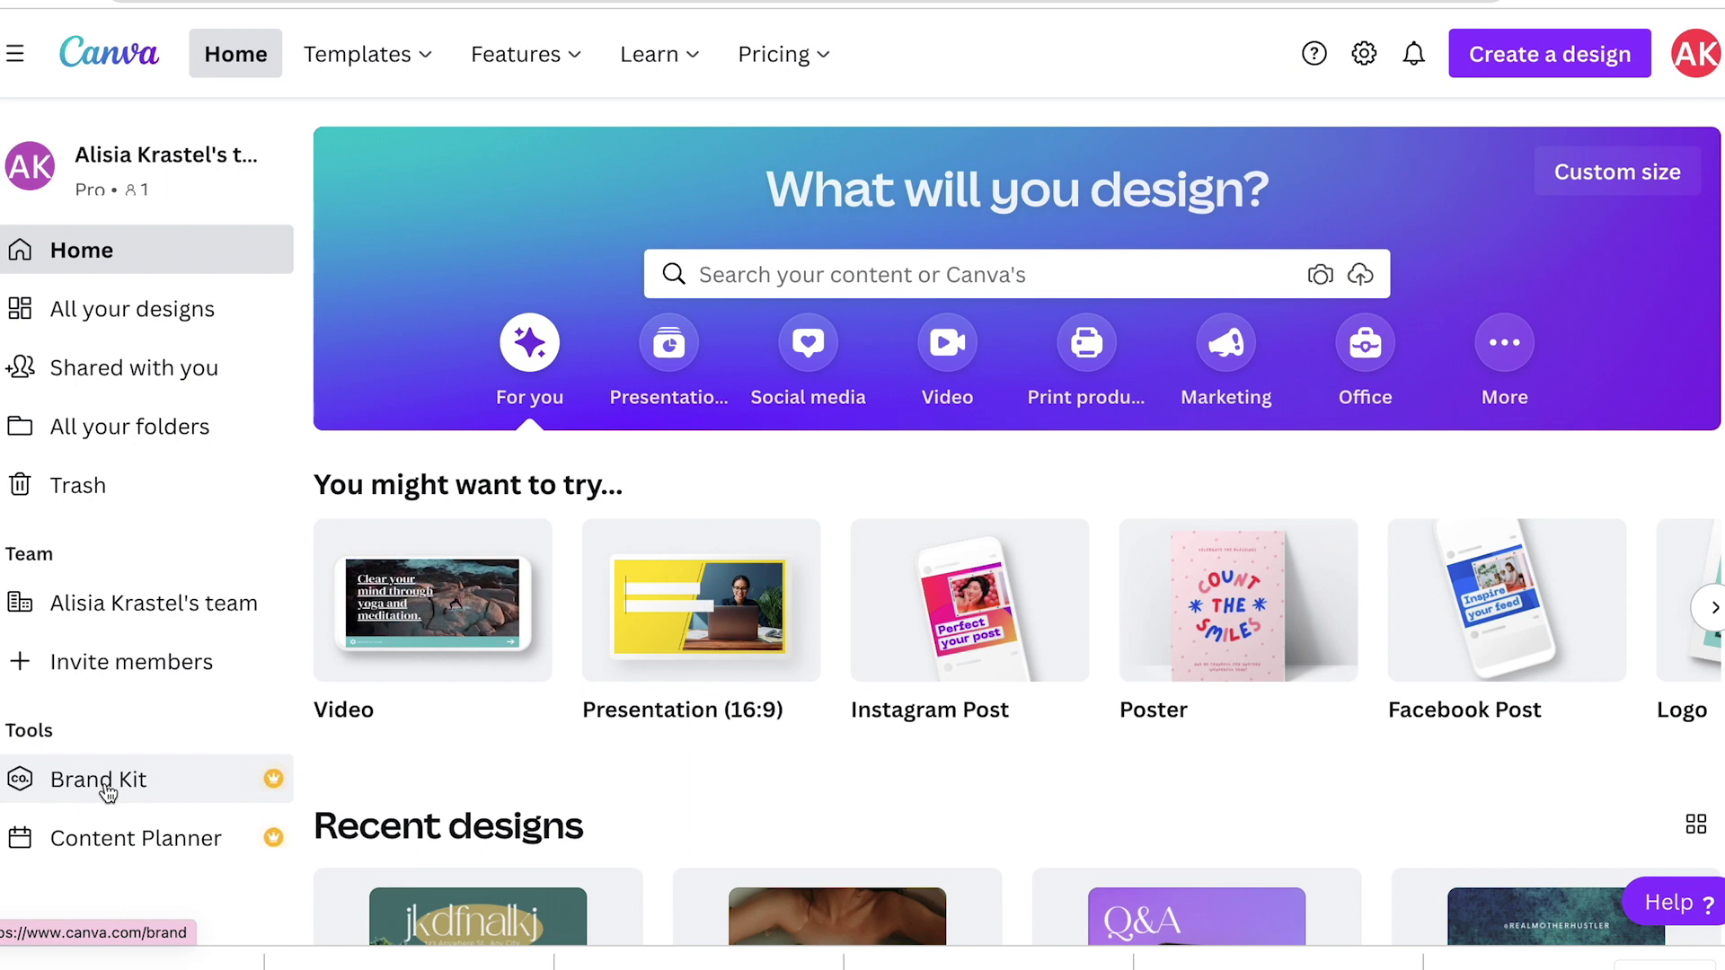
Step: Review the Brand Kit's 4 logos, 5 colours and Oswald/Alata fonts
left_click(105, 787)
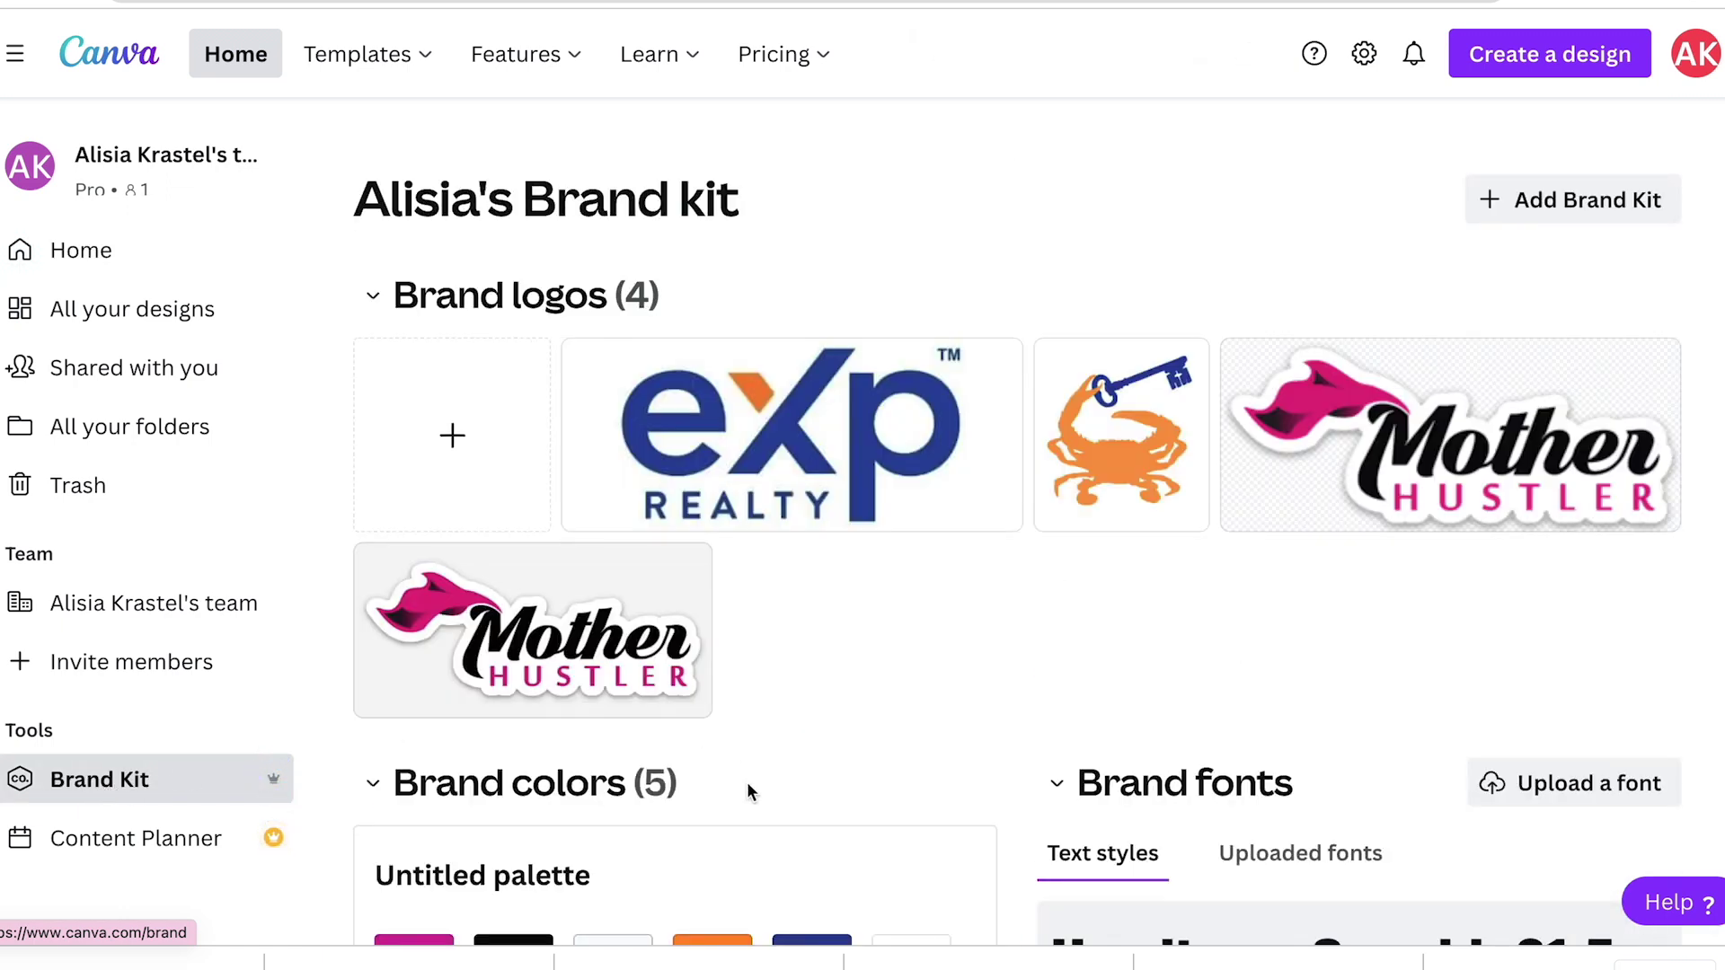
scroll(747, 781, "down", 2)
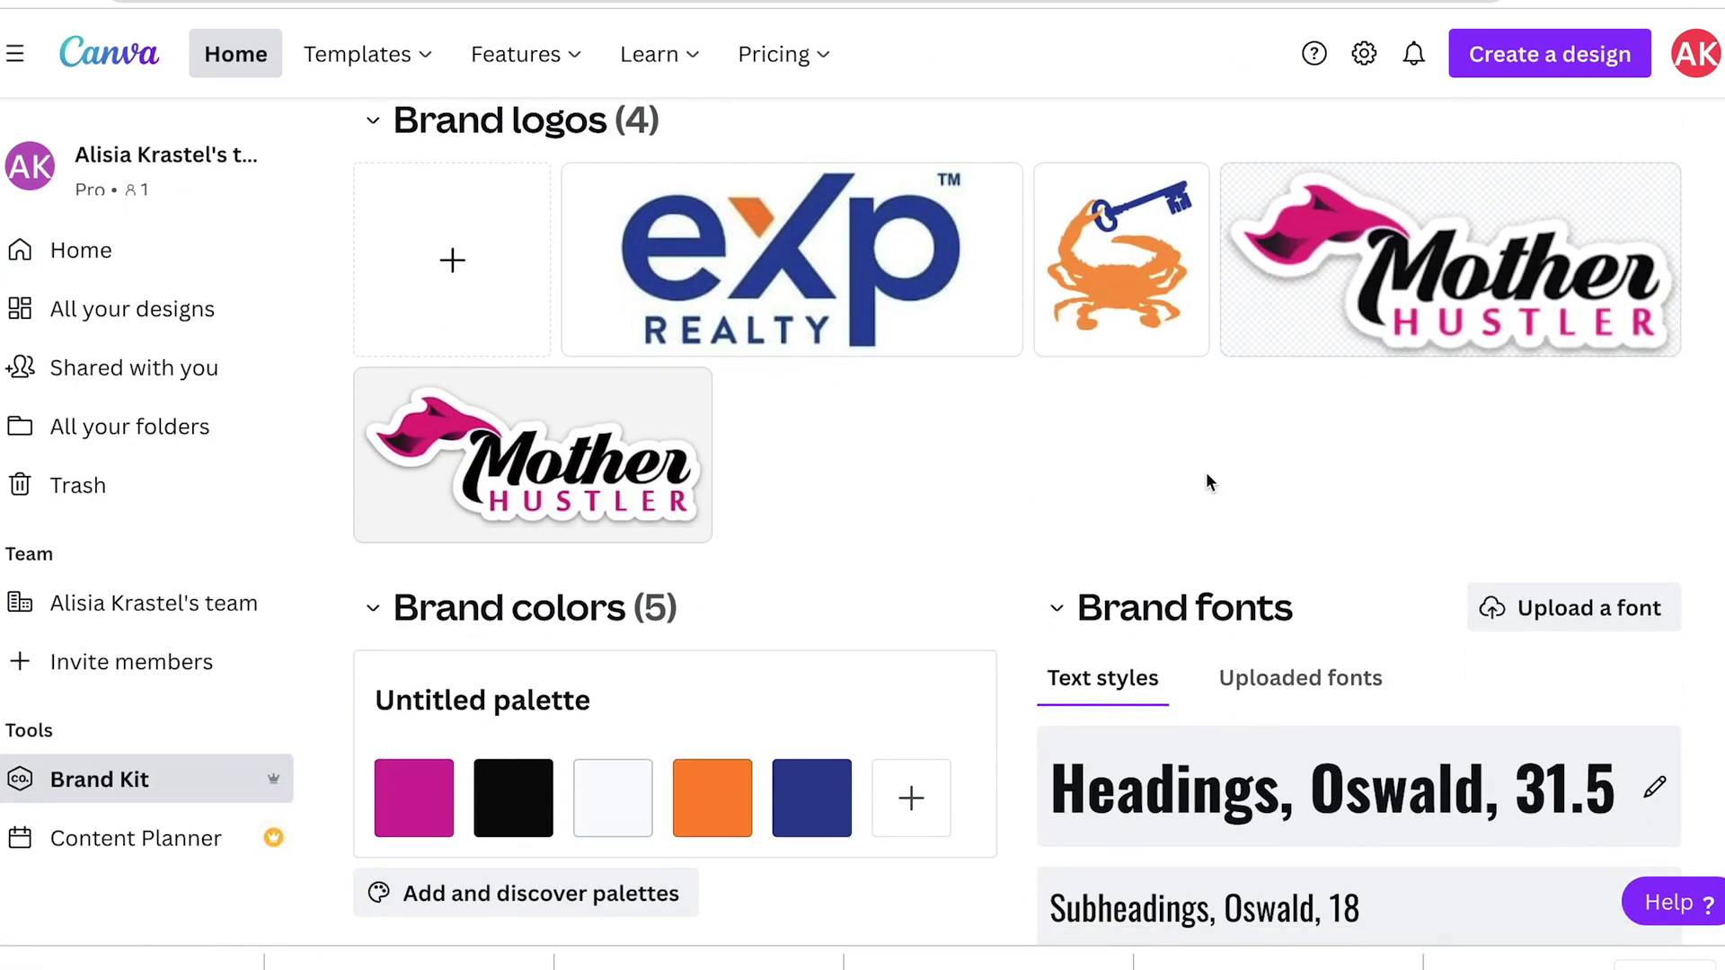
scroll(1205, 482, "down", 2)
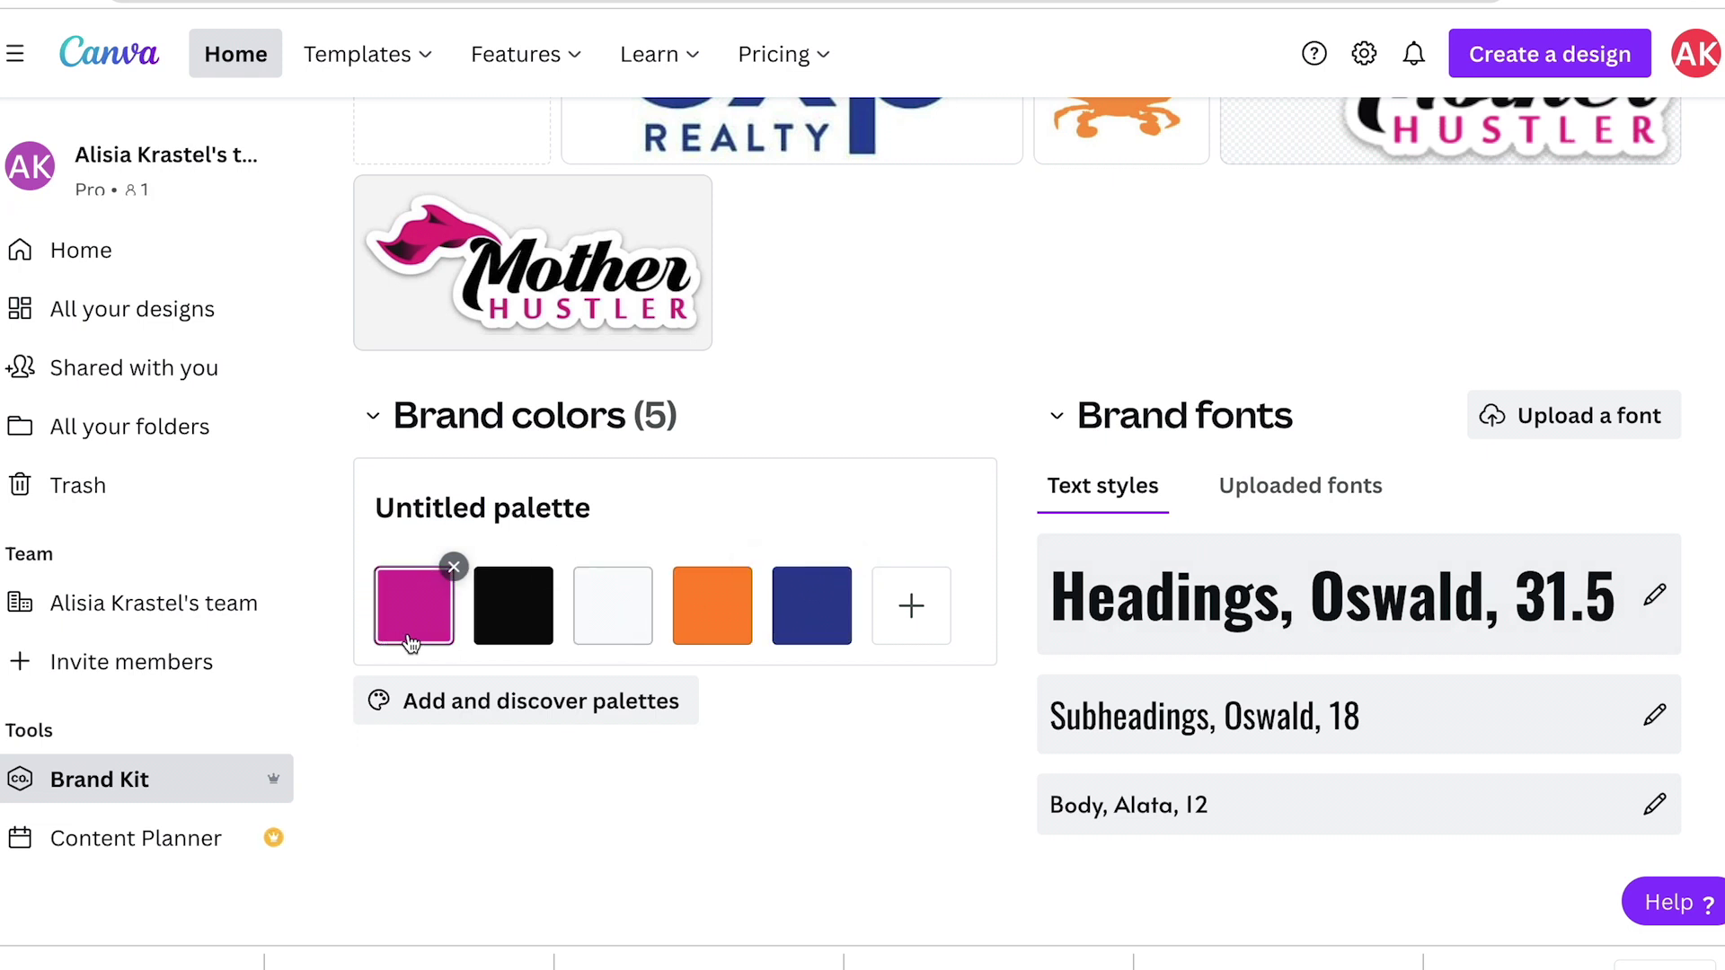
scroll(1151, 304, "up", 3)
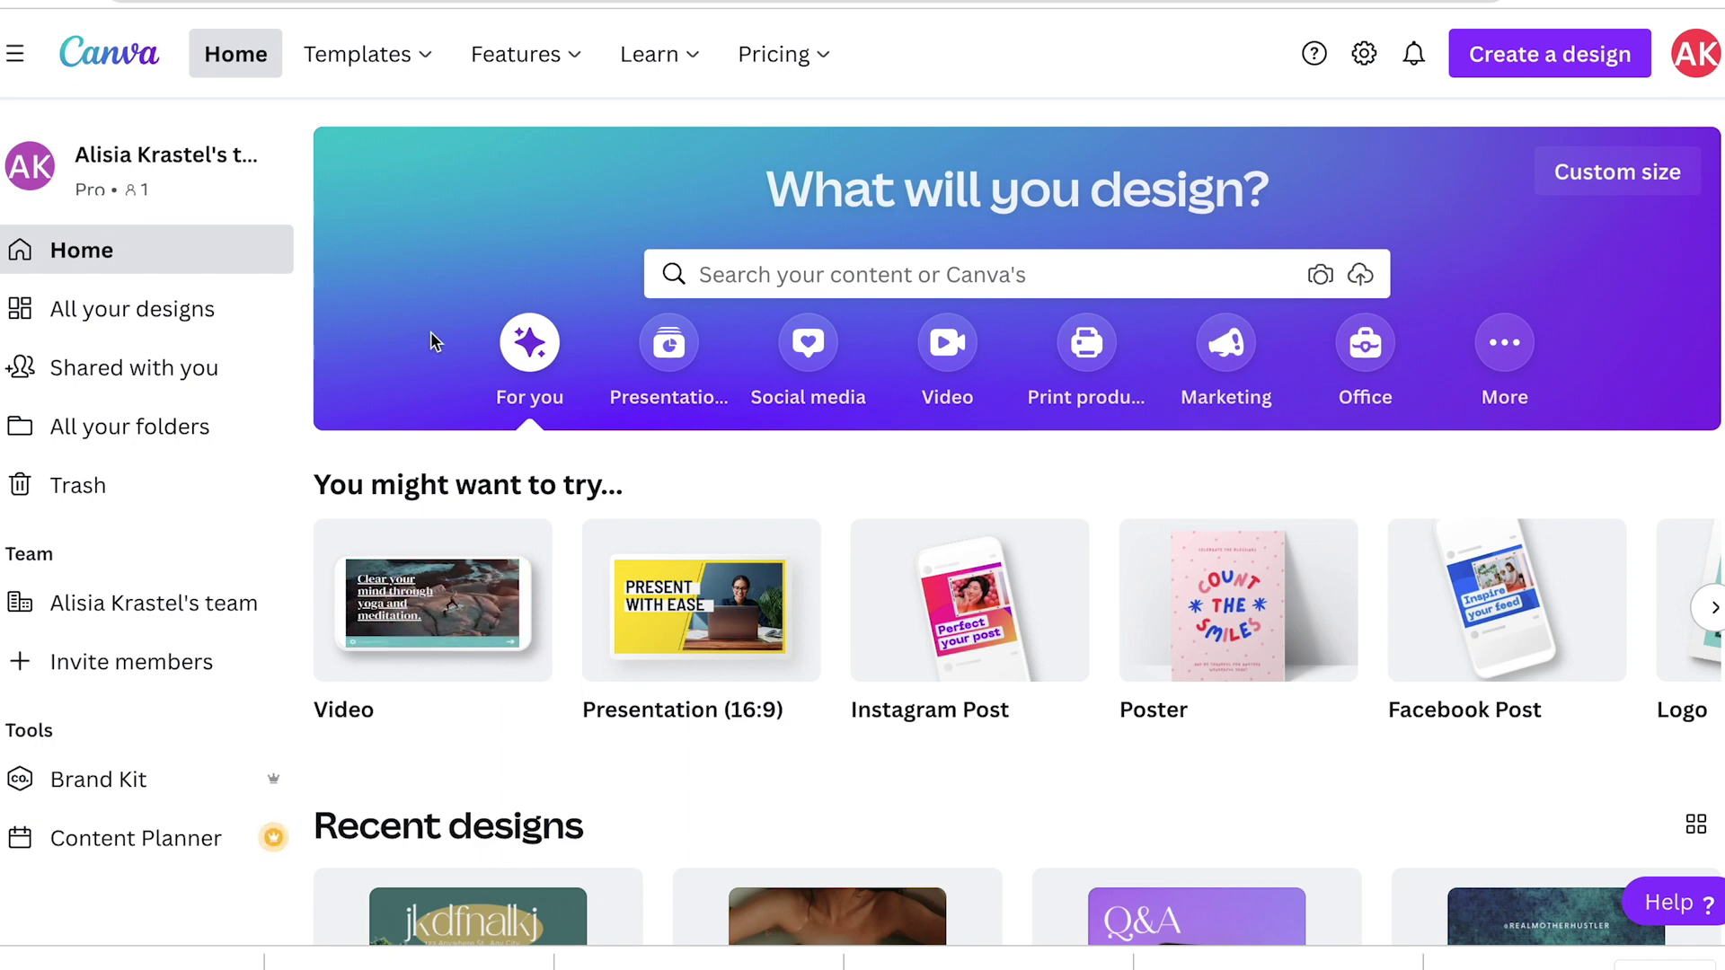
Step: Open the 2022 Vision Board IG Story from all designs and scroll through its three pages
left_click(56, 308)
scroll(1085, 634, "down", 1)
scroll(1085, 634, "down", 3)
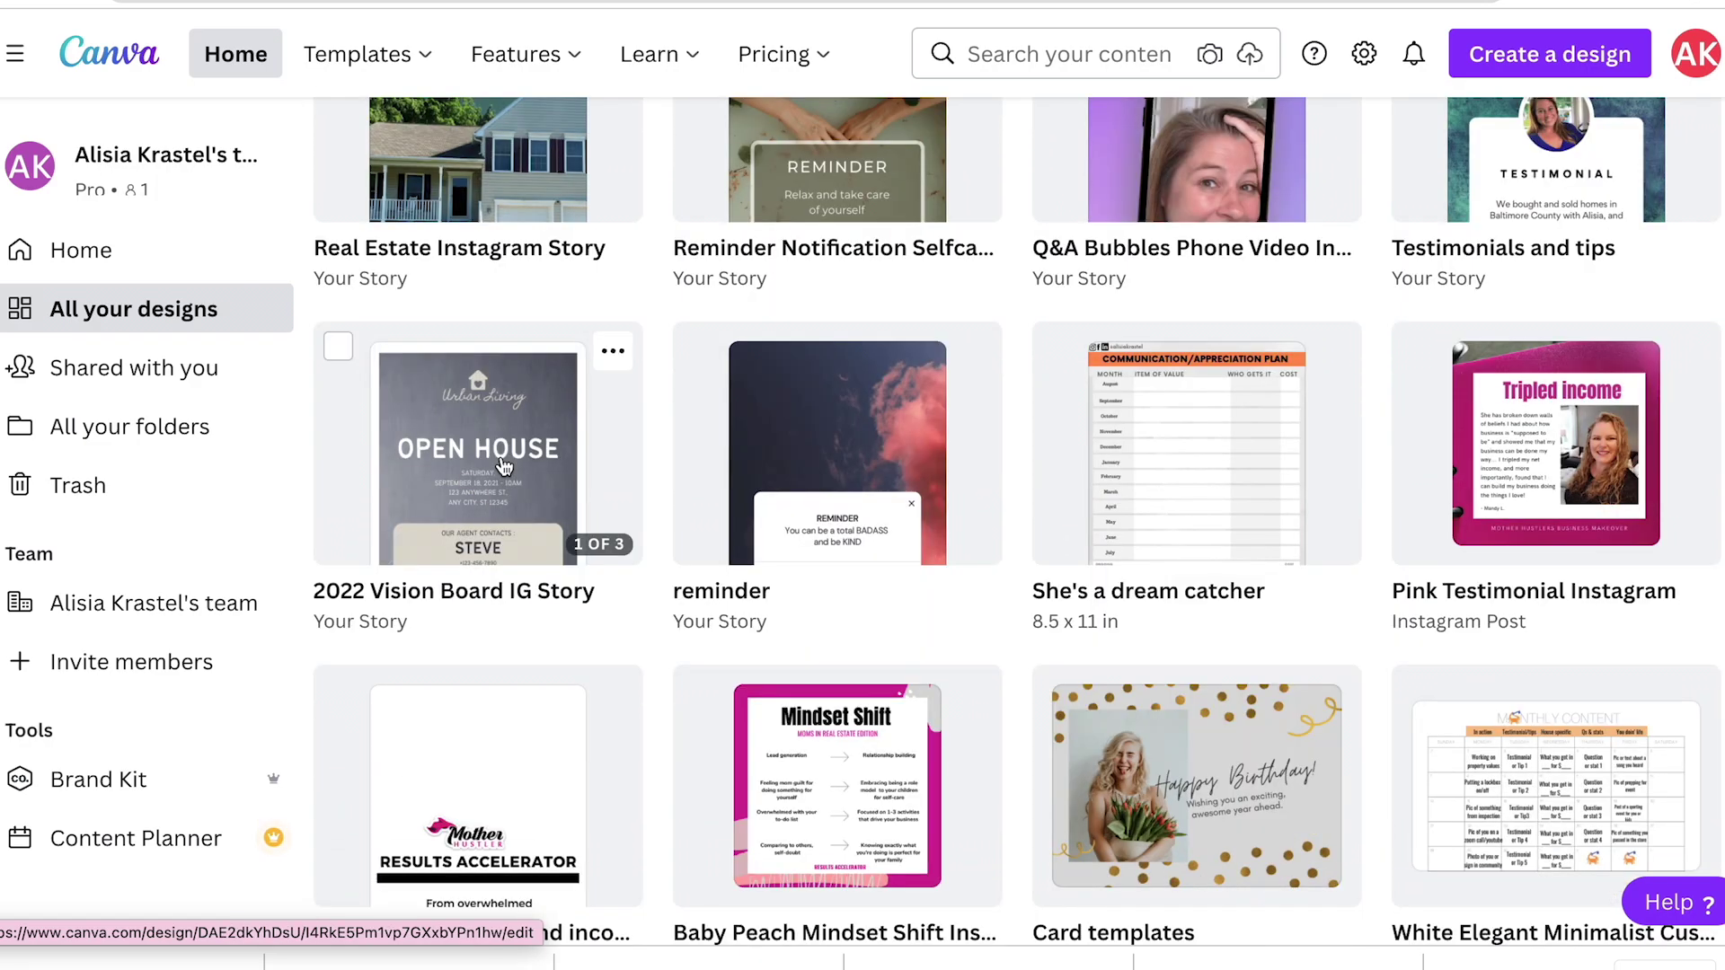
left_click(503, 465)
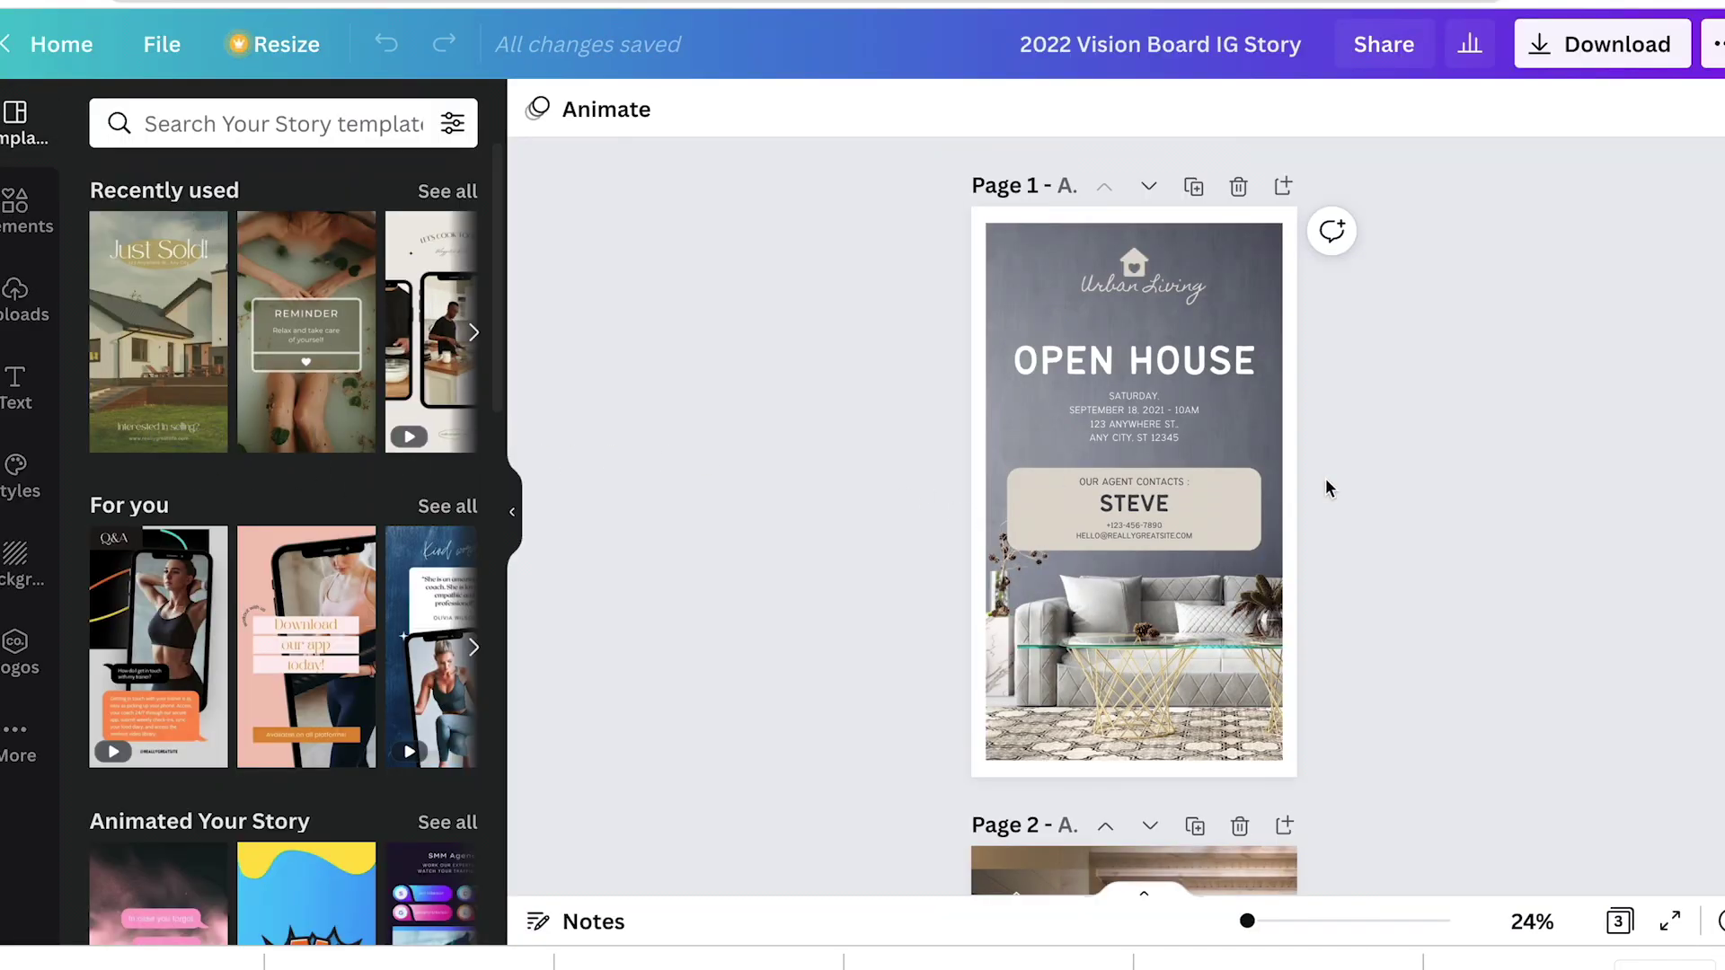
scroll(1285, 609, "down", 12)
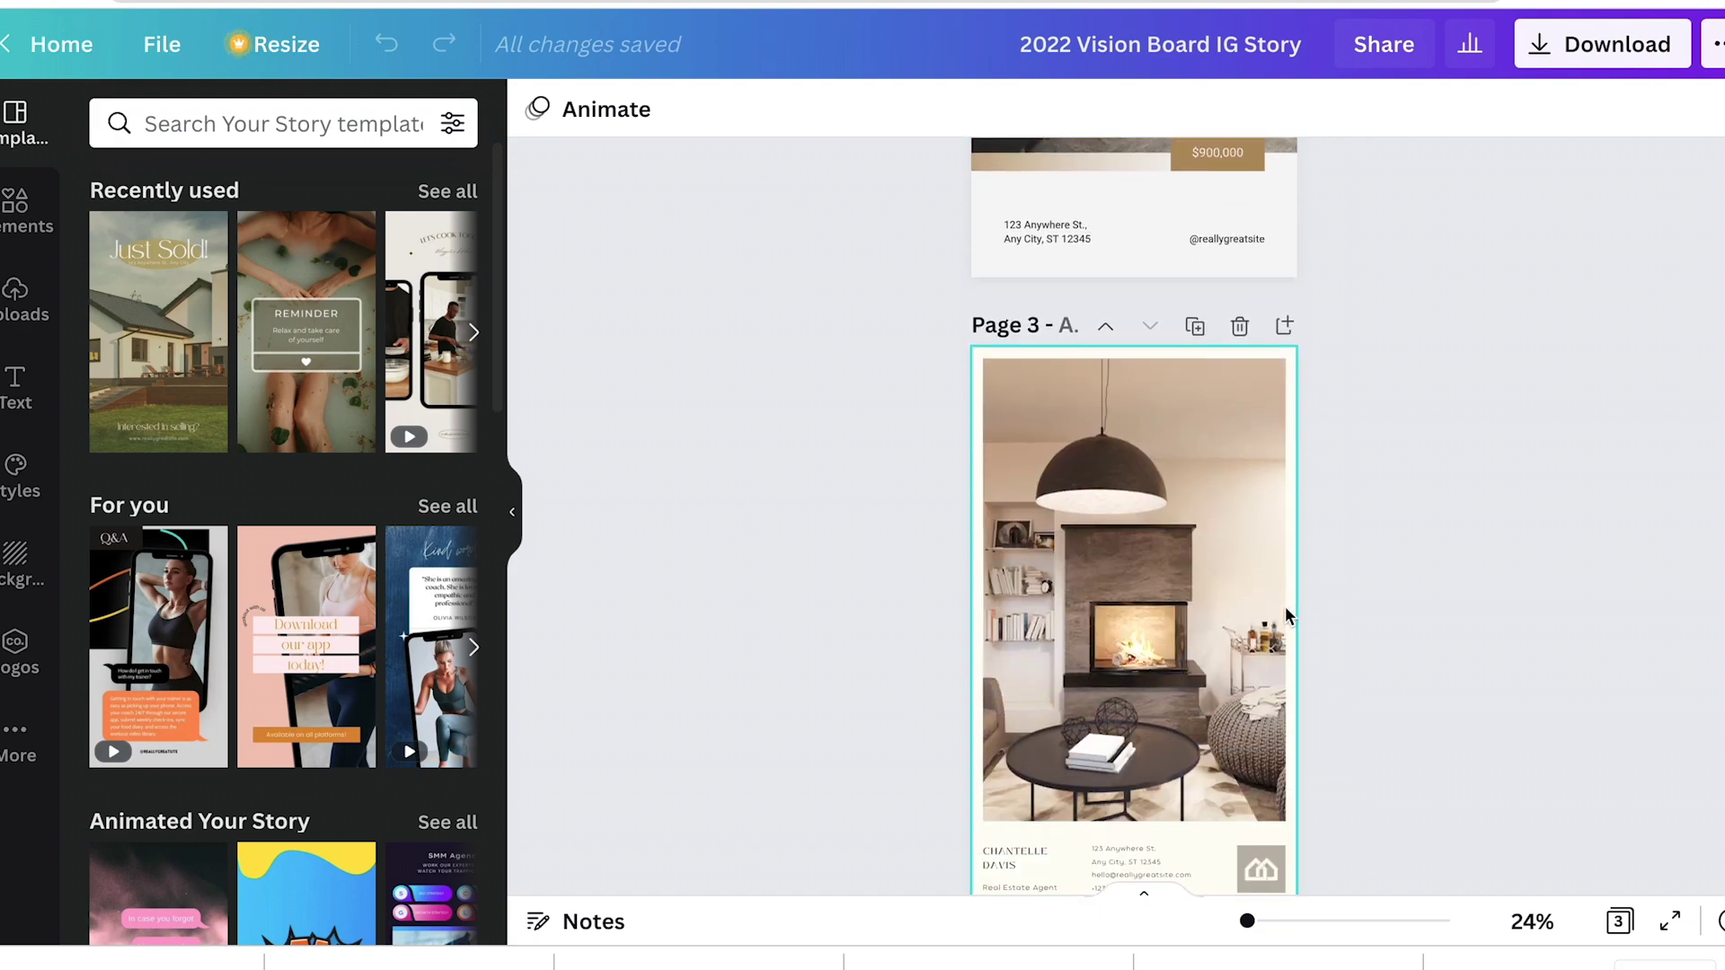
scroll(1285, 611, "up", 12)
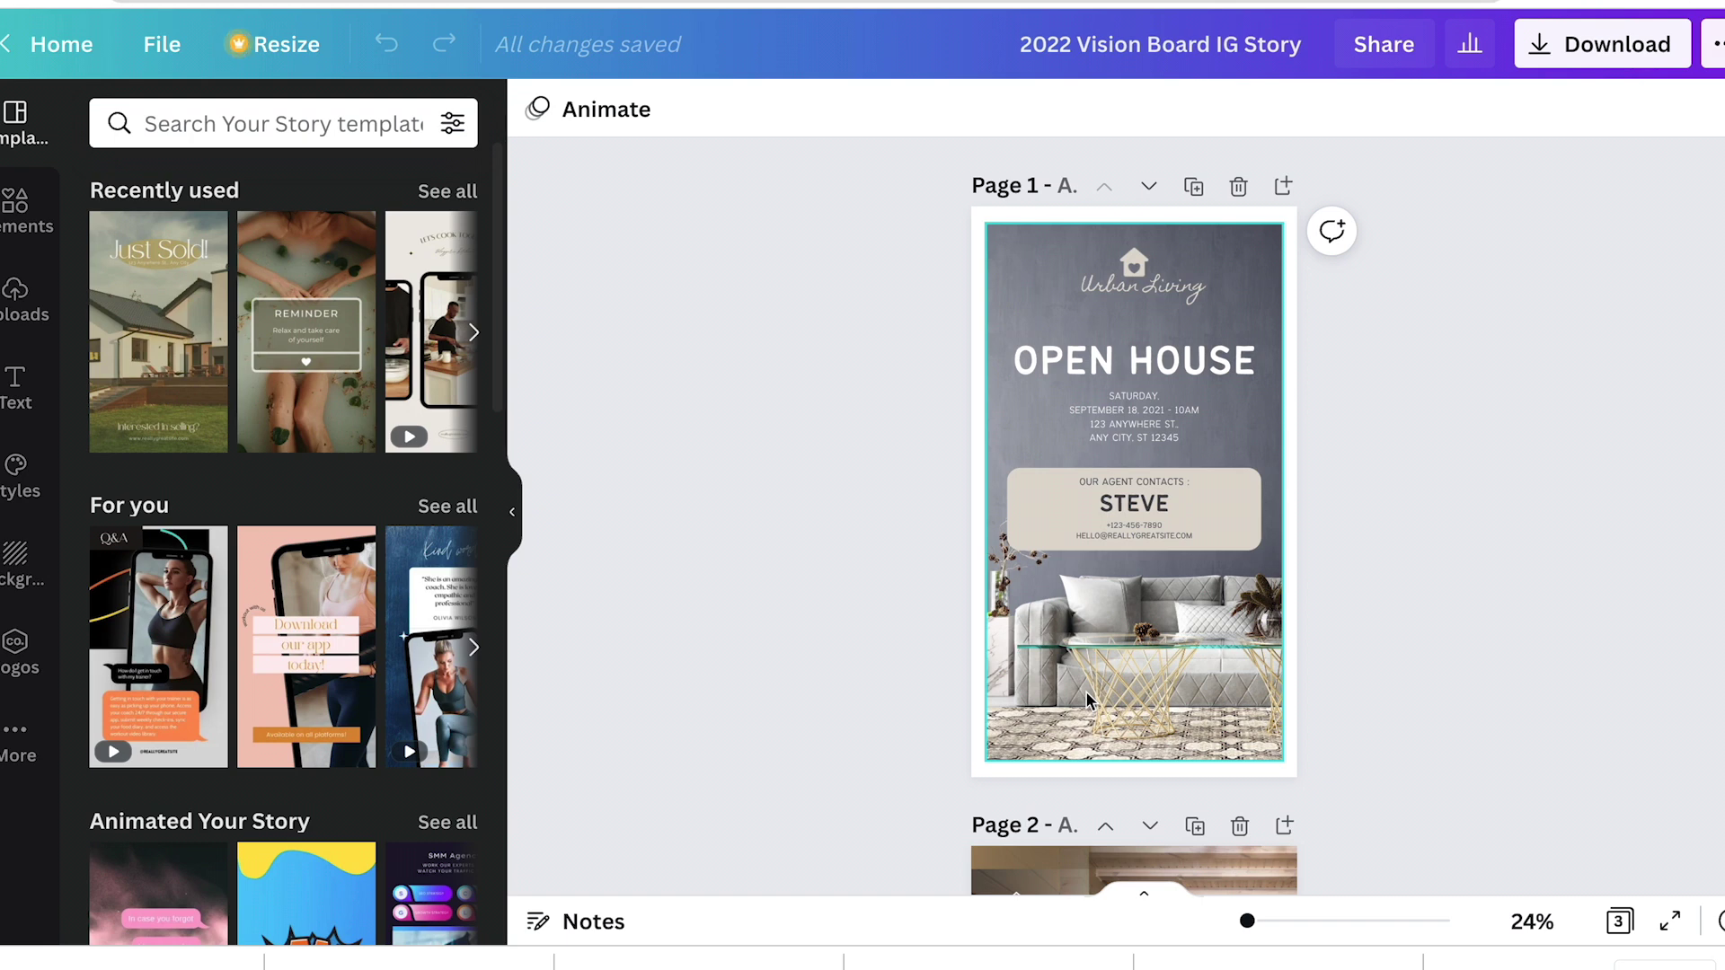
scroll(1087, 699, "down", 2)
scroll(1087, 699, "down", 4)
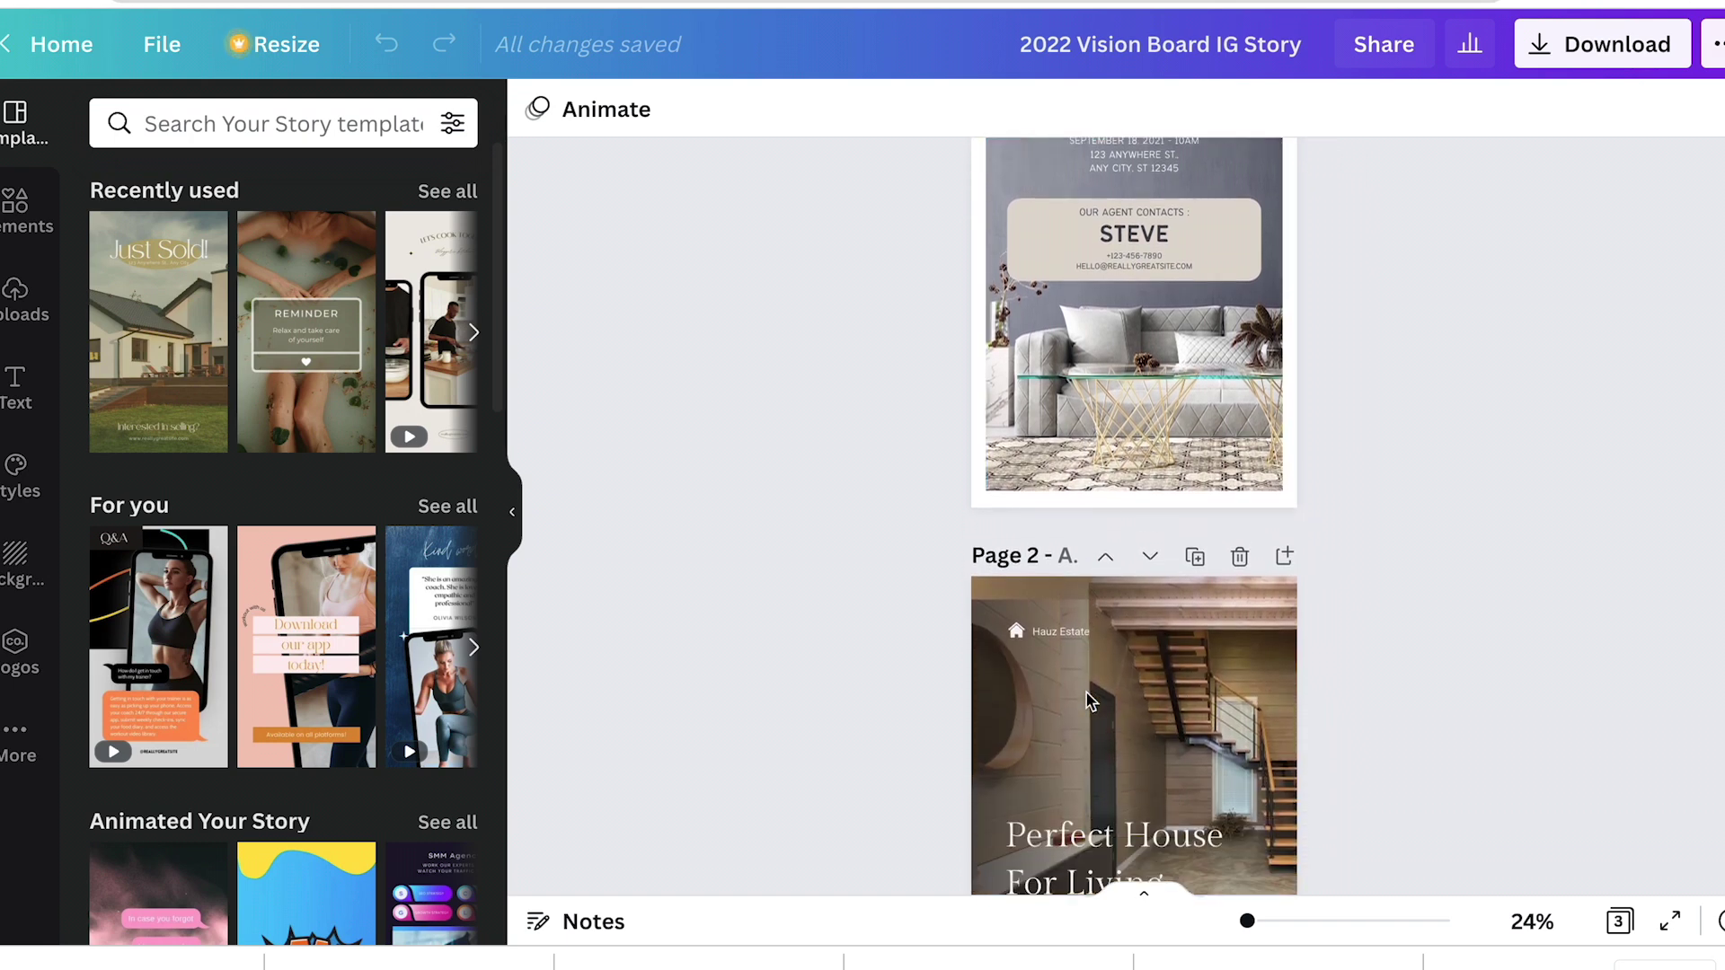
scroll(1085, 694, "down", 10)
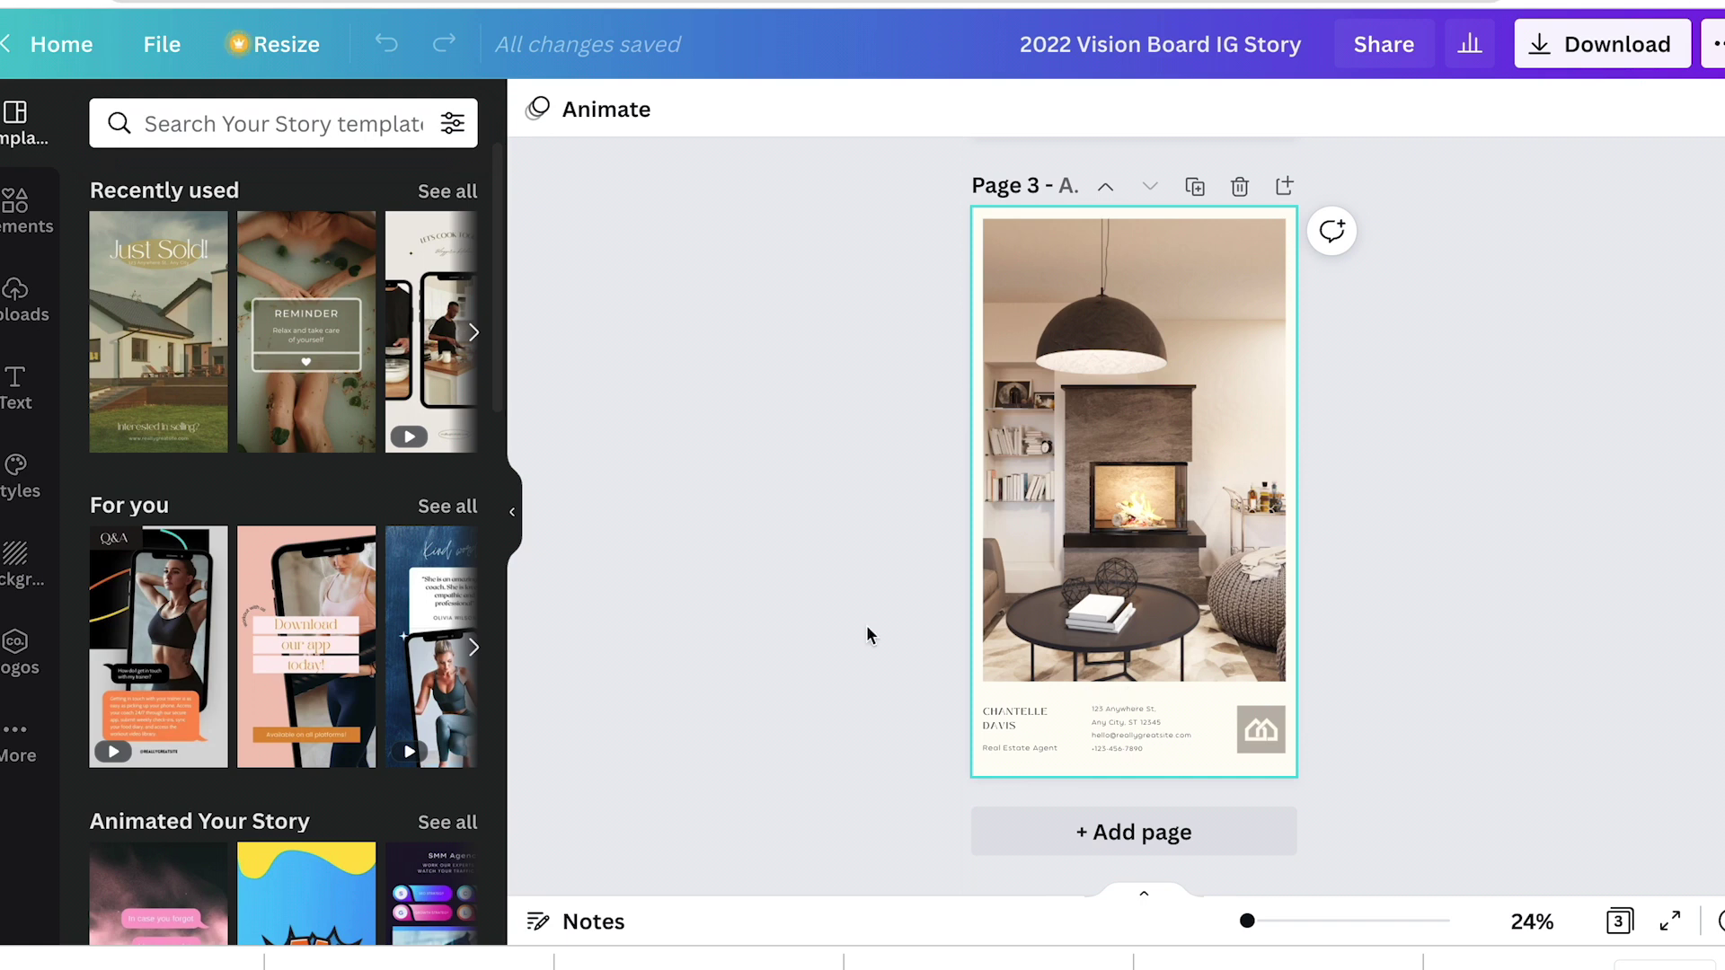
Step: Add a fourth page and fill it with the Perfect House For Living real estate story template
left_click(1110, 840)
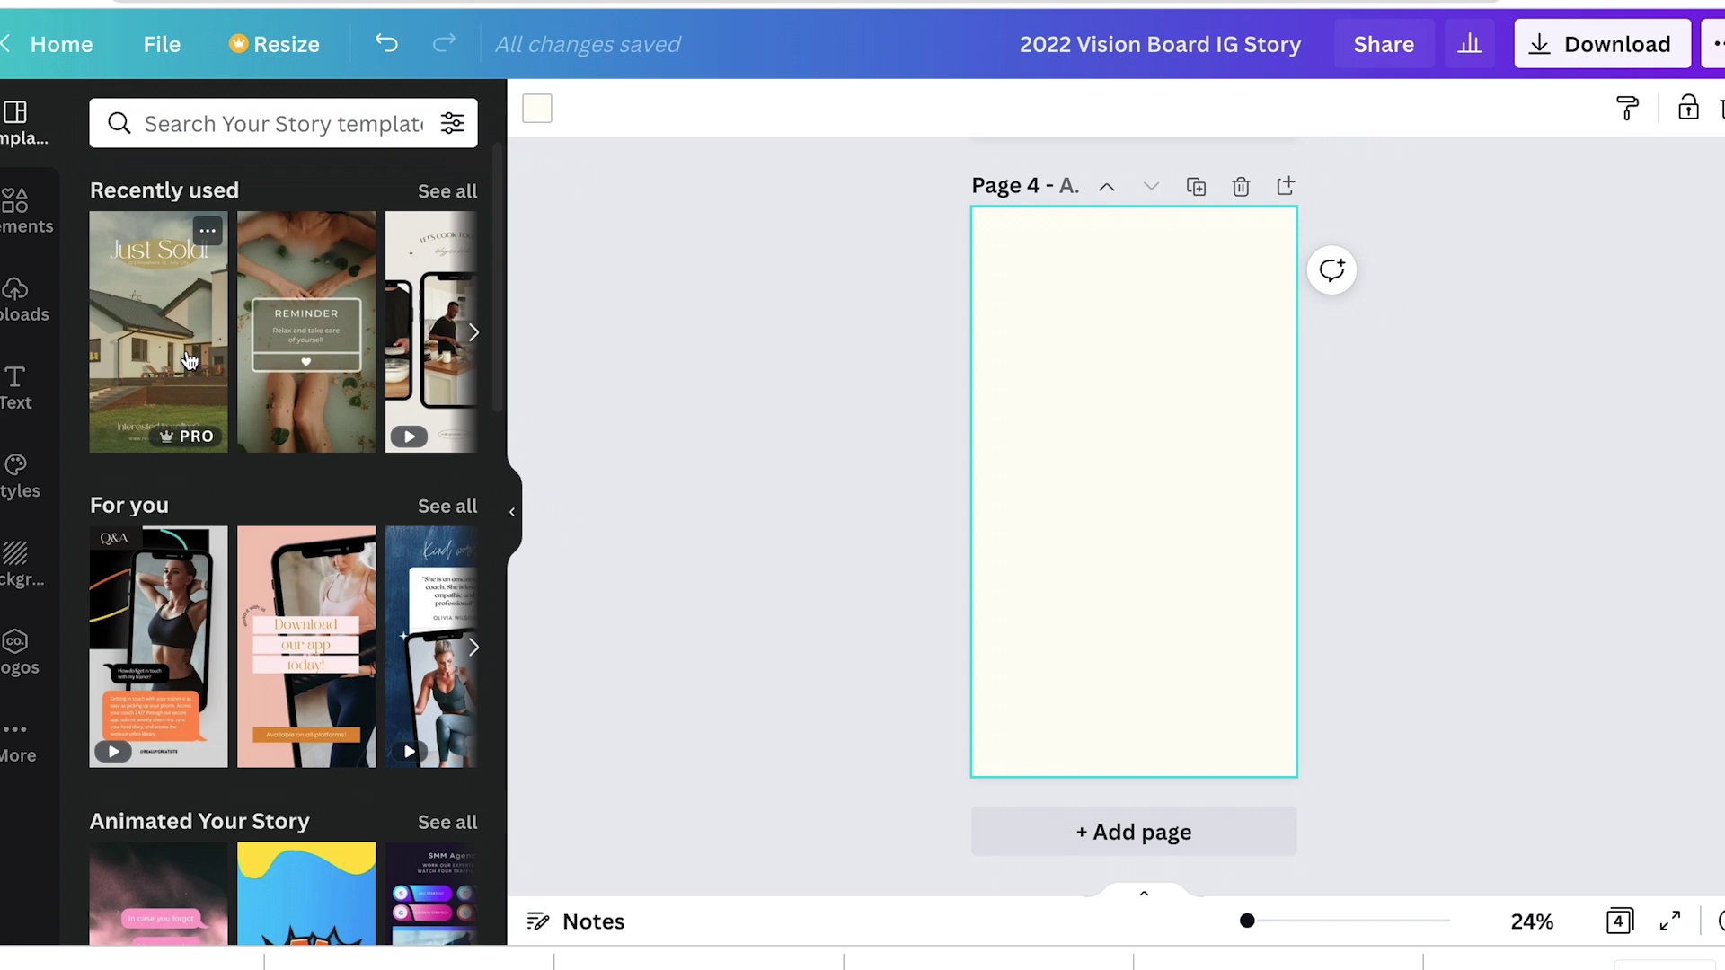
left_click(352, 109)
type("real esta")
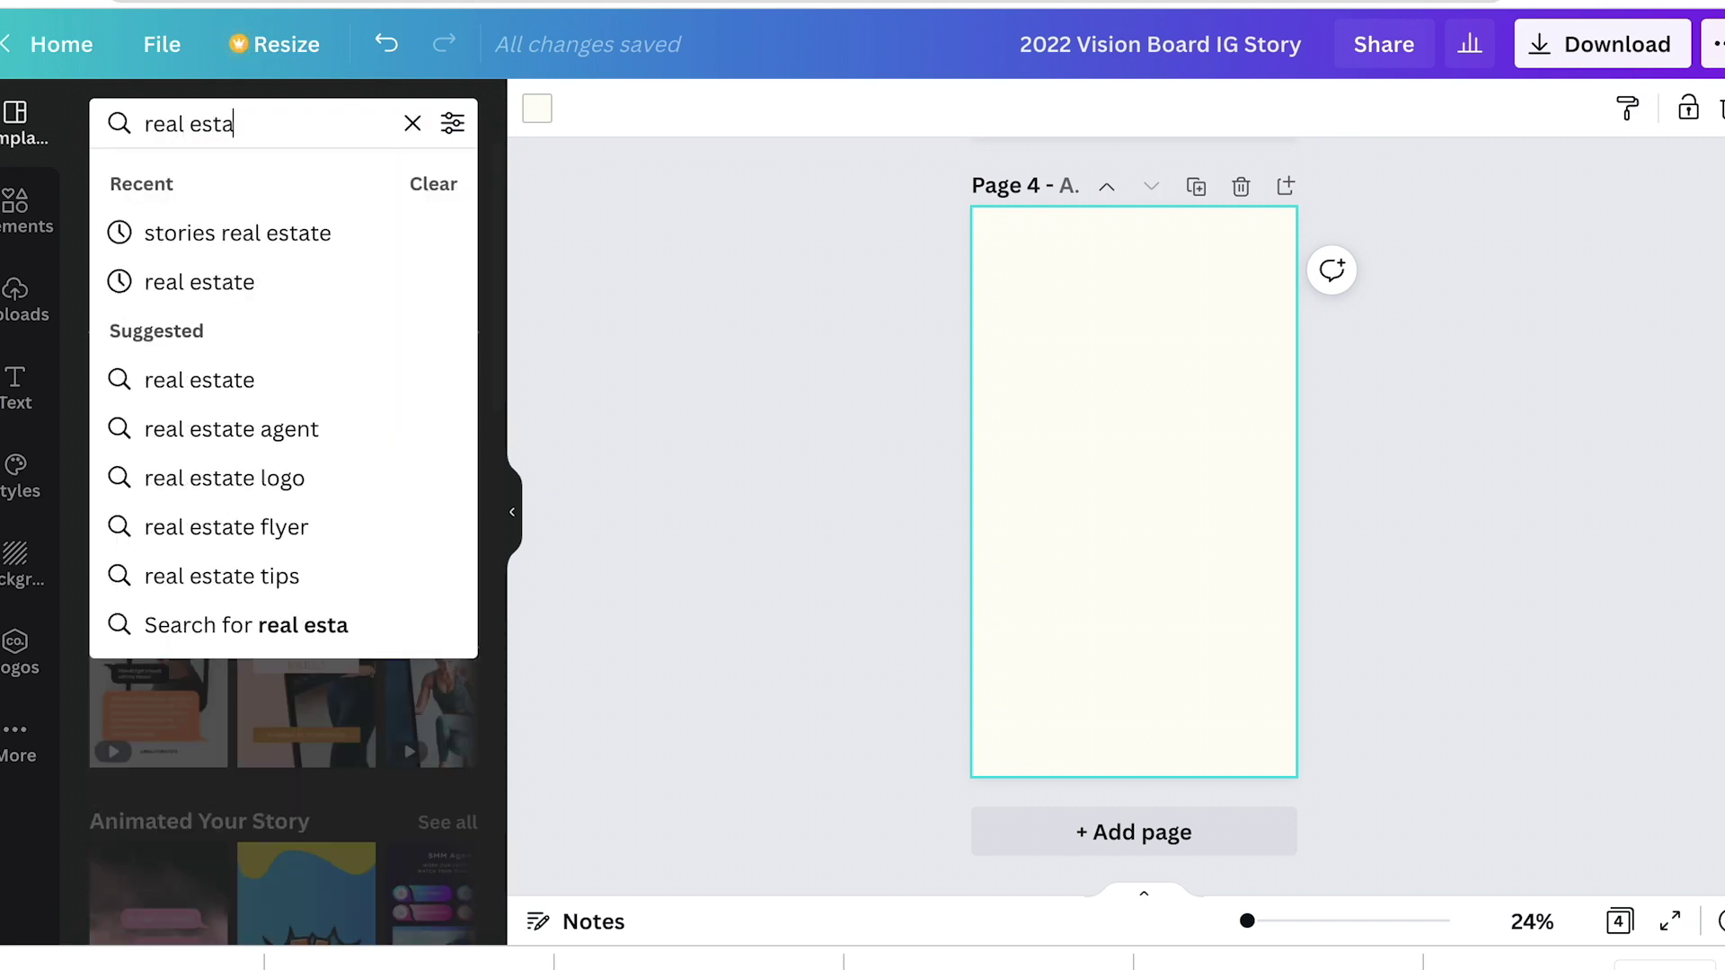
type("te story")
key("Return")
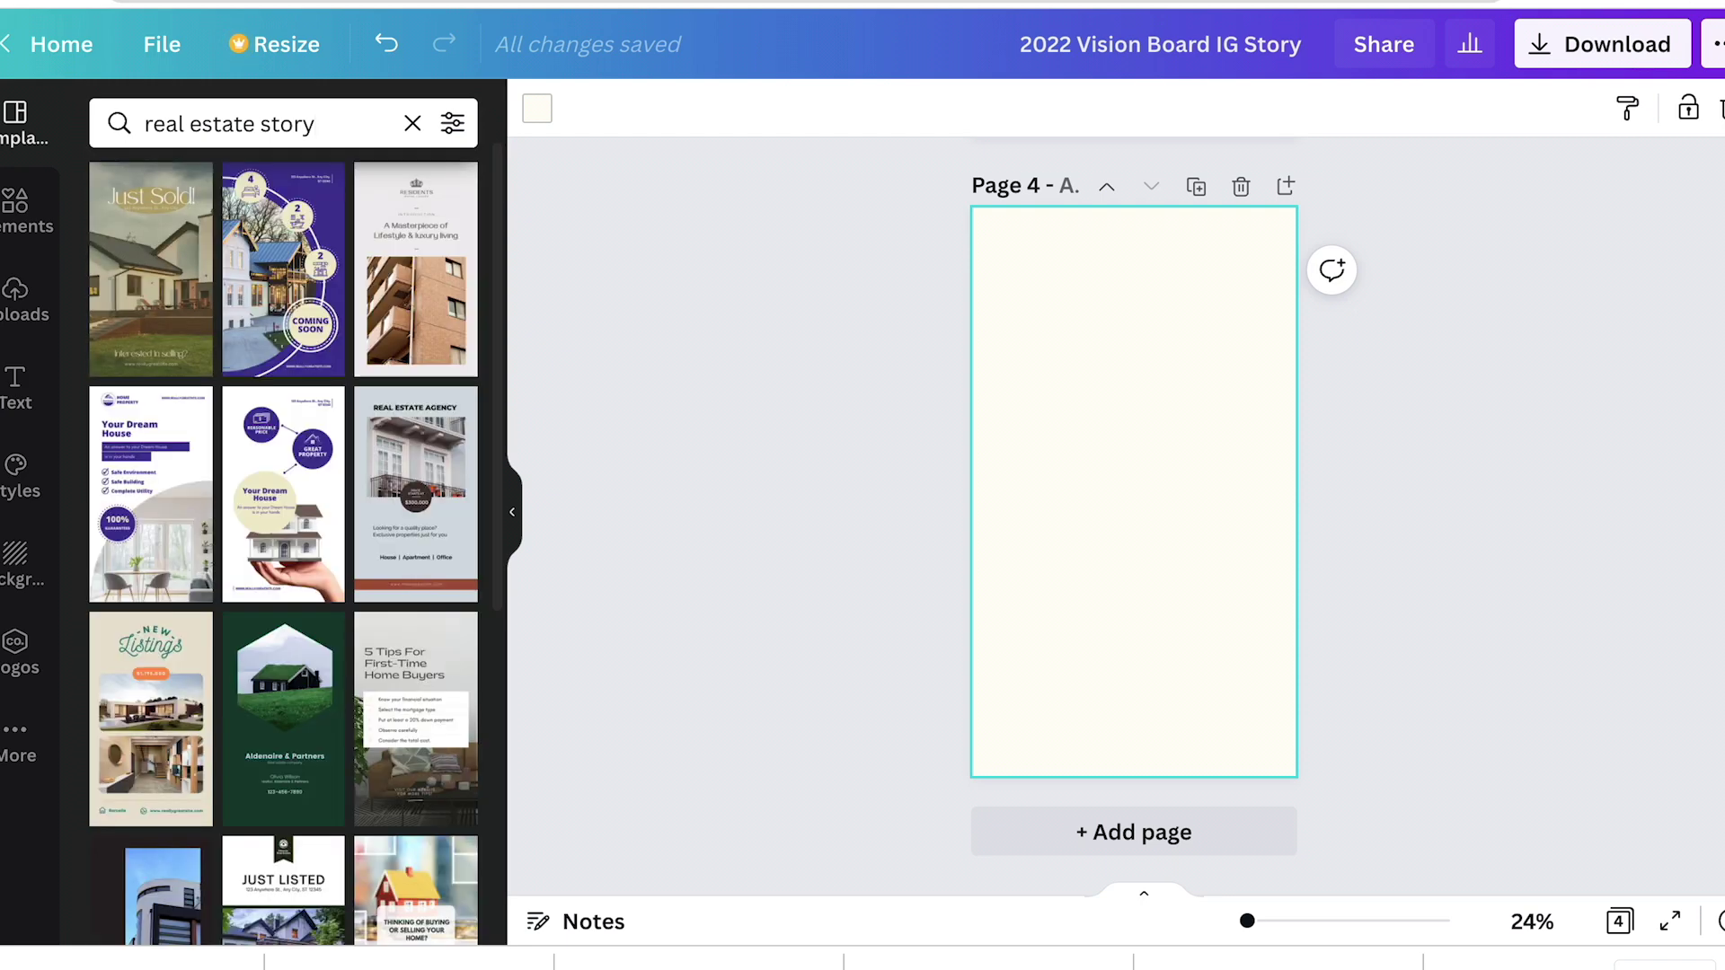
scroll(368, 509, "down", 3)
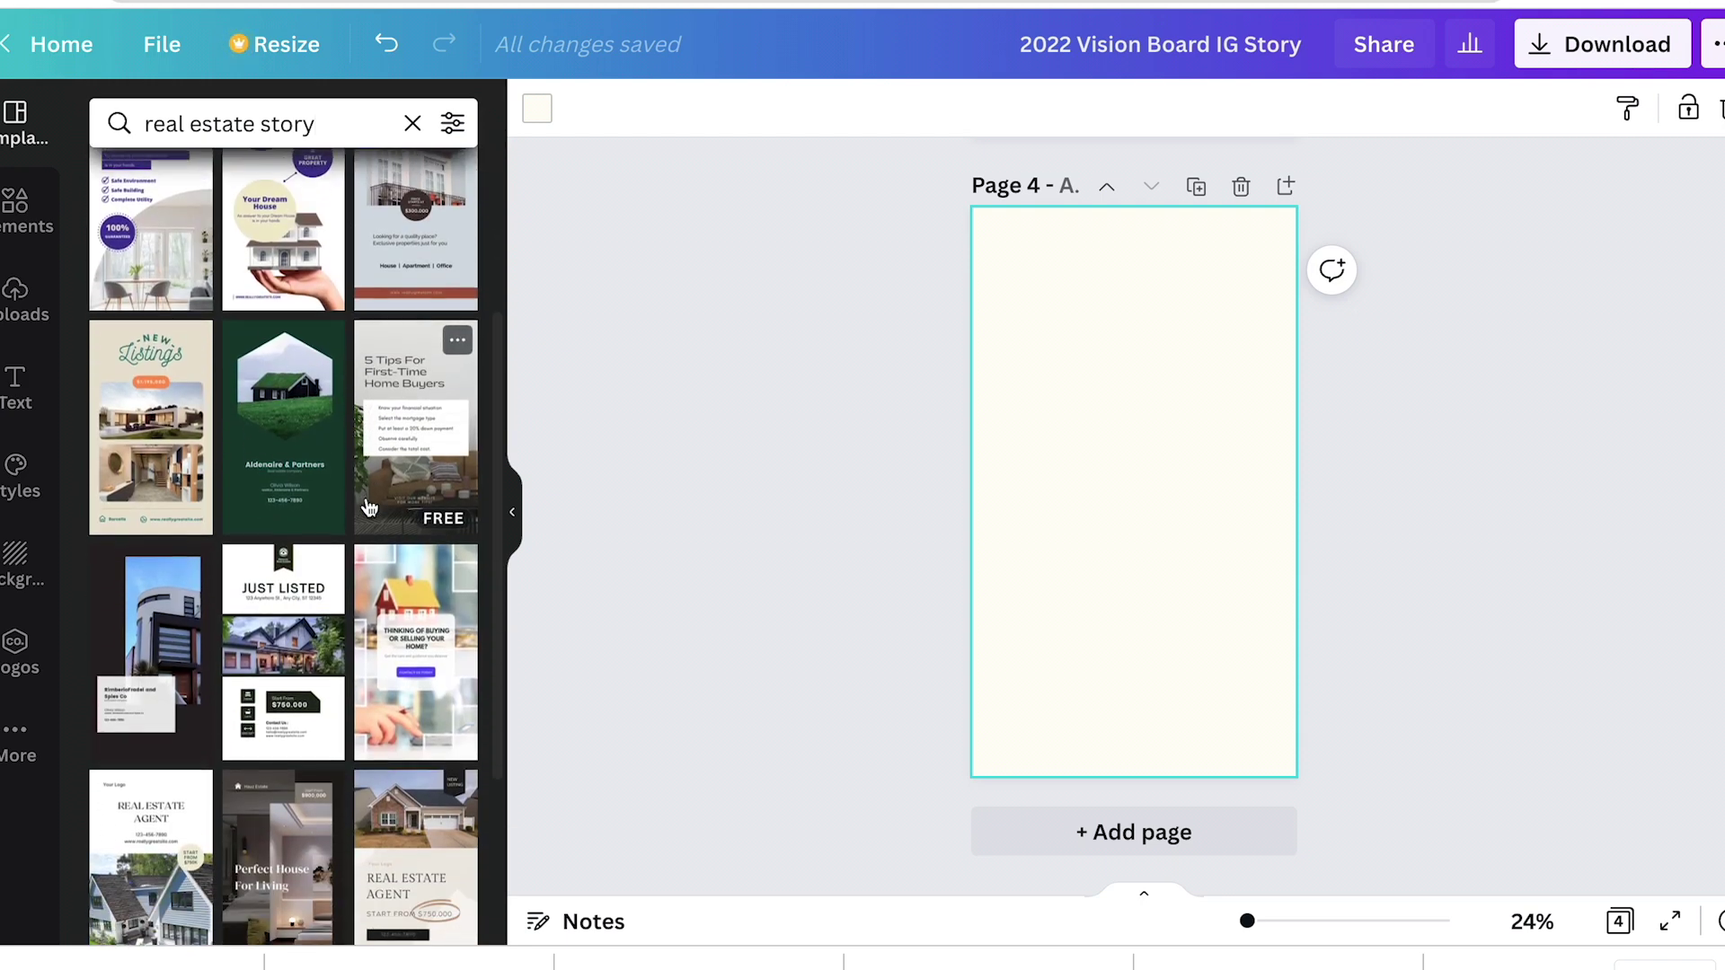
scroll(369, 509, "down", 4)
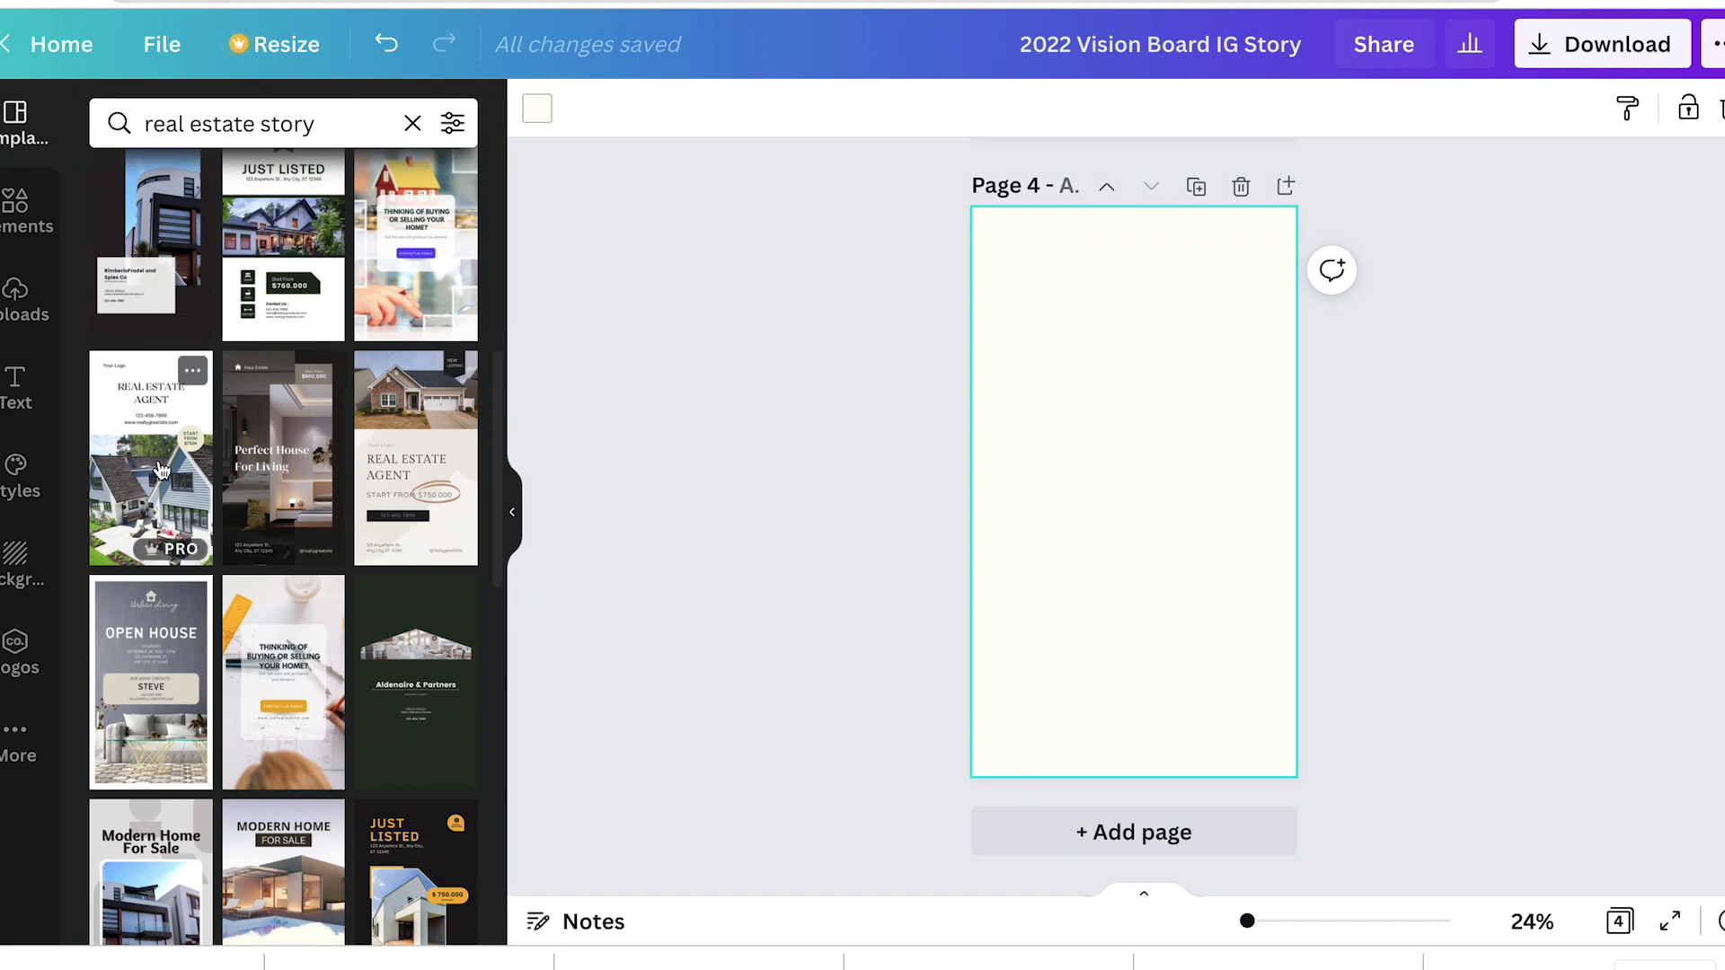
left_click_drag(251, 479, 1020, 477)
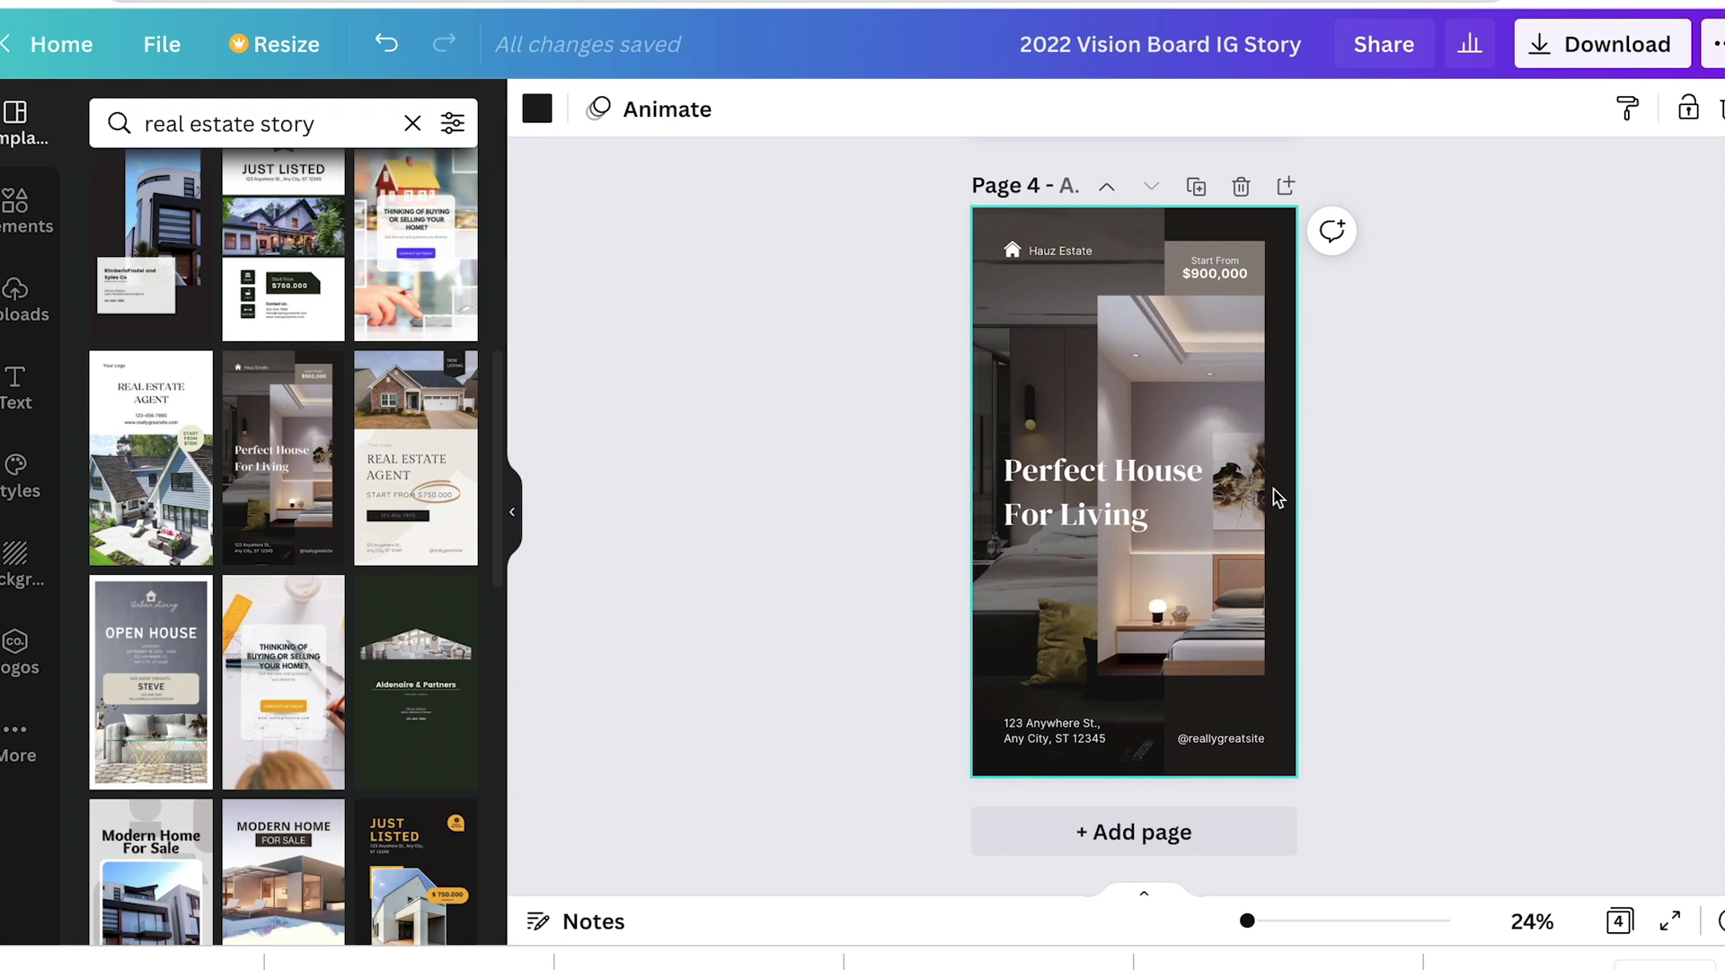
Step: Scroll back up to Page 1, the Open House design
scroll(1321, 457, "up", 1)
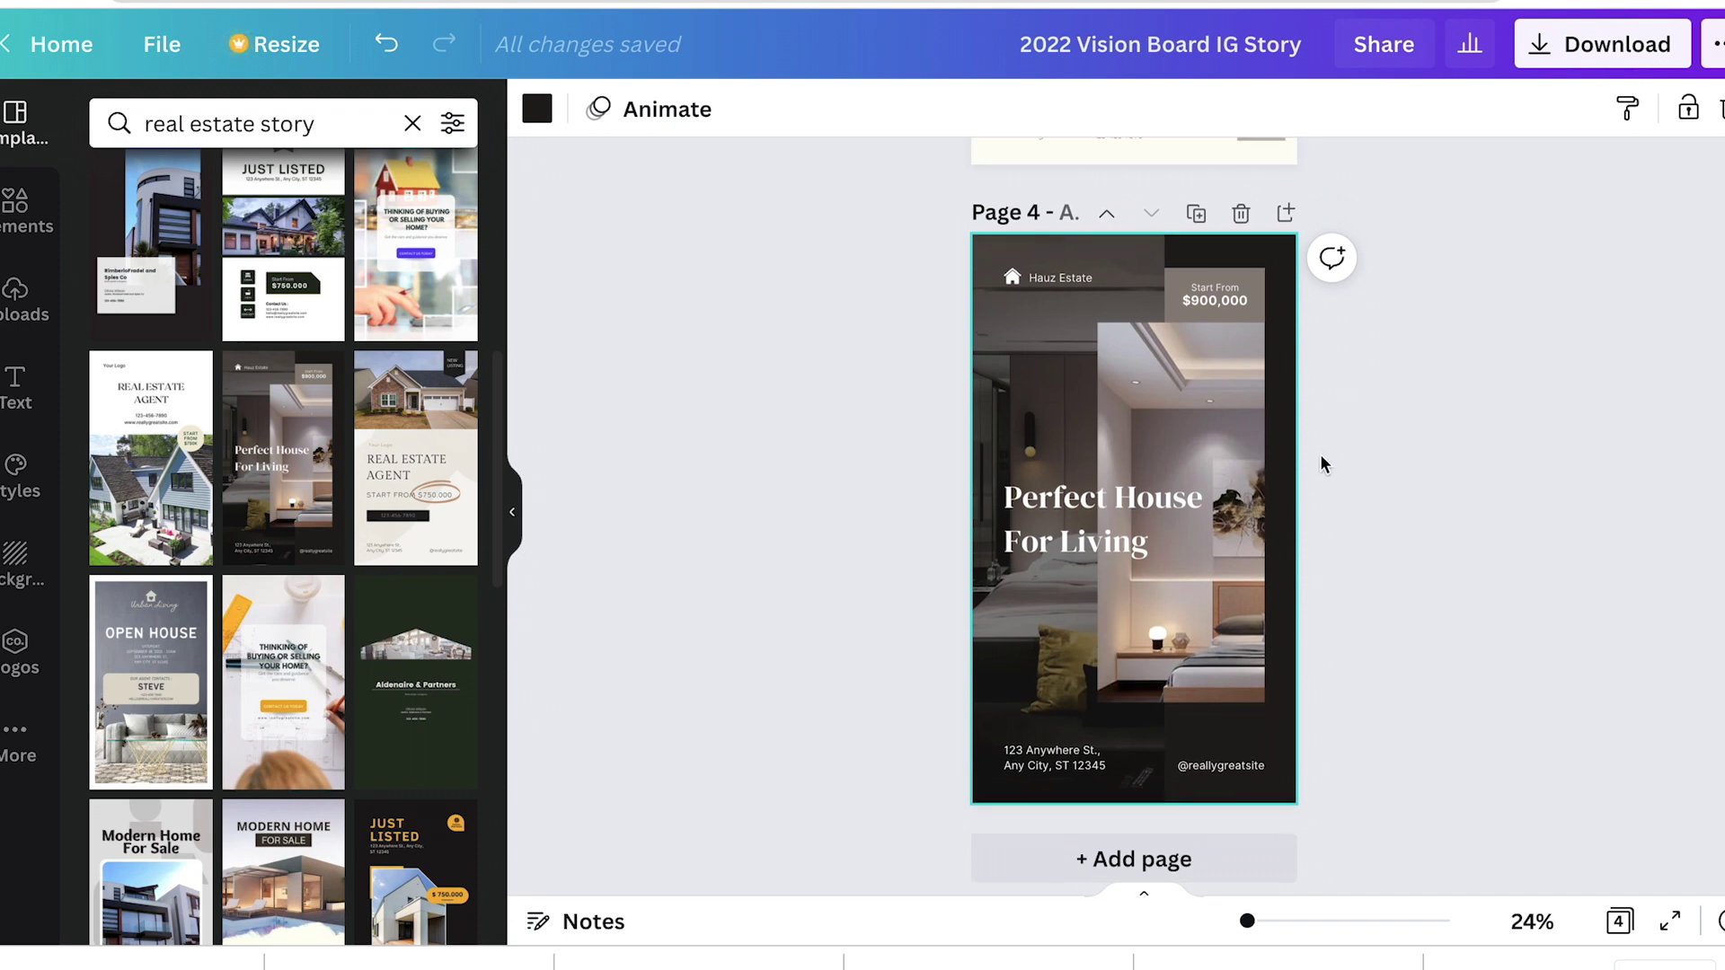
scroll(1320, 457, "up", 2)
scroll(1321, 458, "up", 5)
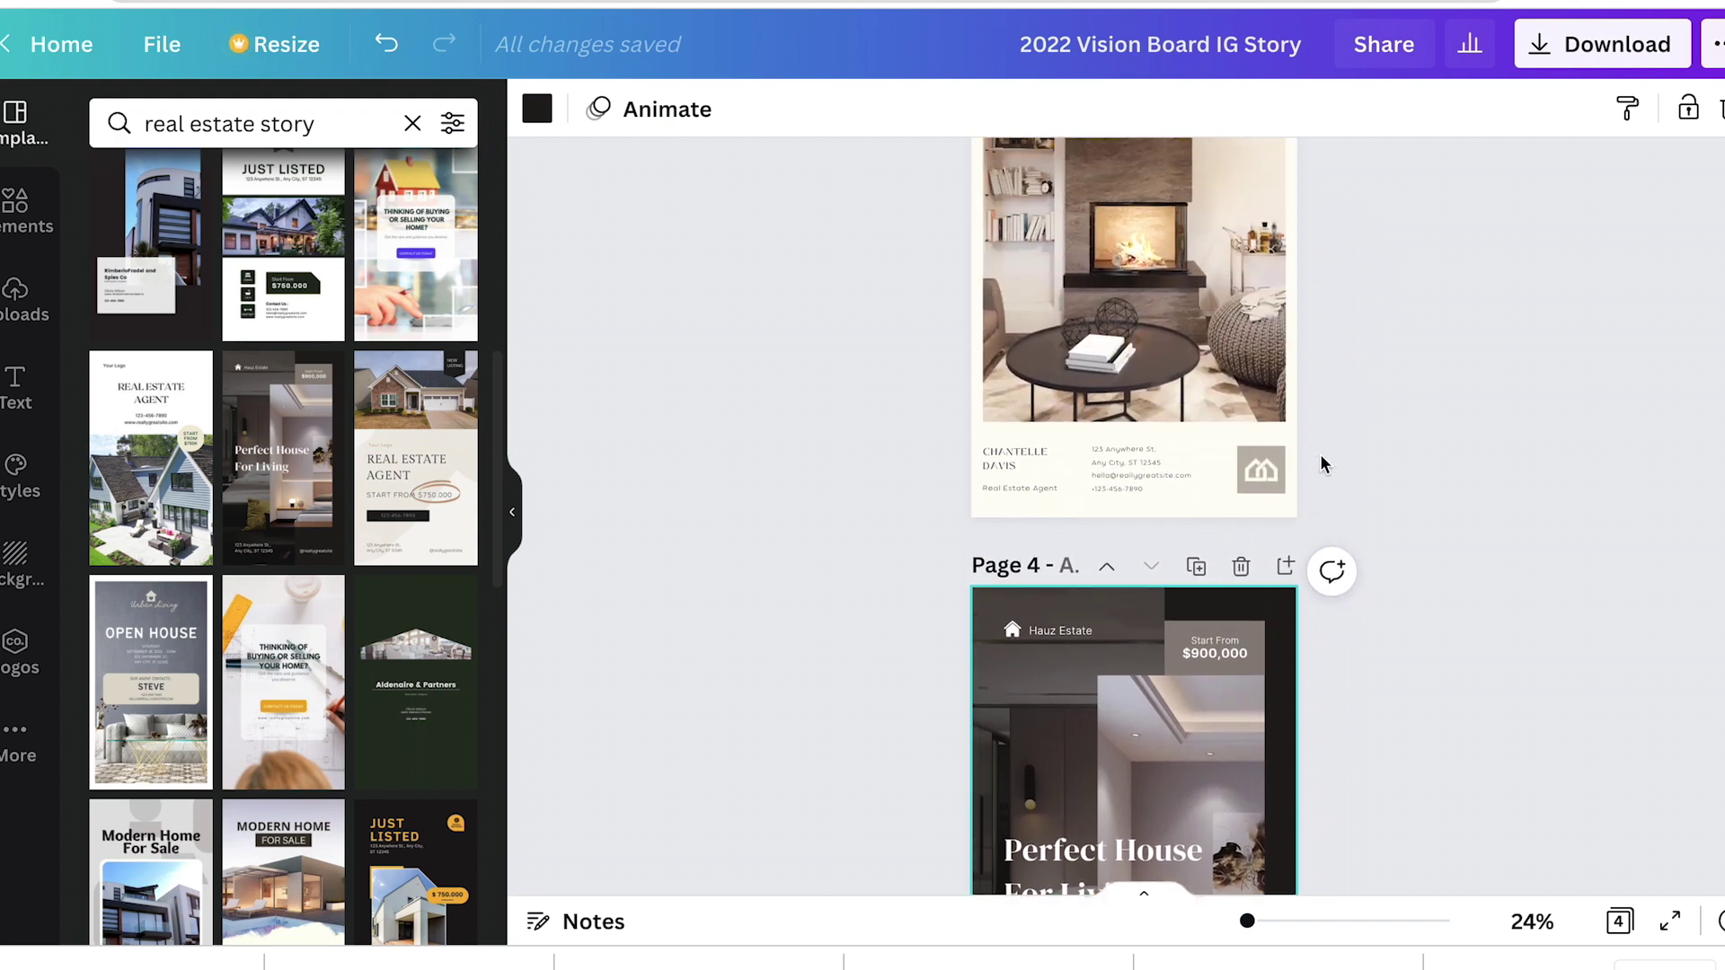
scroll(1320, 455, "up", 14)
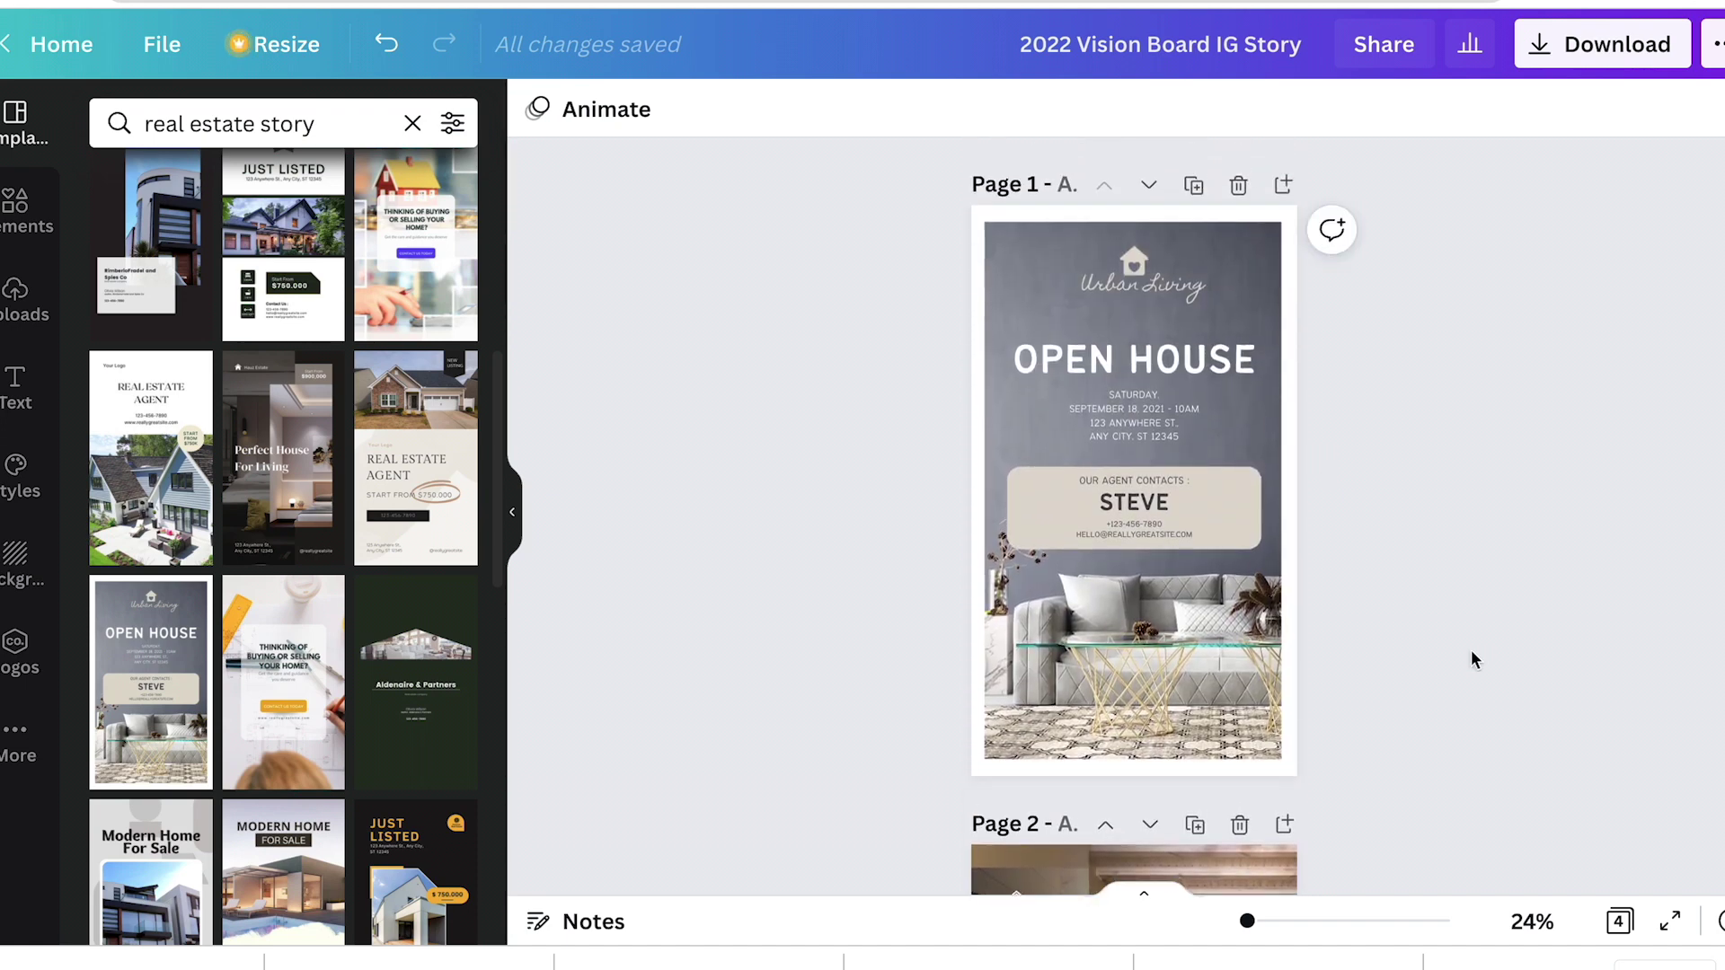
Step: Replace the STEVE placeholder with the agent's full name
double_click(1146, 503)
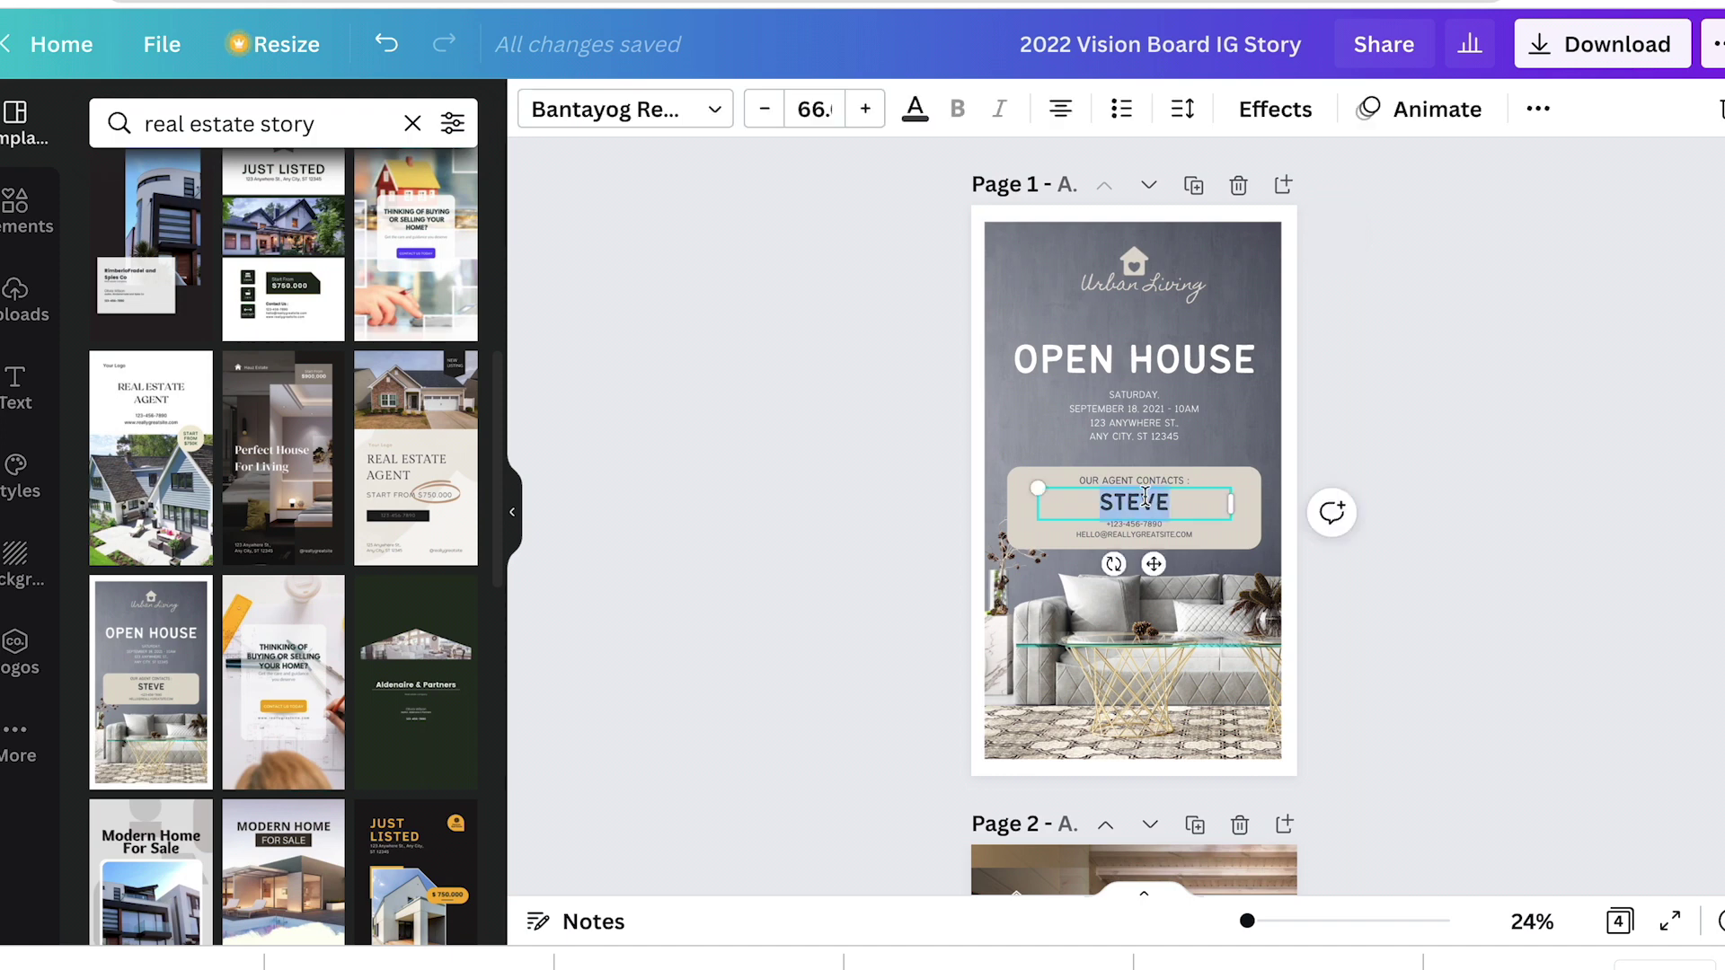
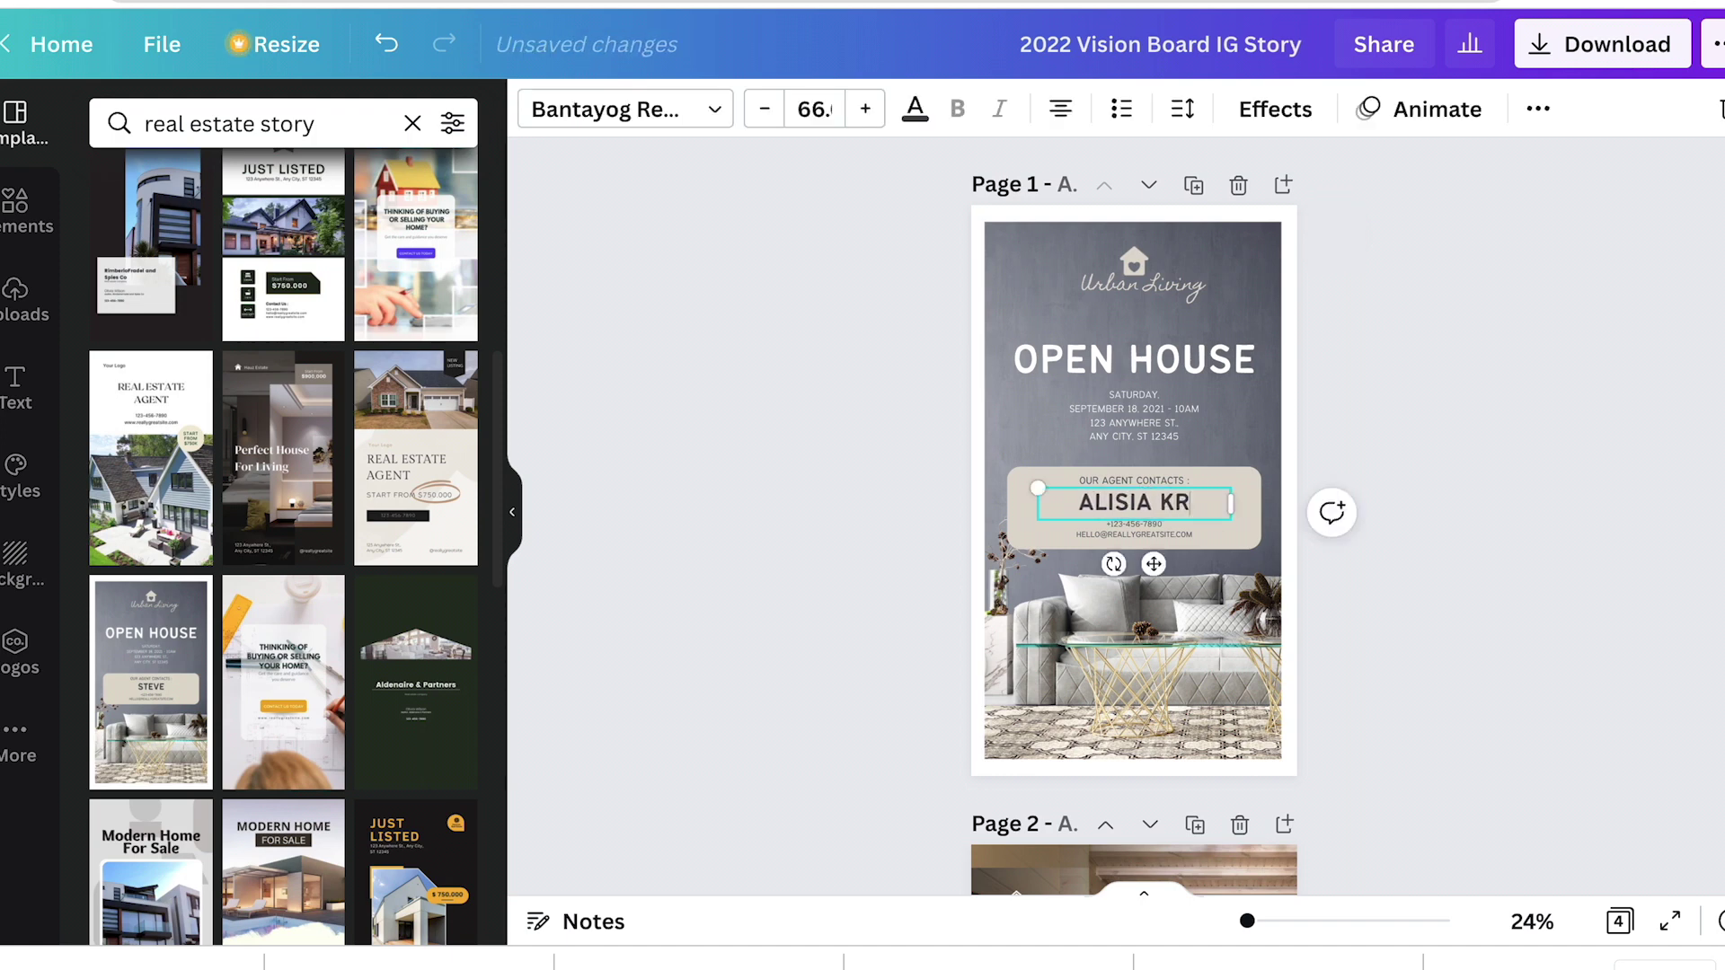
left_click(1136, 262)
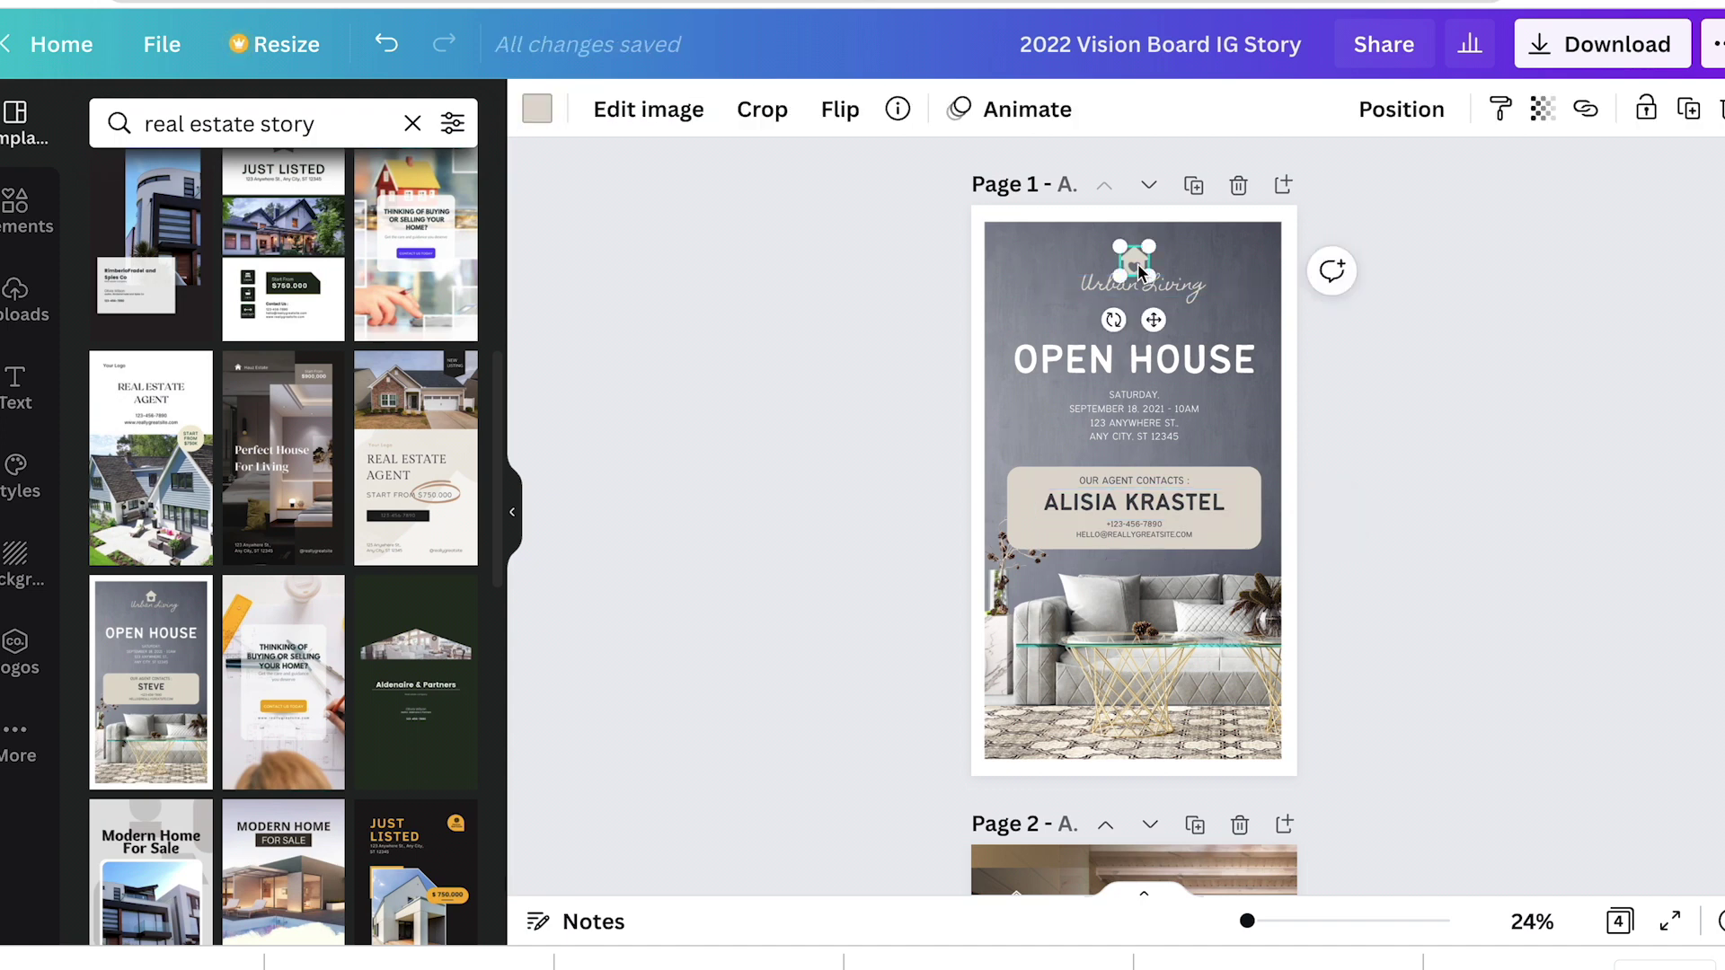
Step: Place the brand kit's crab-and-key logo on page 1 and shrink it
left_click(15, 651)
left_click(626, 427)
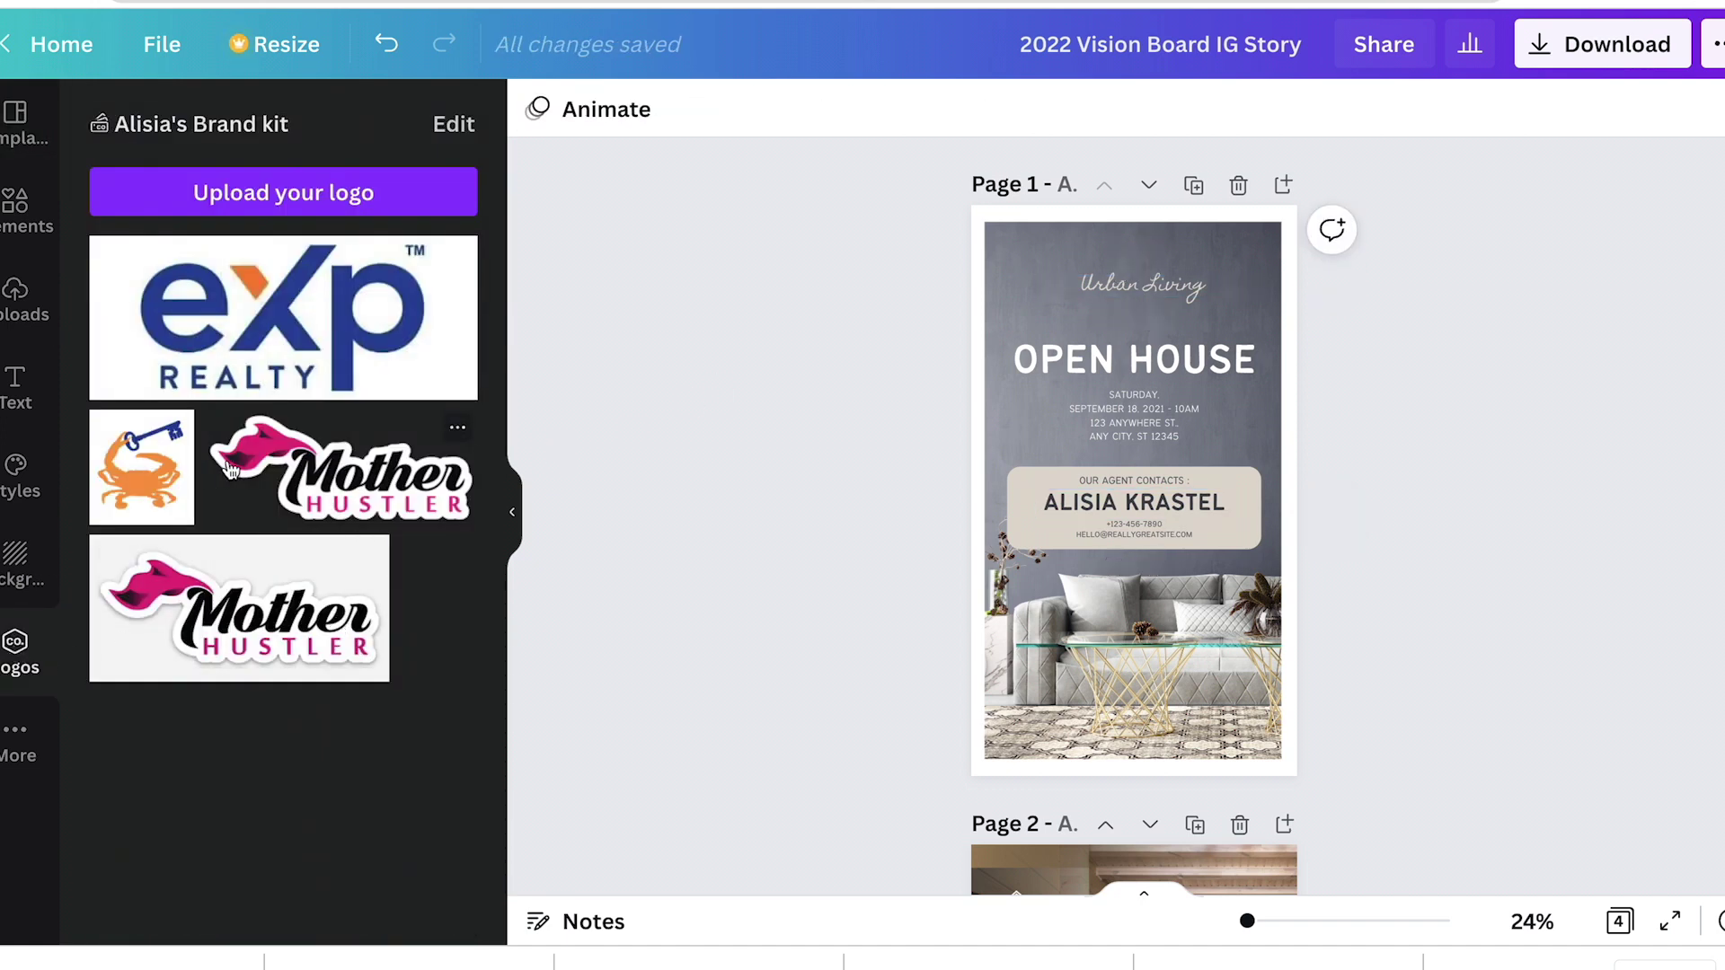
left_click_drag(144, 464, 1211, 318)
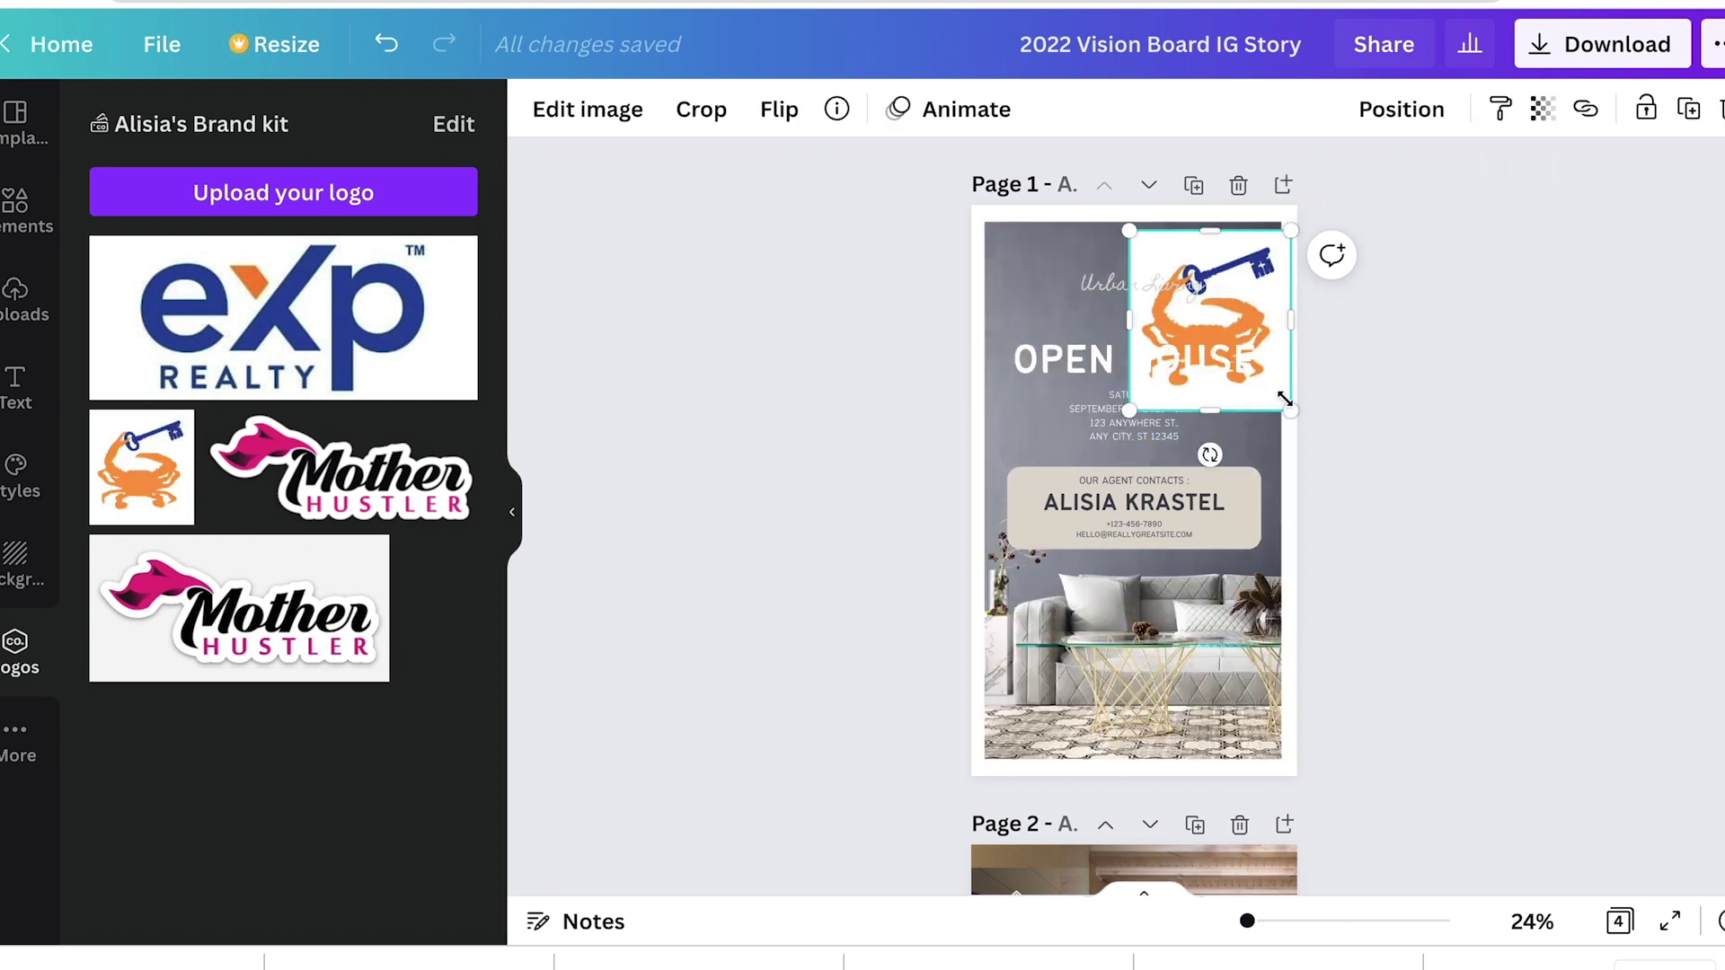
left_click_drag(1290, 415, 1140, 261)
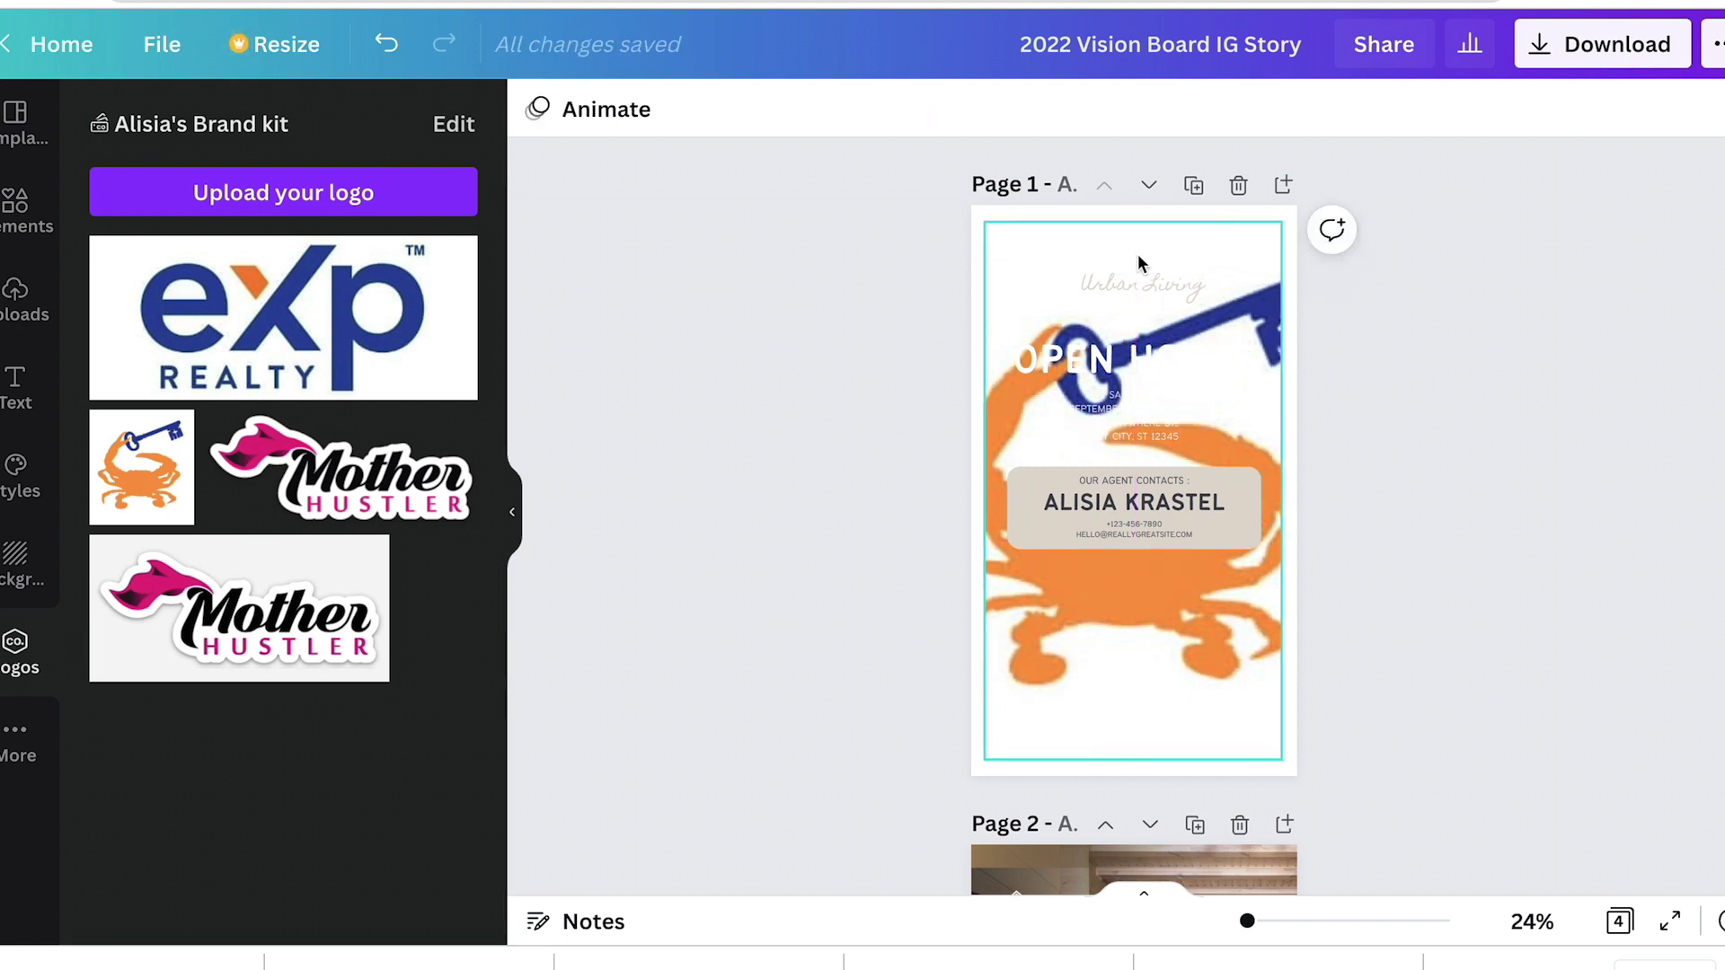
key("ctrl+z")
Step: Remove the crab logo's background and move it beside the Urban Living heading
left_click(1148, 255)
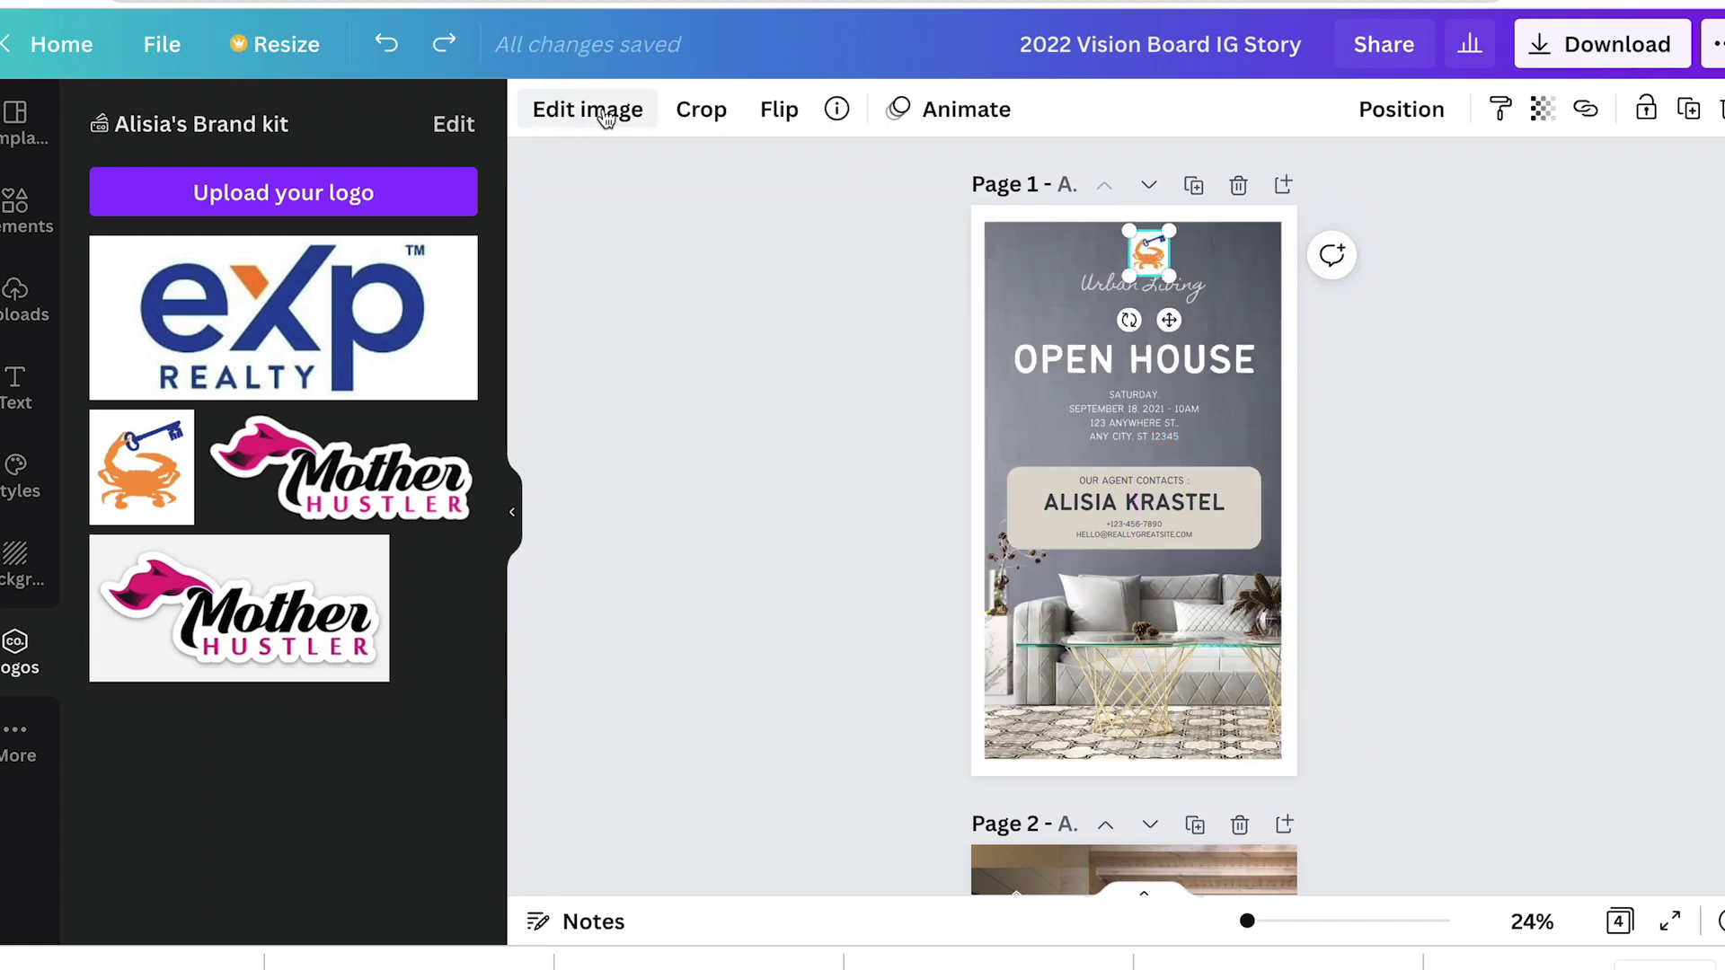
left_click(605, 117)
left_click(191, 335)
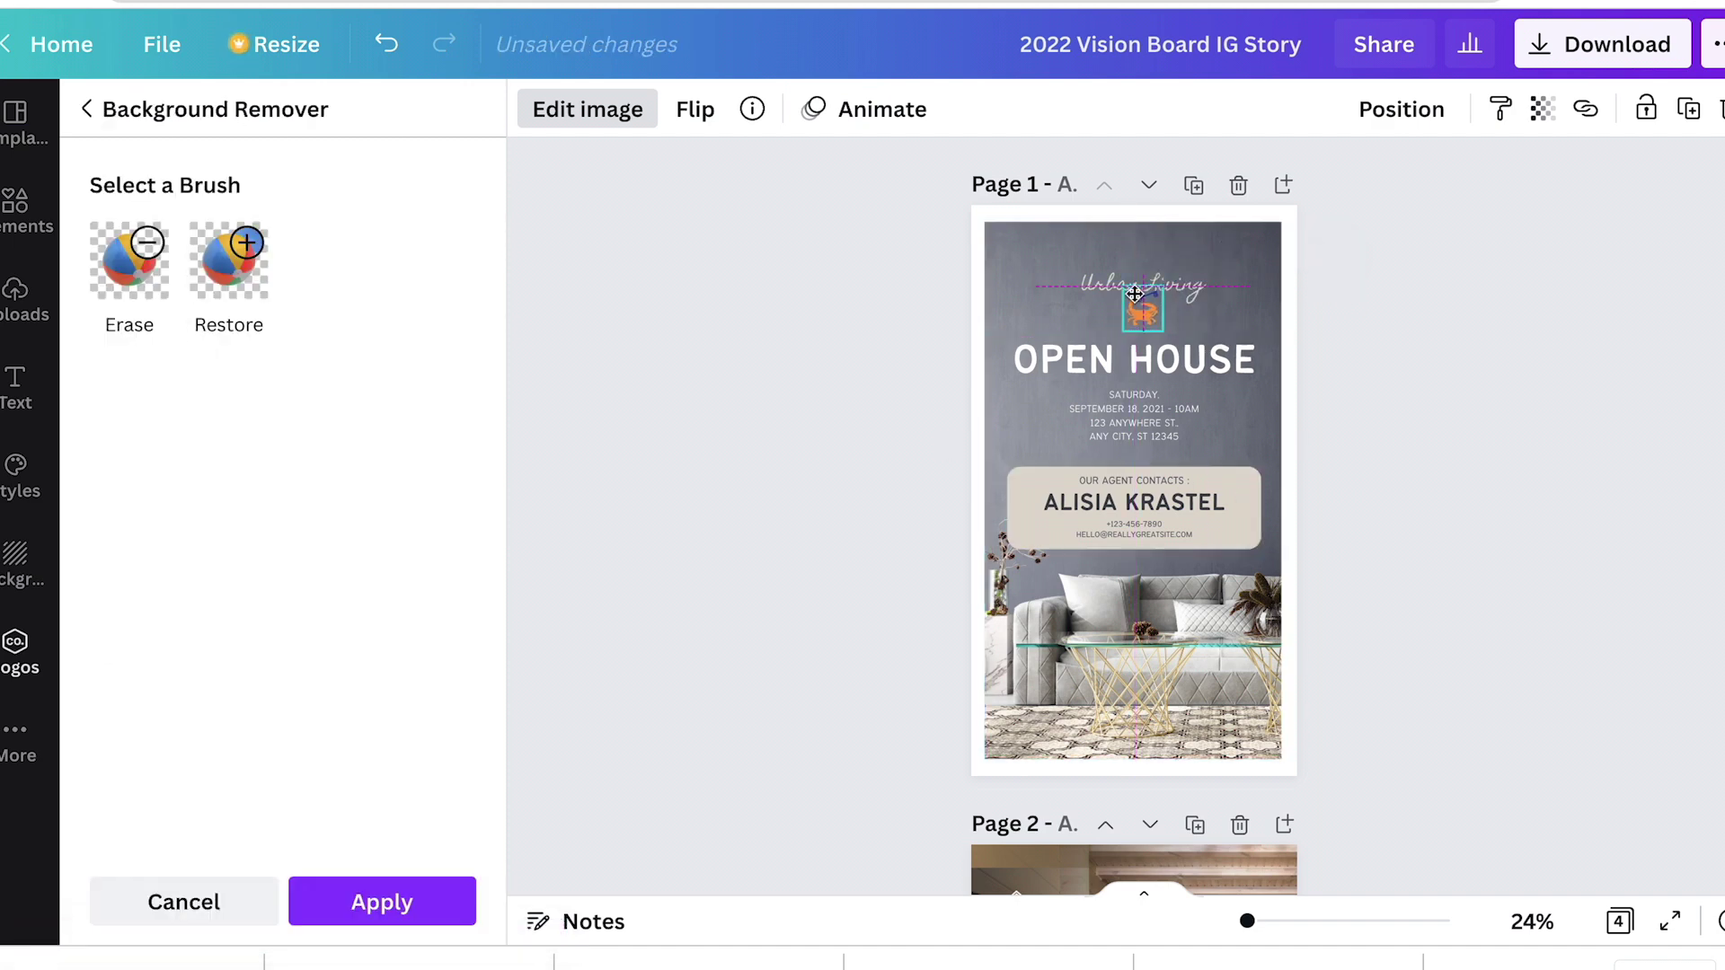
mouse_move(1150, 251)
left_mouse_down()
mouse_move(1144, 278)
mouse_move(1227, 290)
left_mouse_up()
double_click(1111, 286)
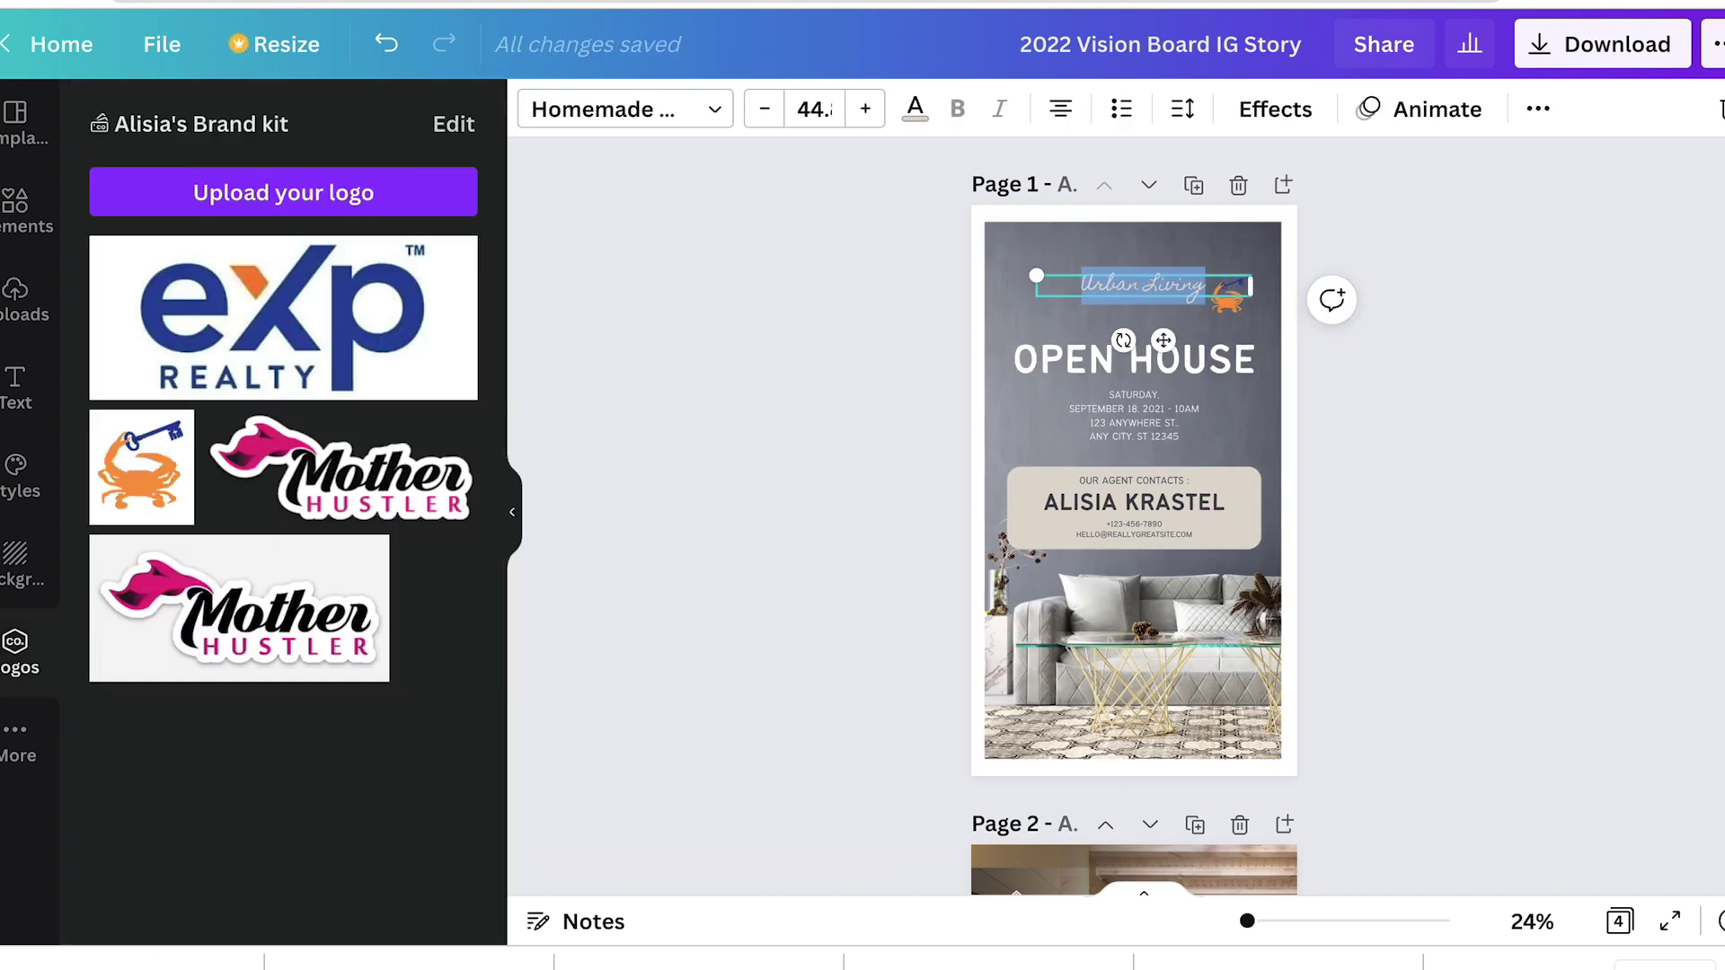
Step: Change the Urban Living heading to the agent's home-team name
type("Krastel Home Team")
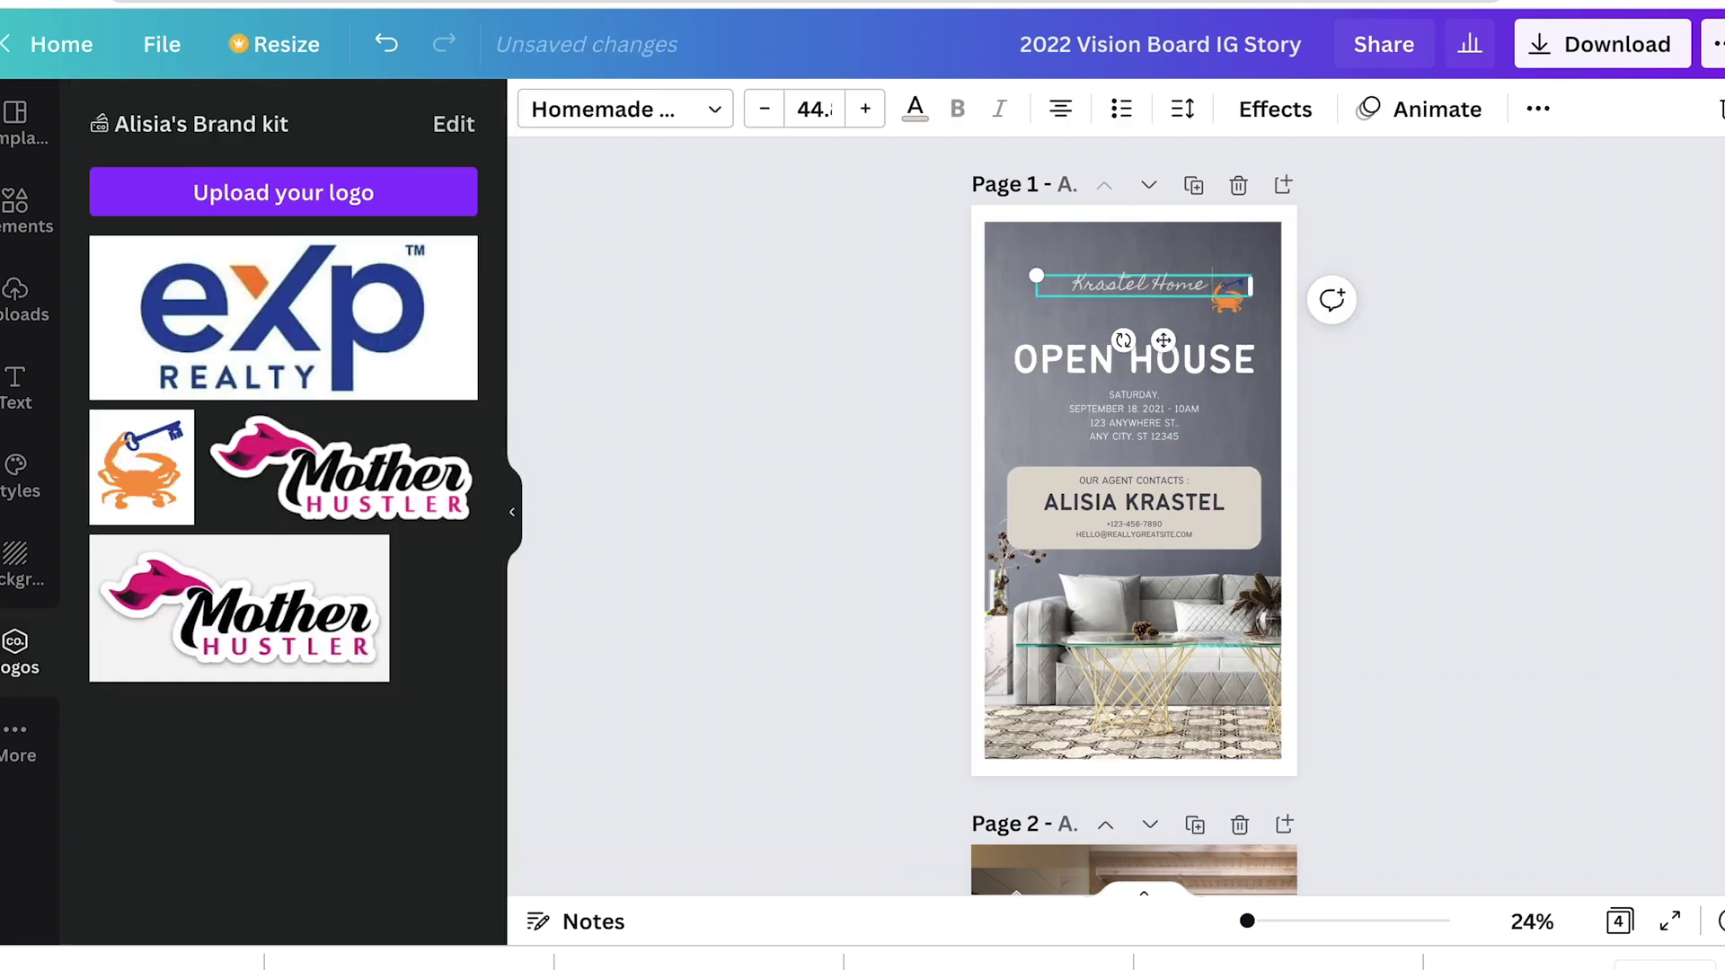
left_click(1381, 360)
scroll(1249, 611, "down", 3)
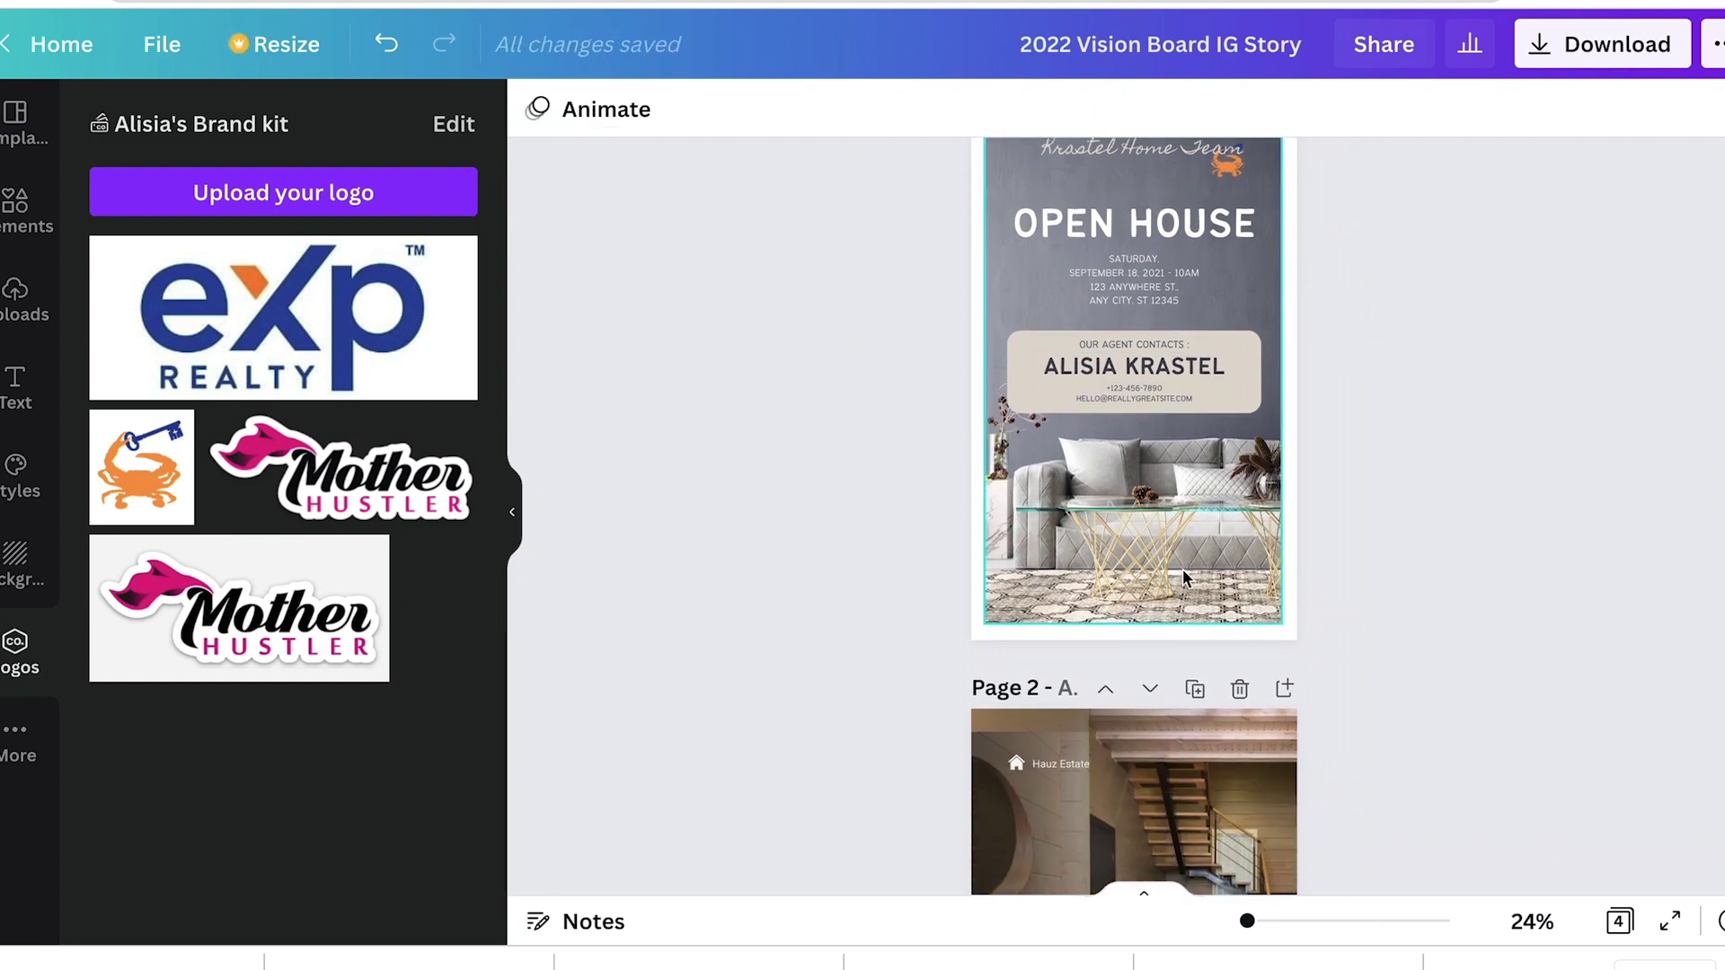
Step: Scroll down to page 4's Perfect House For Living design
left_click(1123, 265)
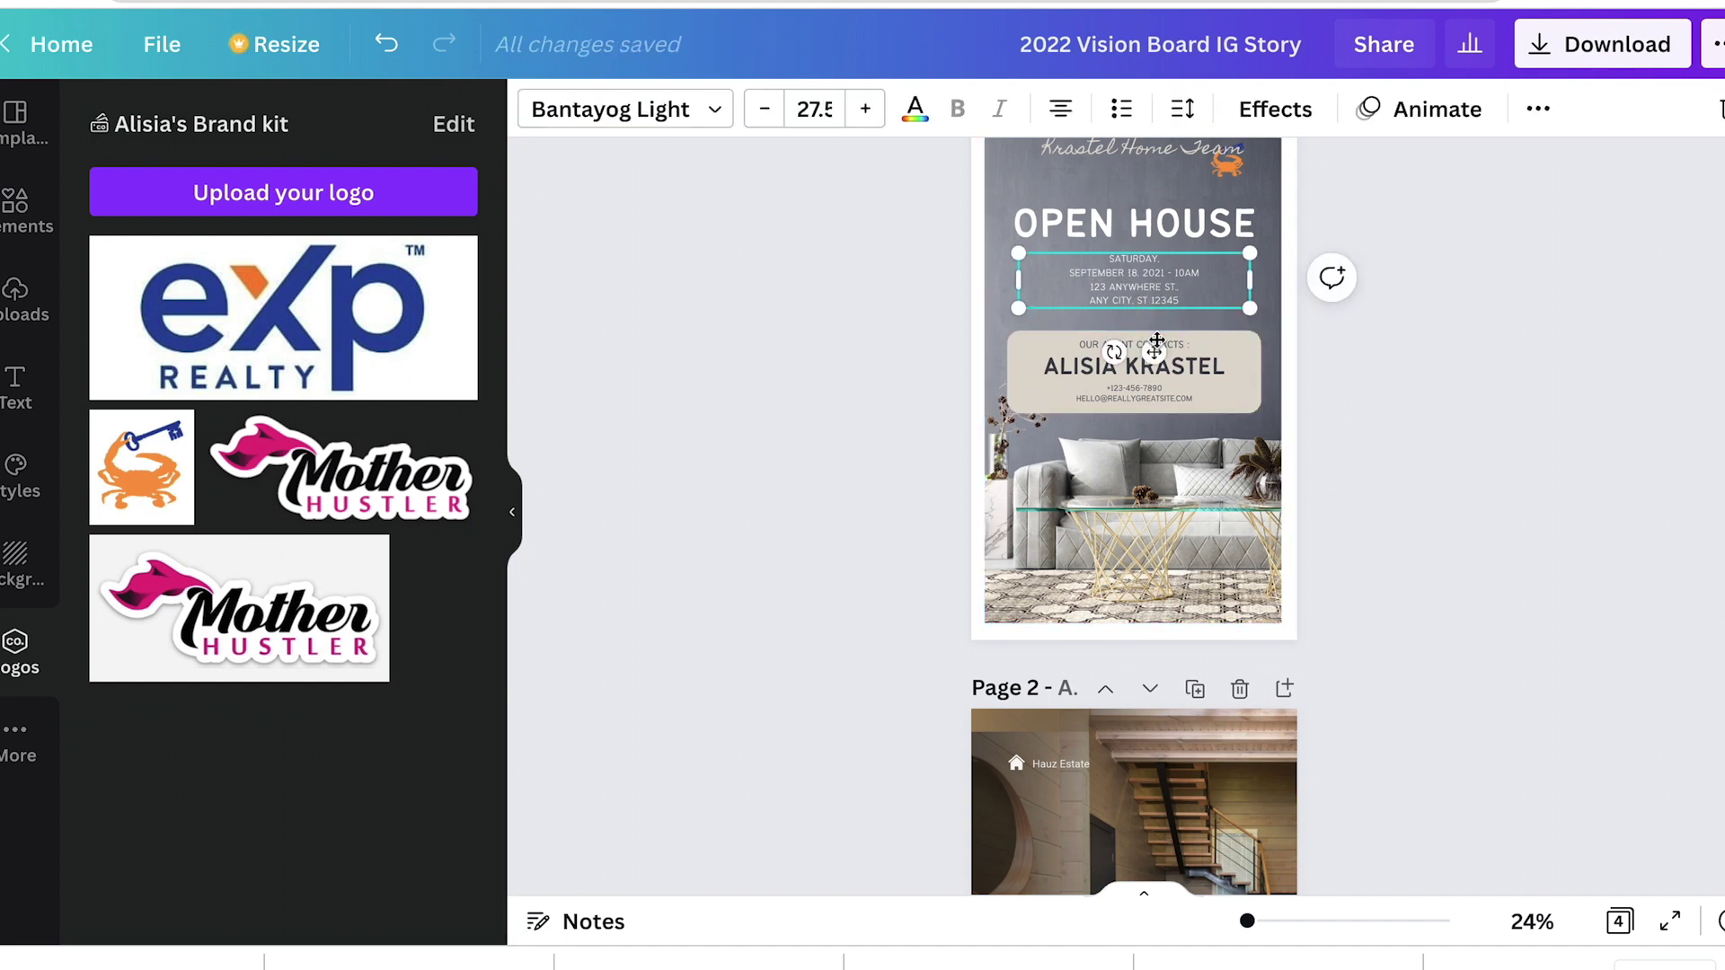
scroll(1156, 340, "down", 5)
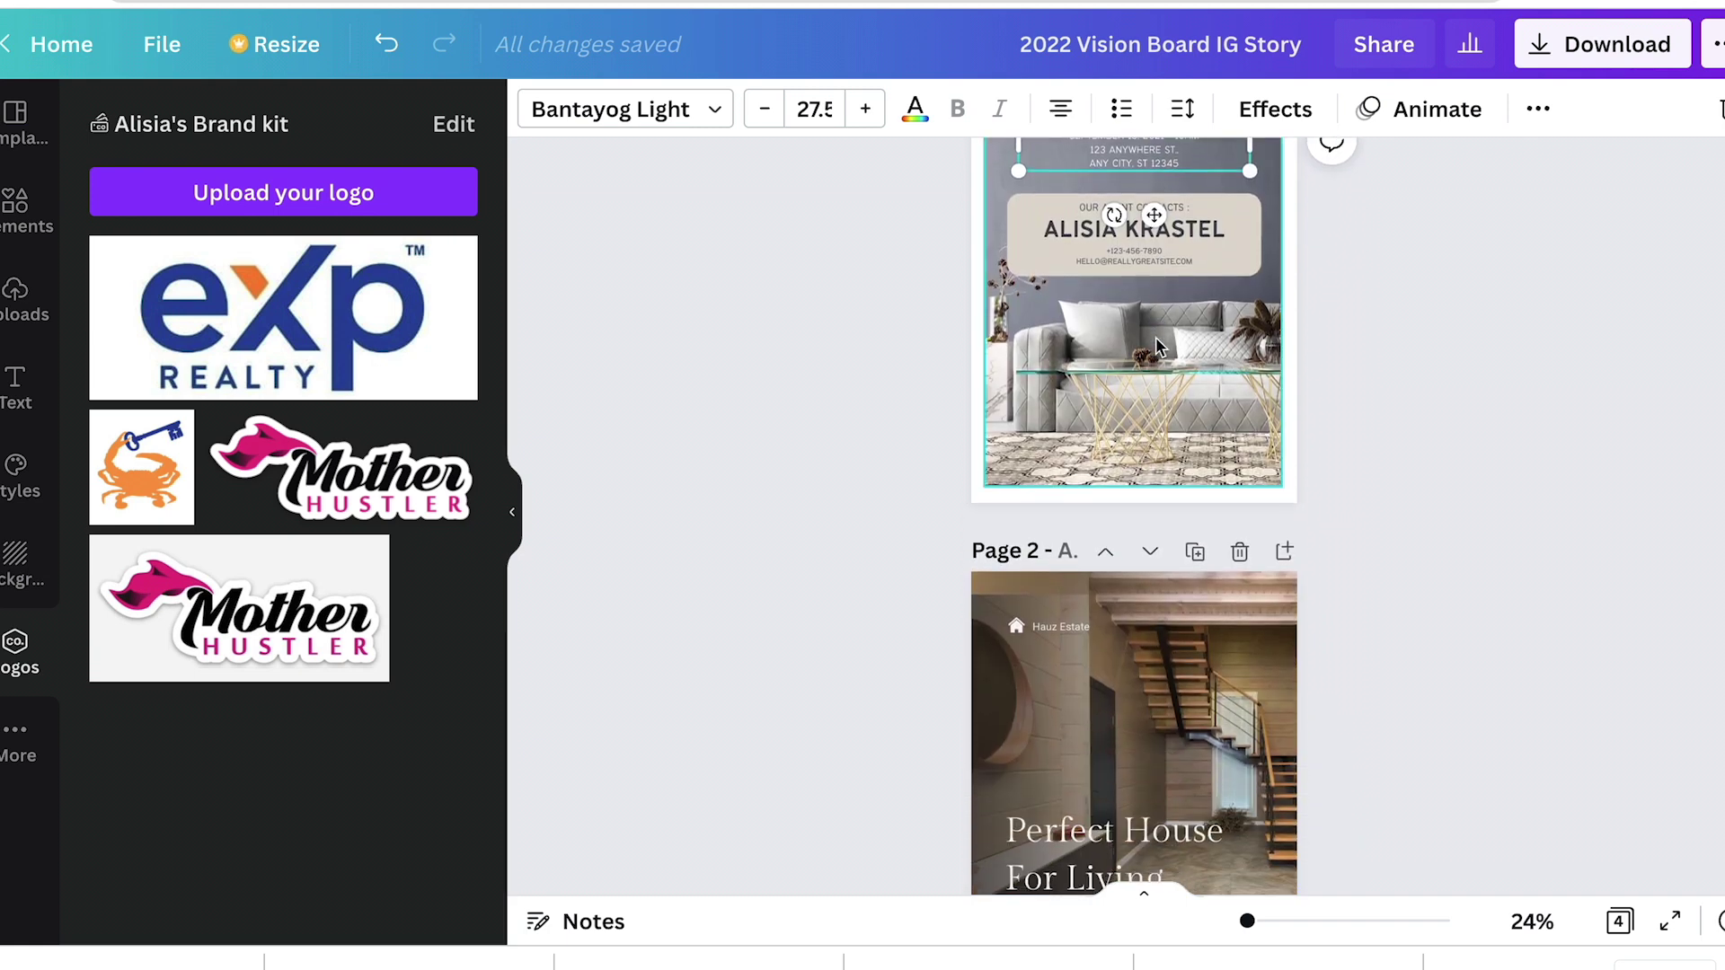
scroll(1155, 337, "down", 4)
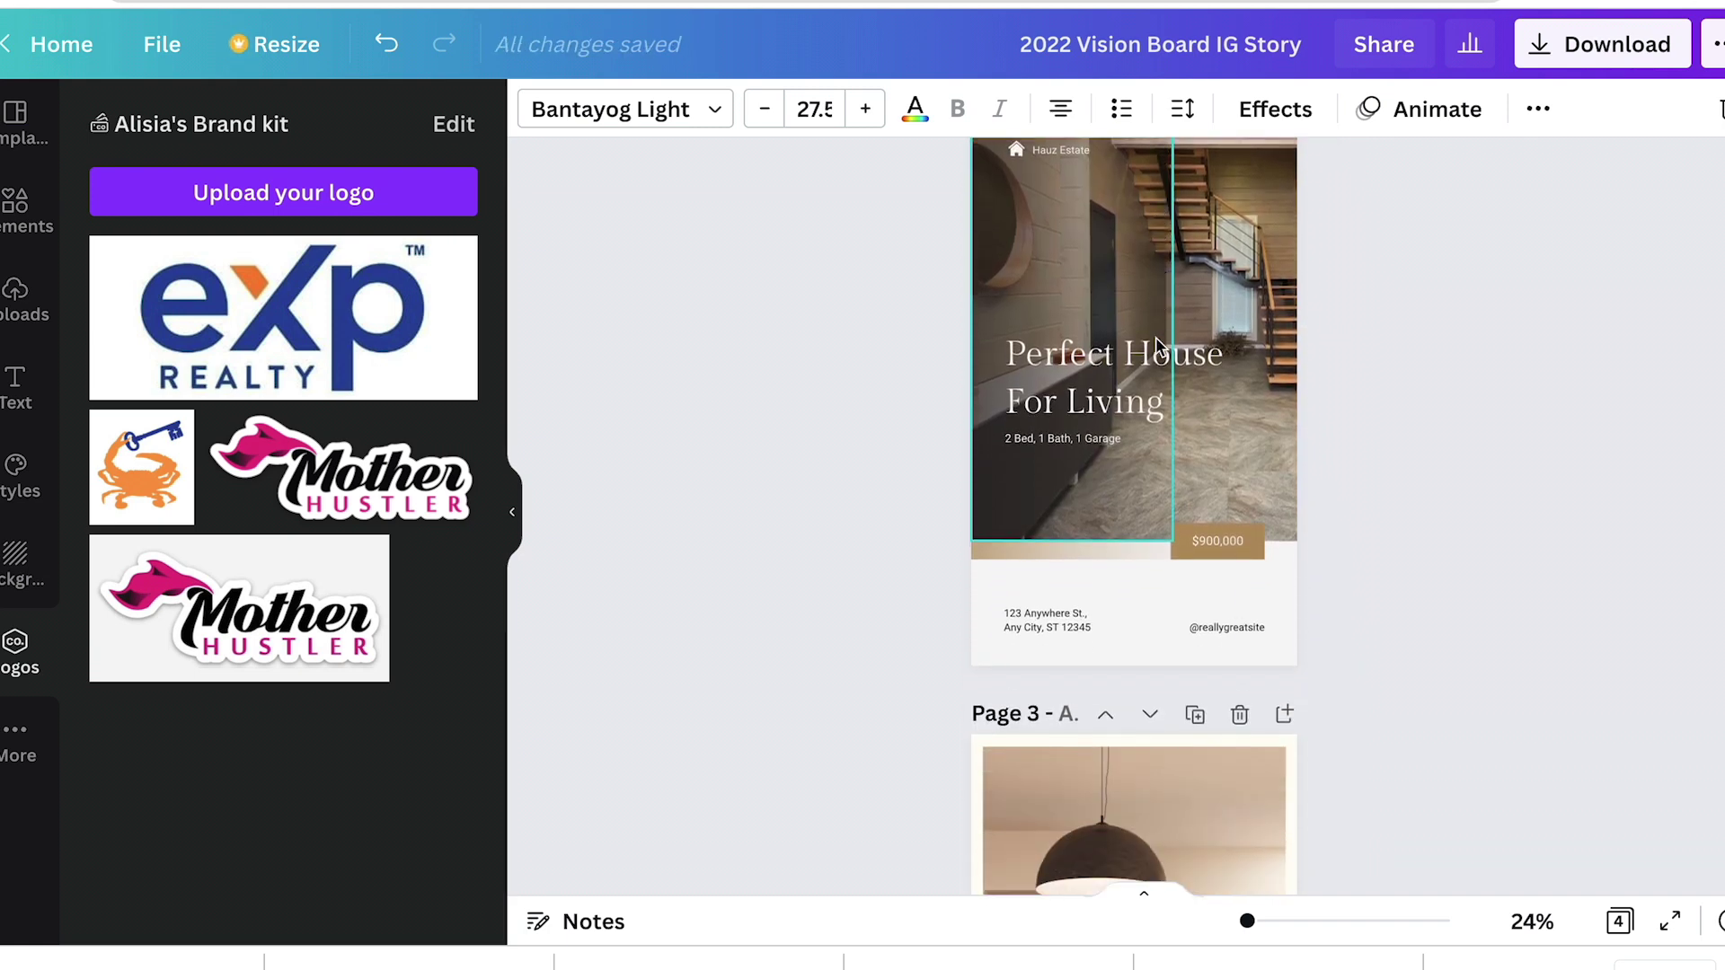
scroll(1156, 337, "down", 10)
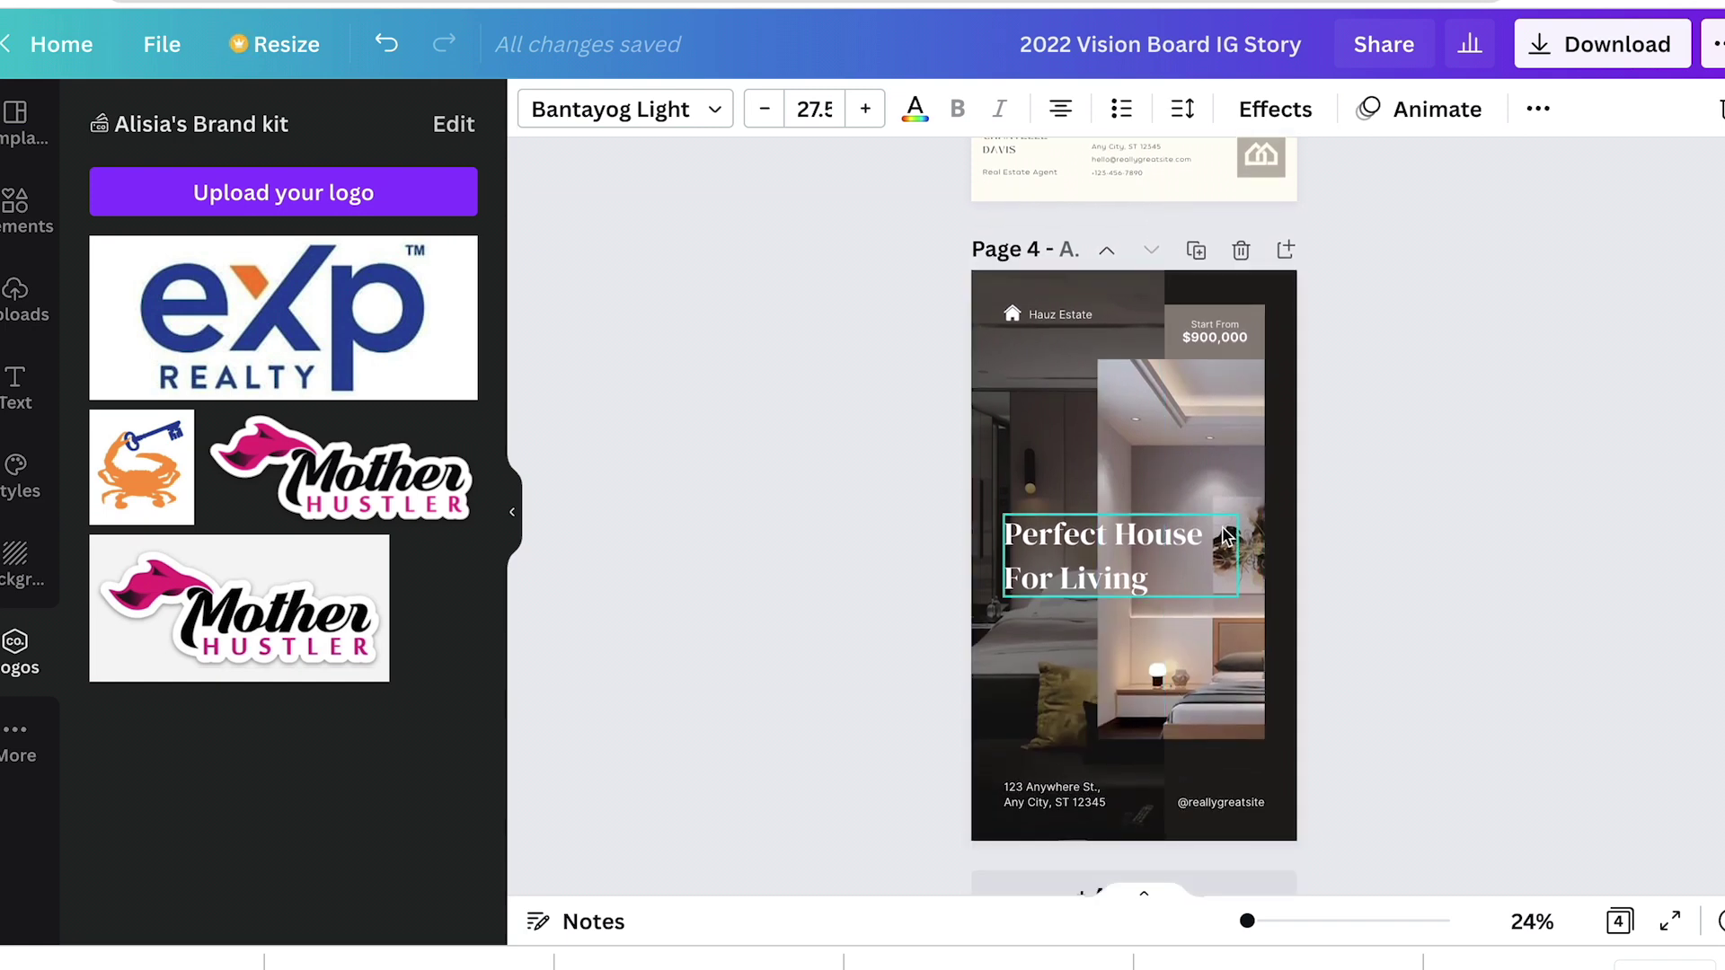
Step: Change page 4's 'Perfect House For Living' headline to 'Just Listed'
left_click(1232, 548)
left_click(1231, 440)
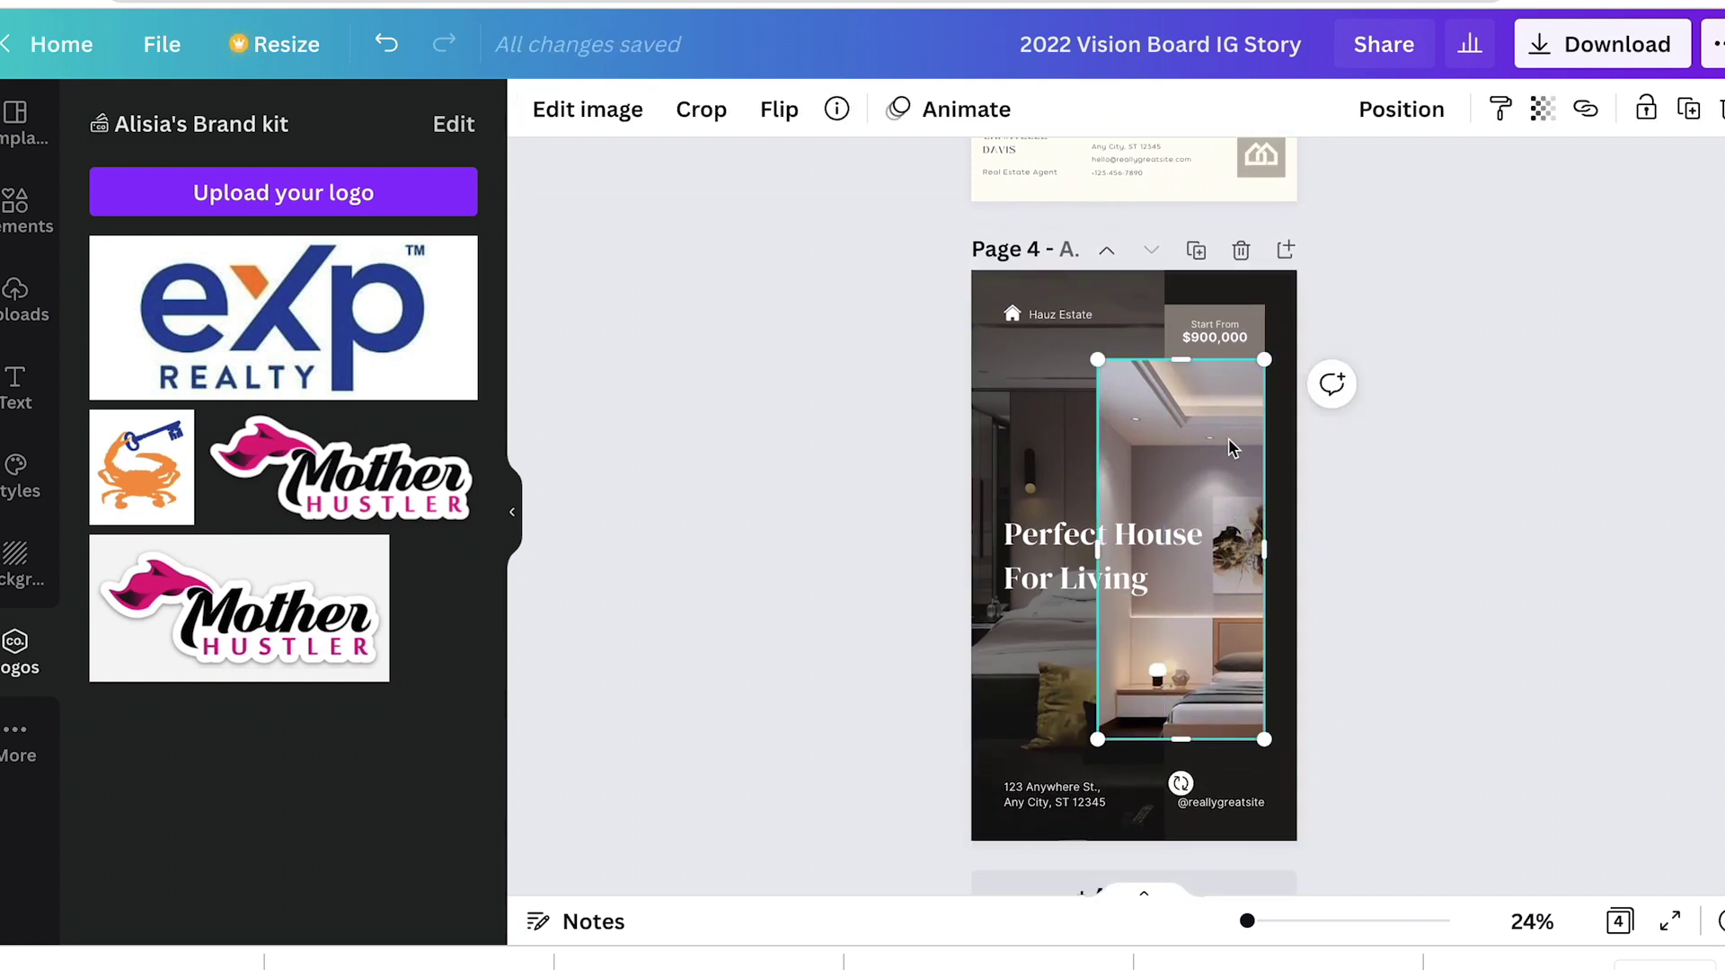
double_click(1045, 557)
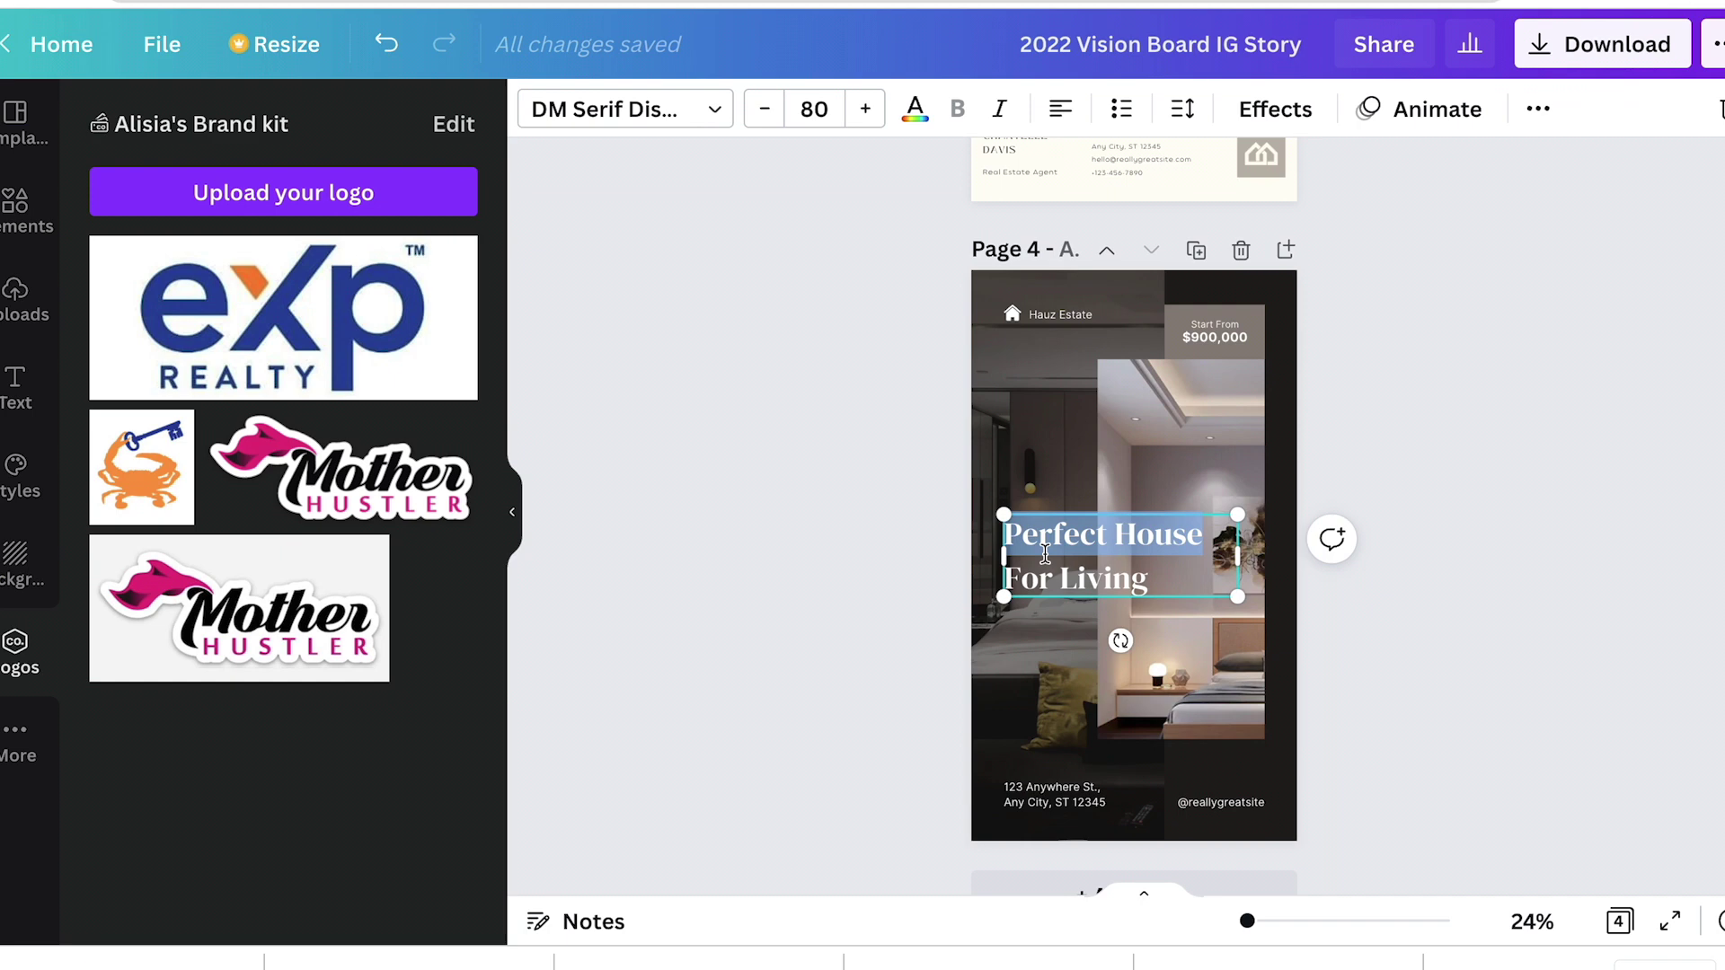
triple_click(1045, 554)
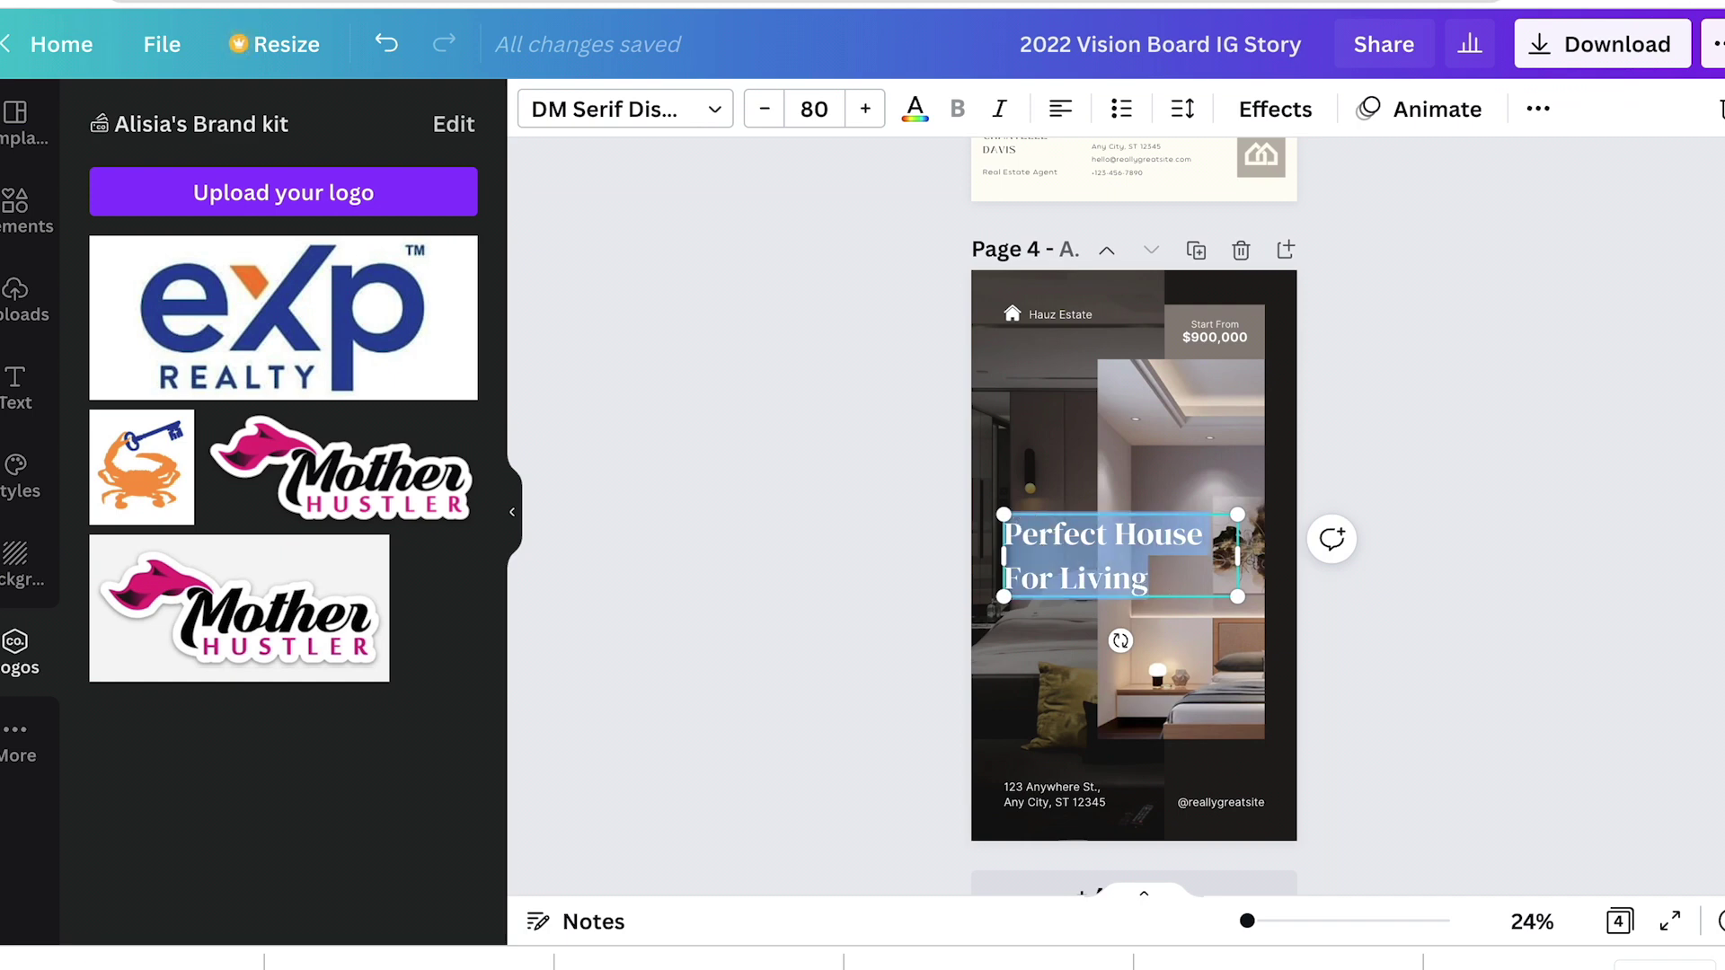
type("Just Listed")
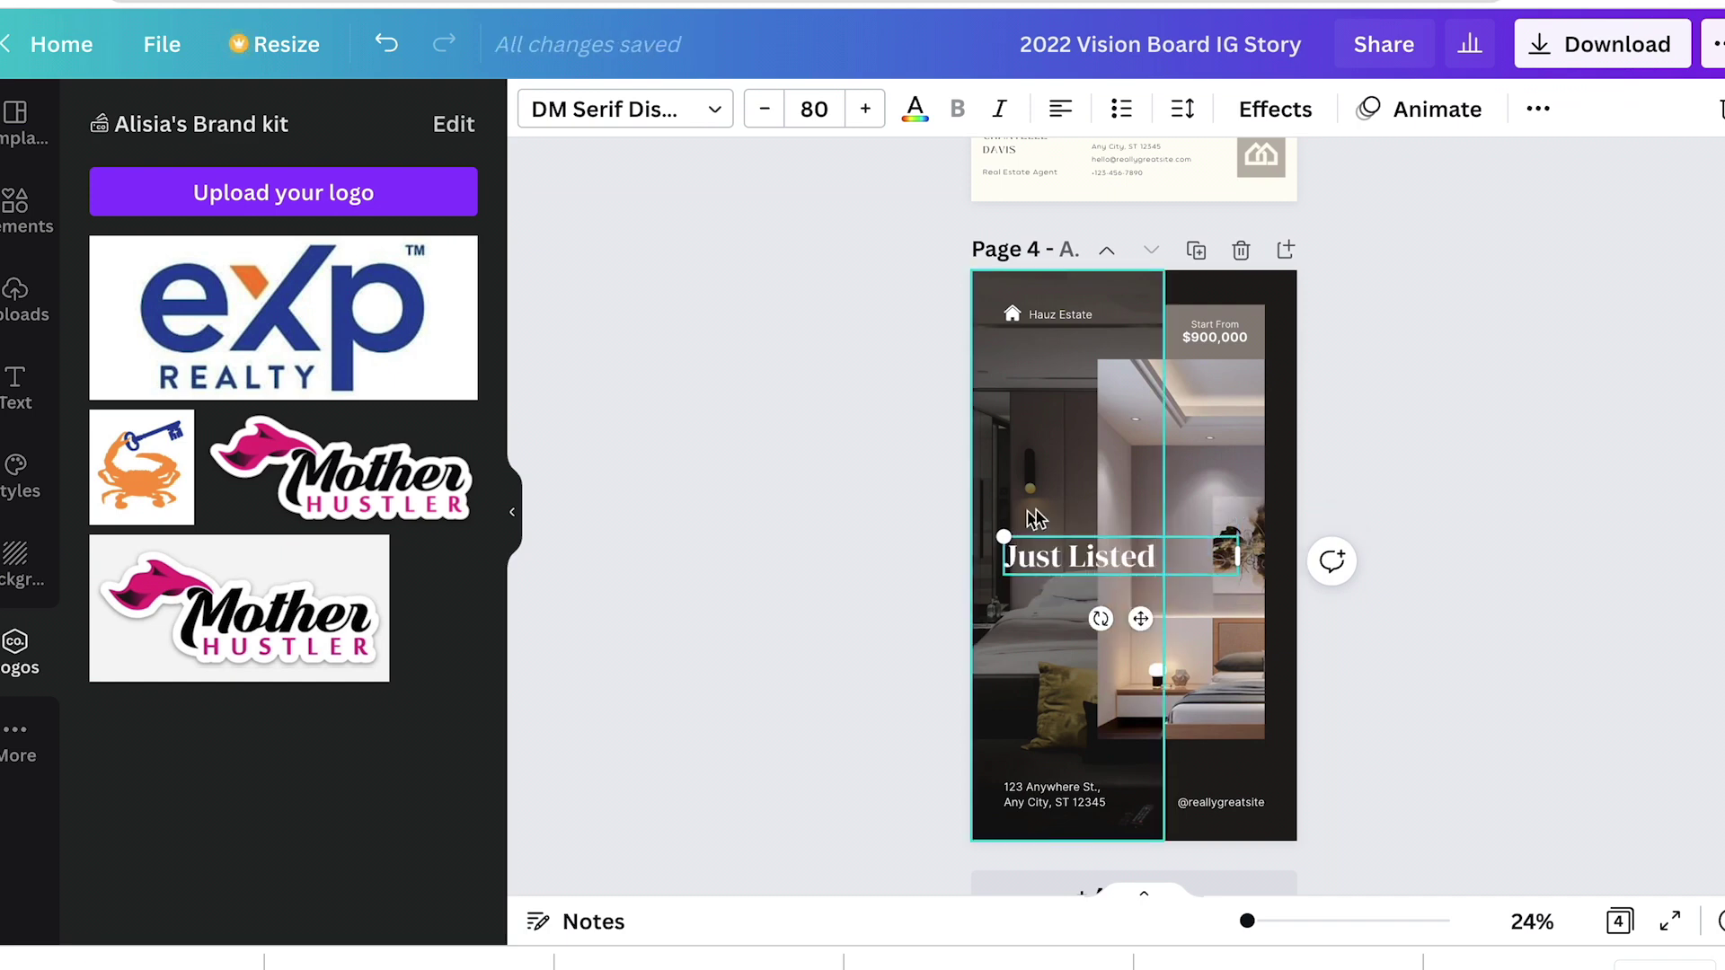
left_click(1447, 471)
Step: Fill page 4's right and left photo frames with uploaded house photos
left_click(1180, 459)
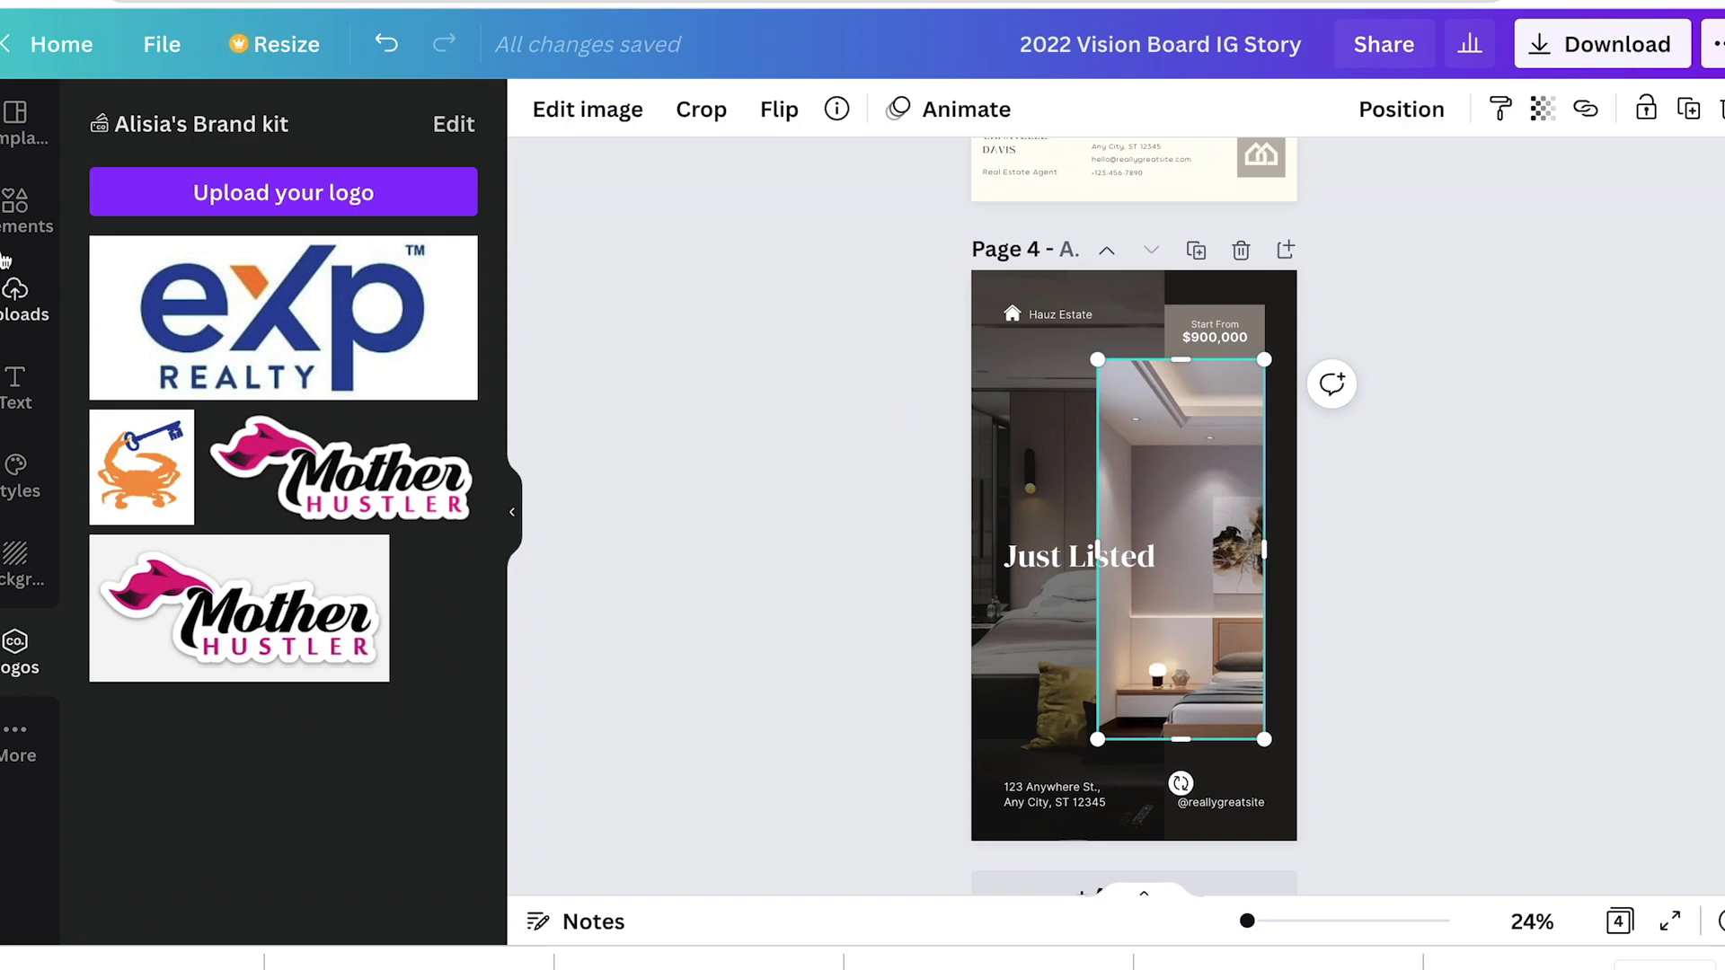
left_click(20, 301)
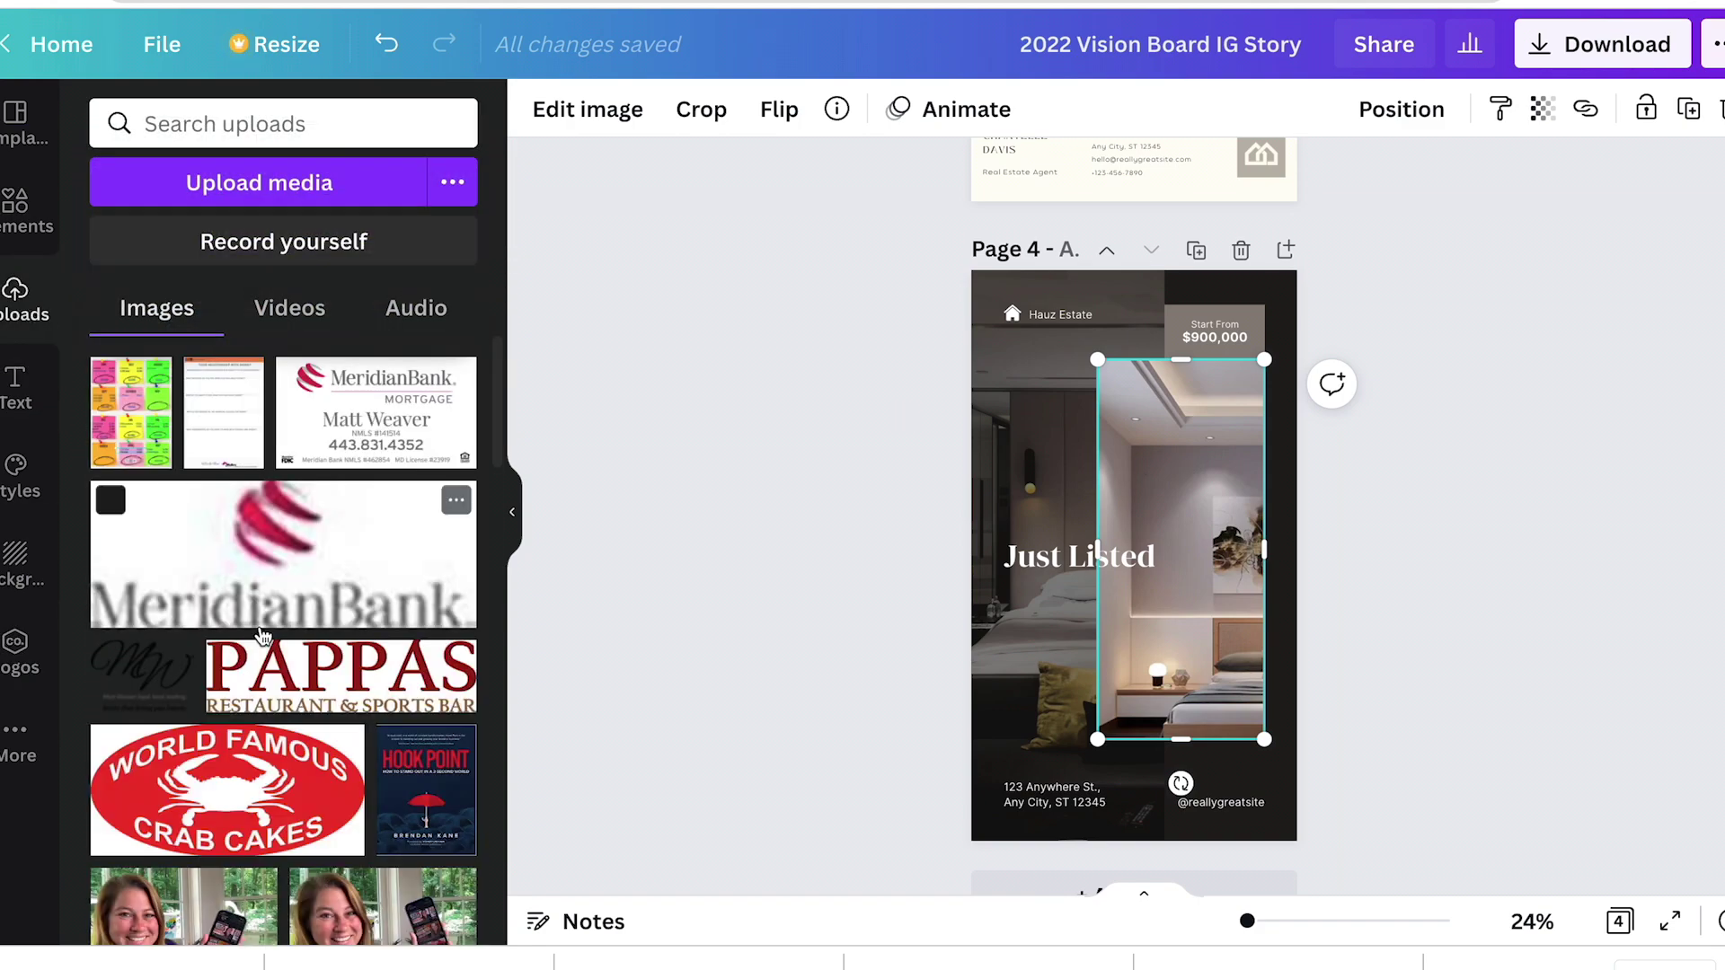
scroll(261, 636, "down", 15)
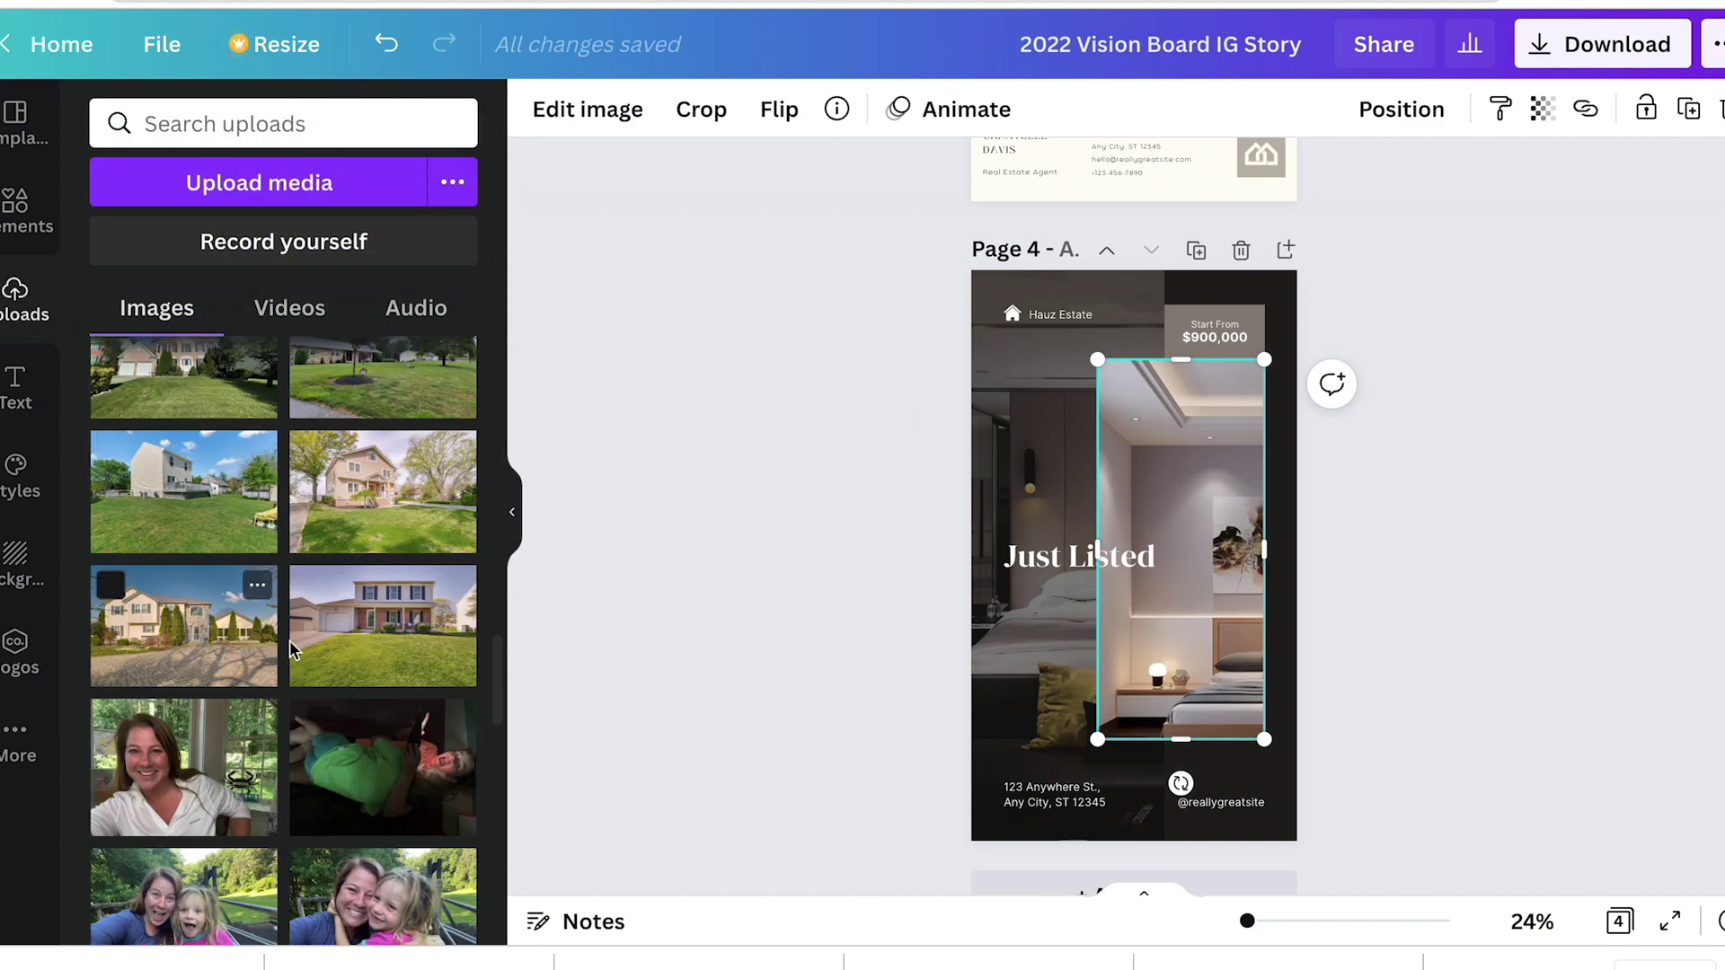
left_click_drag(369, 633, 1139, 526)
left_click(1020, 476)
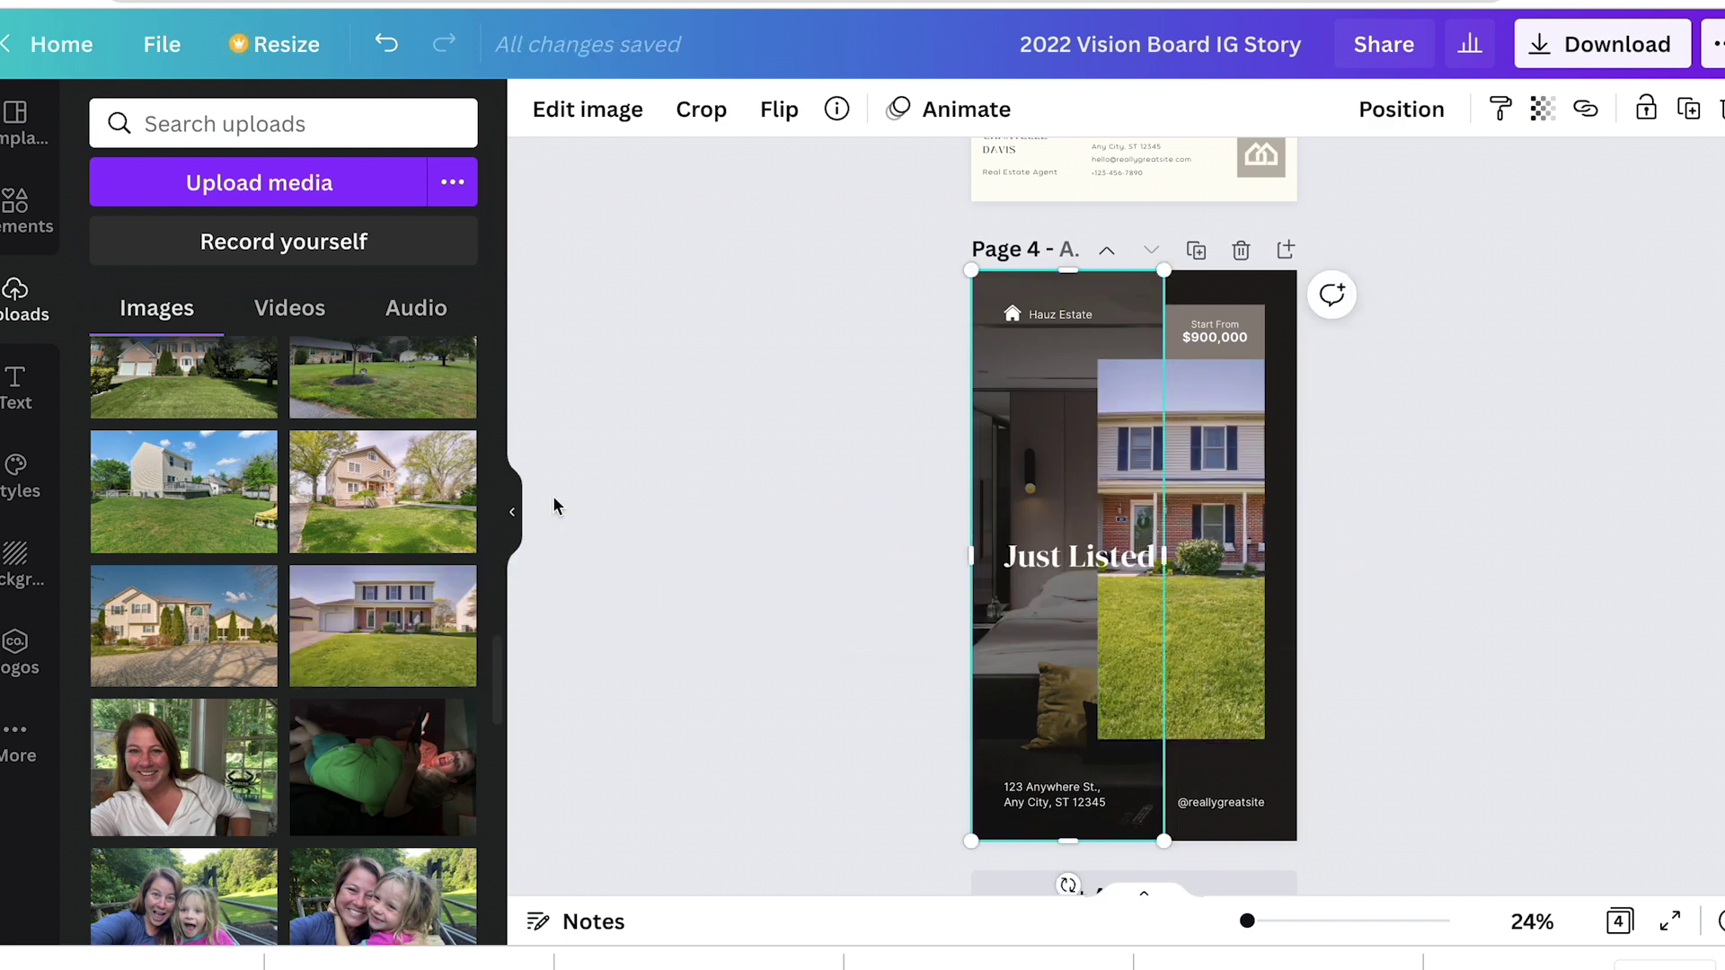
left_click_drag(134, 526, 927, 498)
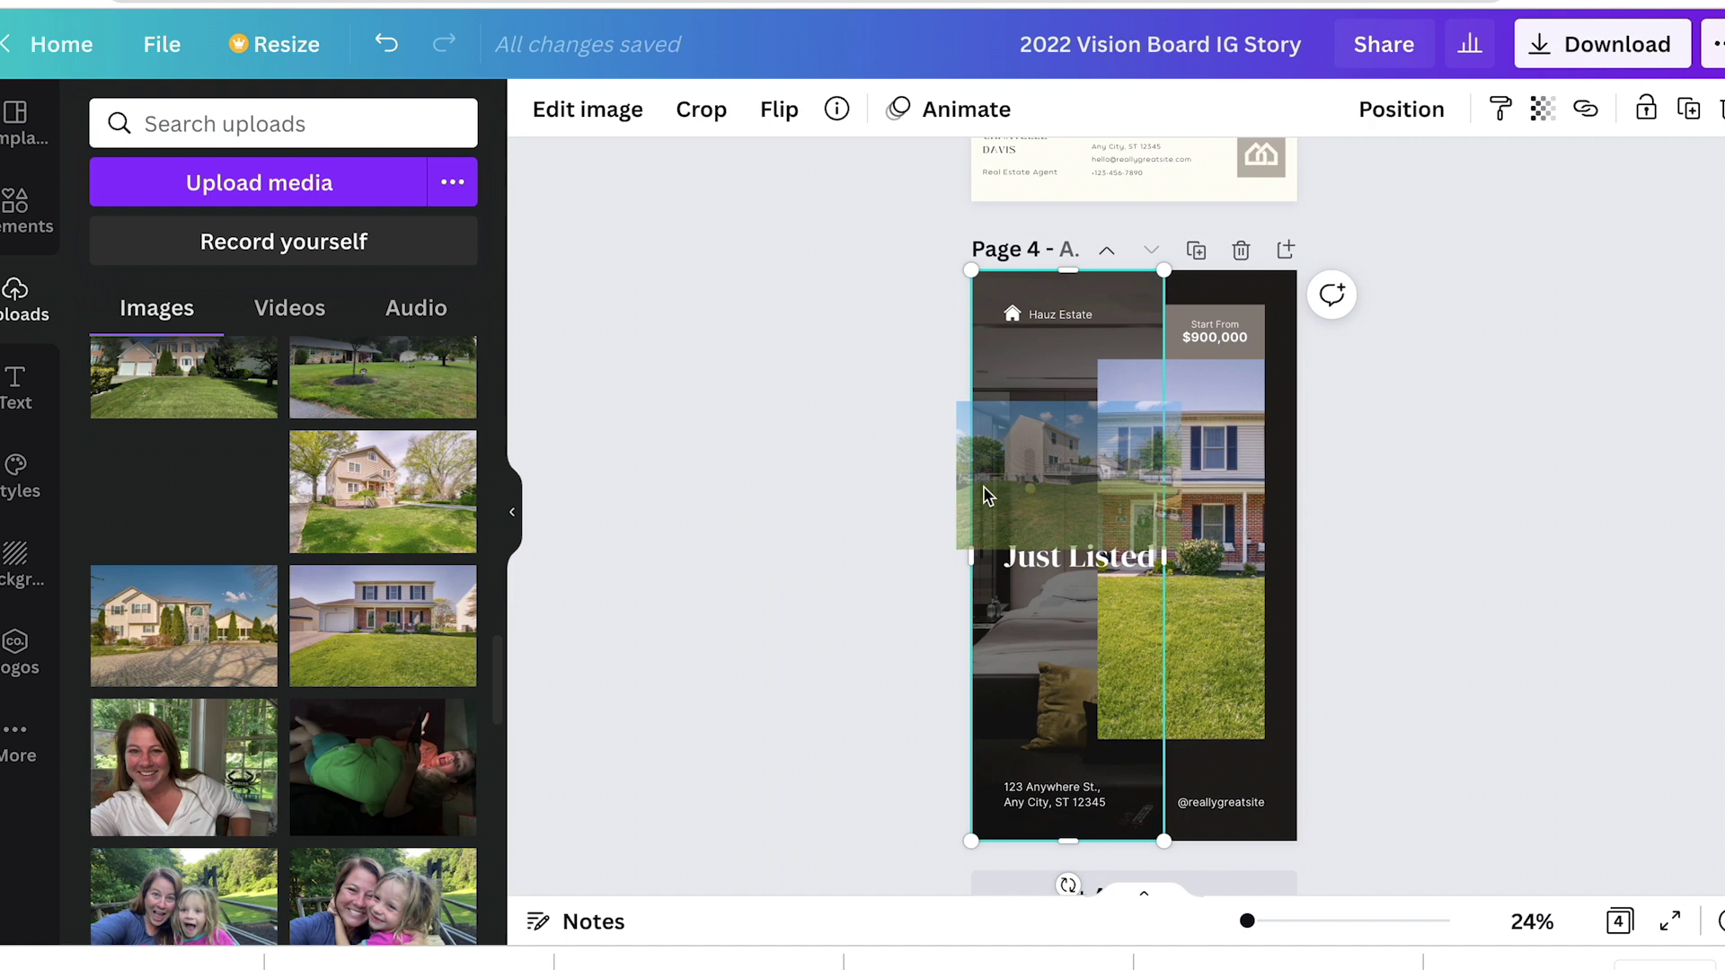
left_click_drag(986, 495, 988, 496)
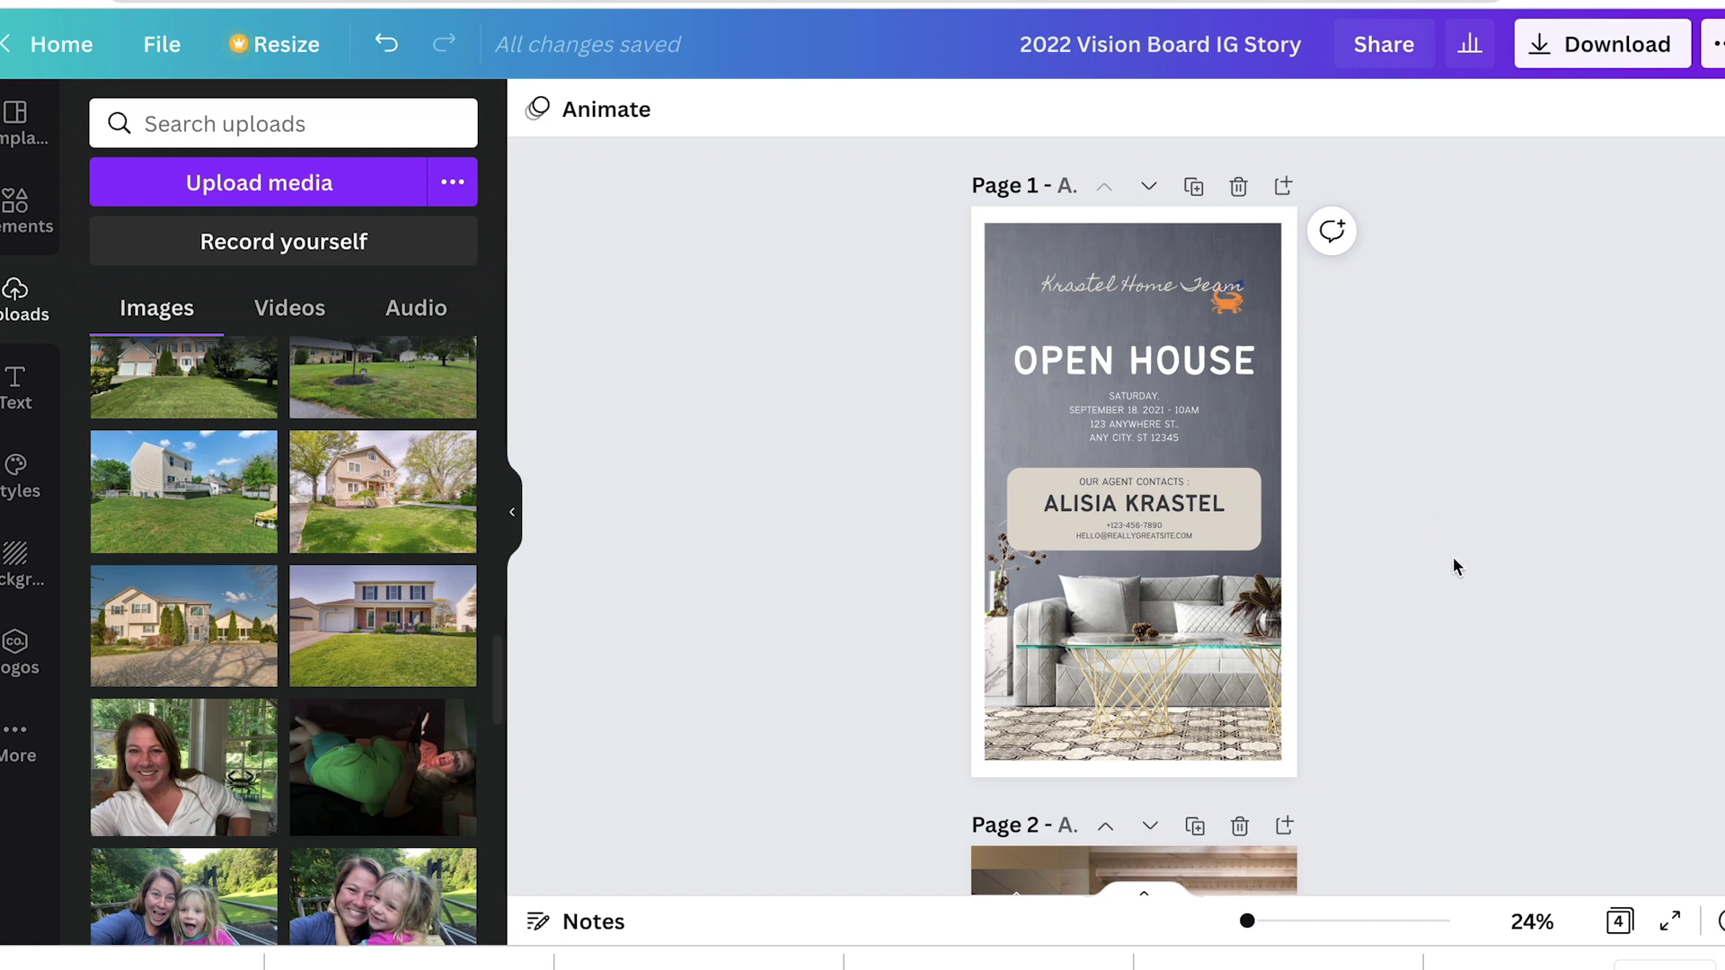
scroll(1455, 566, "down", 5)
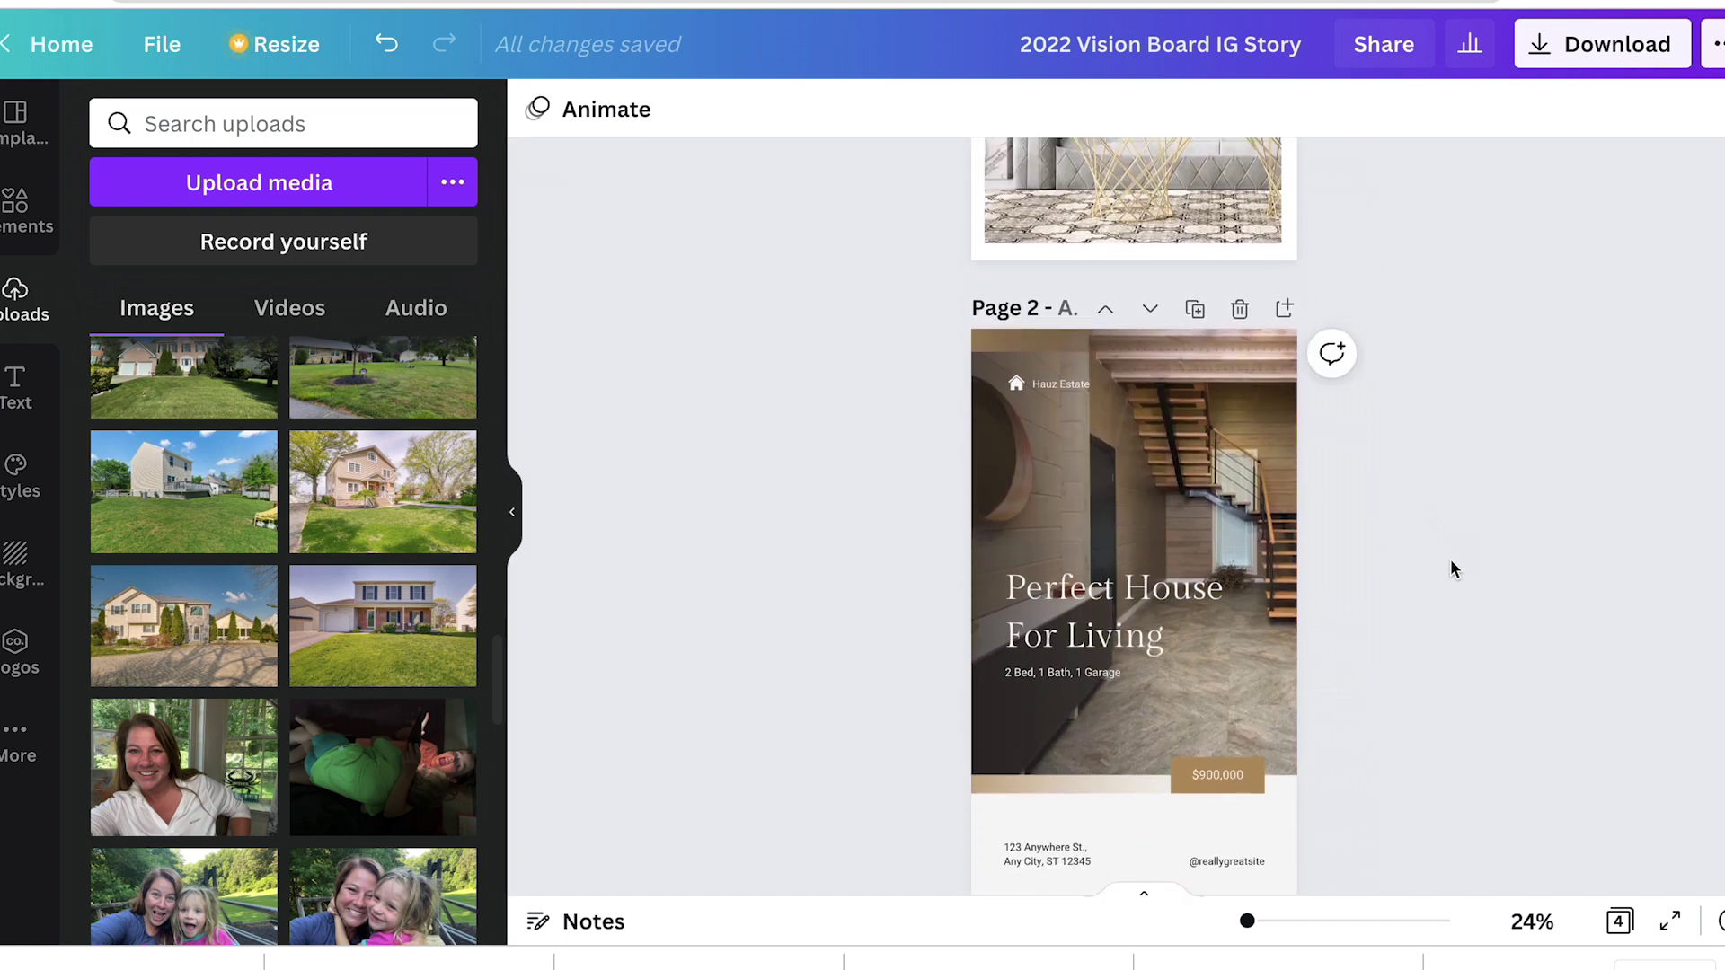
scroll(1452, 568, "down", 6)
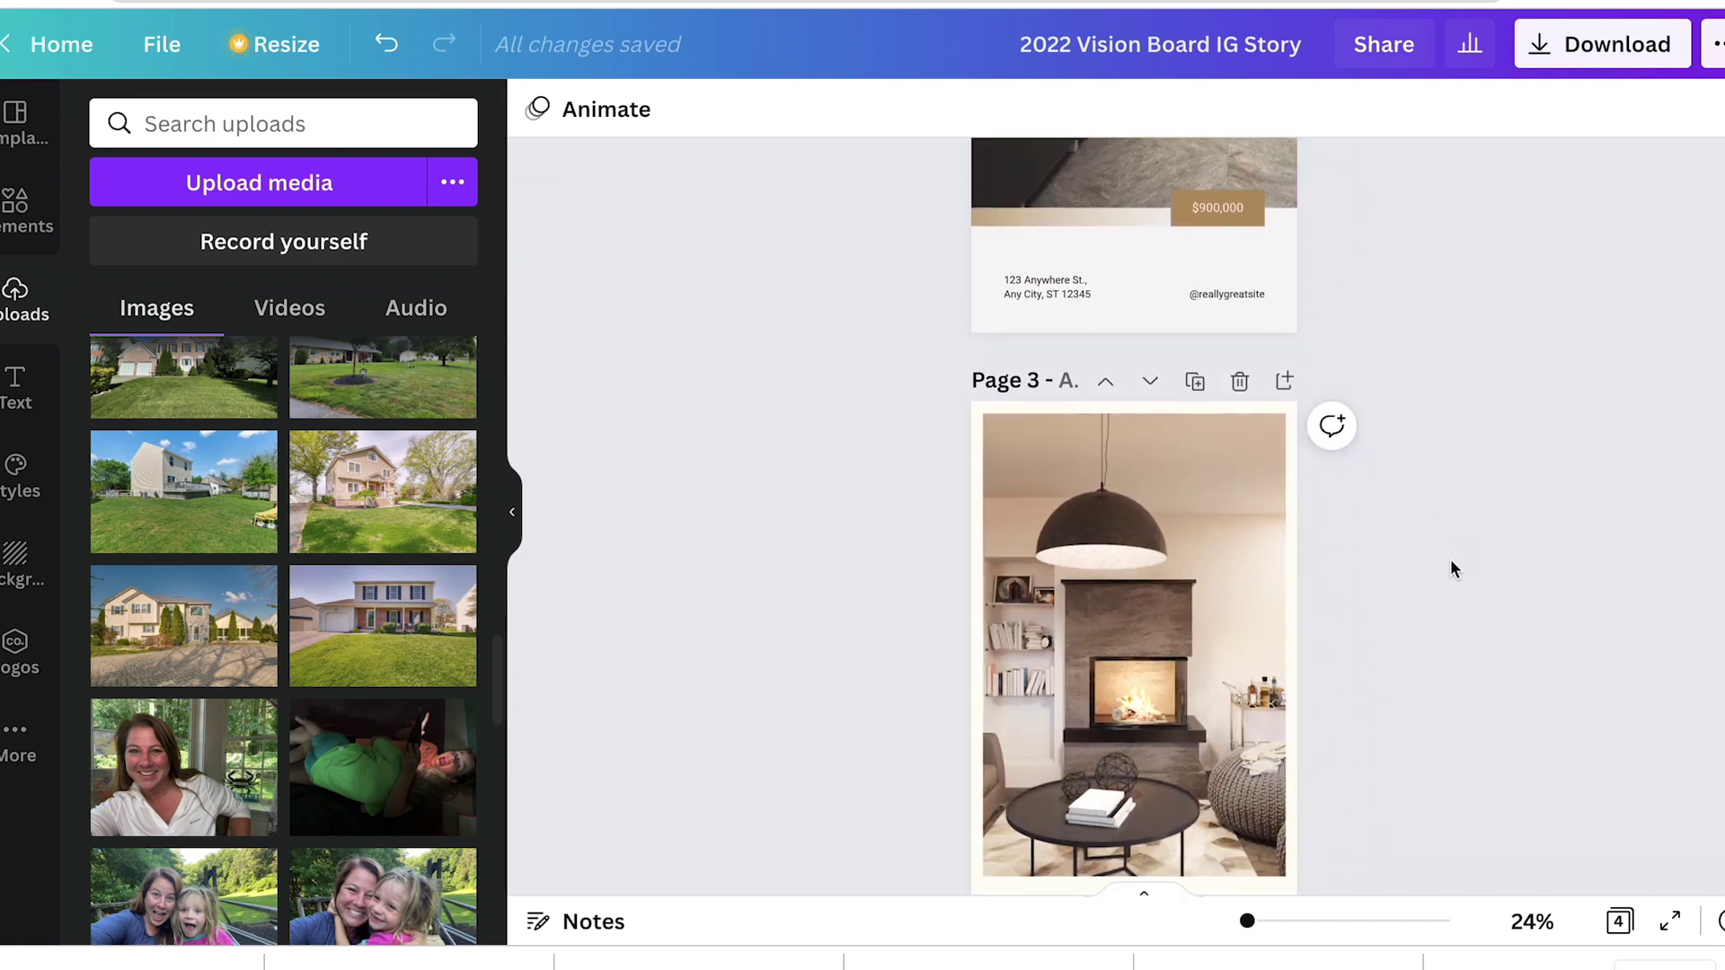
Step: Search templates for 'just listed' and apply the first result to a new Page 5
scroll(1450, 559, "up", 10)
left_click(16, 117)
triple_click(316, 127)
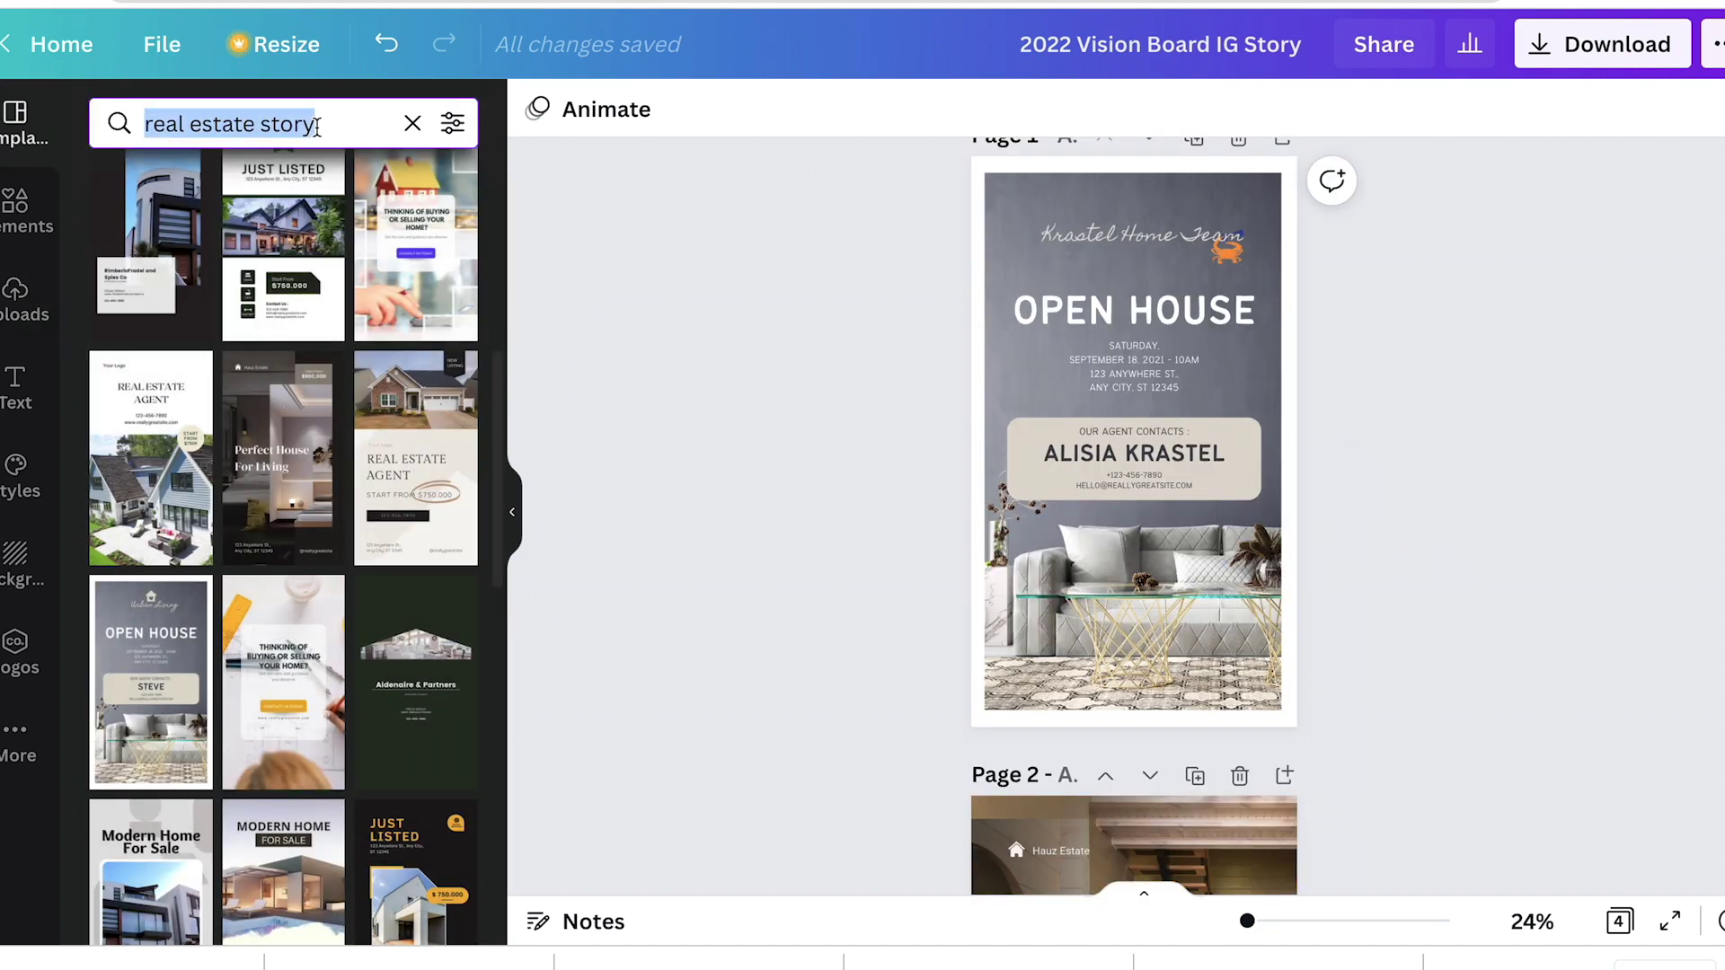
type("just listed")
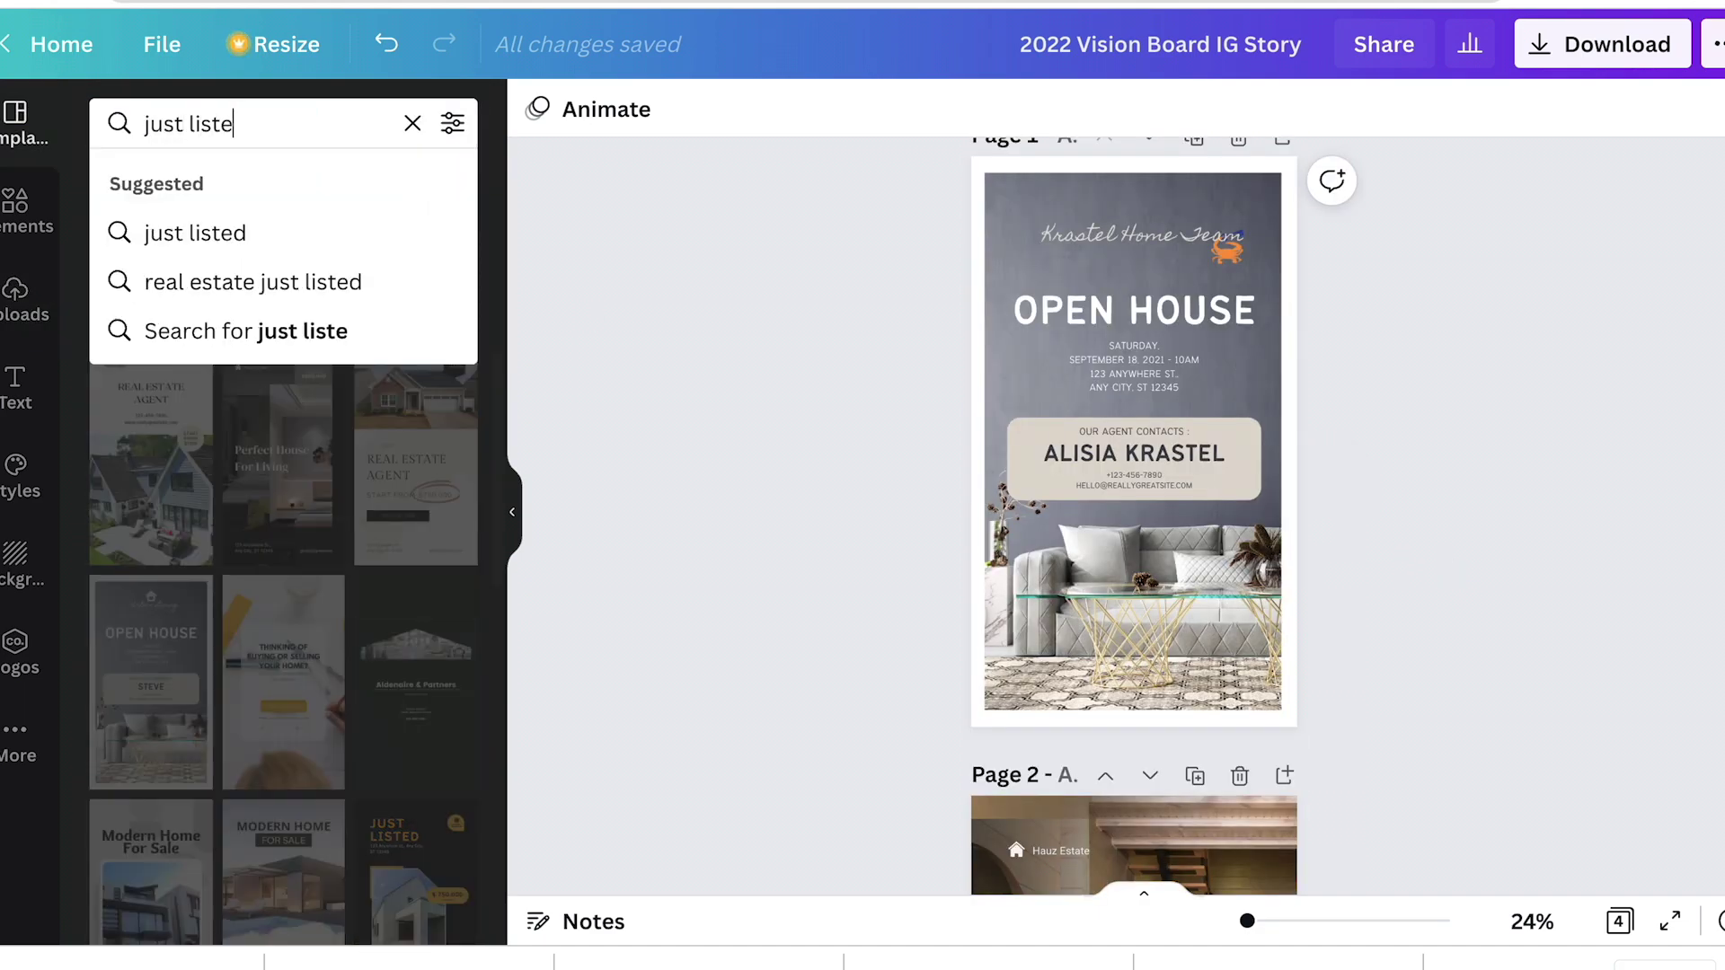
key("Return")
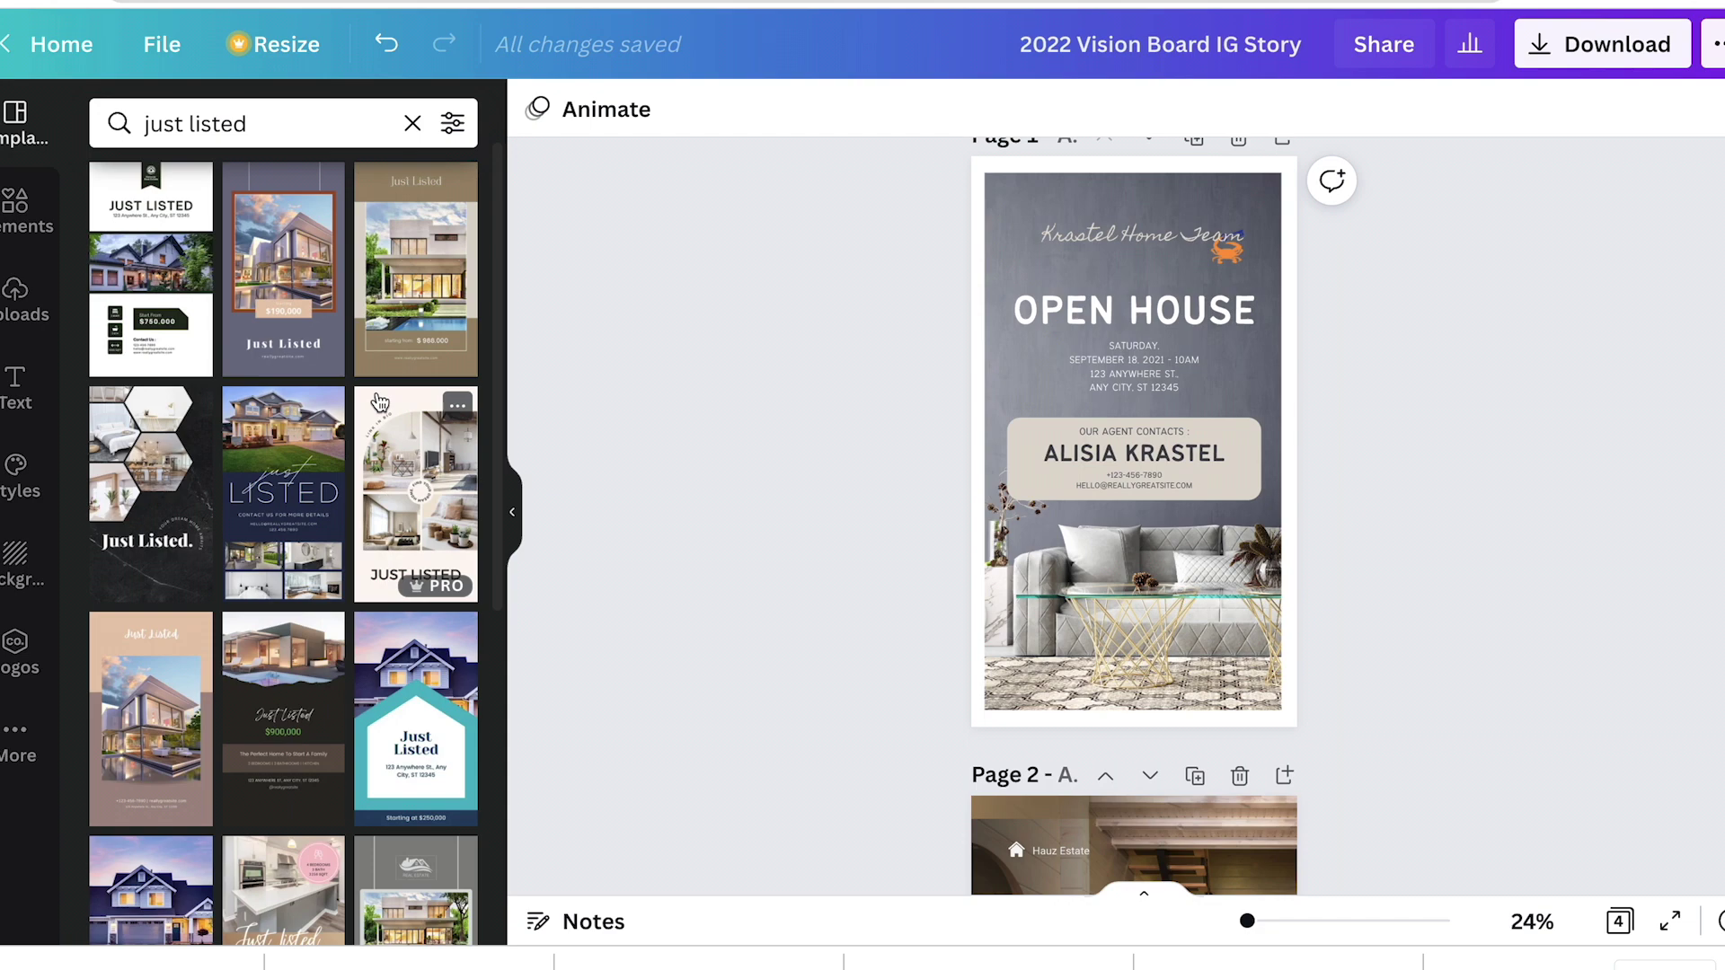
scroll(613, 494, "down", 5)
key("ctrl+Return")
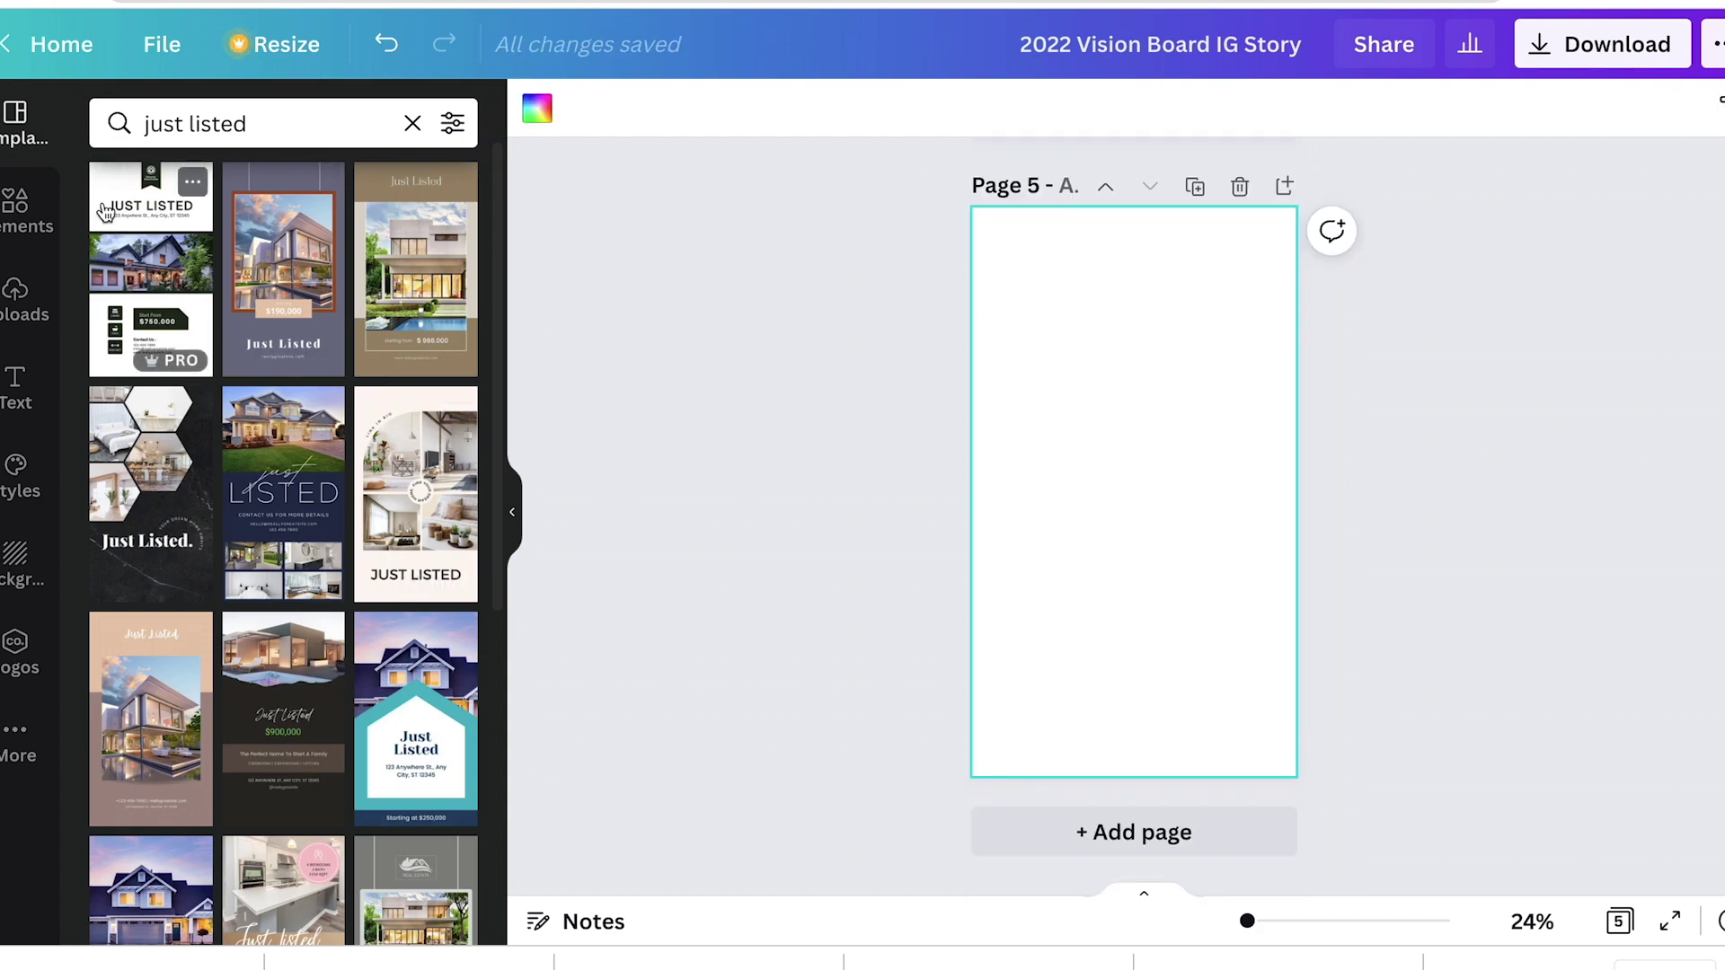
left_click_drag(151, 270, 1051, 280)
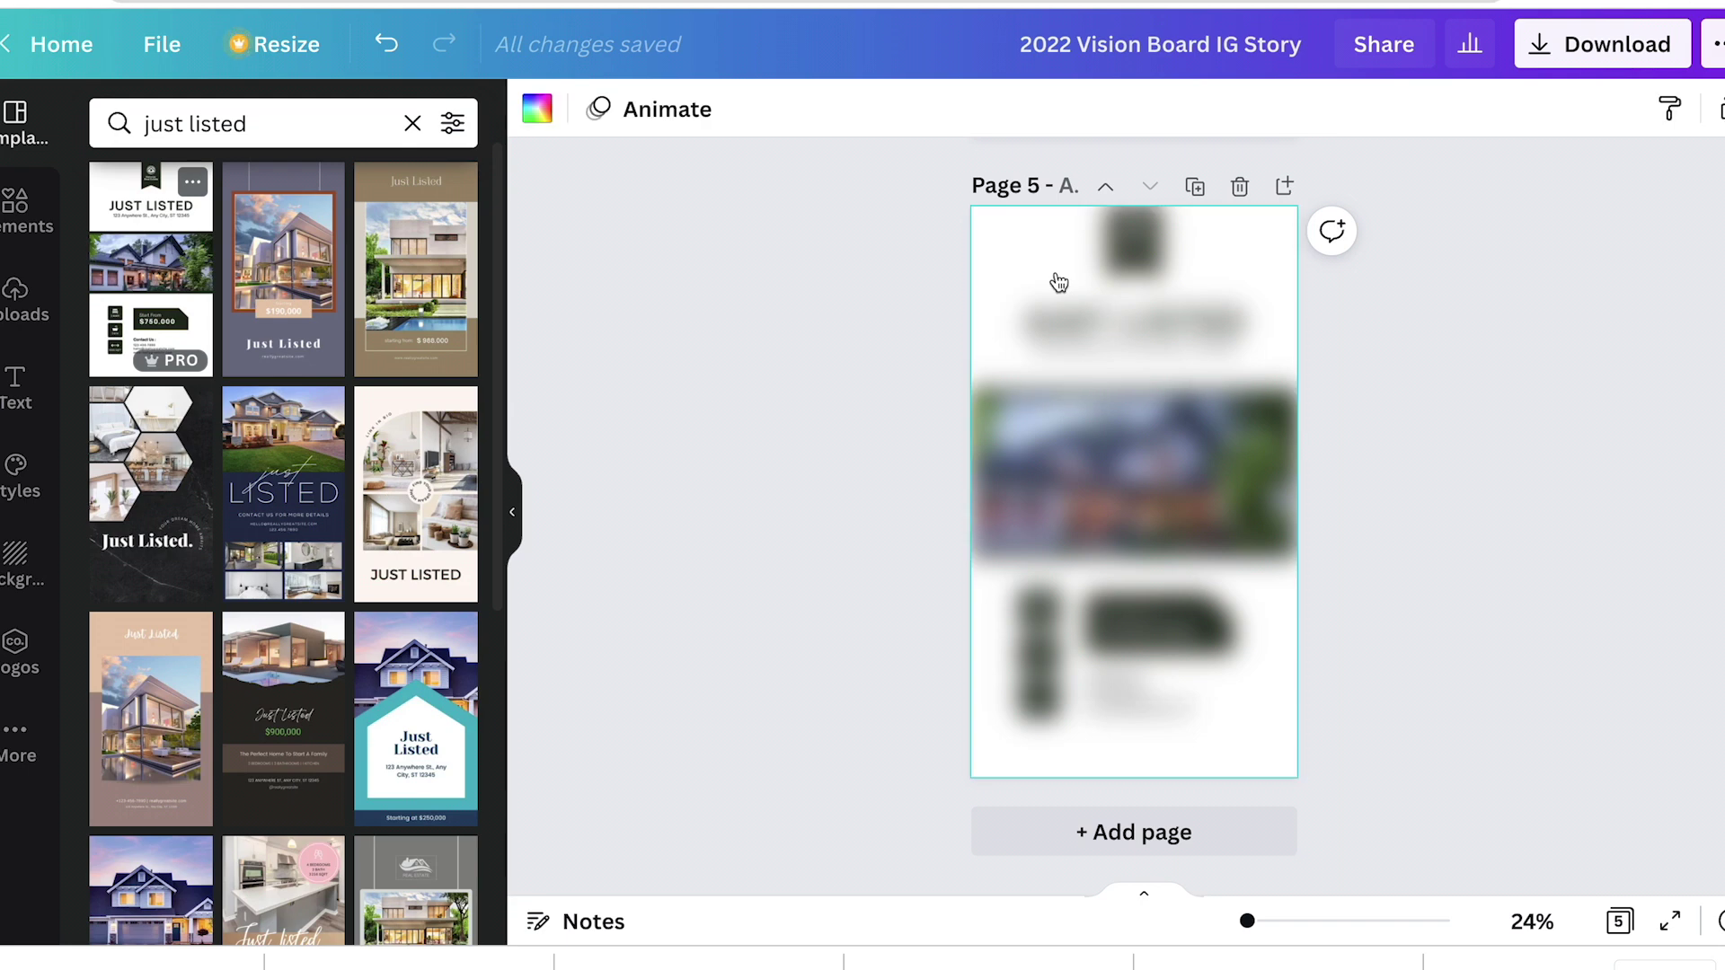
left_click(1437, 512)
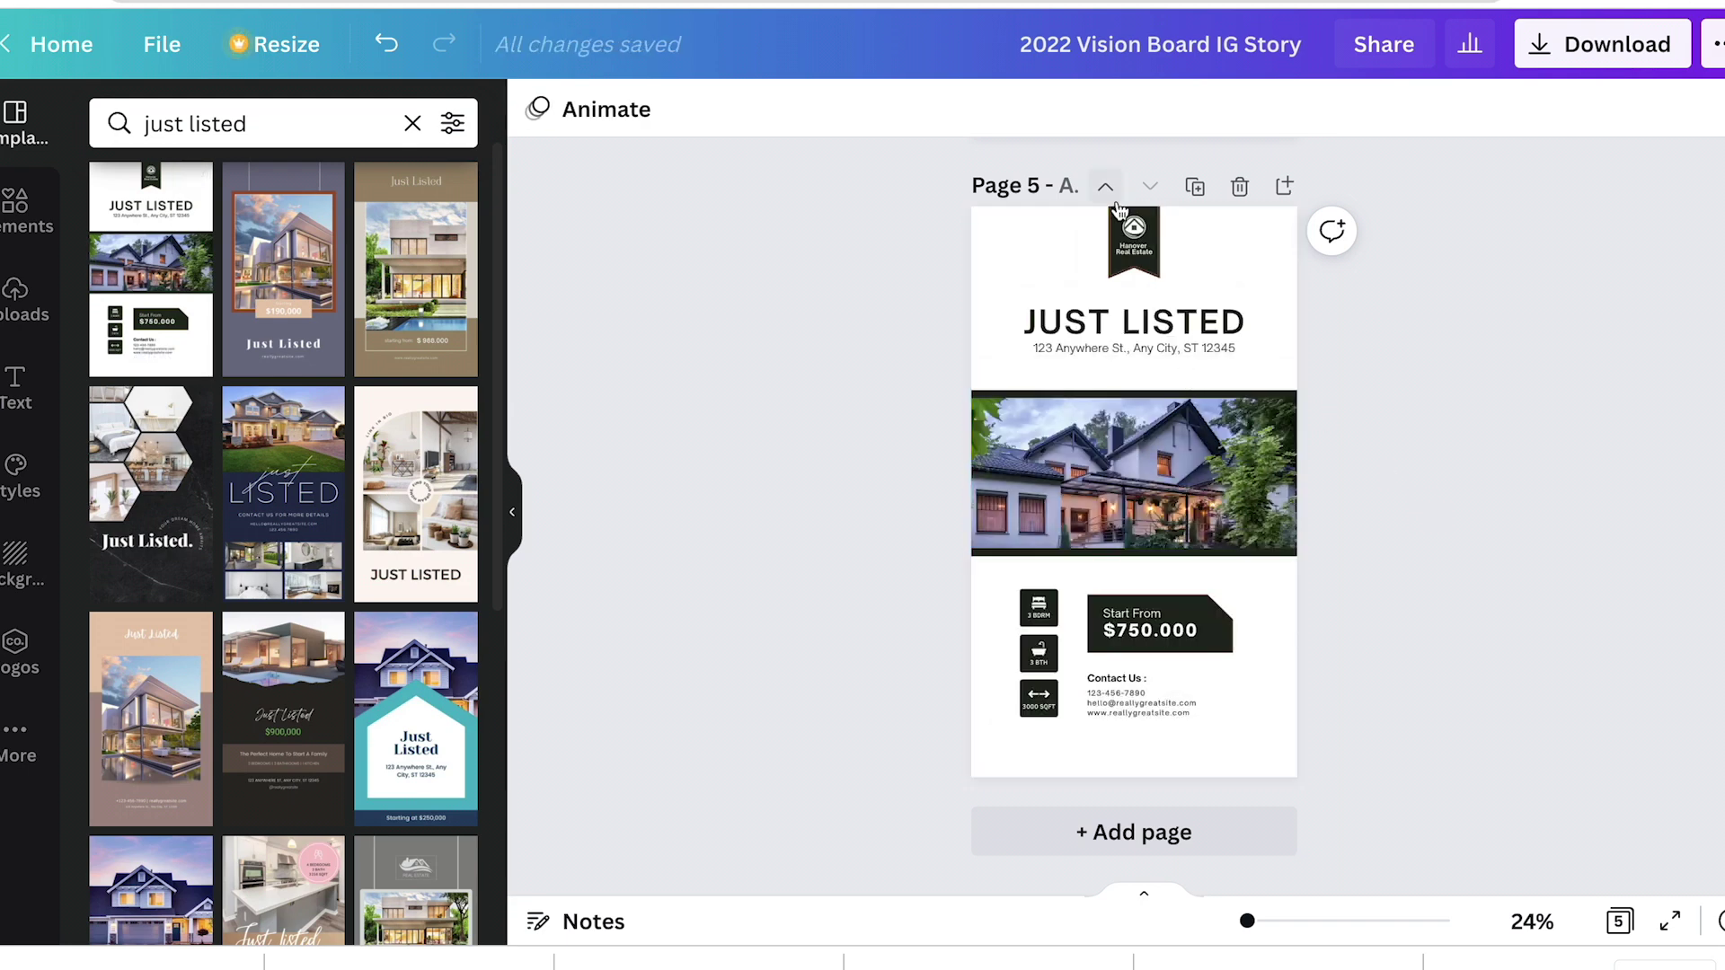
Step: Swap Page 5's house photo for an uploaded one and start editing the $750.000 price
left_click(1046, 508)
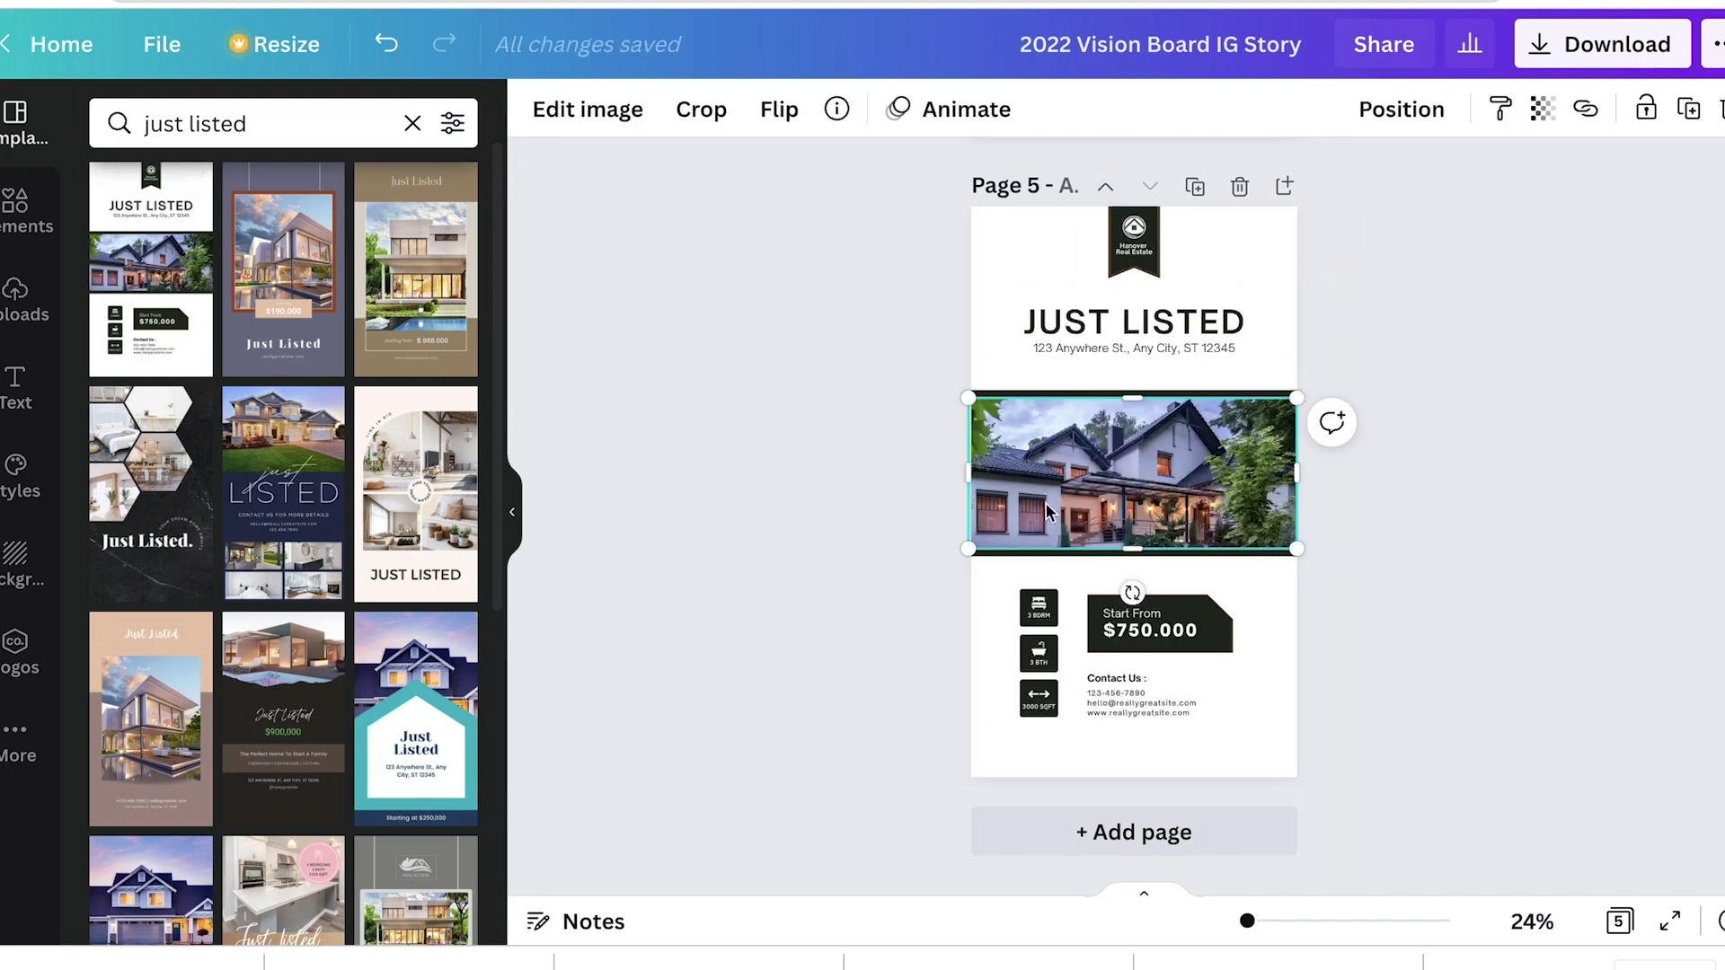
left_click(27, 301)
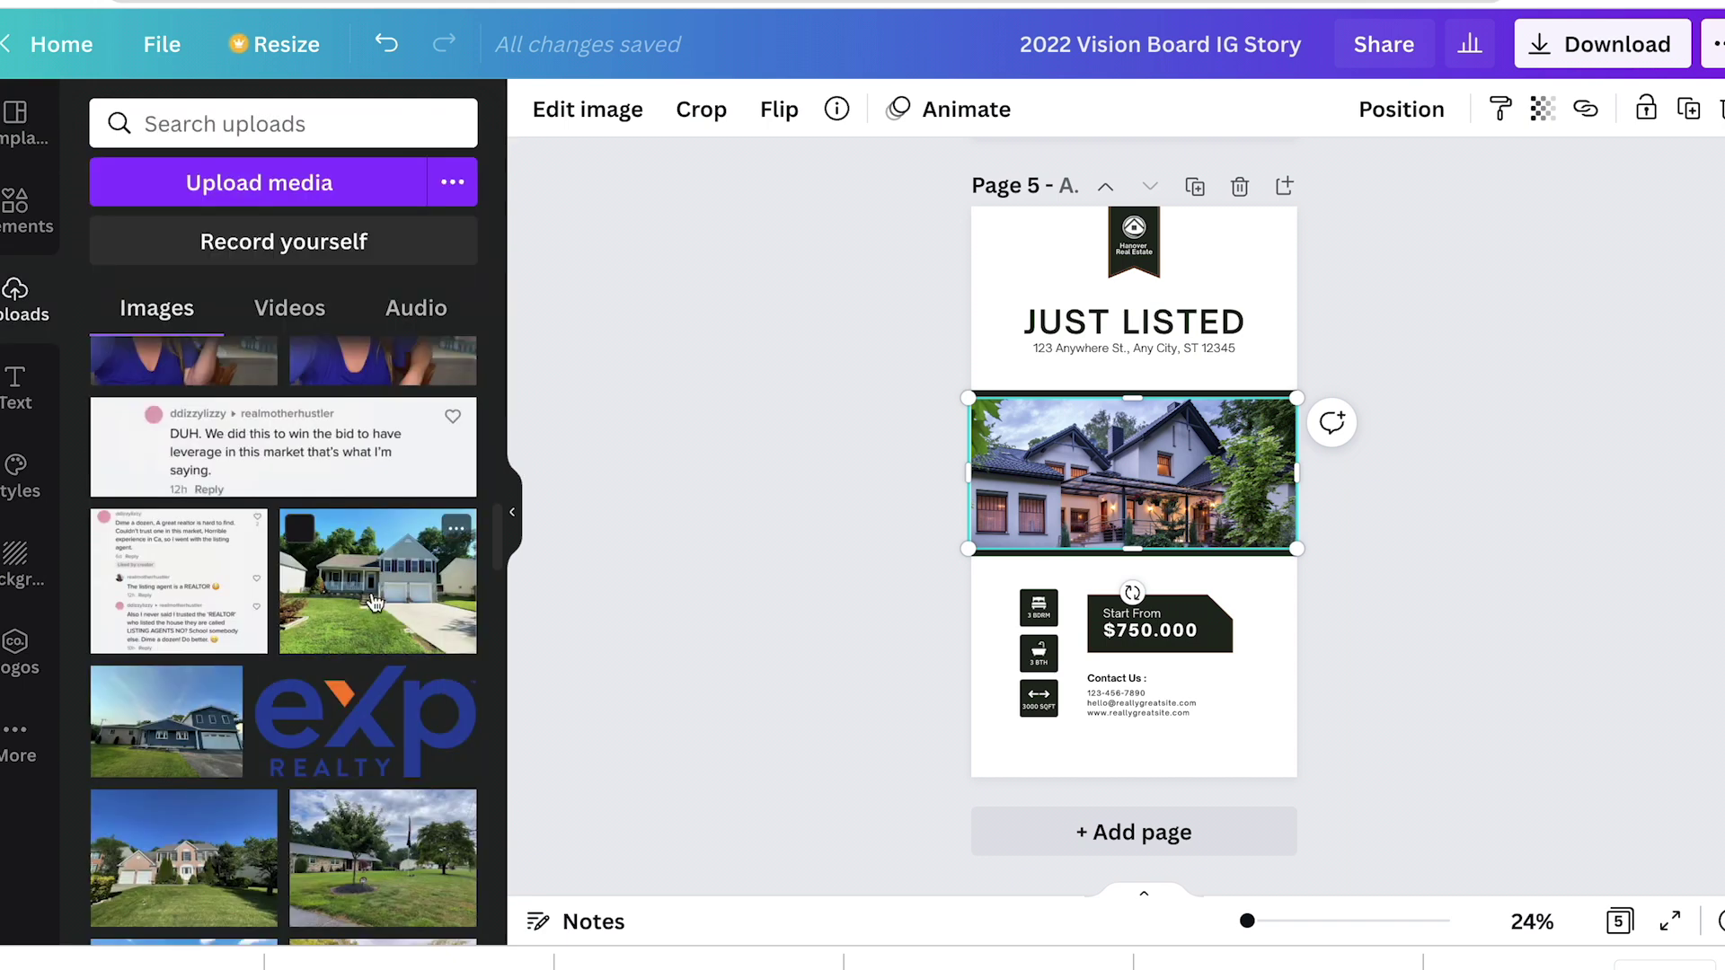
left_click_drag(377, 579, 1157, 472)
double_click(1128, 632)
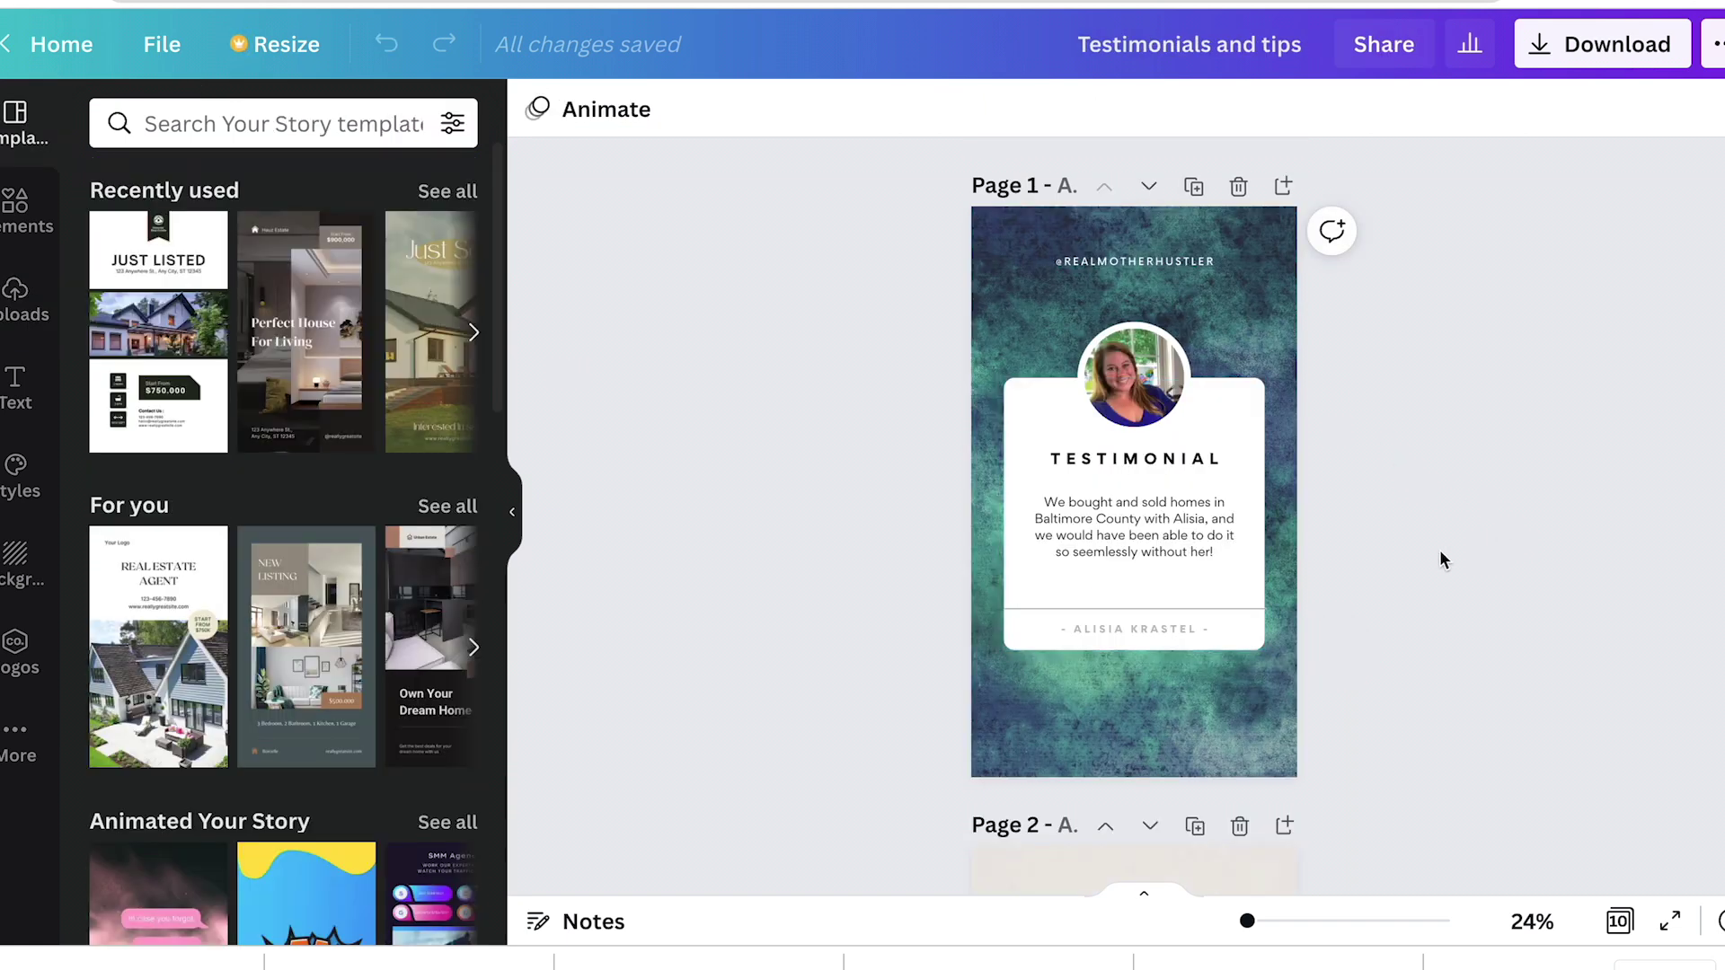
Step: Select every element of the Tuesday Tip card on page 6
scroll(1429, 550, "down", 5)
scroll(1426, 547, "down", 8)
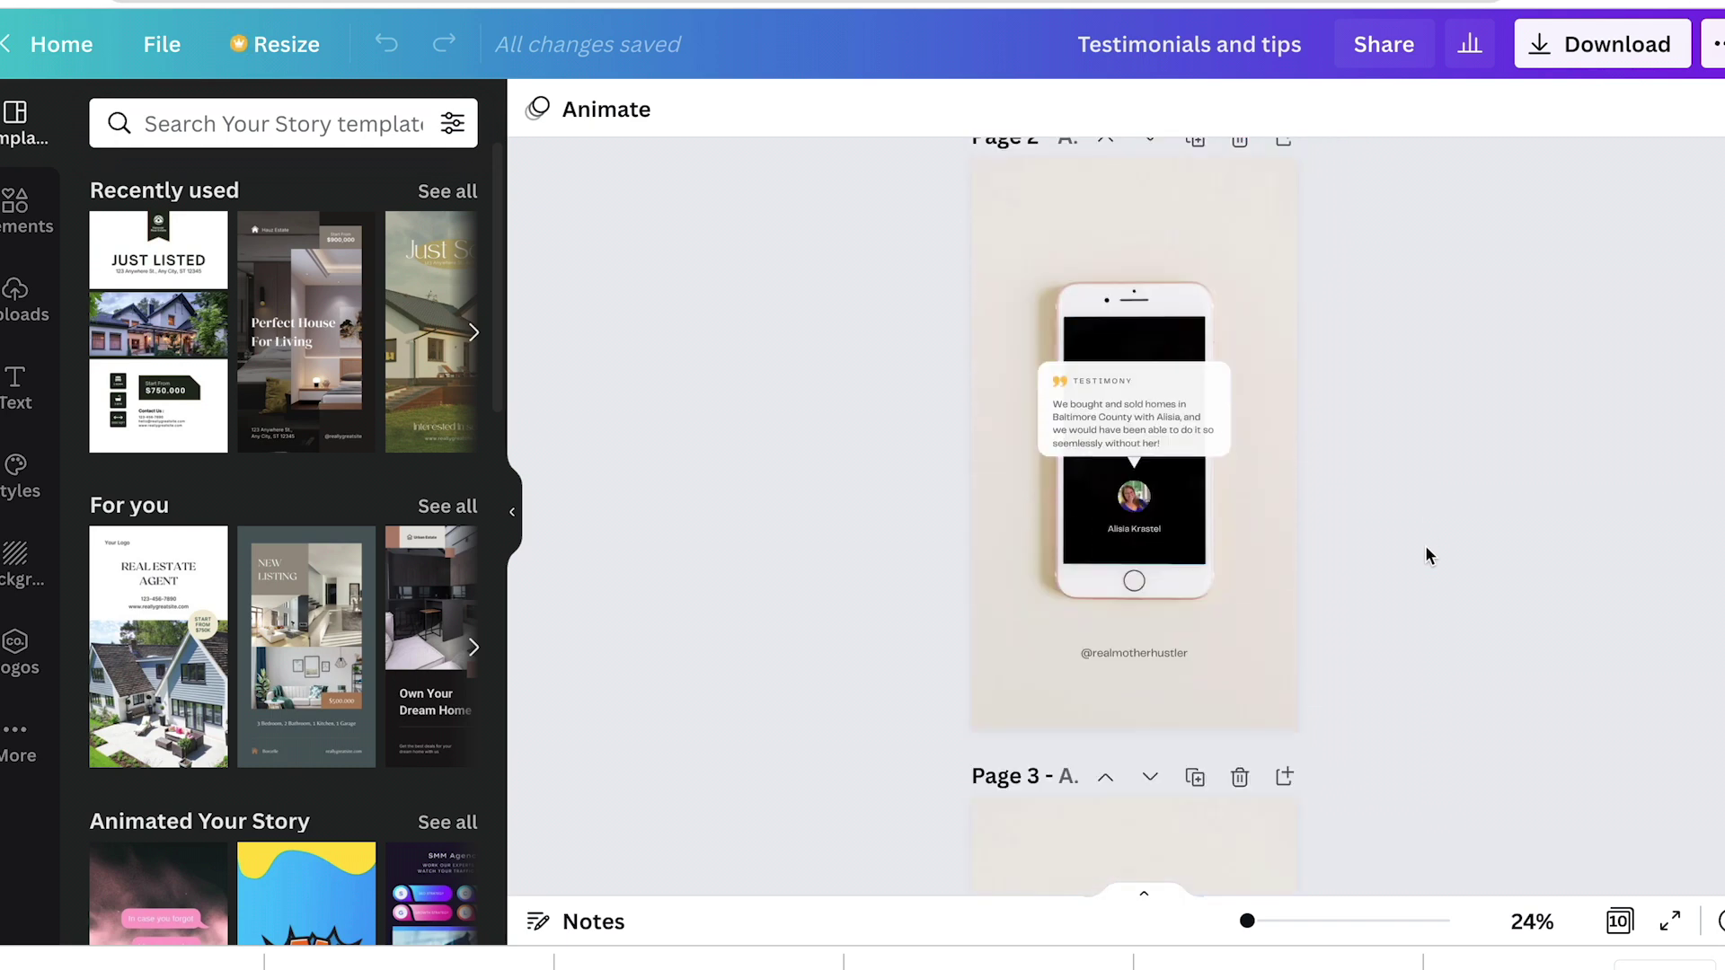
scroll(1426, 547, "down", 15)
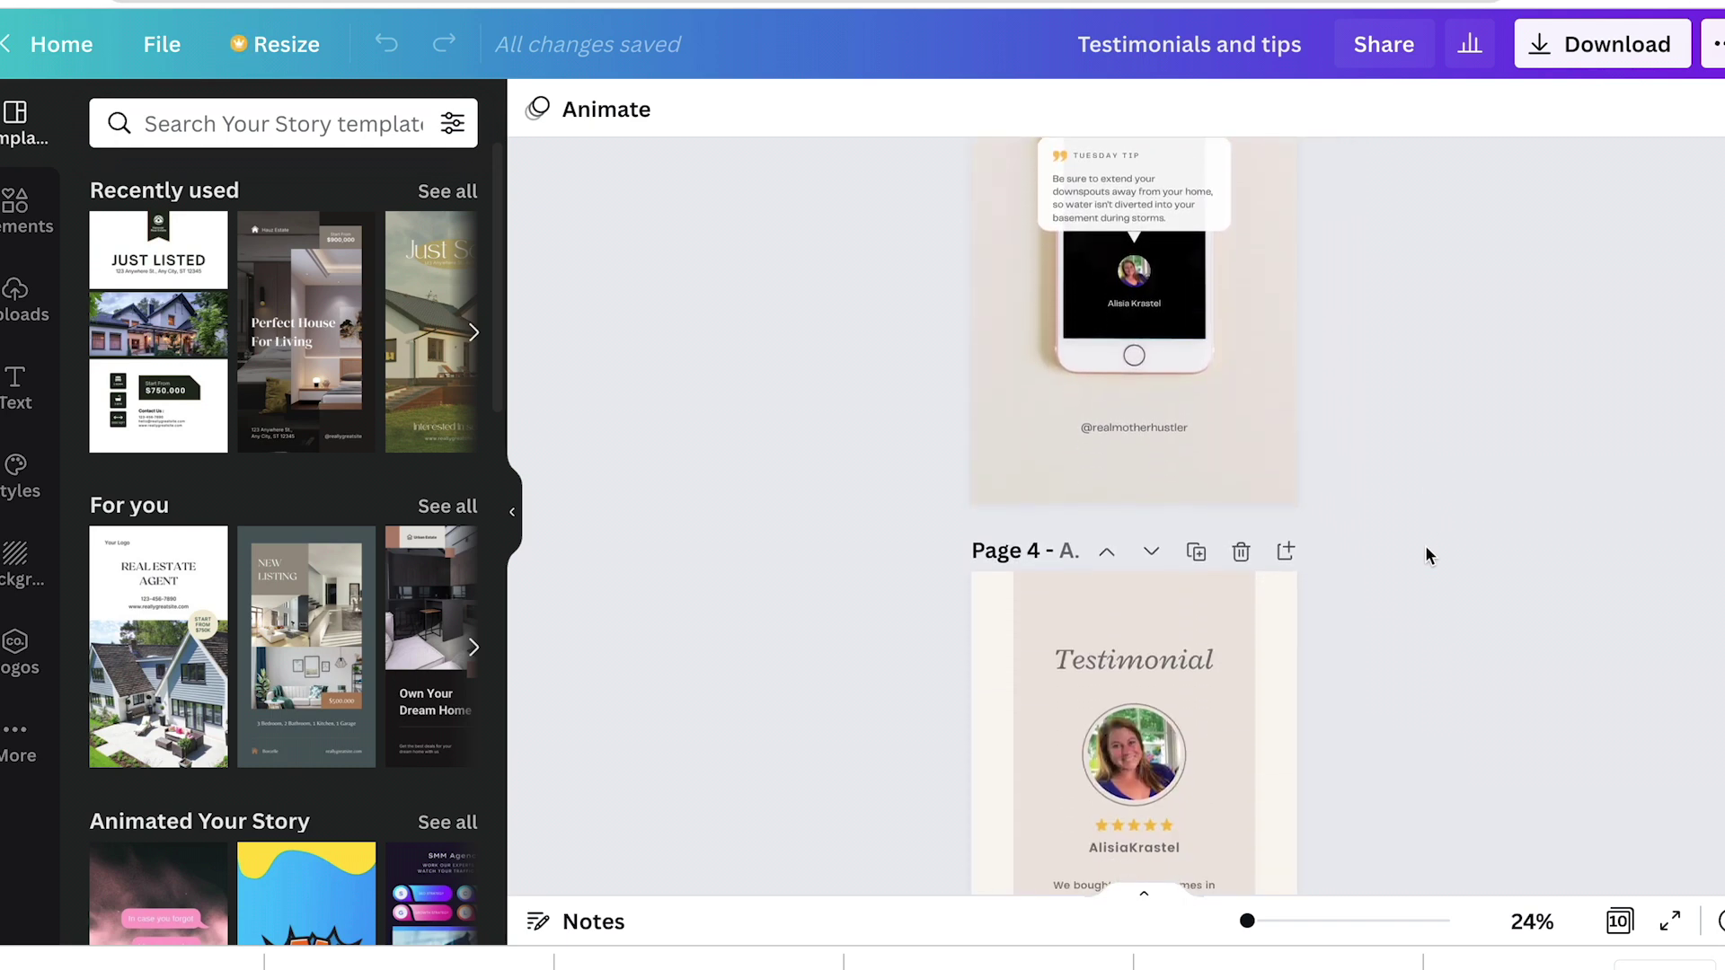
scroll(1426, 556, "down", 3)
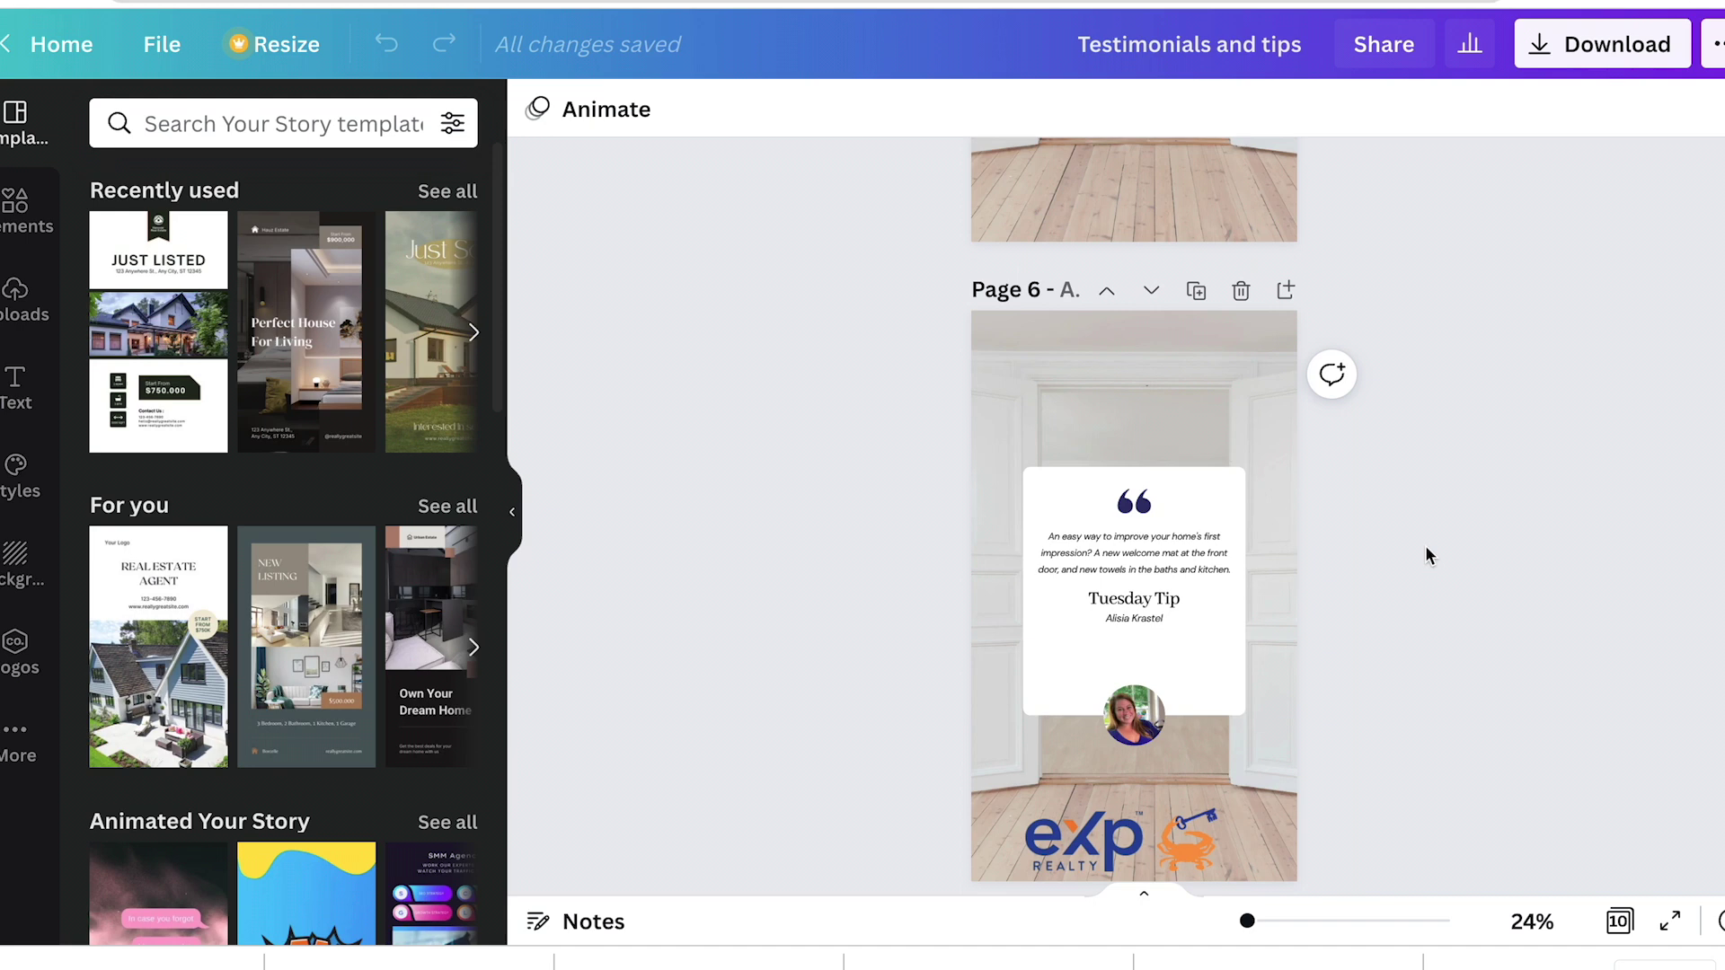
scroll(1341, 620, "down", 4)
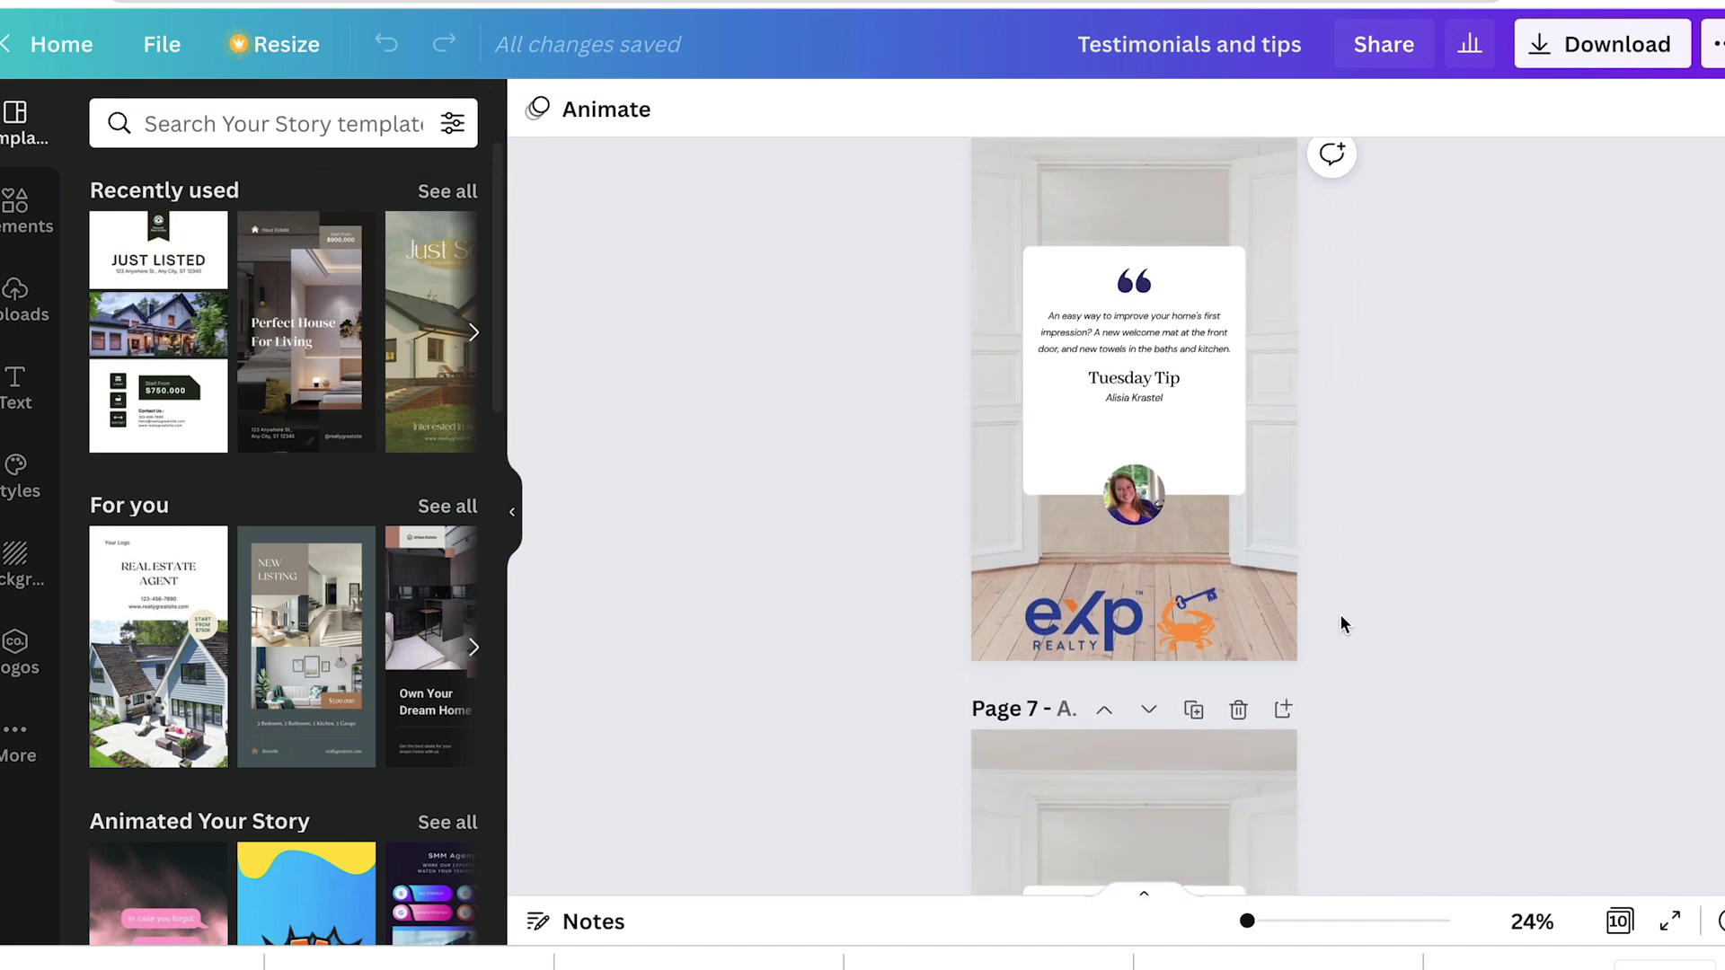
scroll(1340, 624, "up", 1)
left_click_drag(920, 271, 1281, 764)
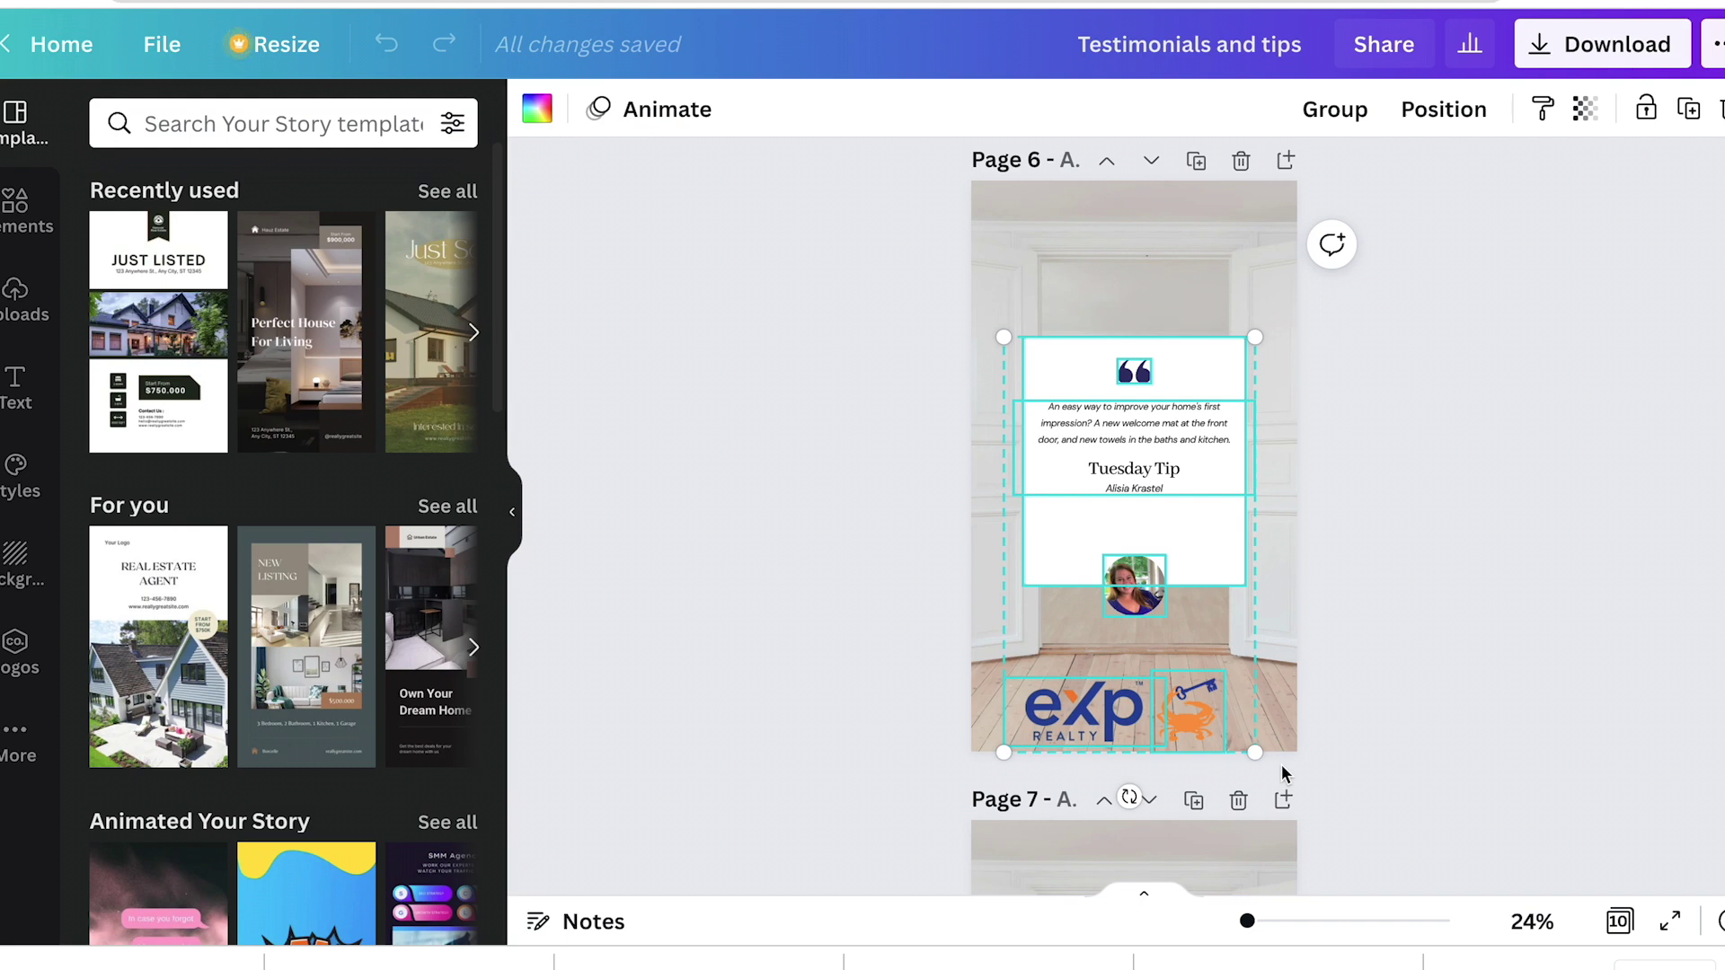
Step: Paste the Tuesday Tip card onto a new Page 11 and edit its quote text
scroll(1281, 766, "down", 20)
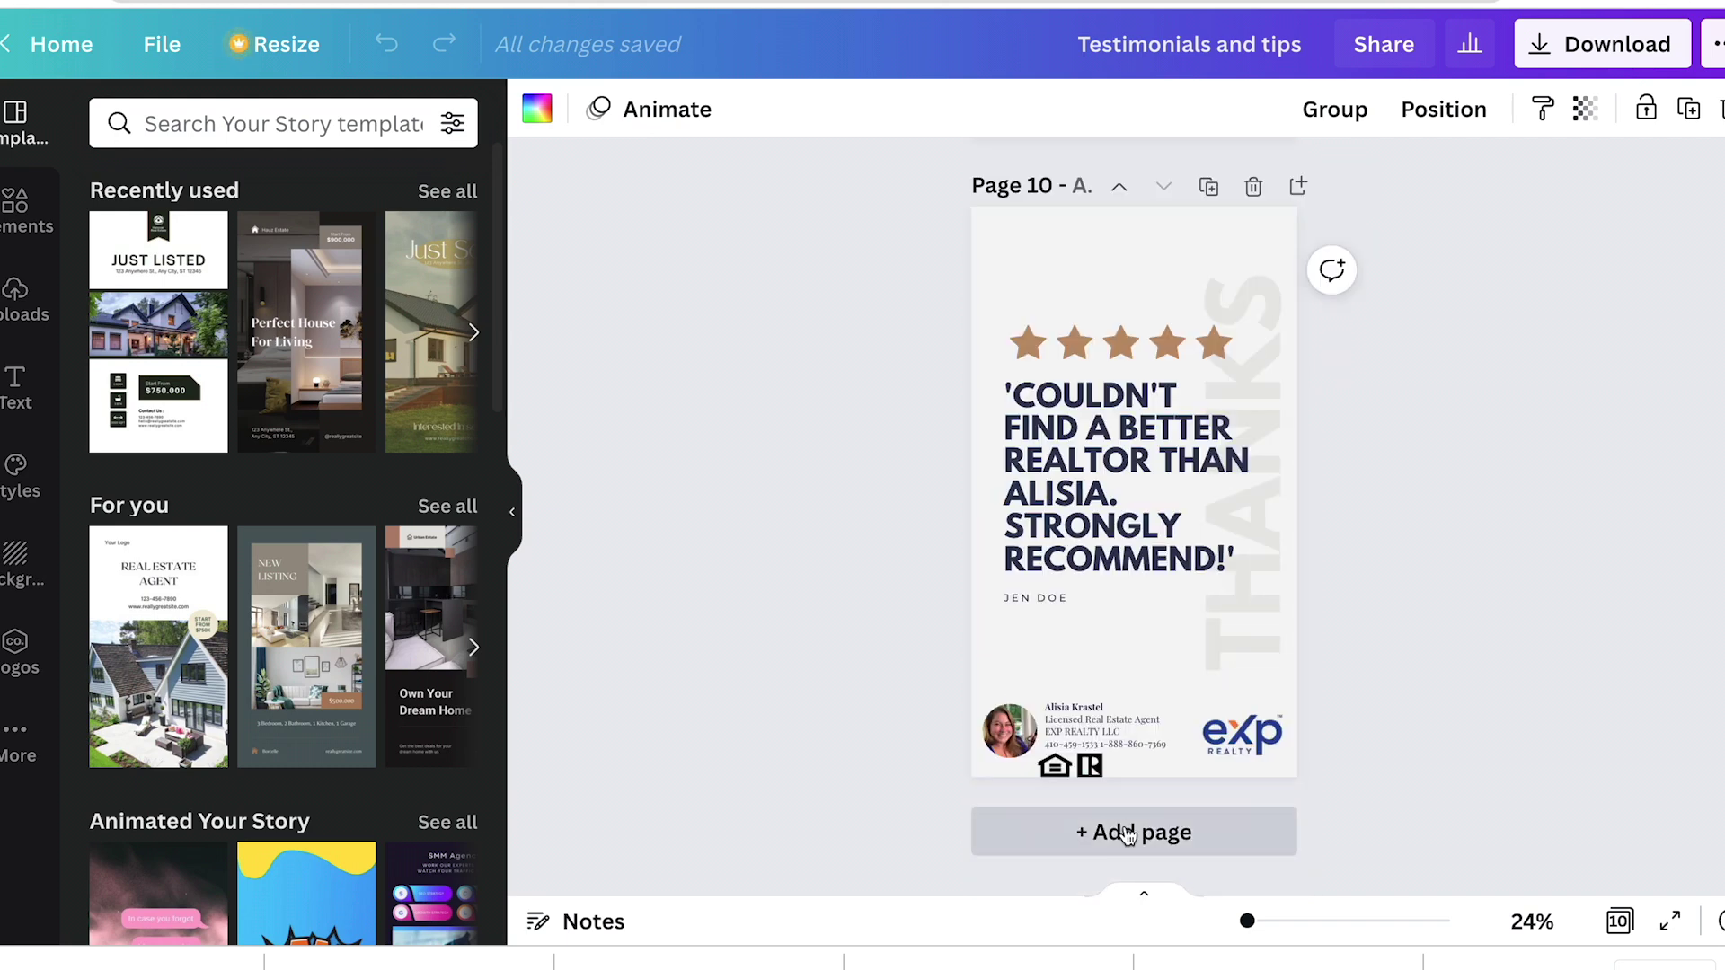
left_click(1127, 826)
key("ctrl+v")
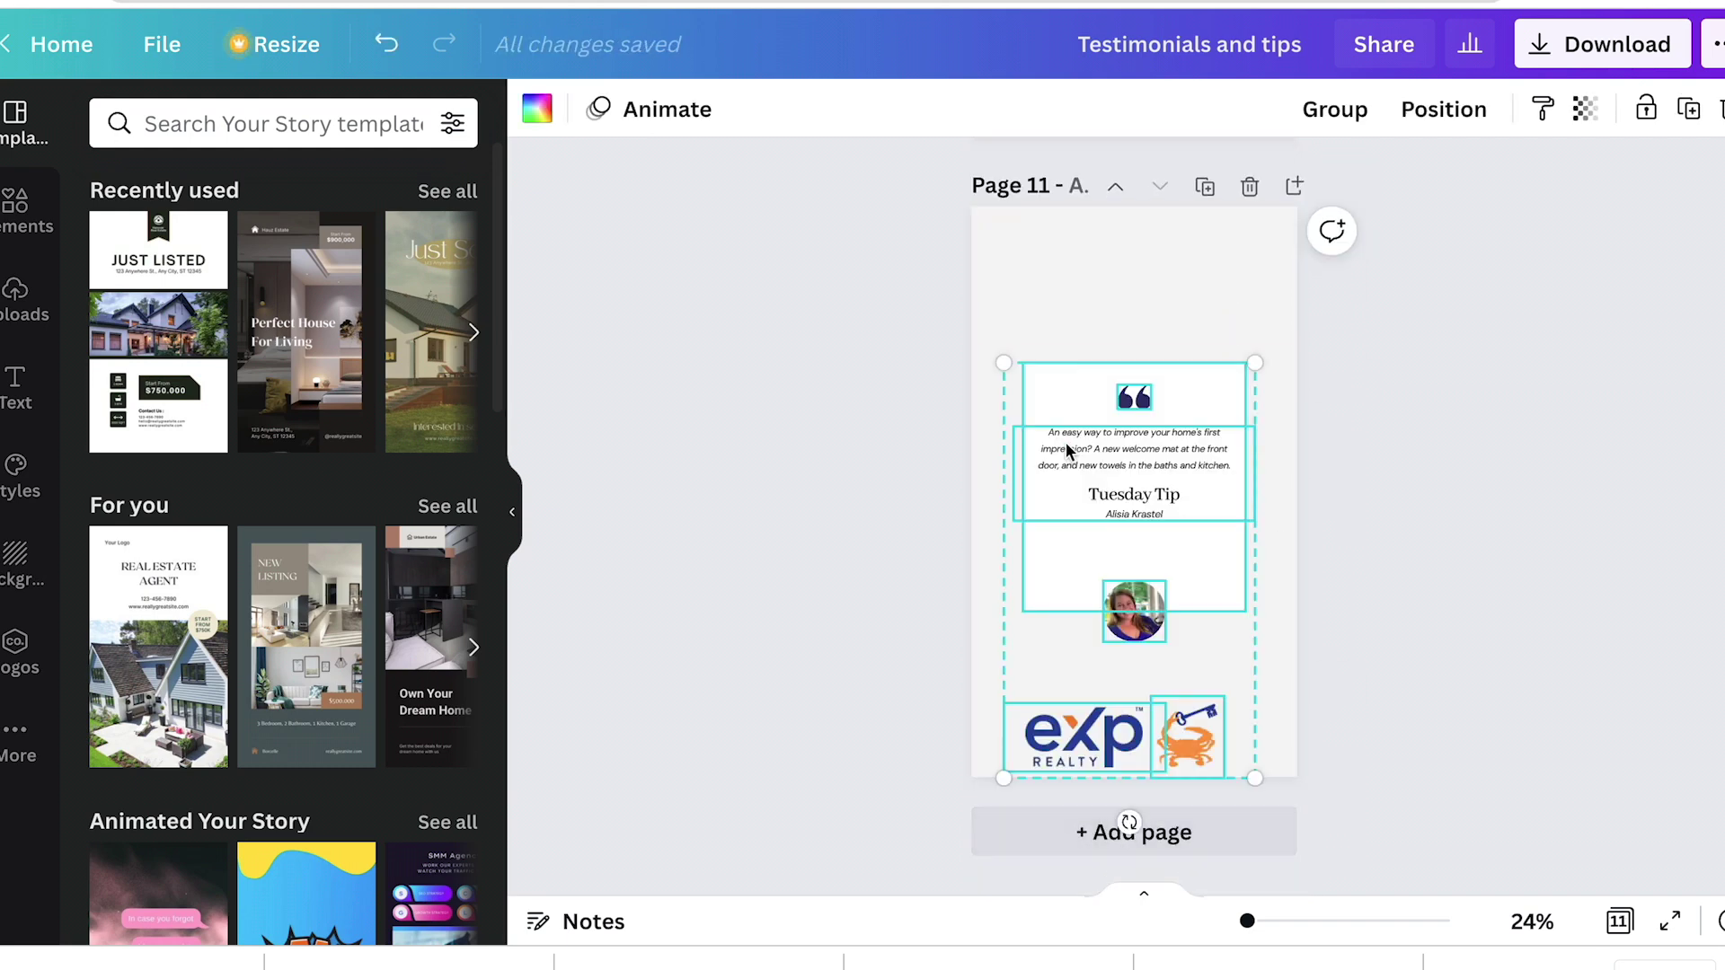
left_click(1415, 473)
double_click(1121, 469)
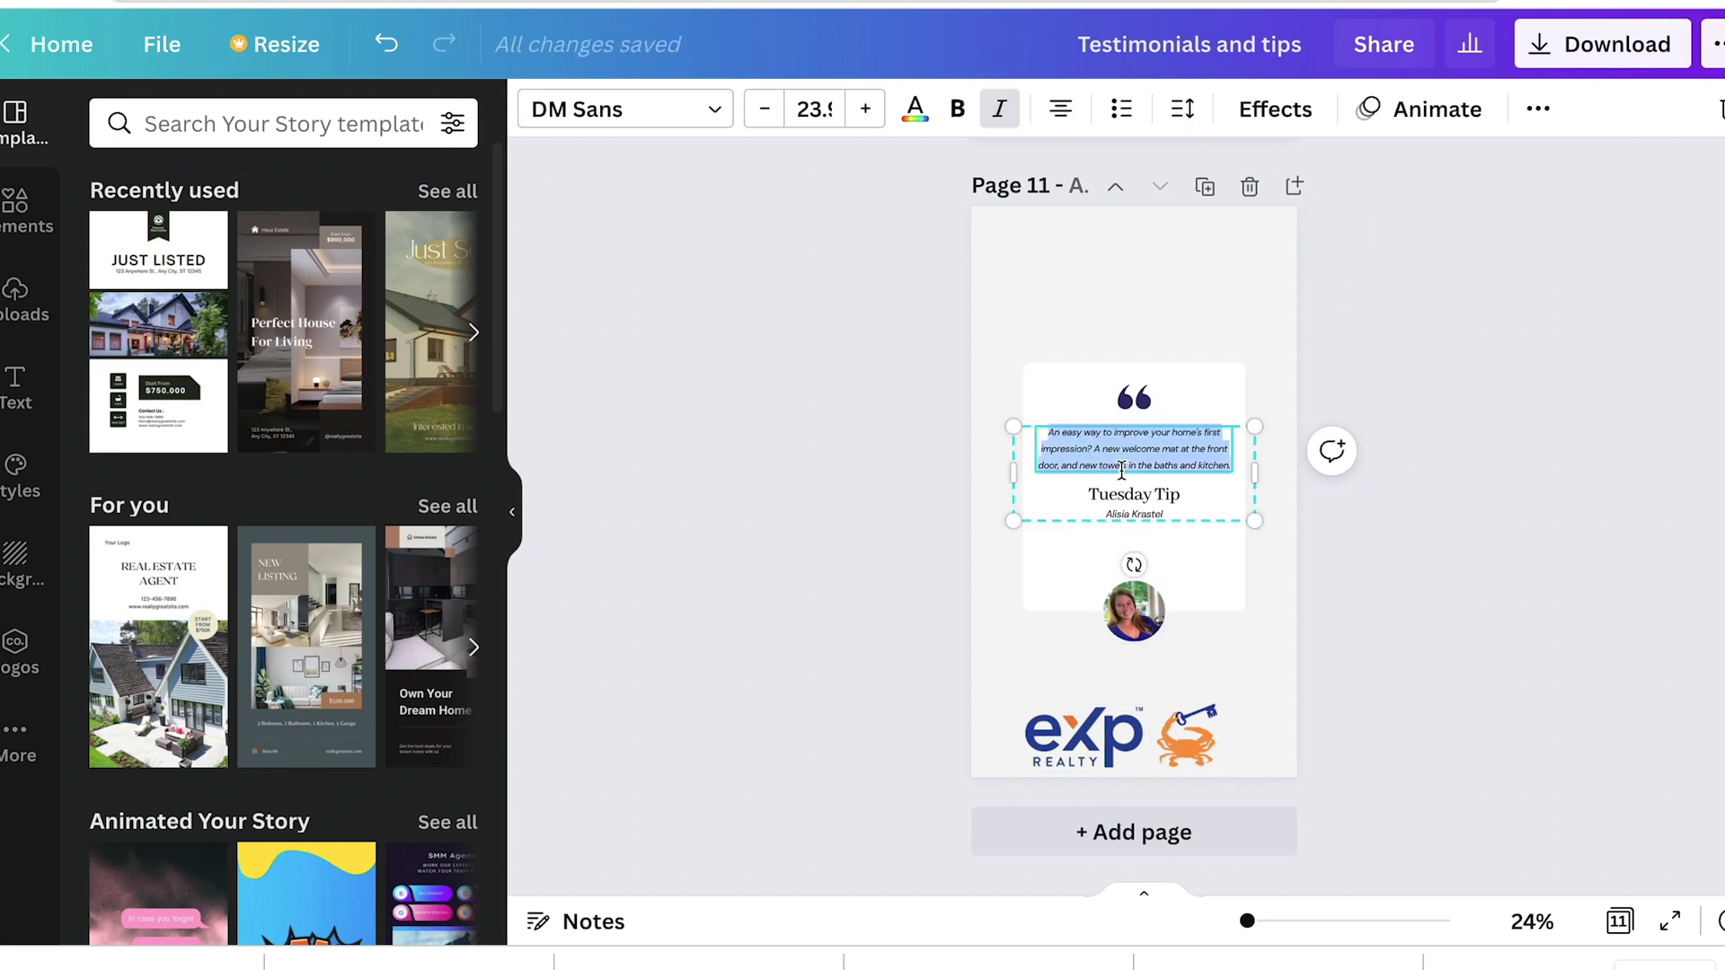
Step: Retype page 1's TESTIMONIAL heading as TIP
scroll(1409, 634, "up", 20)
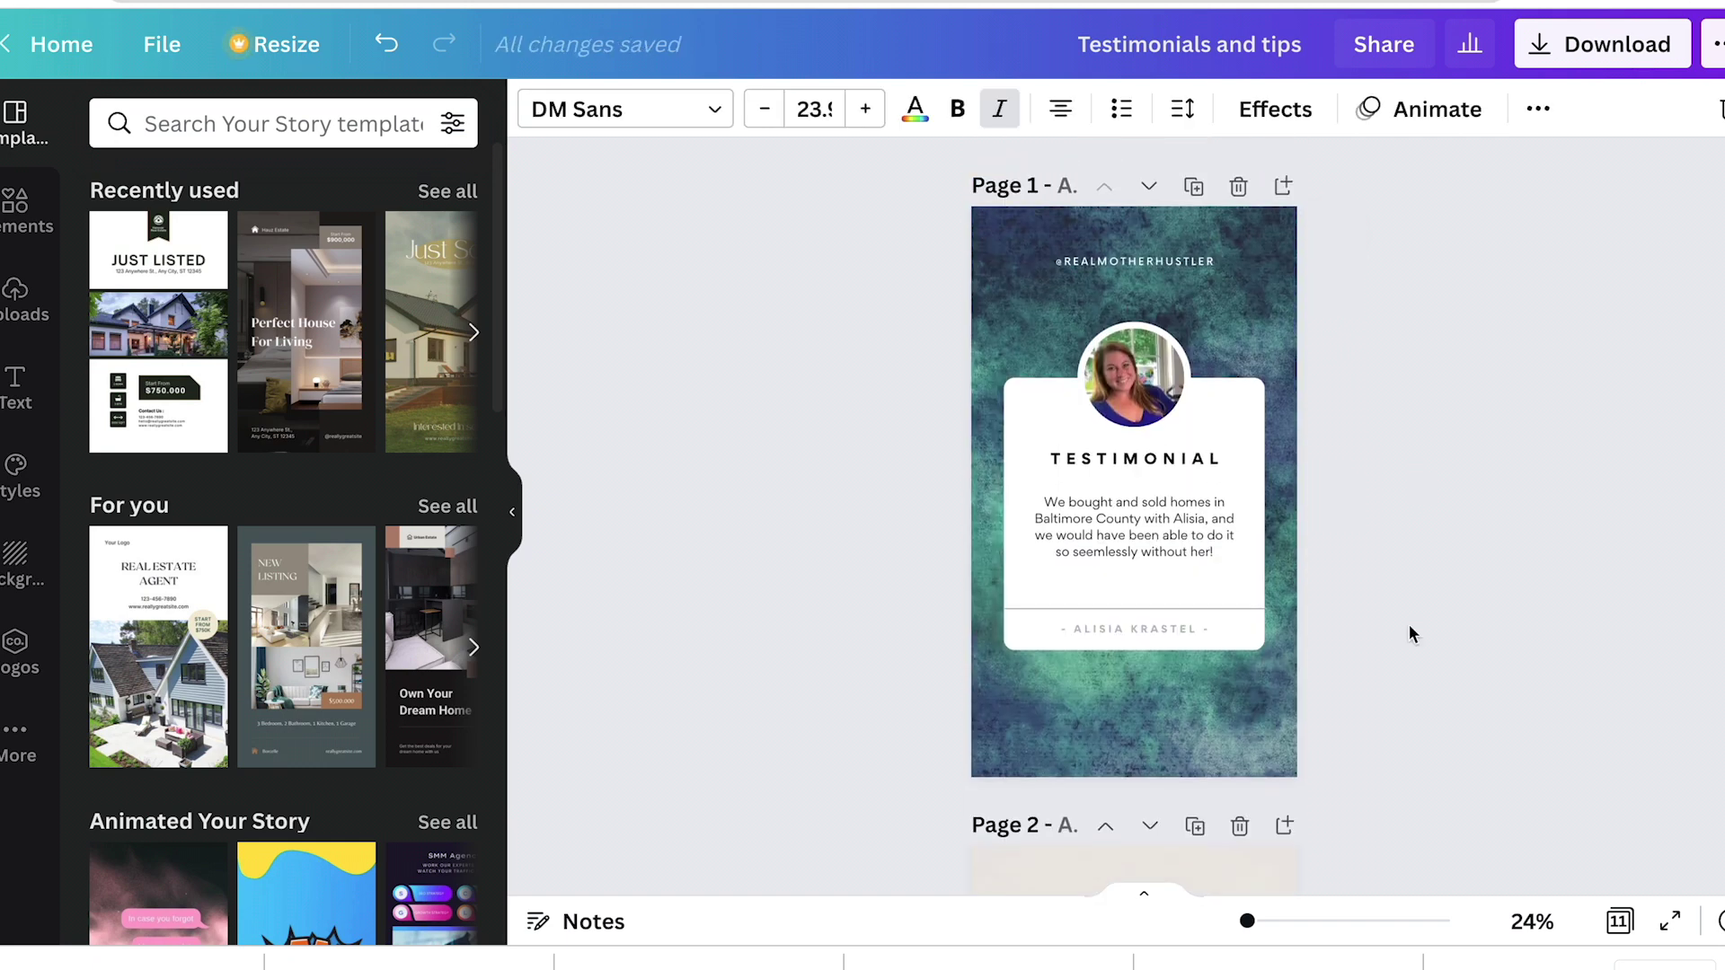
scroll(1410, 626, "down", 2)
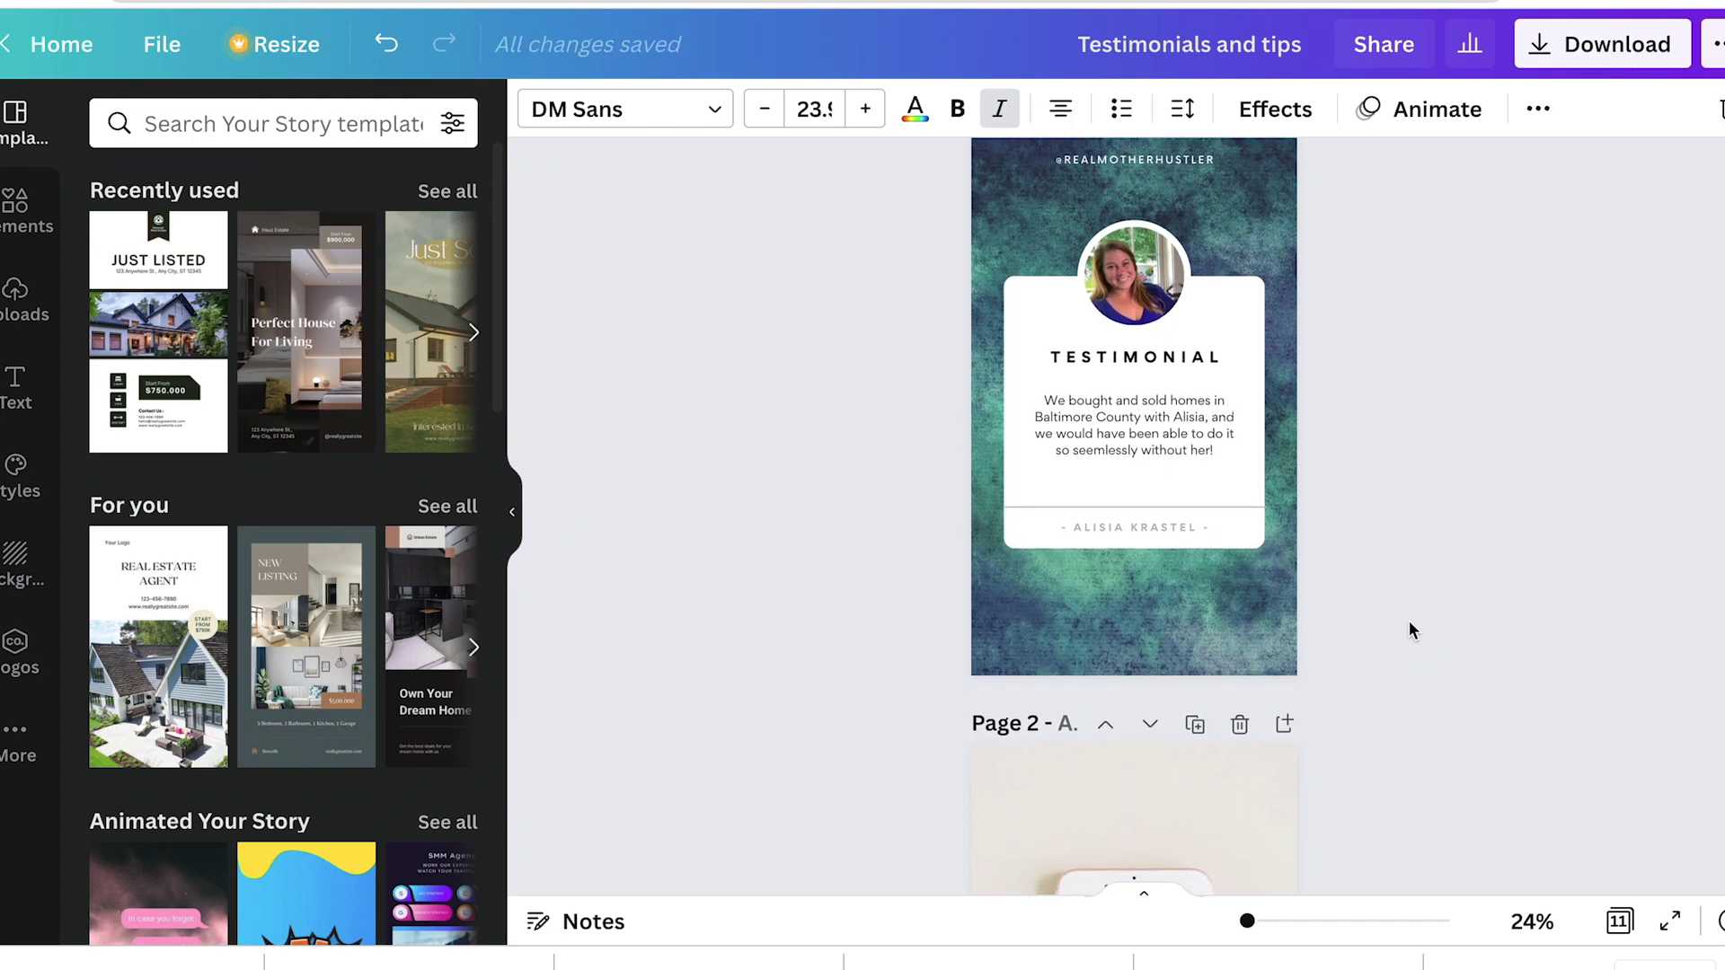
double_click(1134, 357)
type("TIP")
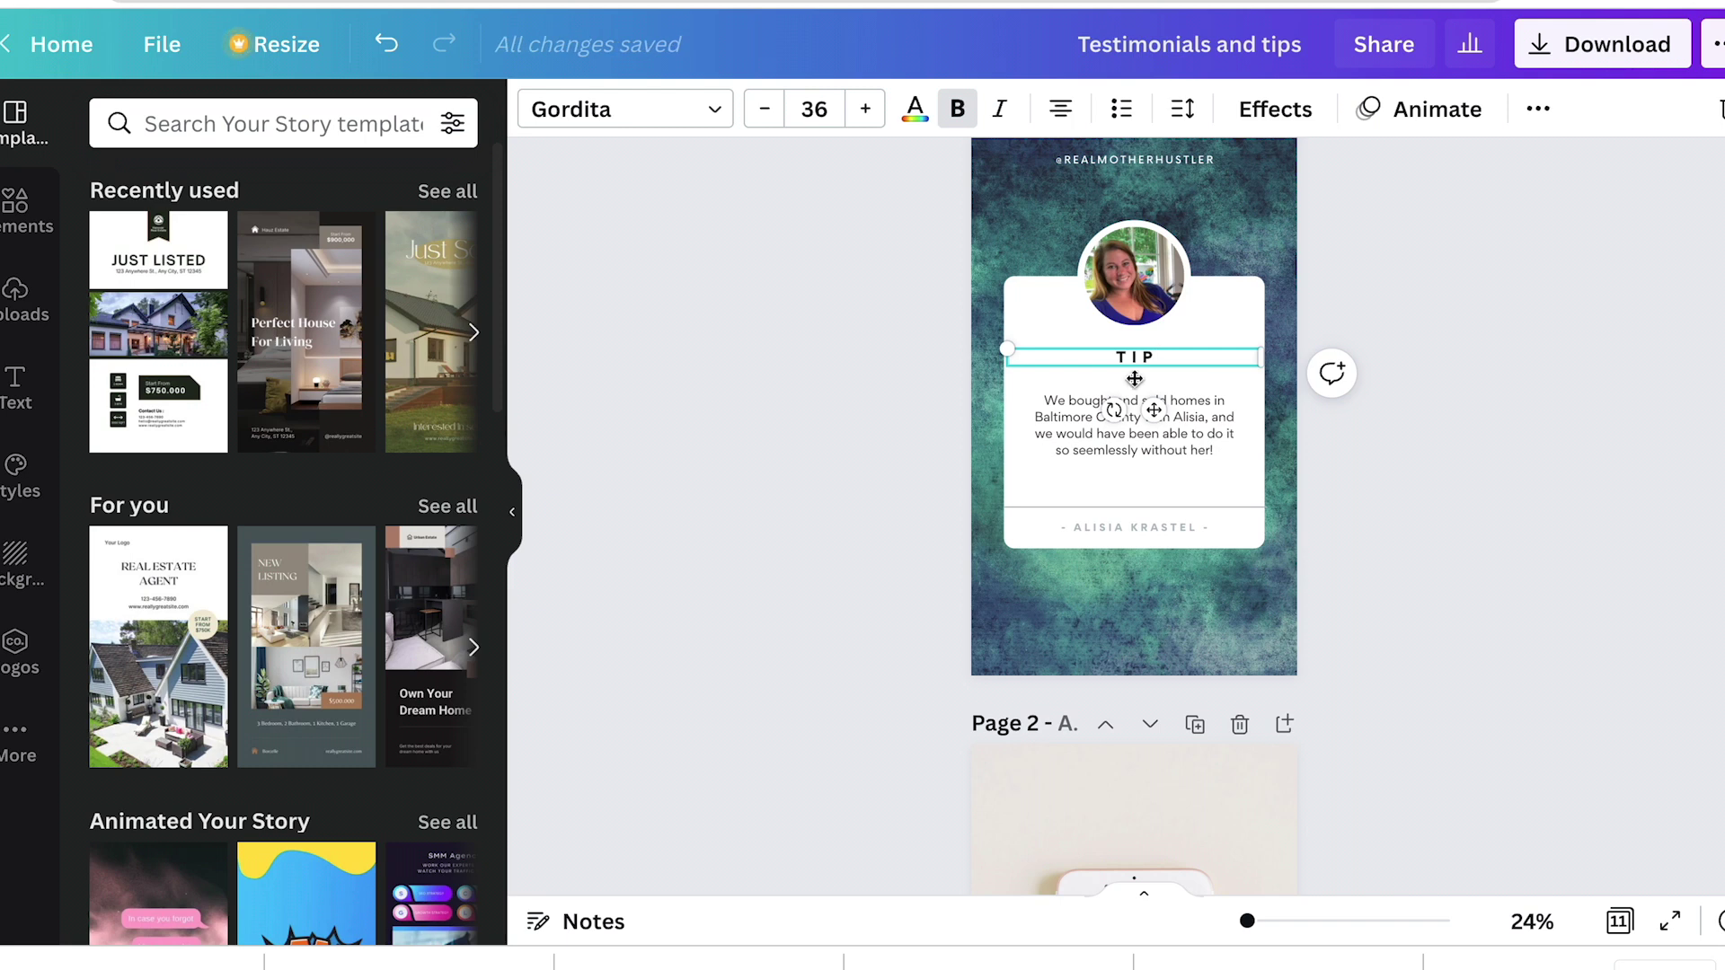
left_click(1103, 435)
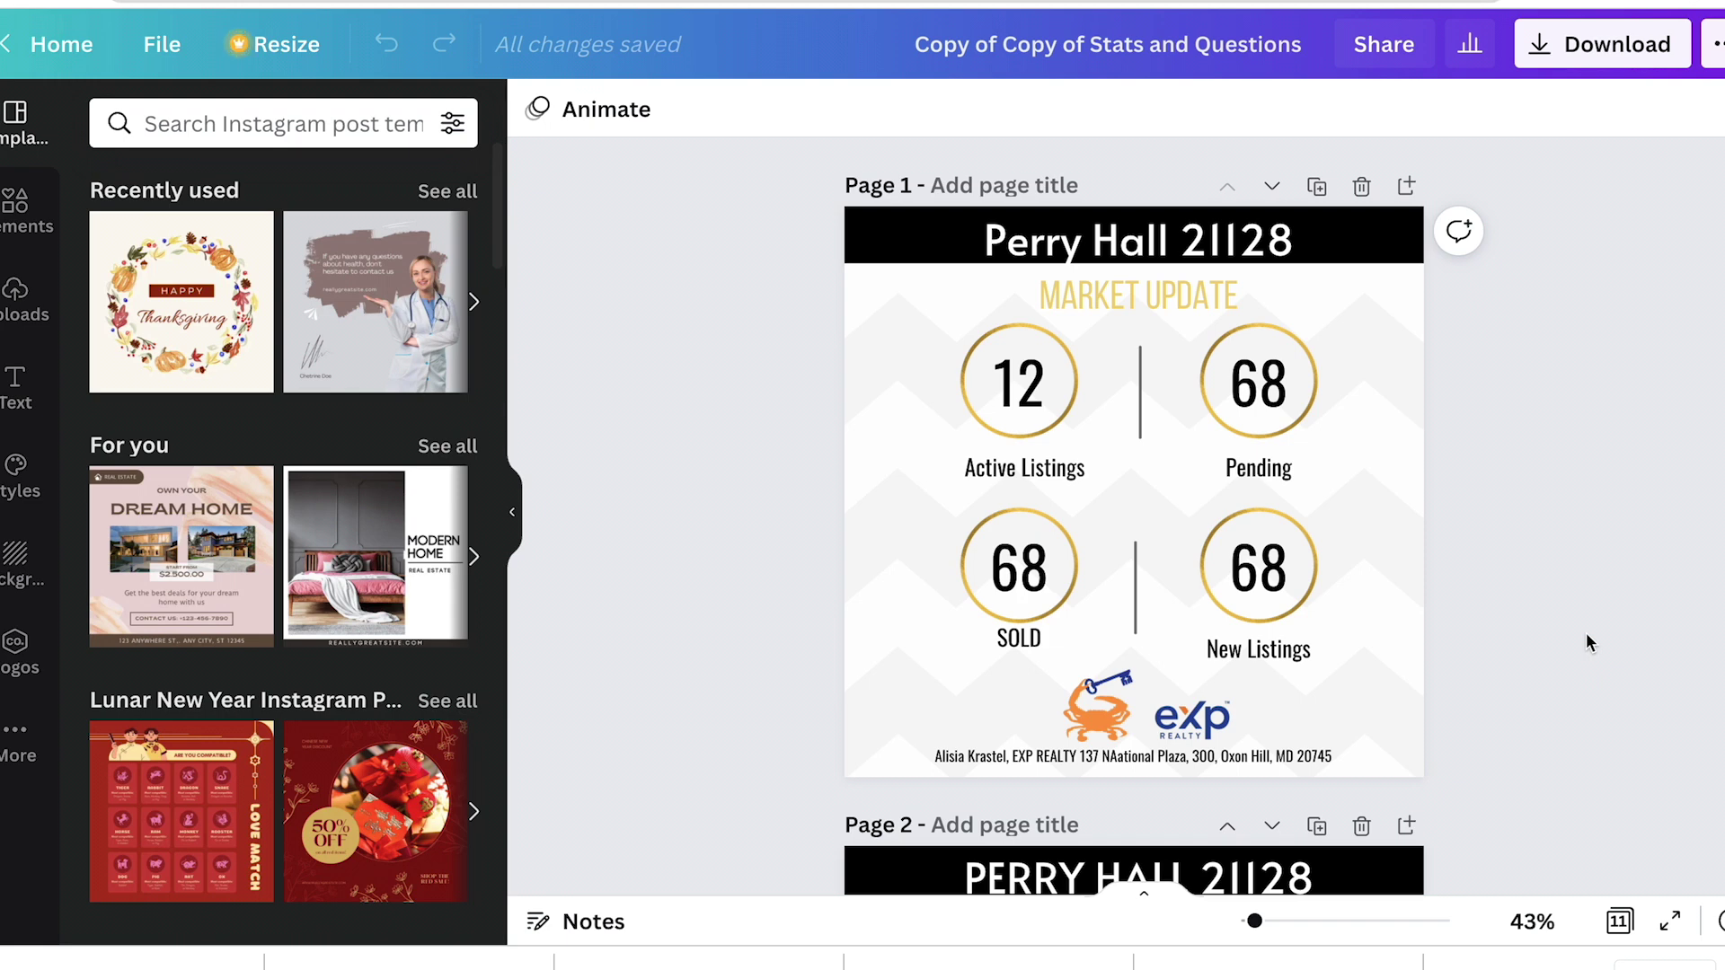
scroll(1560, 593, "down", 1)
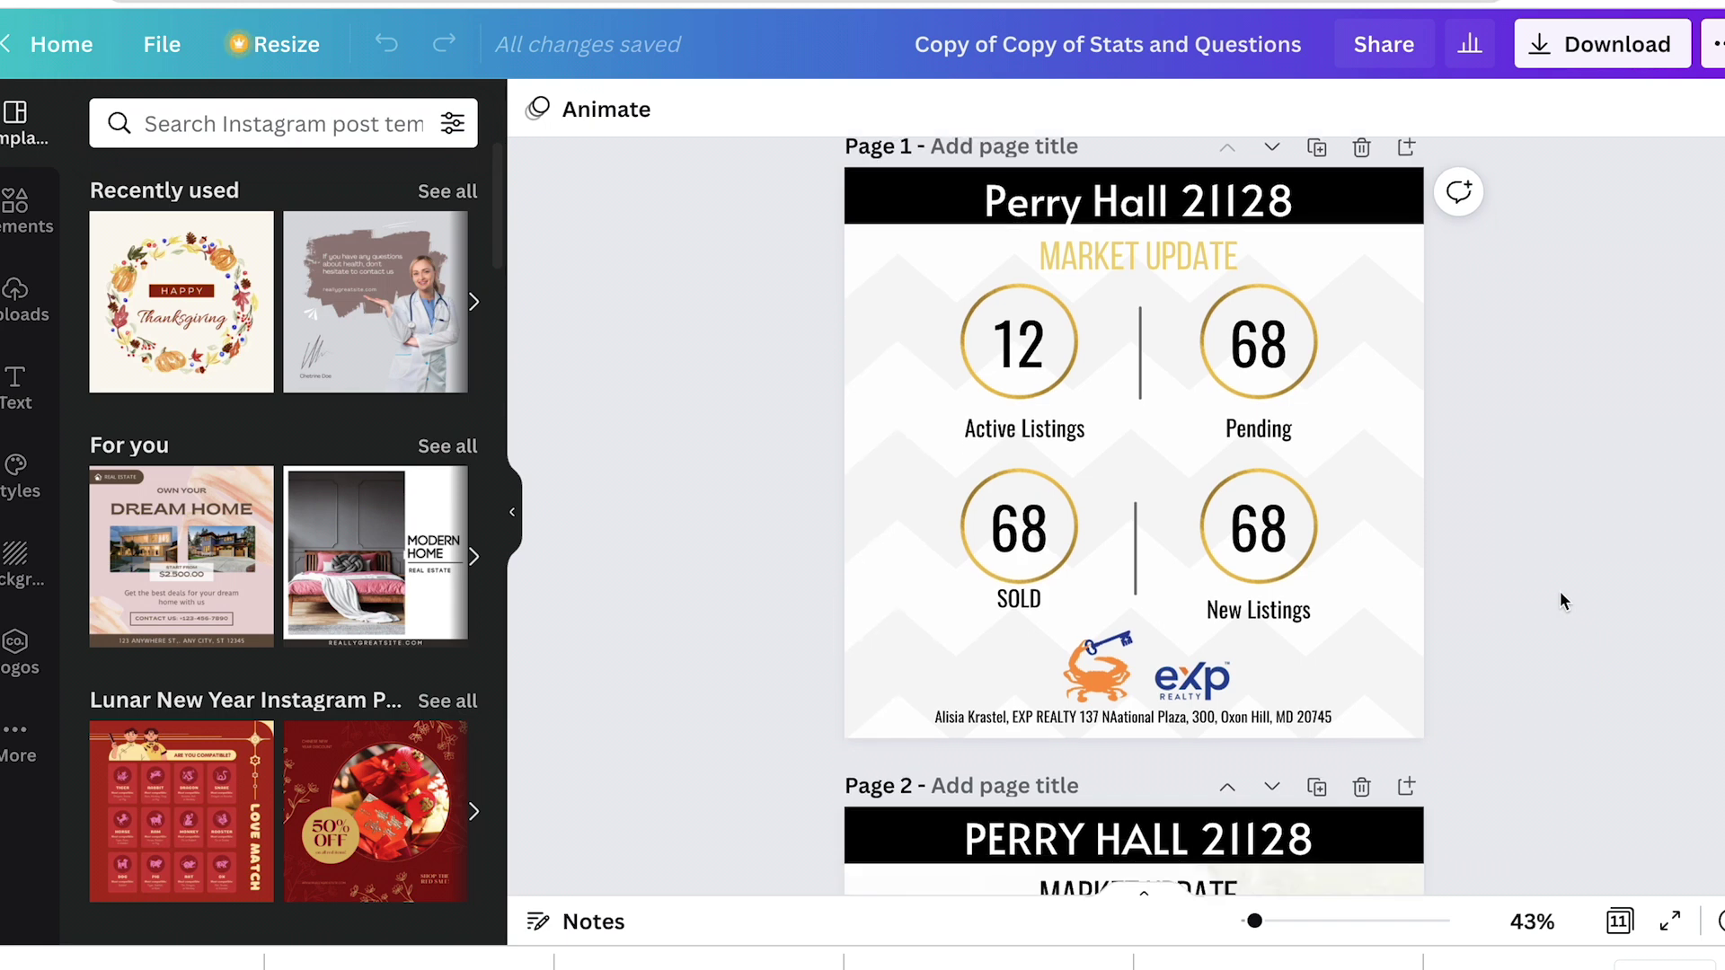
scroll(1560, 600, "down", 5)
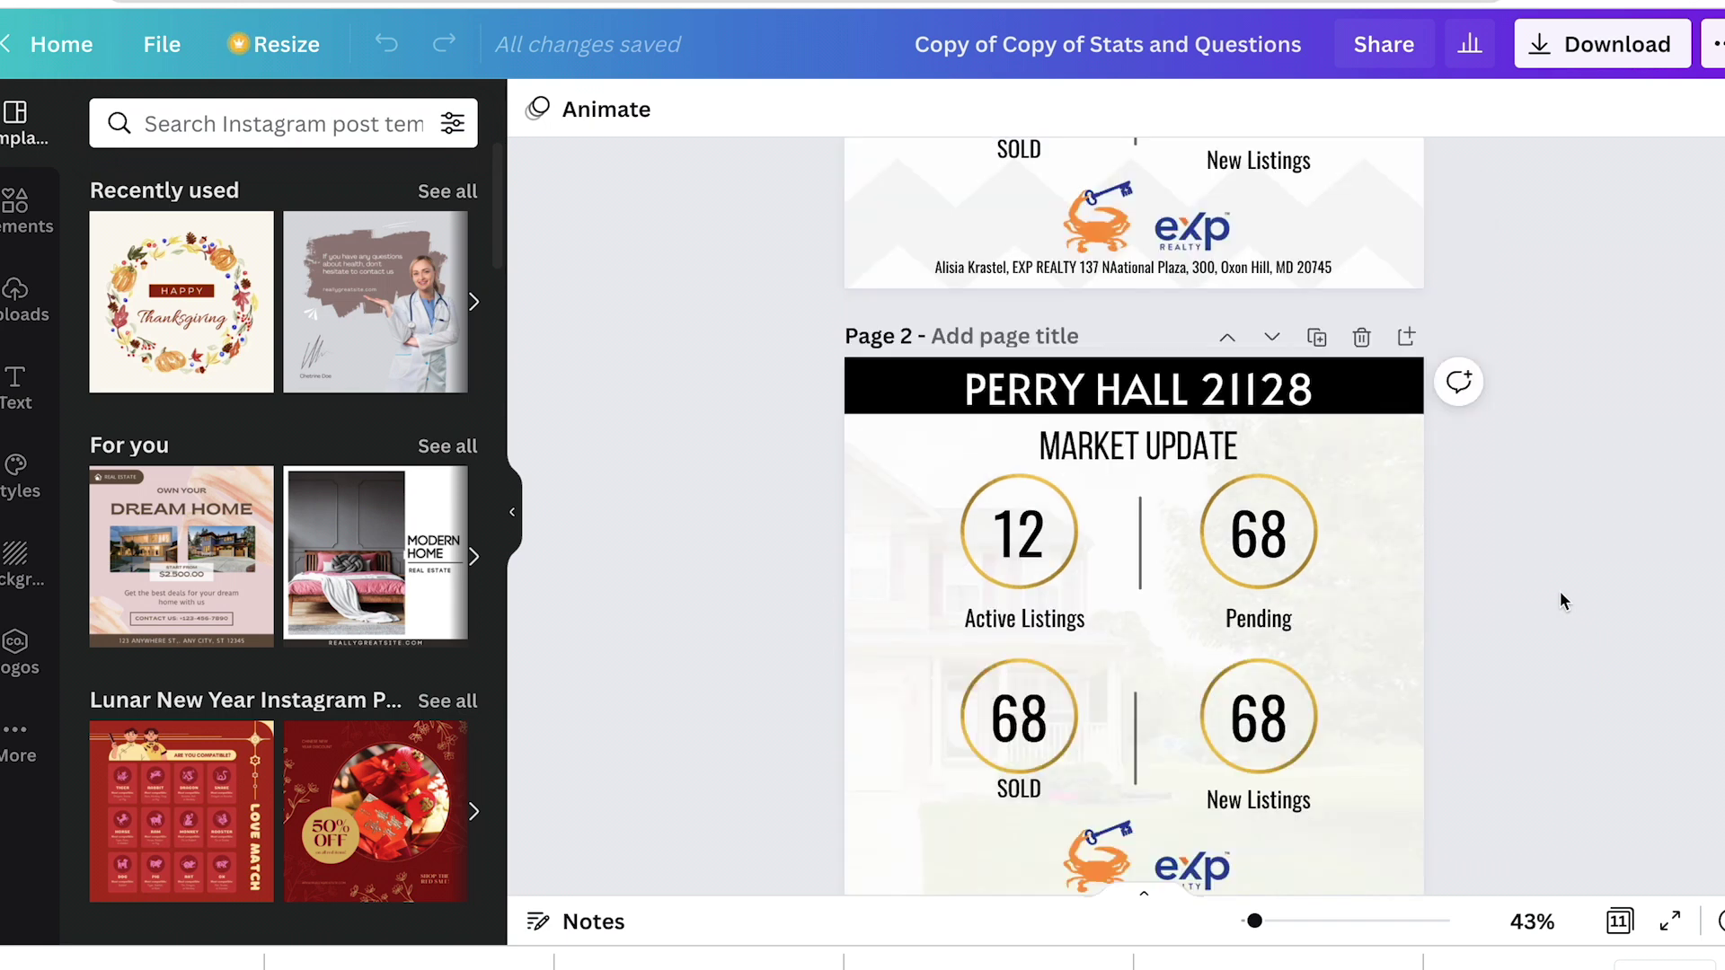
scroll(1560, 593, "down", 5)
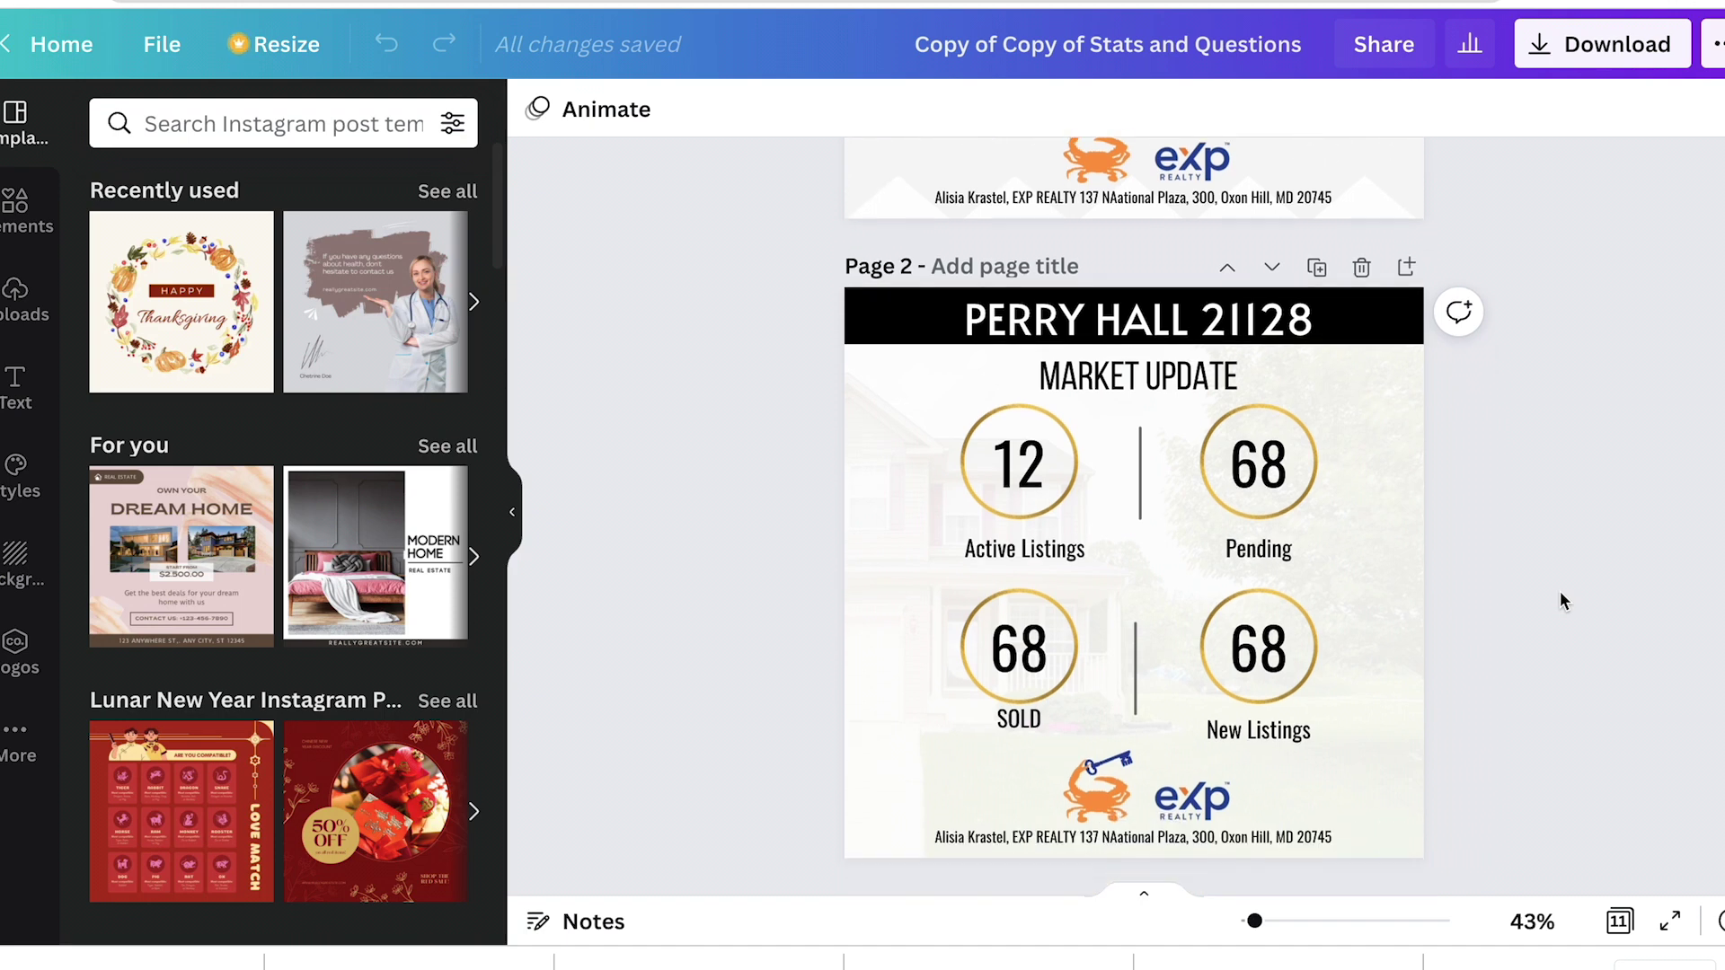
scroll(1560, 593, "down", 5)
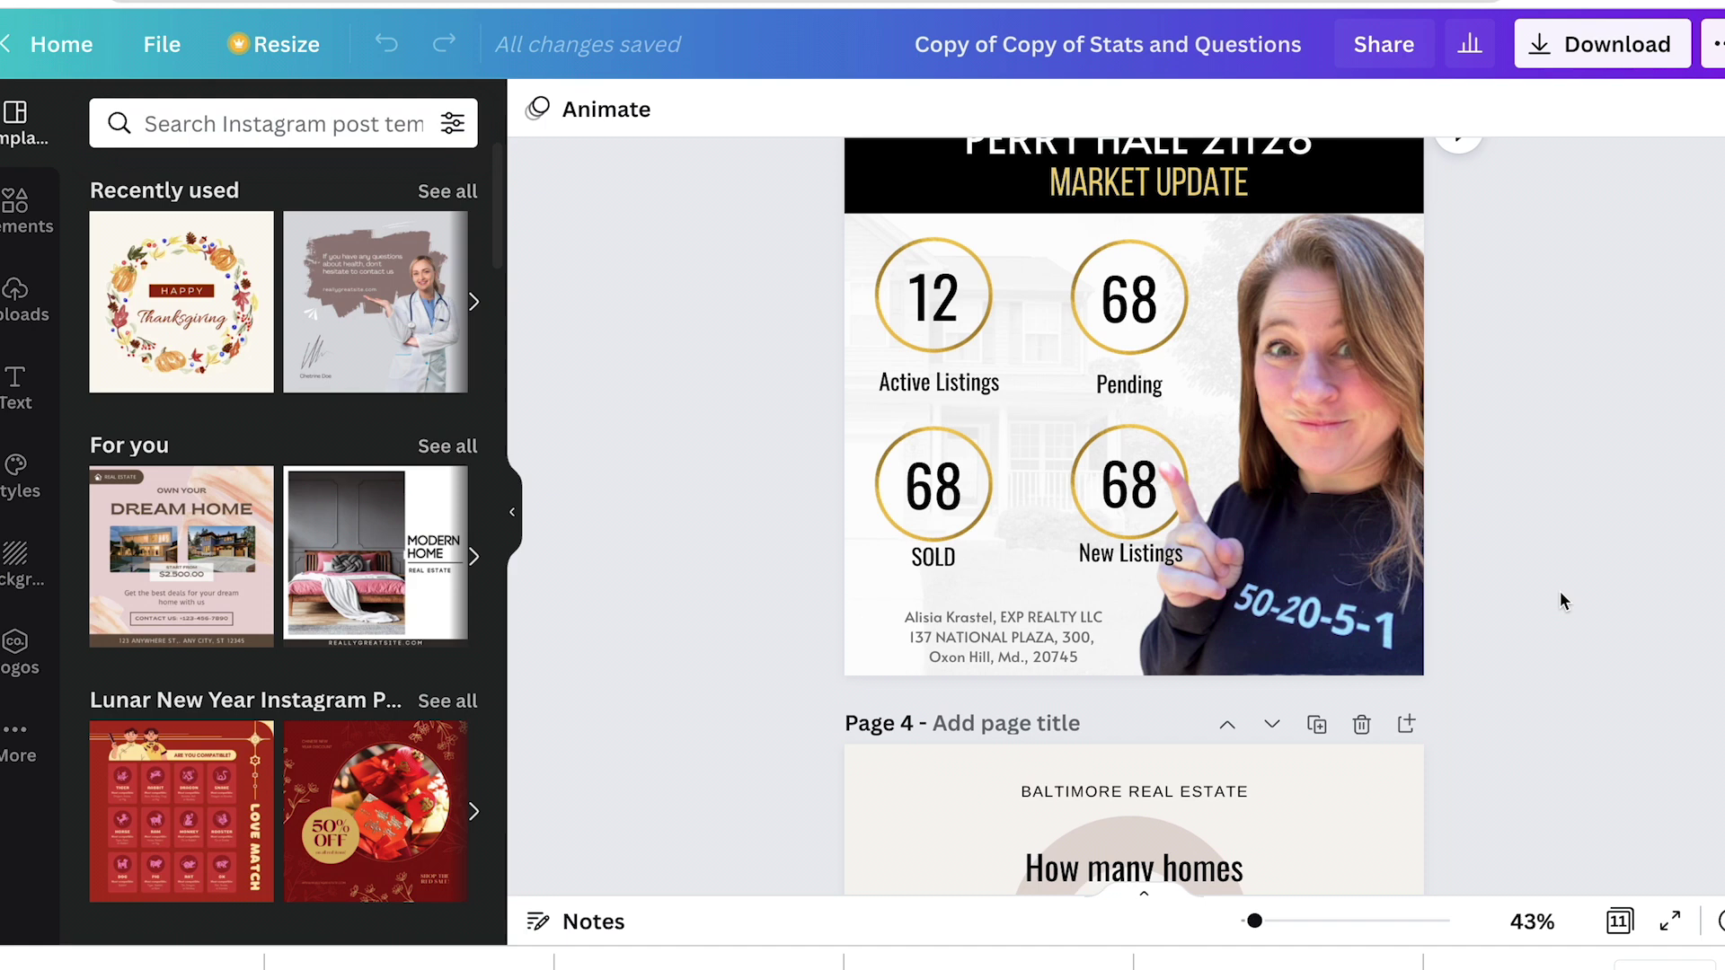
scroll(1559, 595, "down", 6)
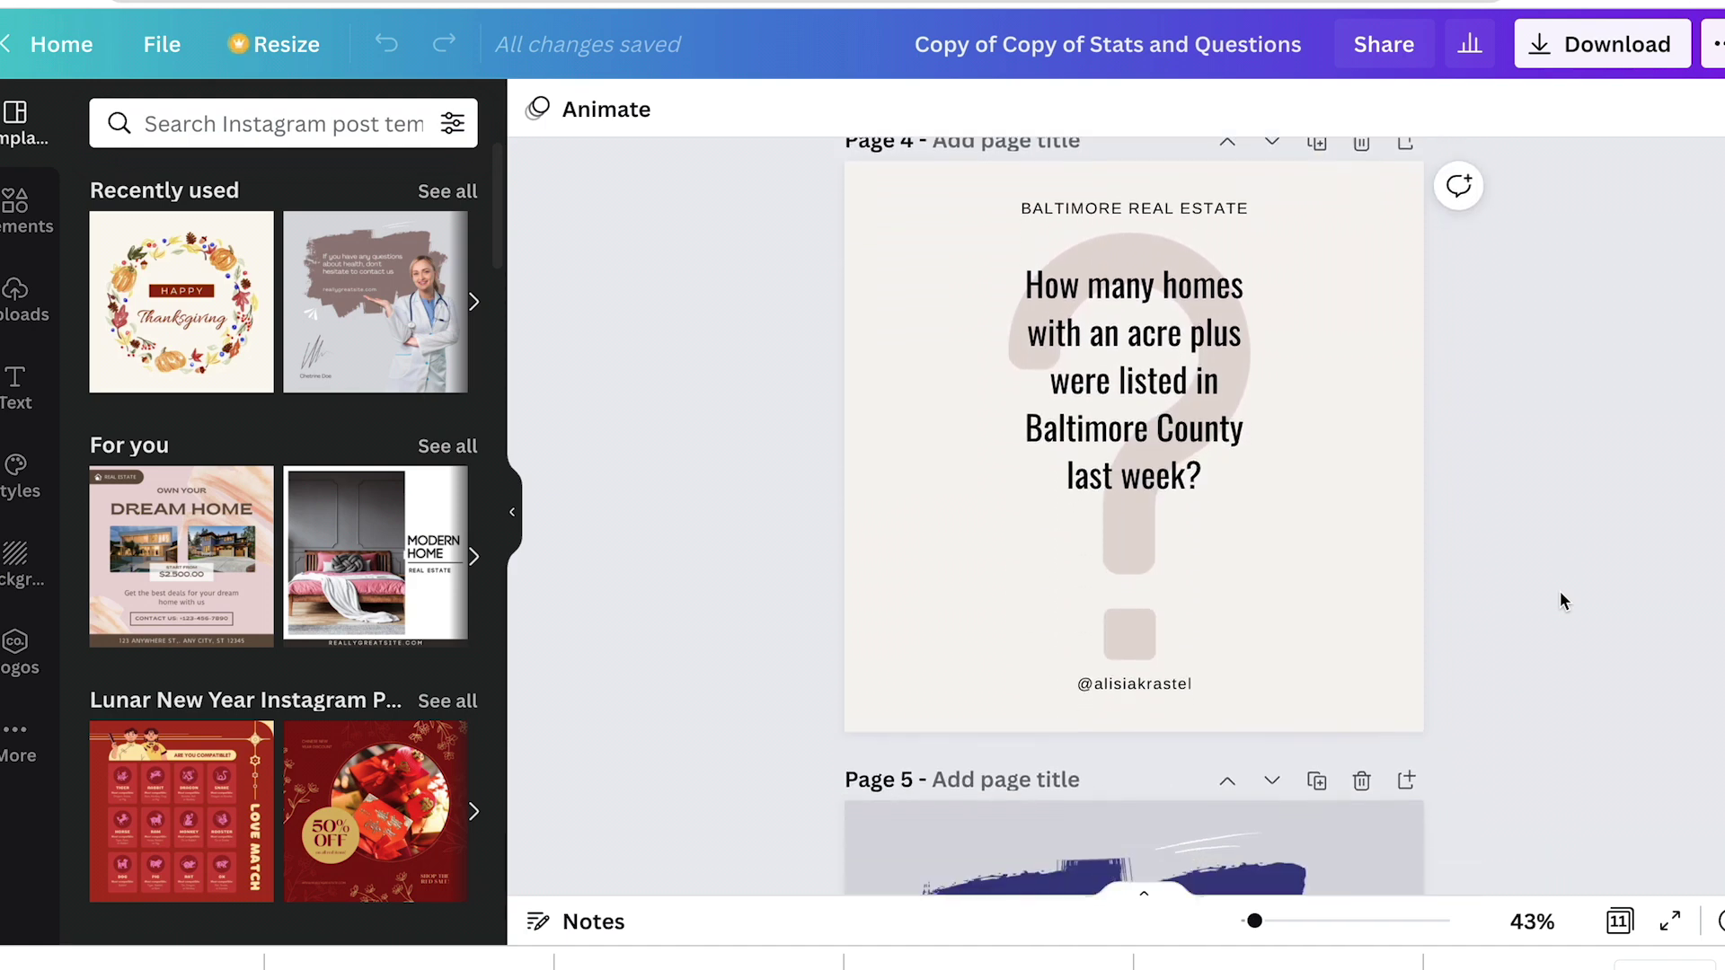
scroll(1560, 600, "down", 5)
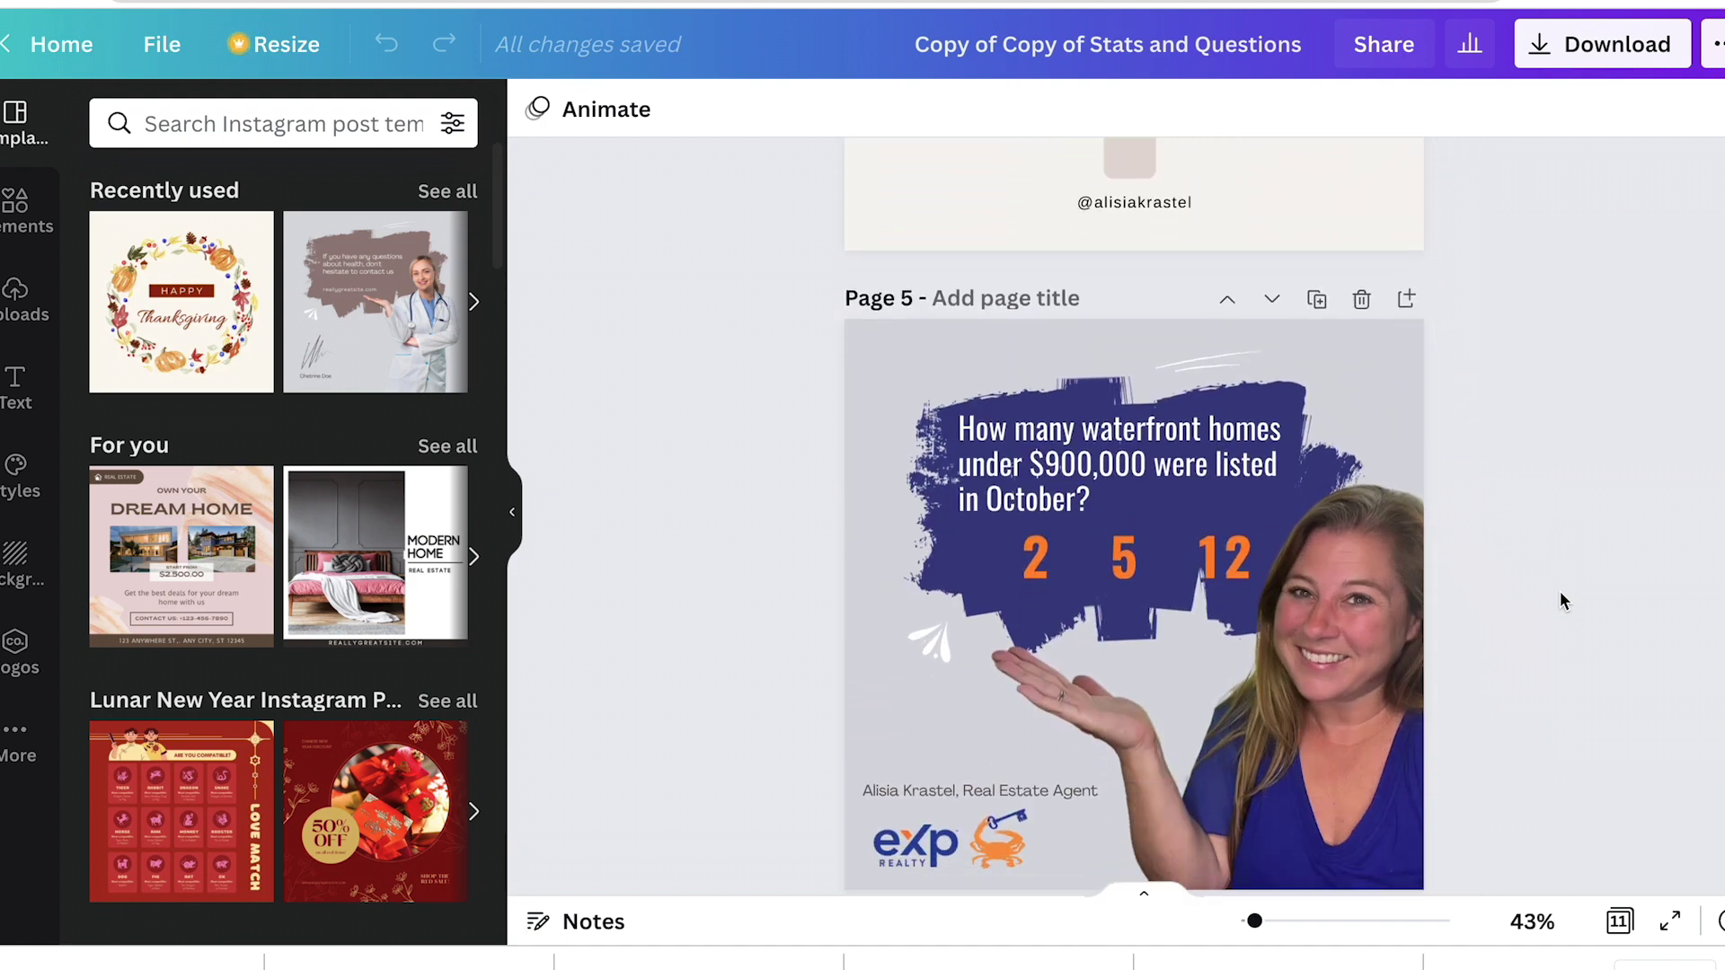
scroll(1560, 591, "down", 3)
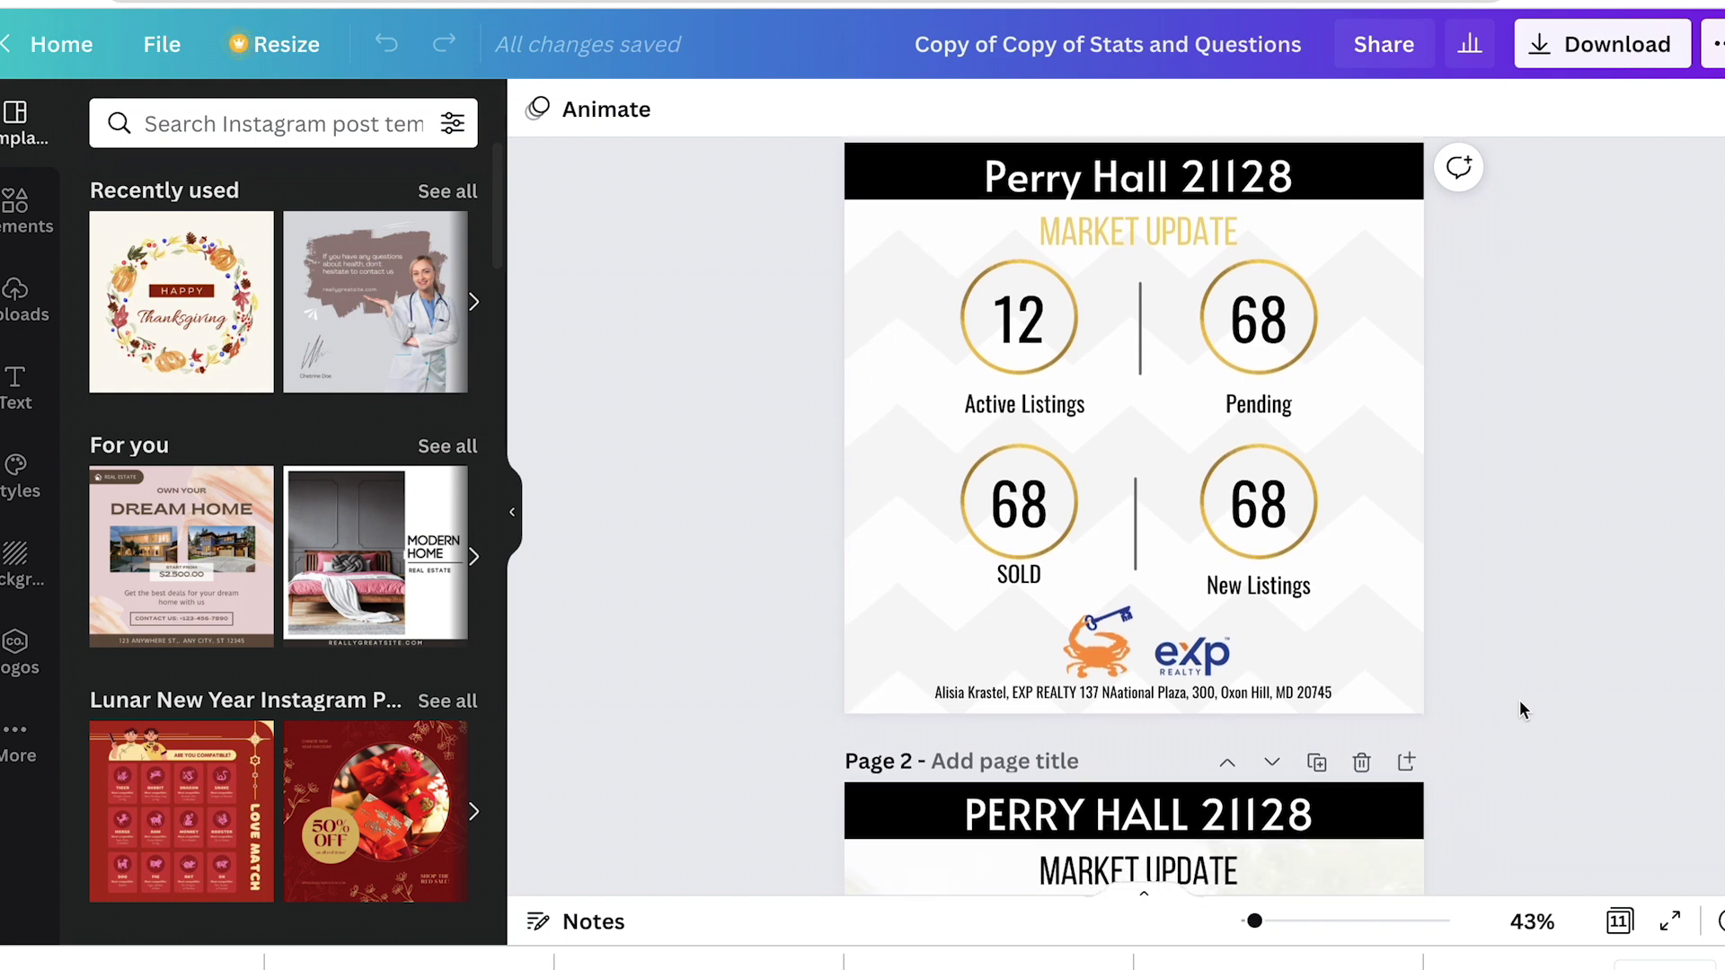
Step: Check the Perry Hall 21128 title and the Active Listings label on page 1
double_click(1136, 180)
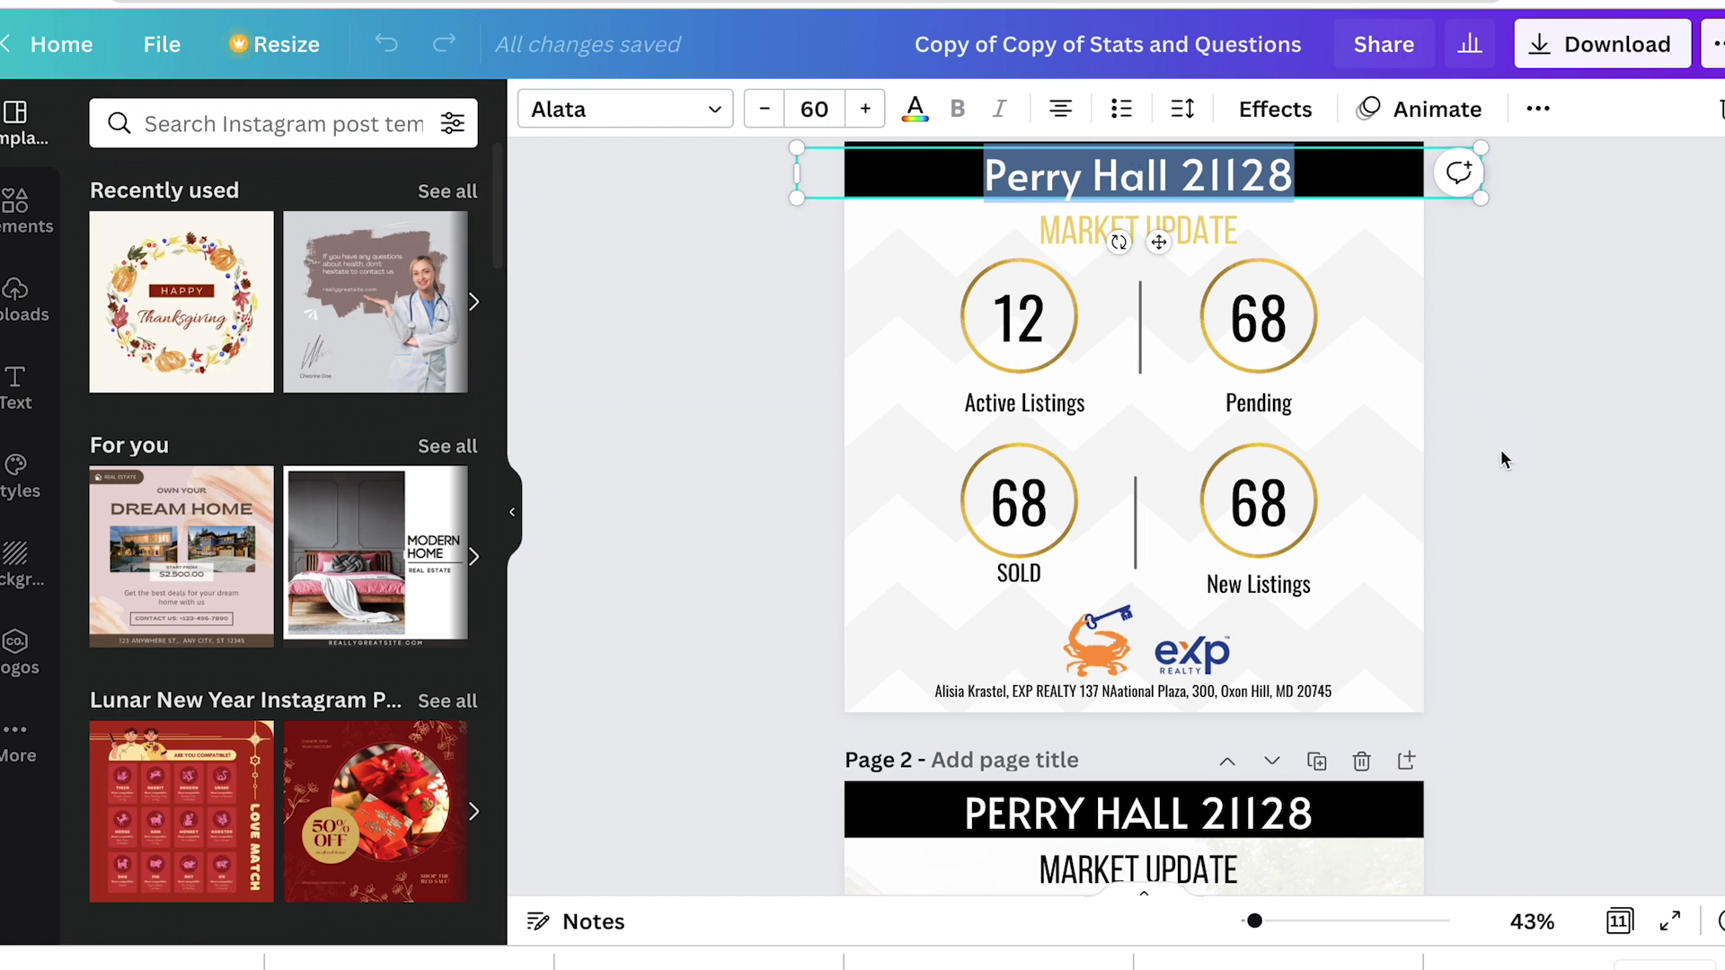
scroll(1501, 456, "down", 3)
scroll(1501, 456, "up", 1)
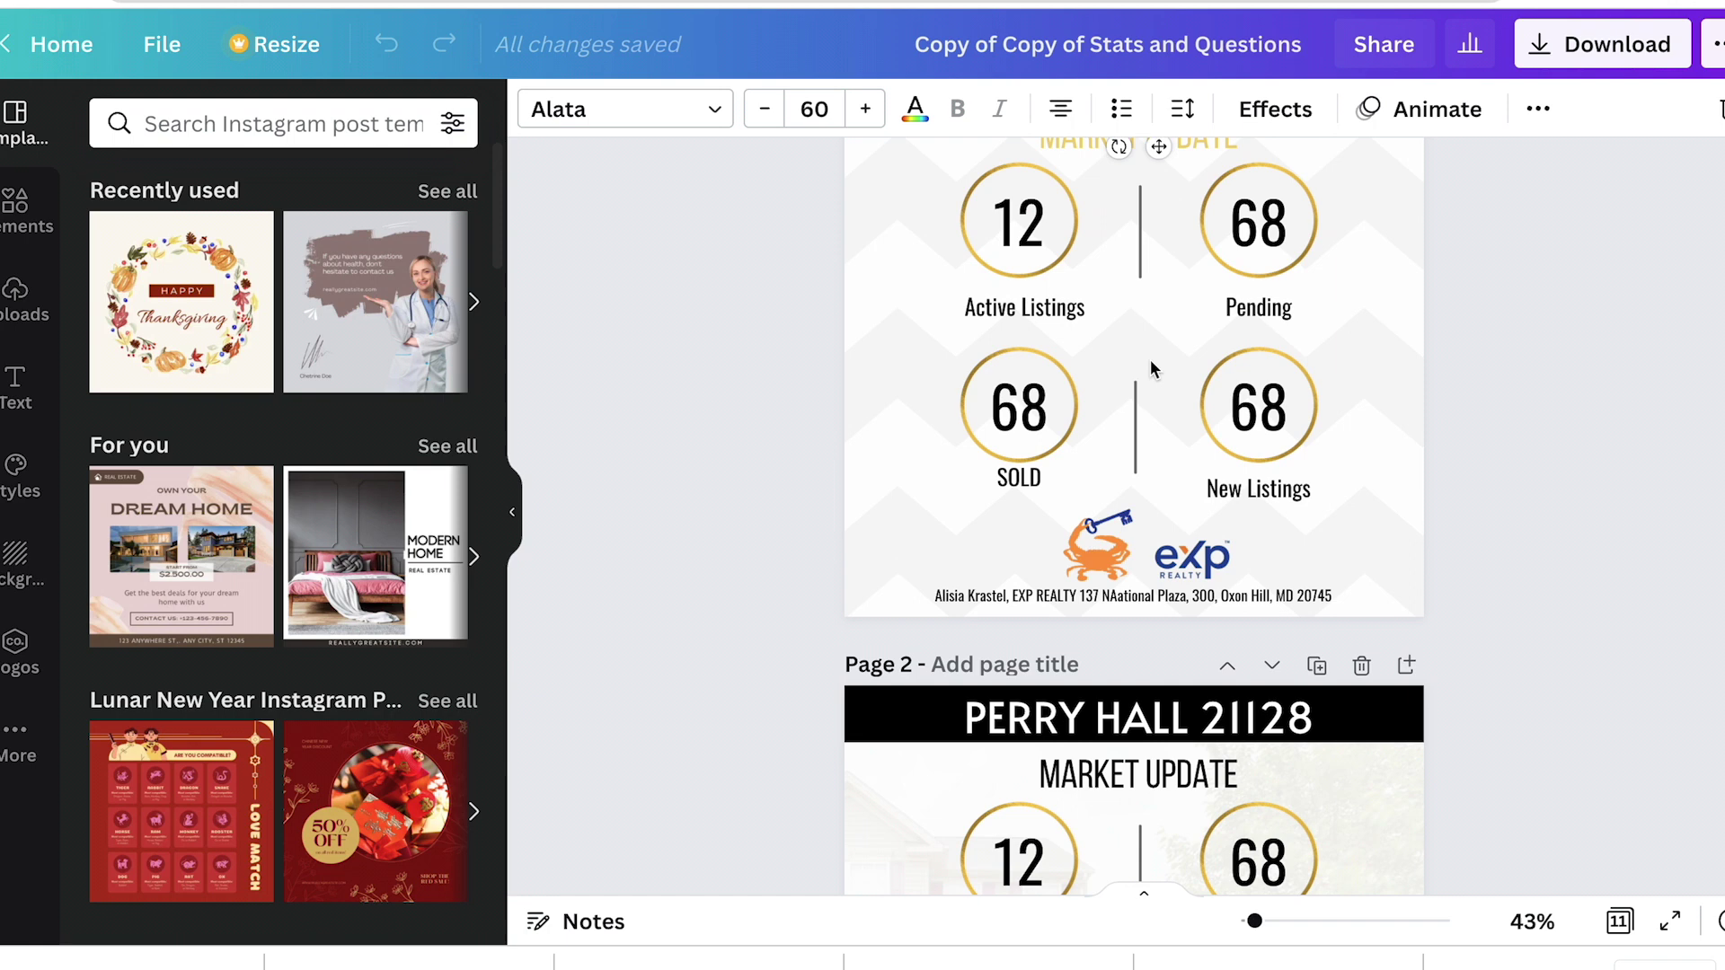
double_click(1033, 308)
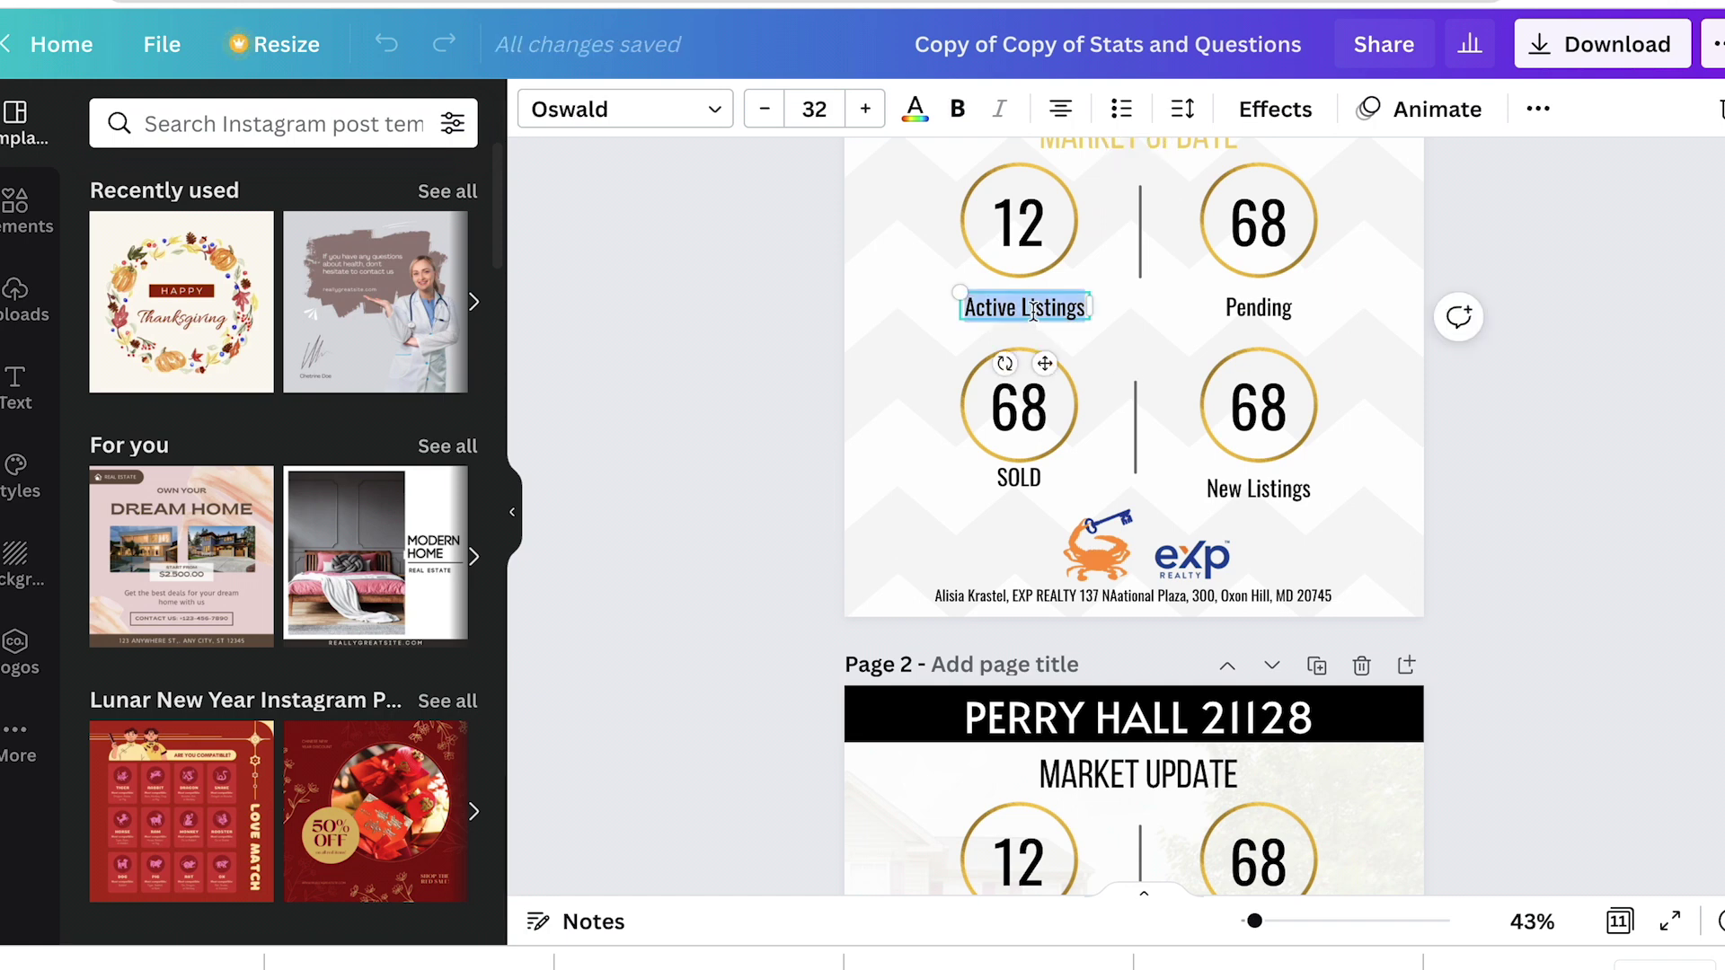
scroll(1118, 325, "up", 1)
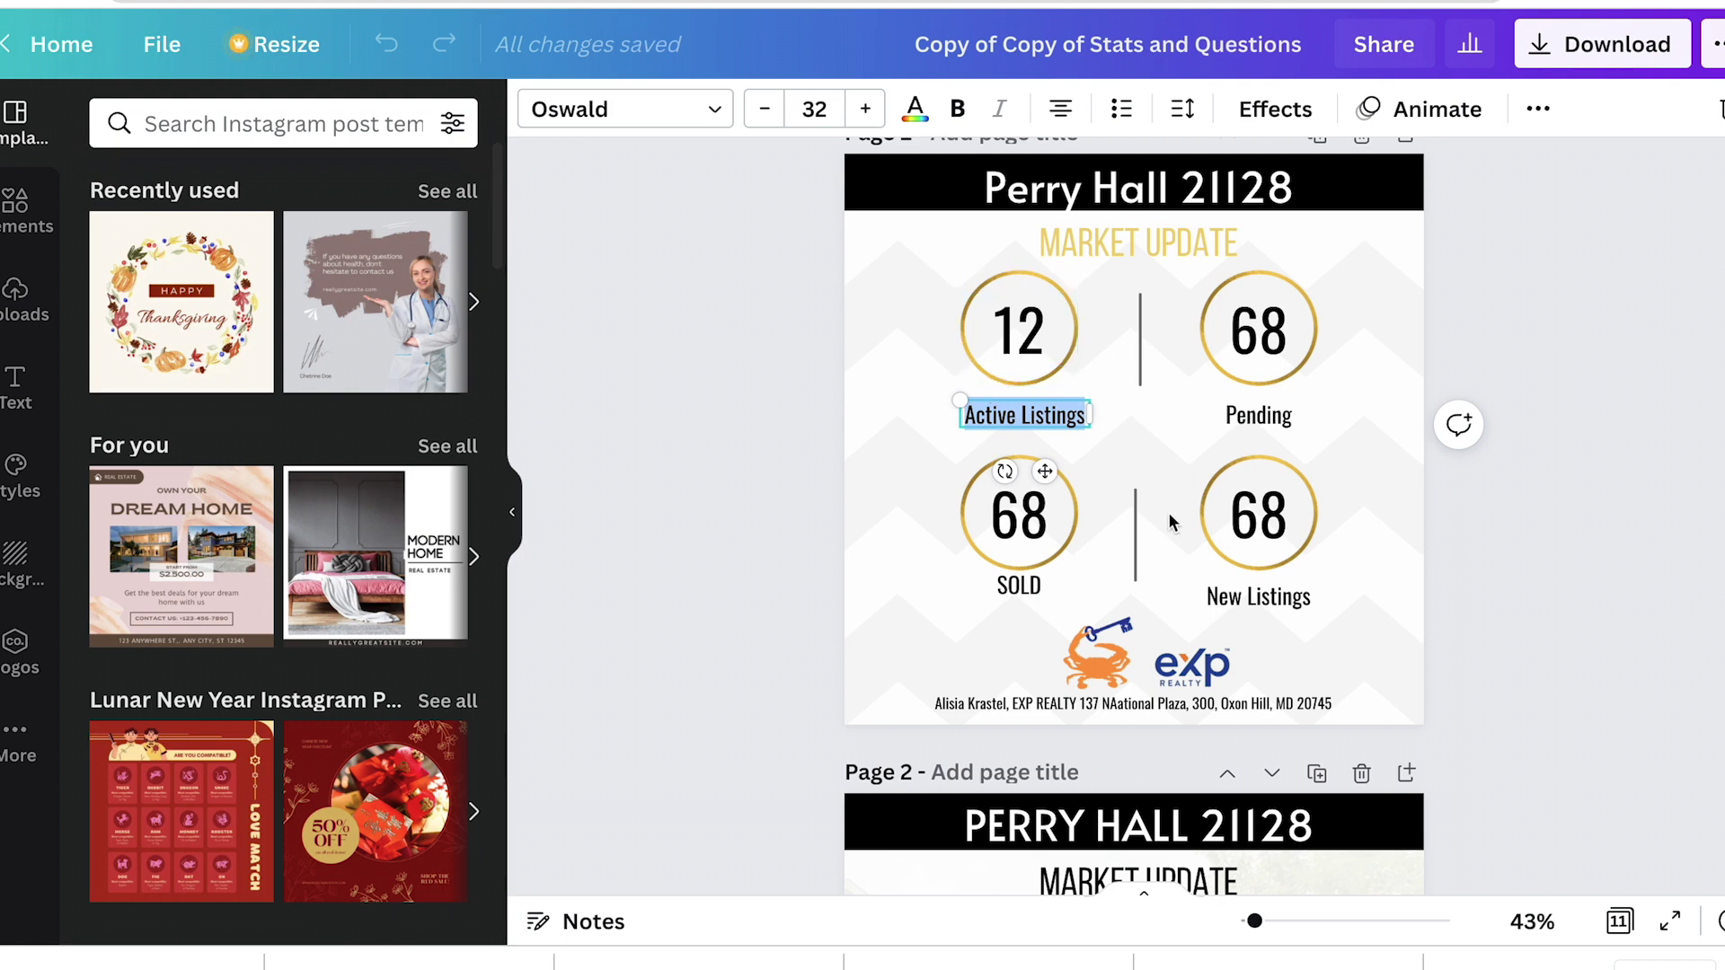
scroll(1168, 656, "down", 6)
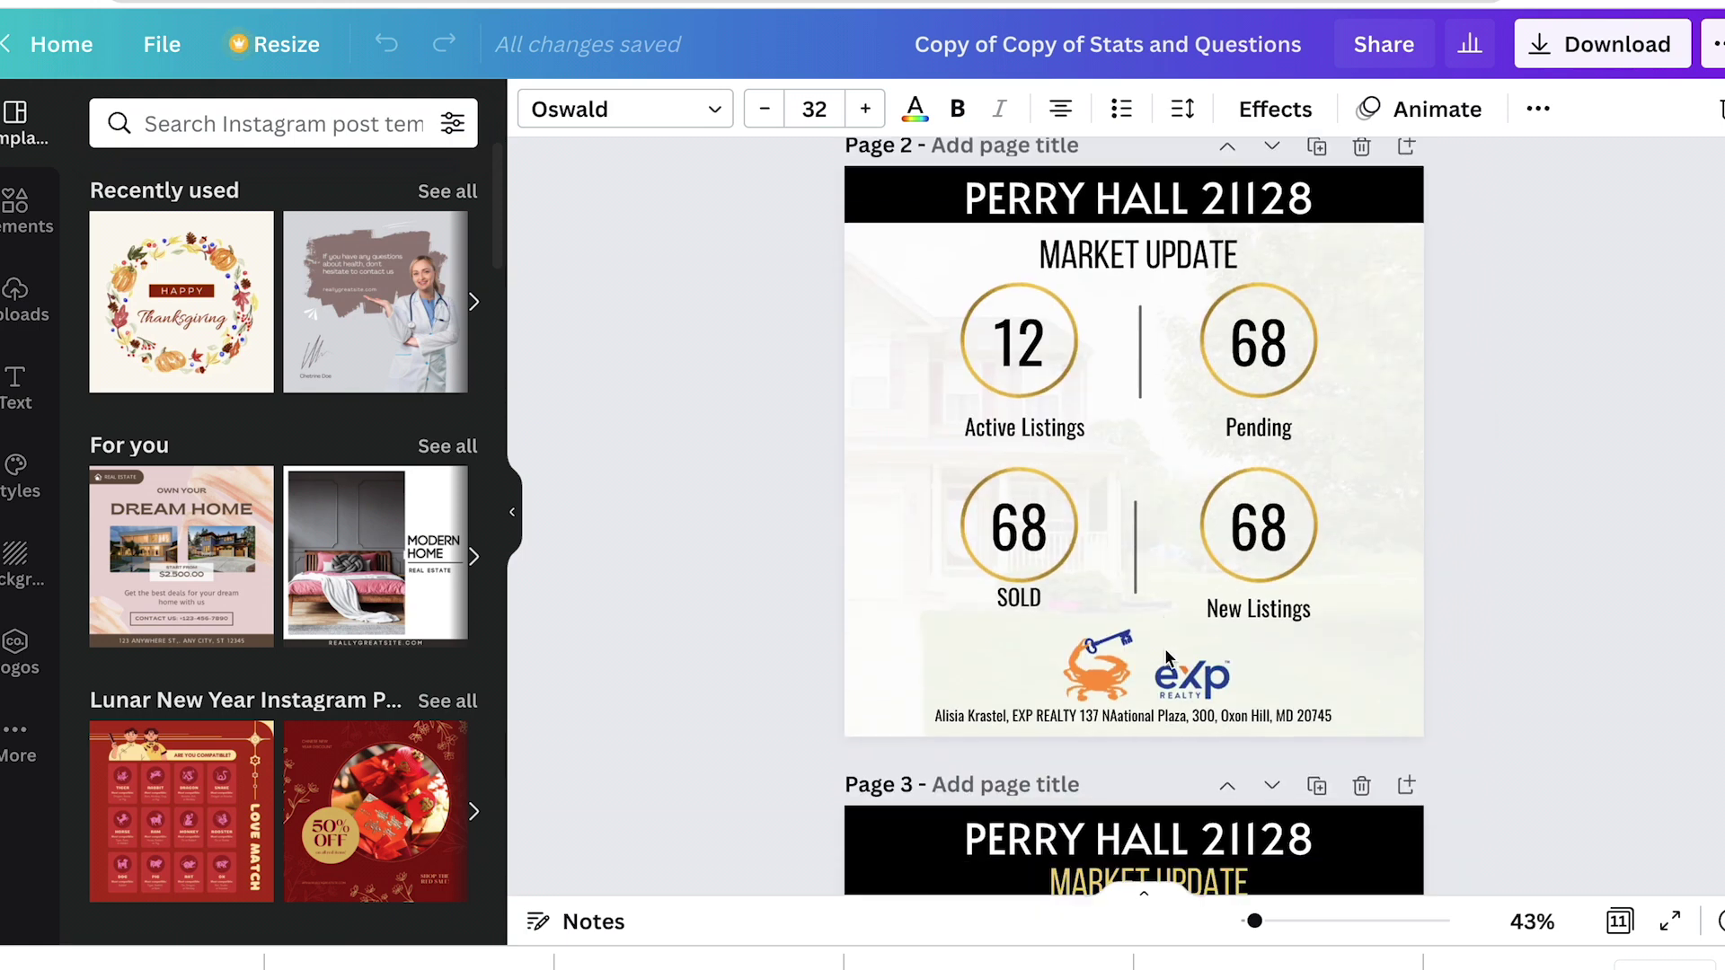
scroll(1168, 656, "down", 2)
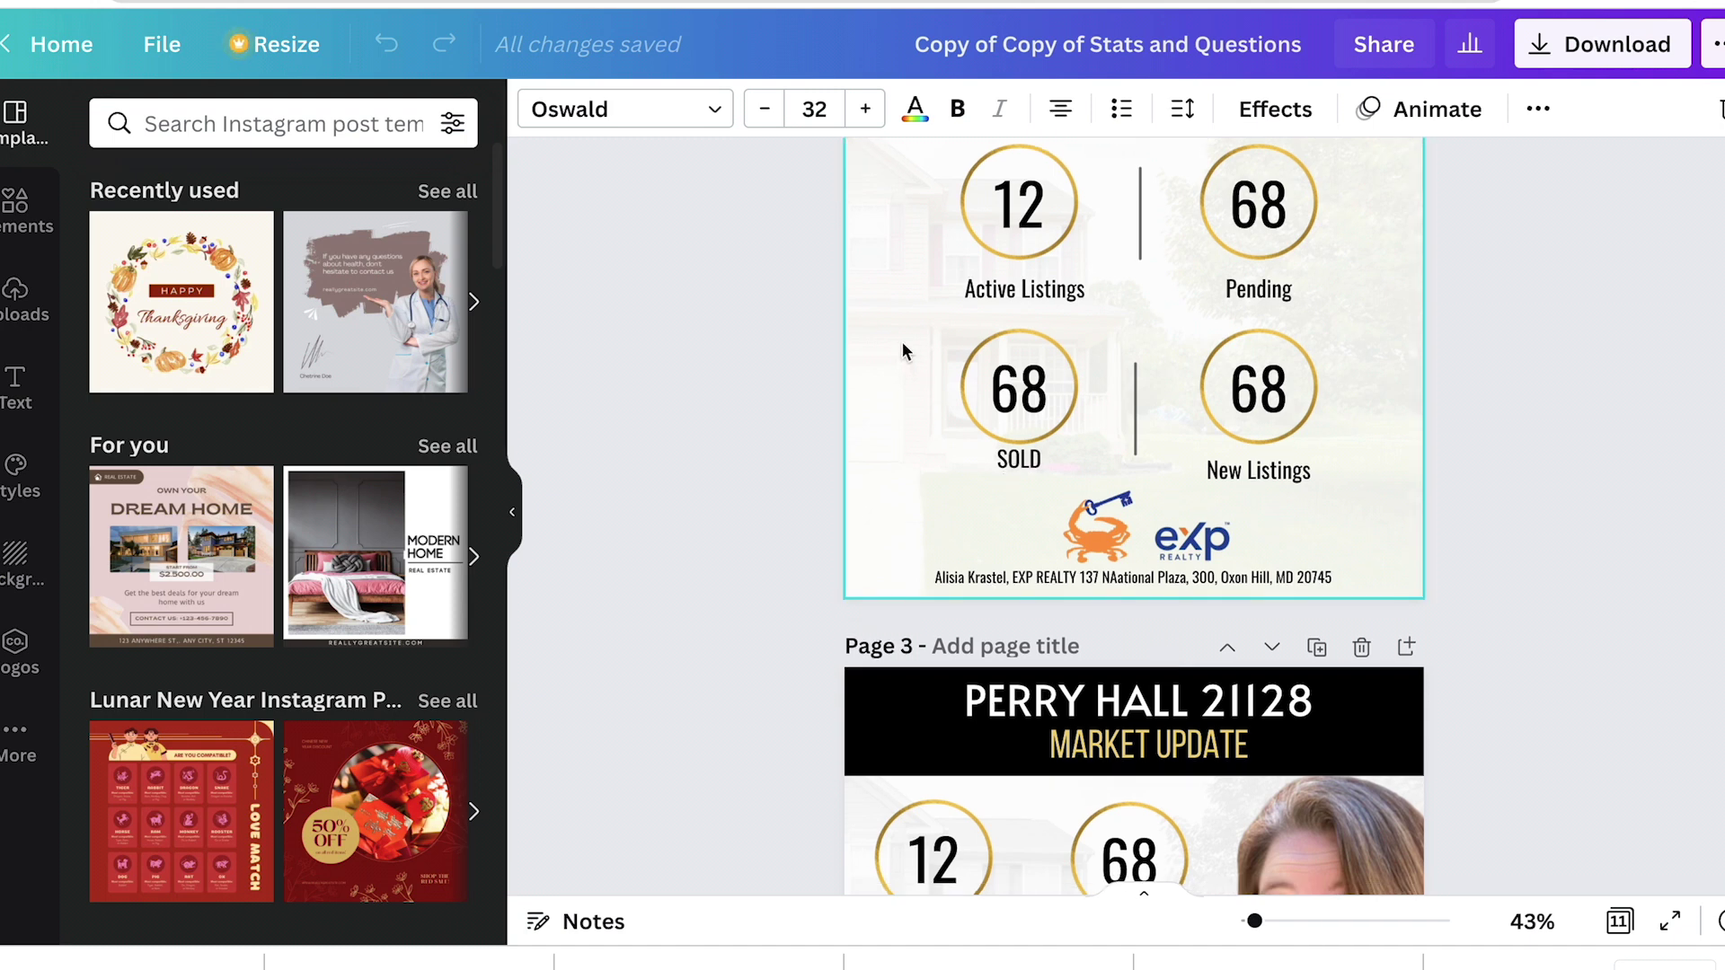
Step: Duplicate page 2 of the Perry Hall 21128 market update
left_click(1070, 426)
scroll(1071, 428, "down", 4)
scroll(1343, 683, "down", 5)
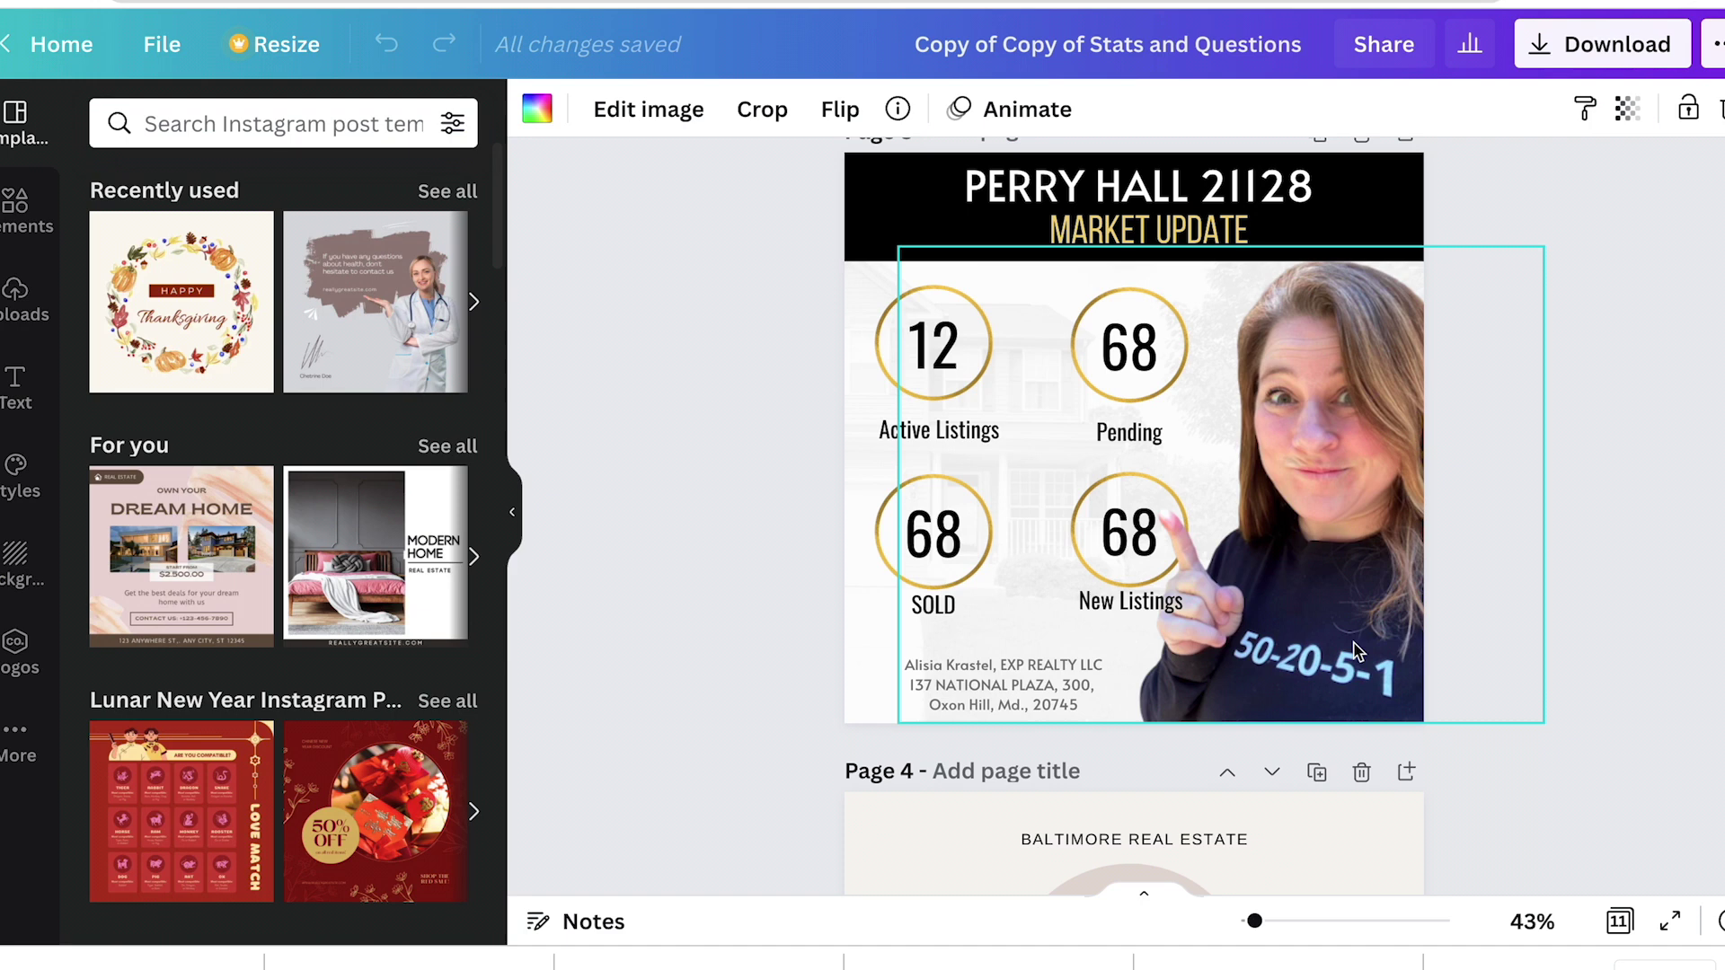
scroll(1357, 646, "down", 15)
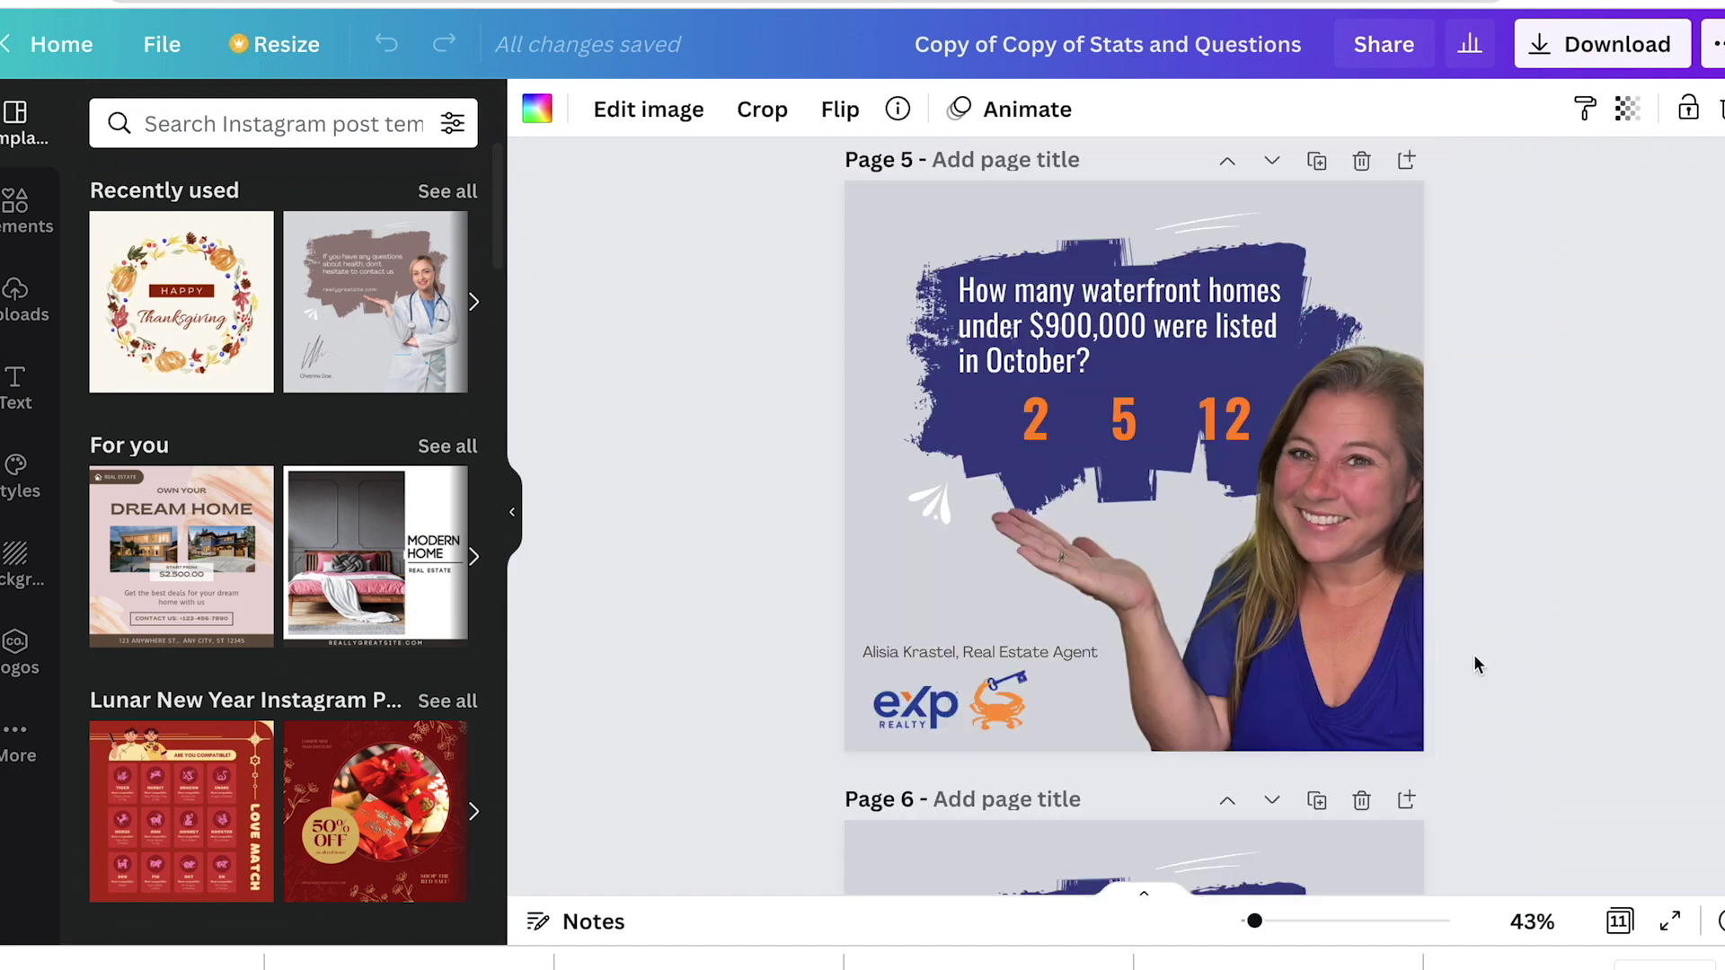
scroll(1475, 663, "down", 2)
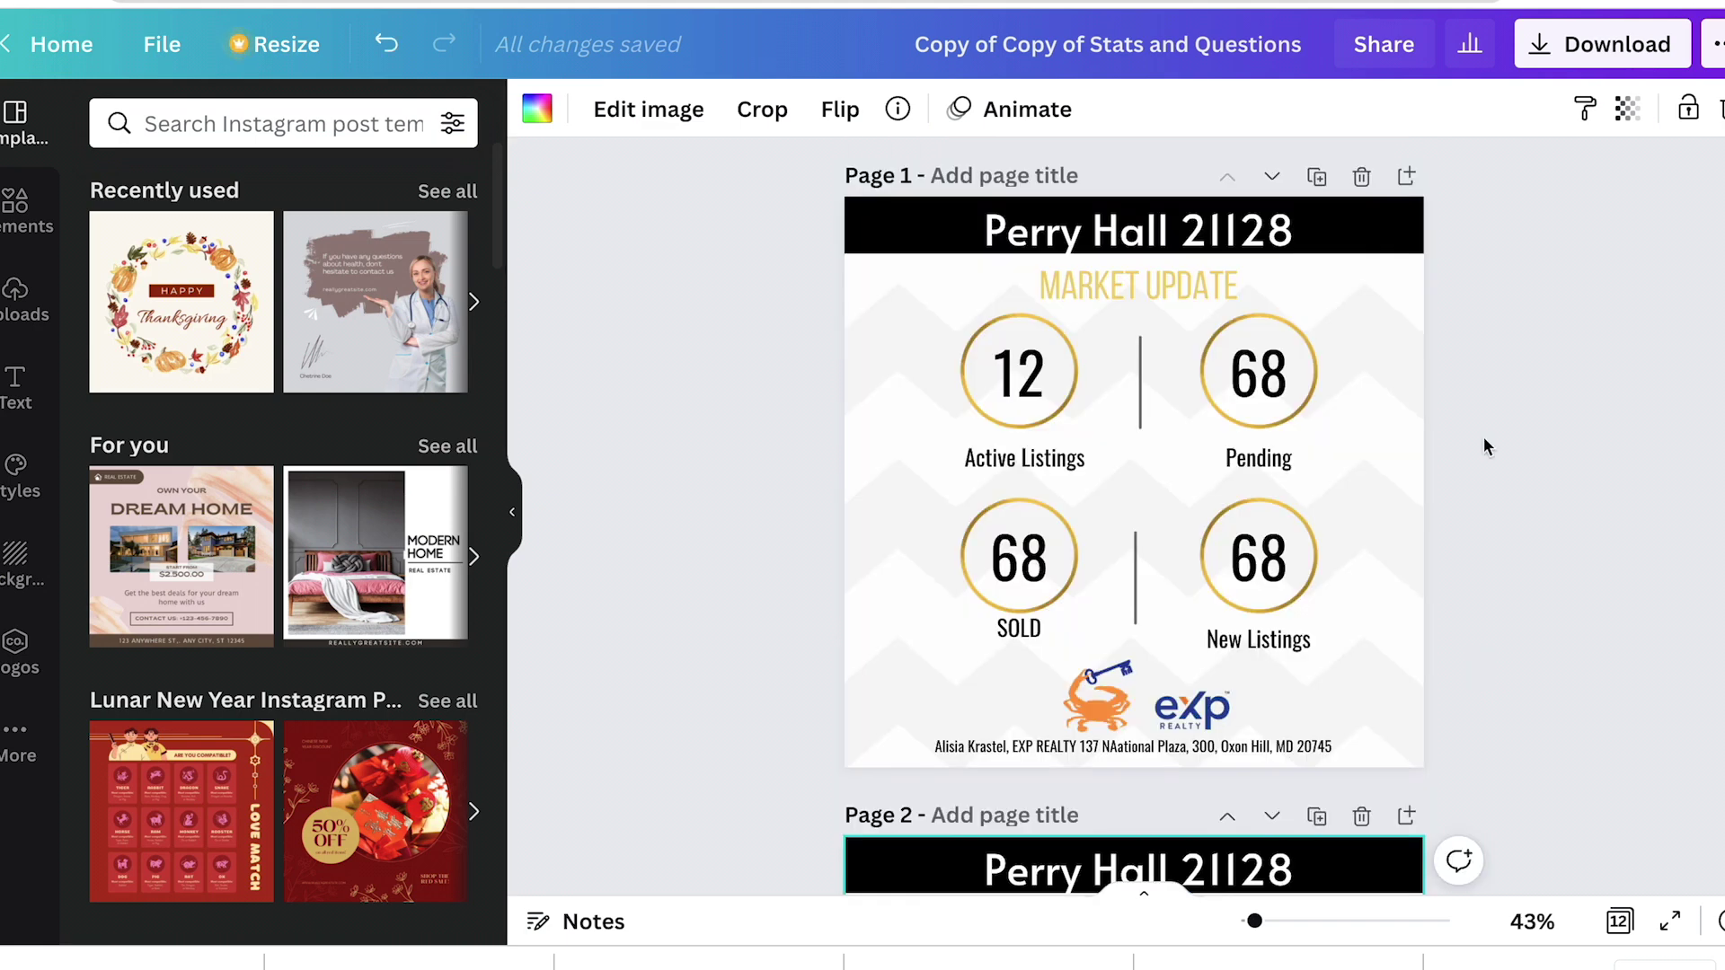
scroll(1484, 437, "down", 1)
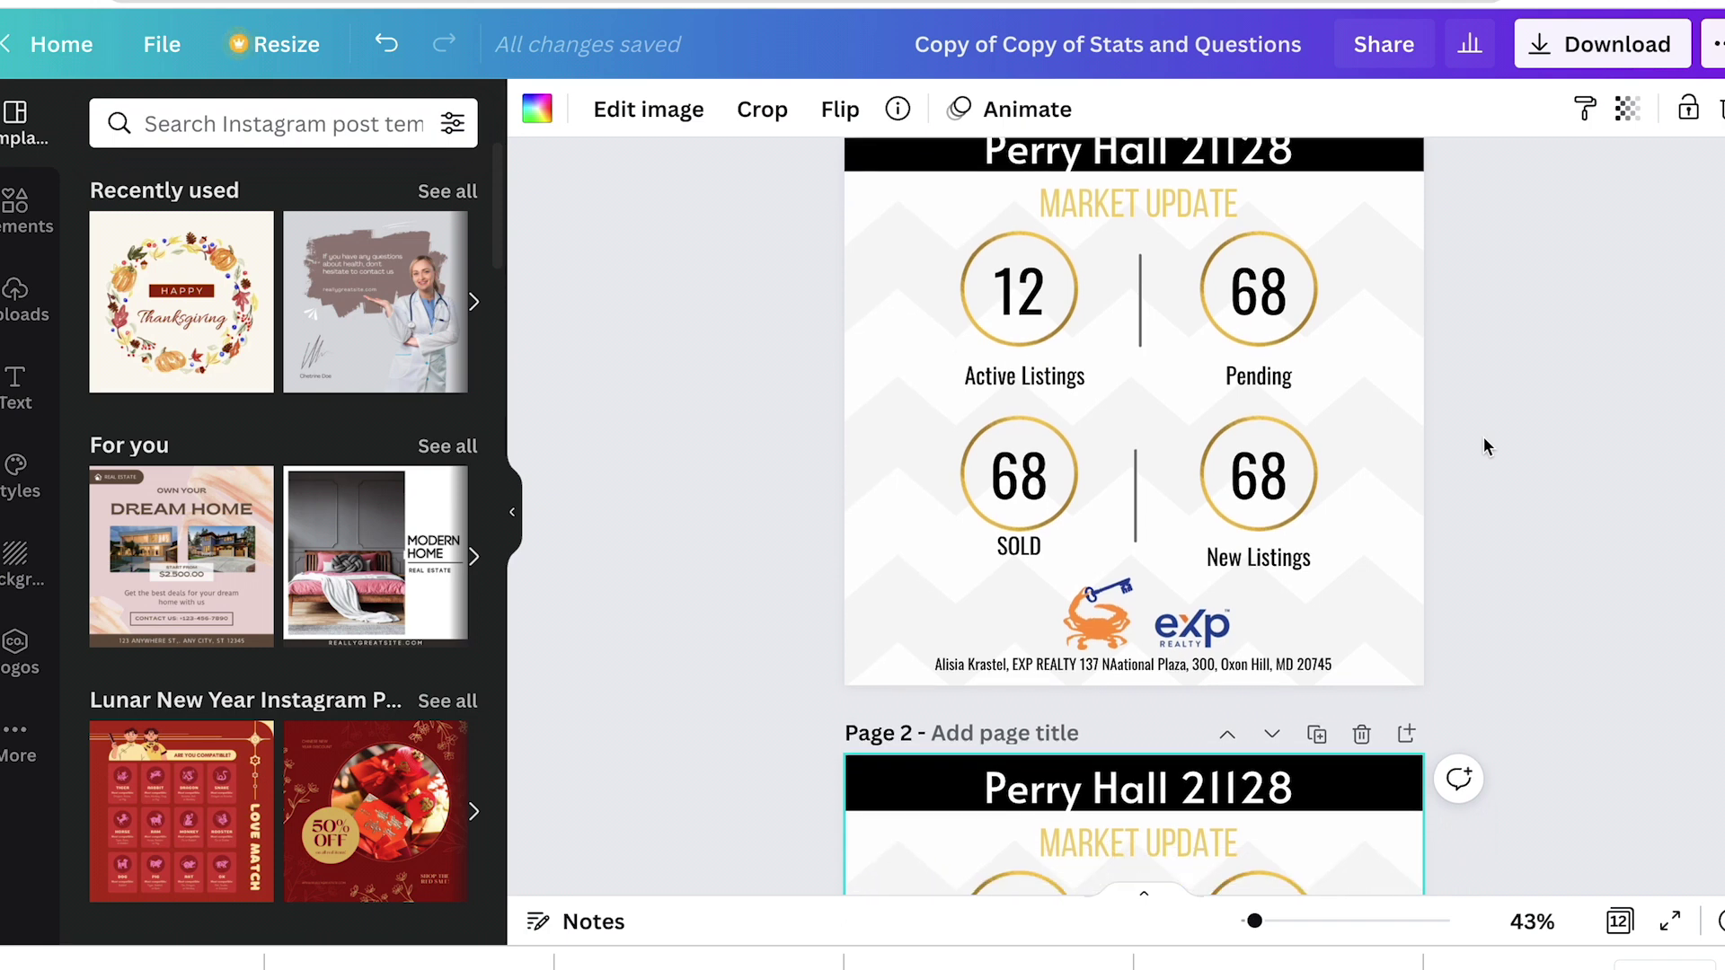
scroll(1484, 437, "down", 1)
left_click(1319, 623)
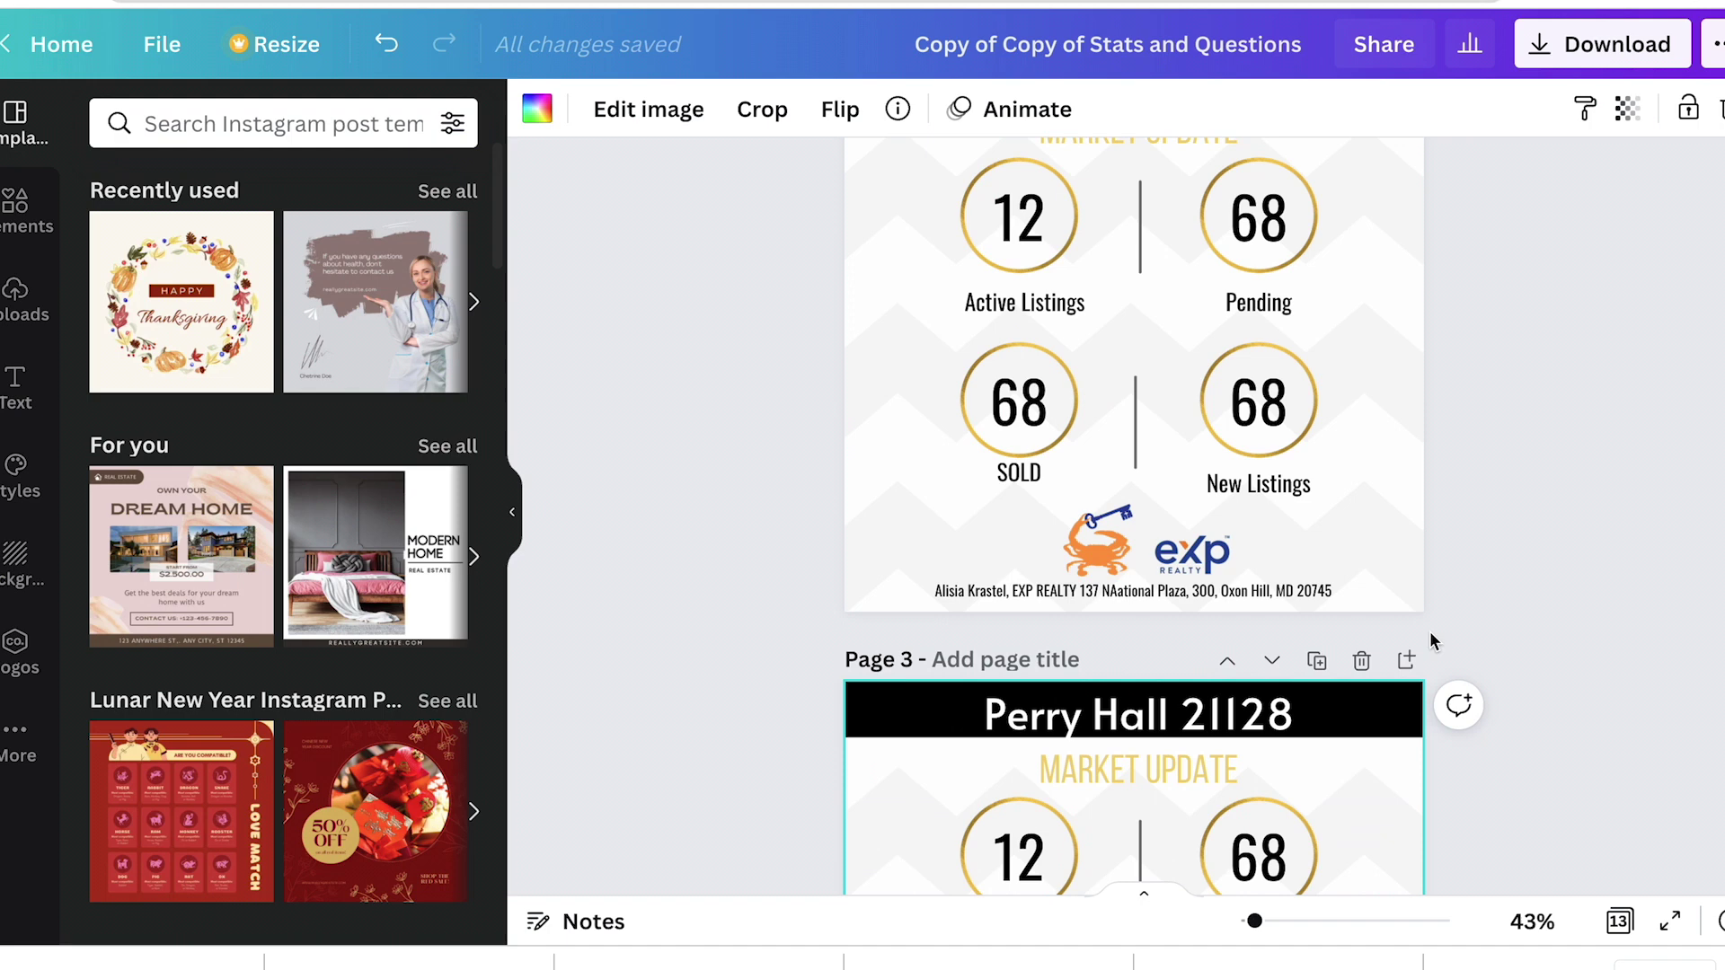
scroll(1358, 759, "down", 1)
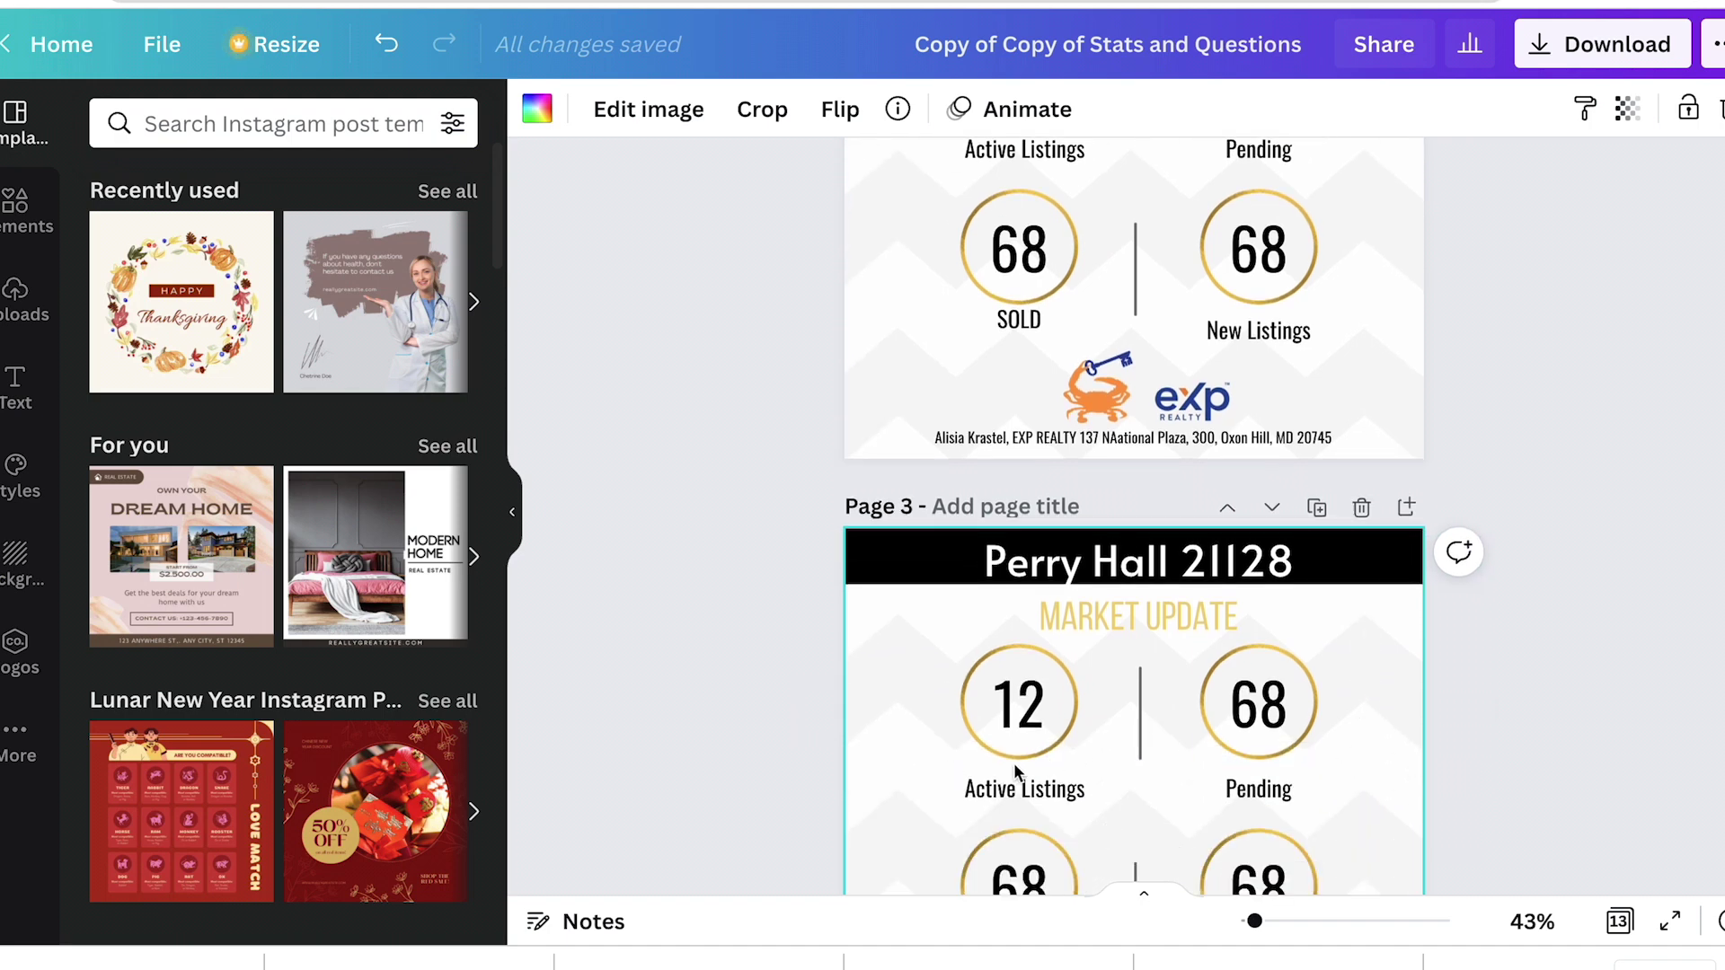
scroll(1389, 778, "down", 3)
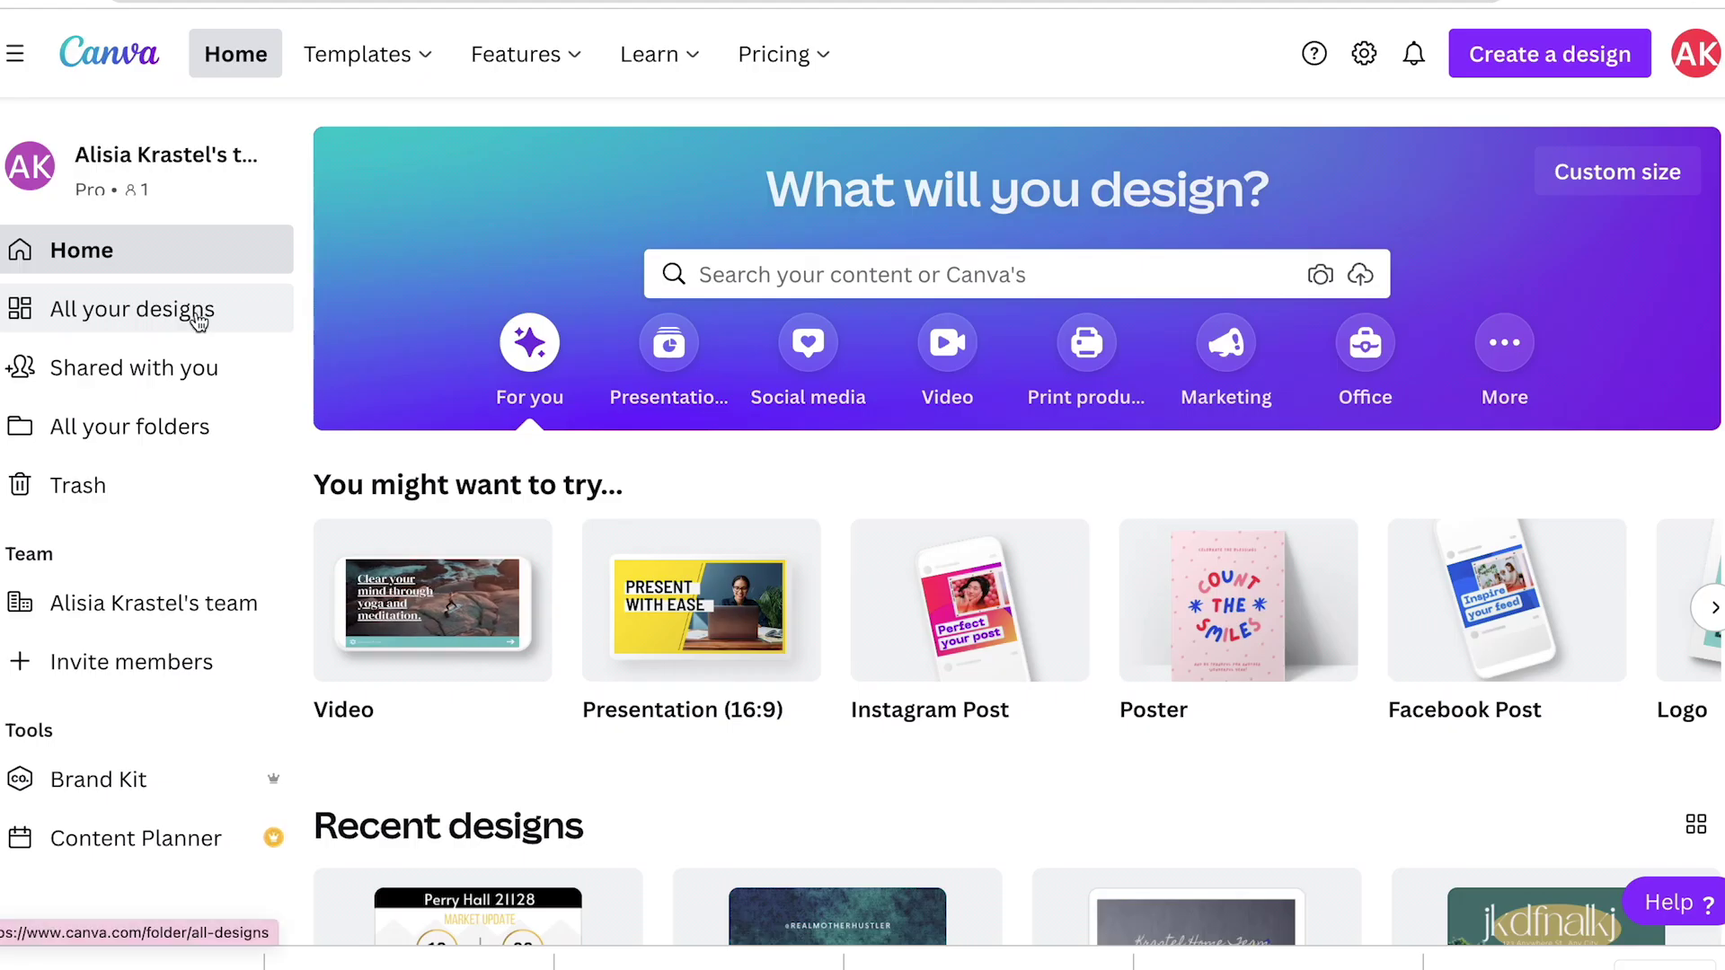
Step: Open the Q&A Bubbles Phone Video Instagram Story from All your designs
left_click(224, 308)
scroll(928, 481, "down", 1)
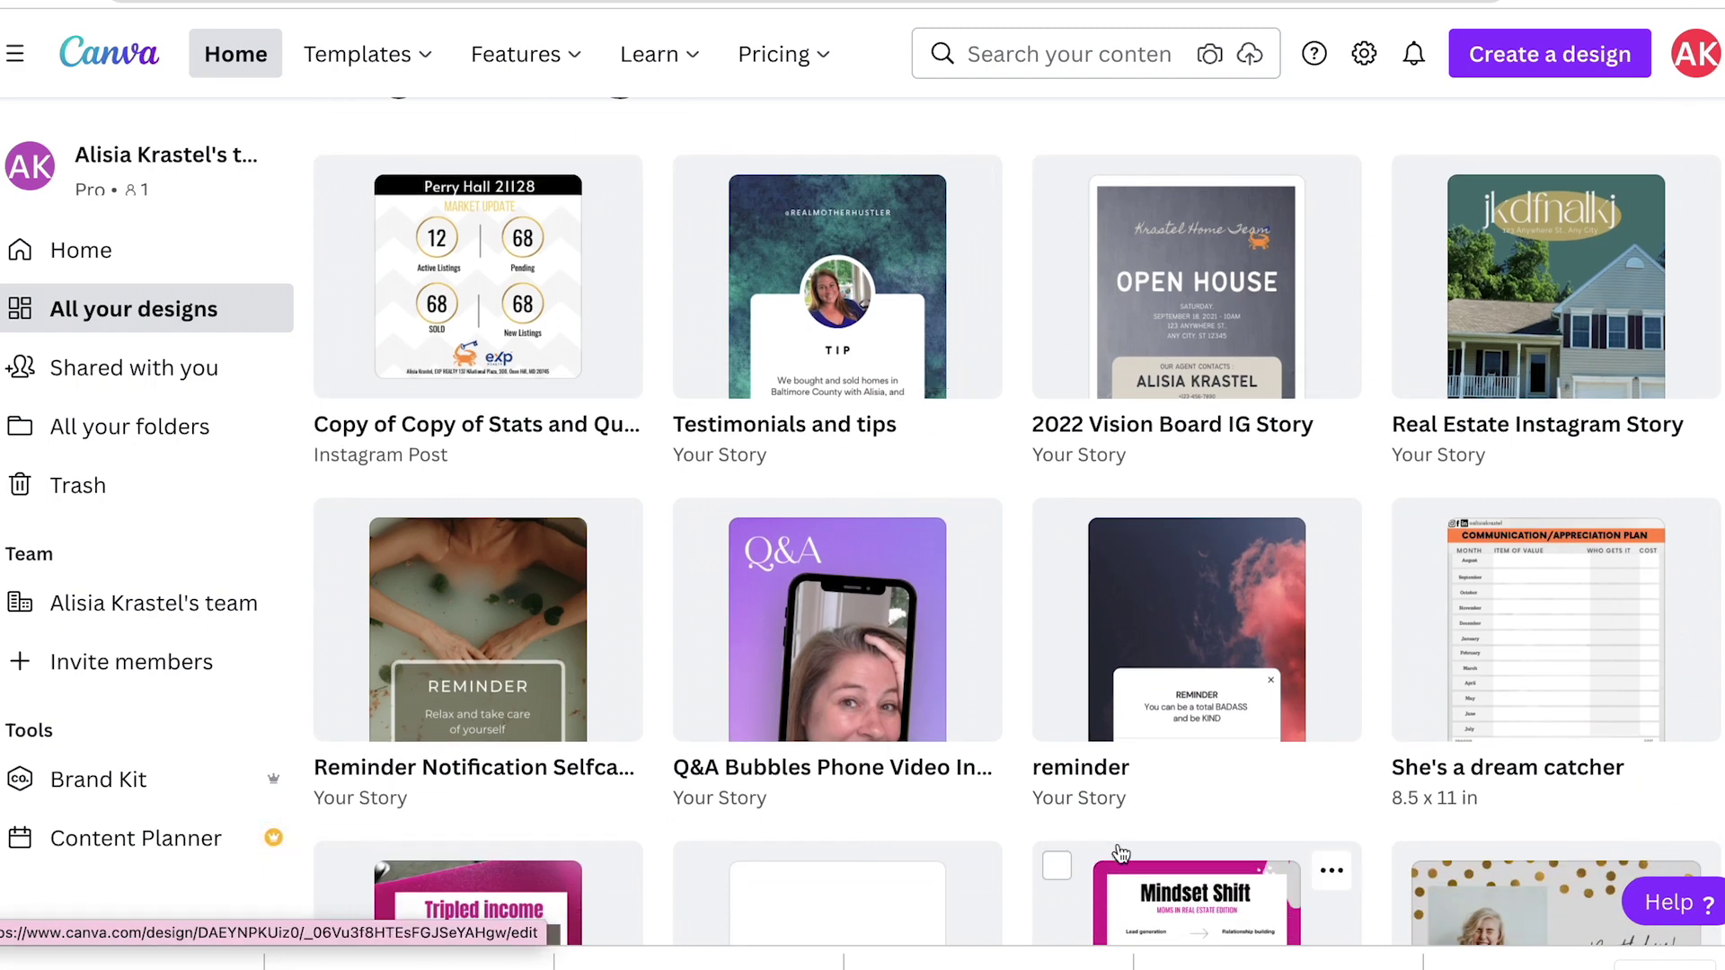
scroll(1117, 854, "down", 3)
scroll(1117, 855, "up", 4)
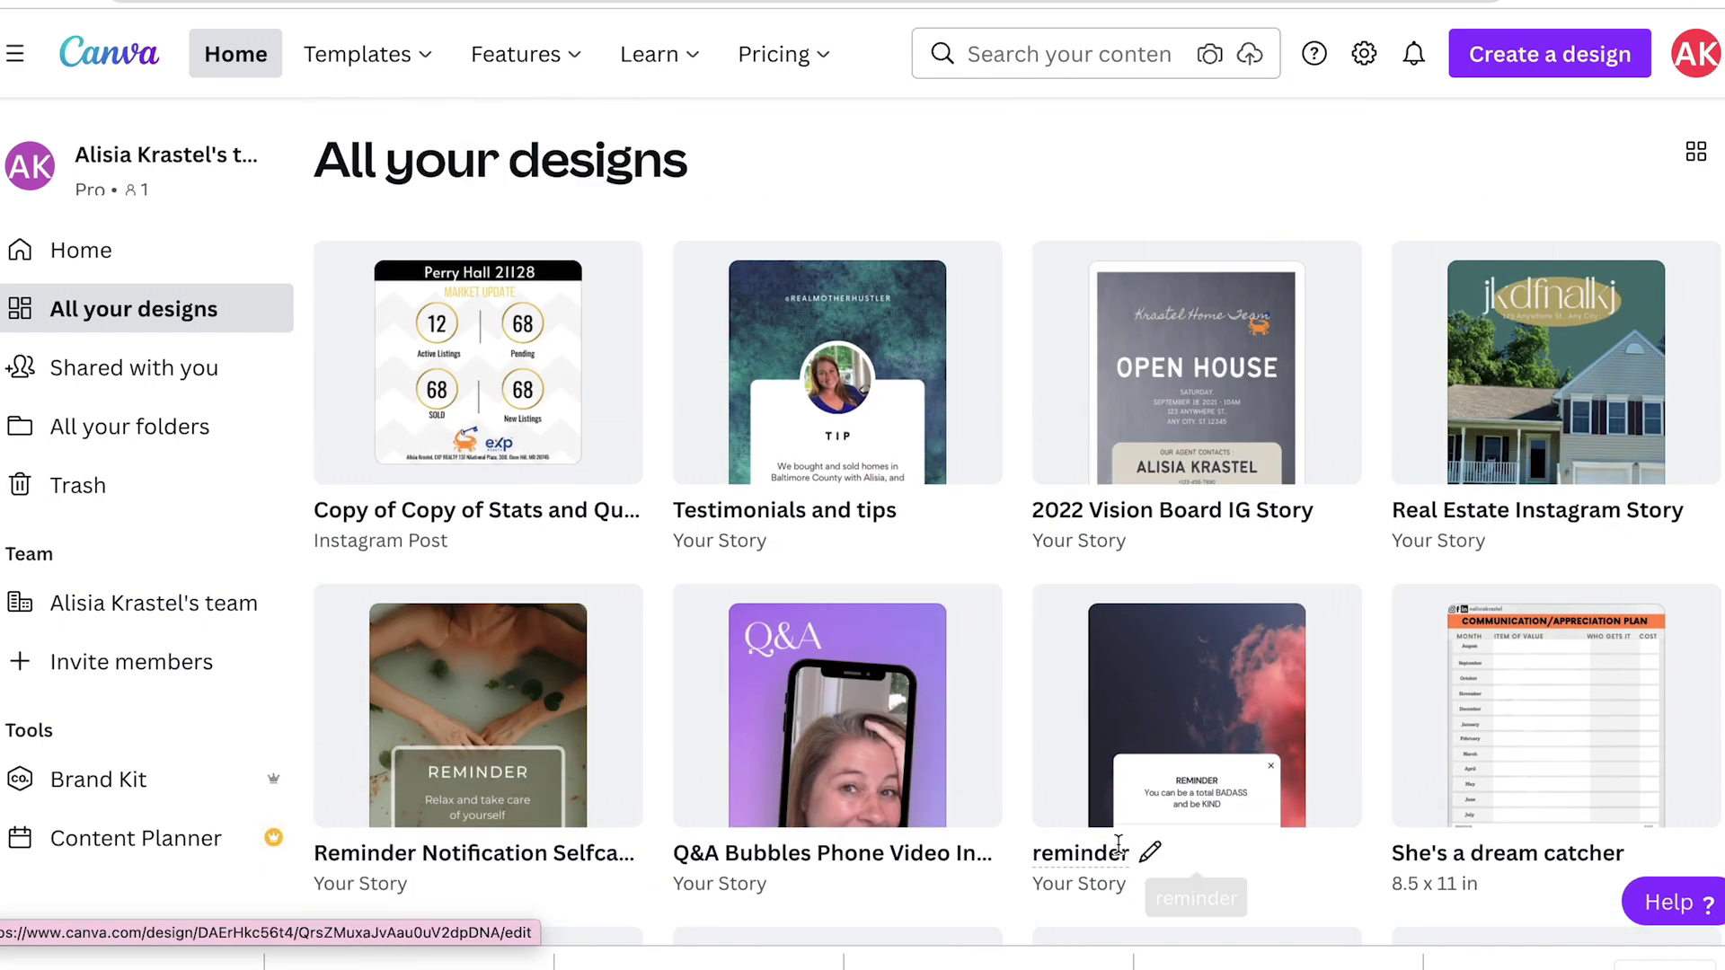
left_click(853, 705)
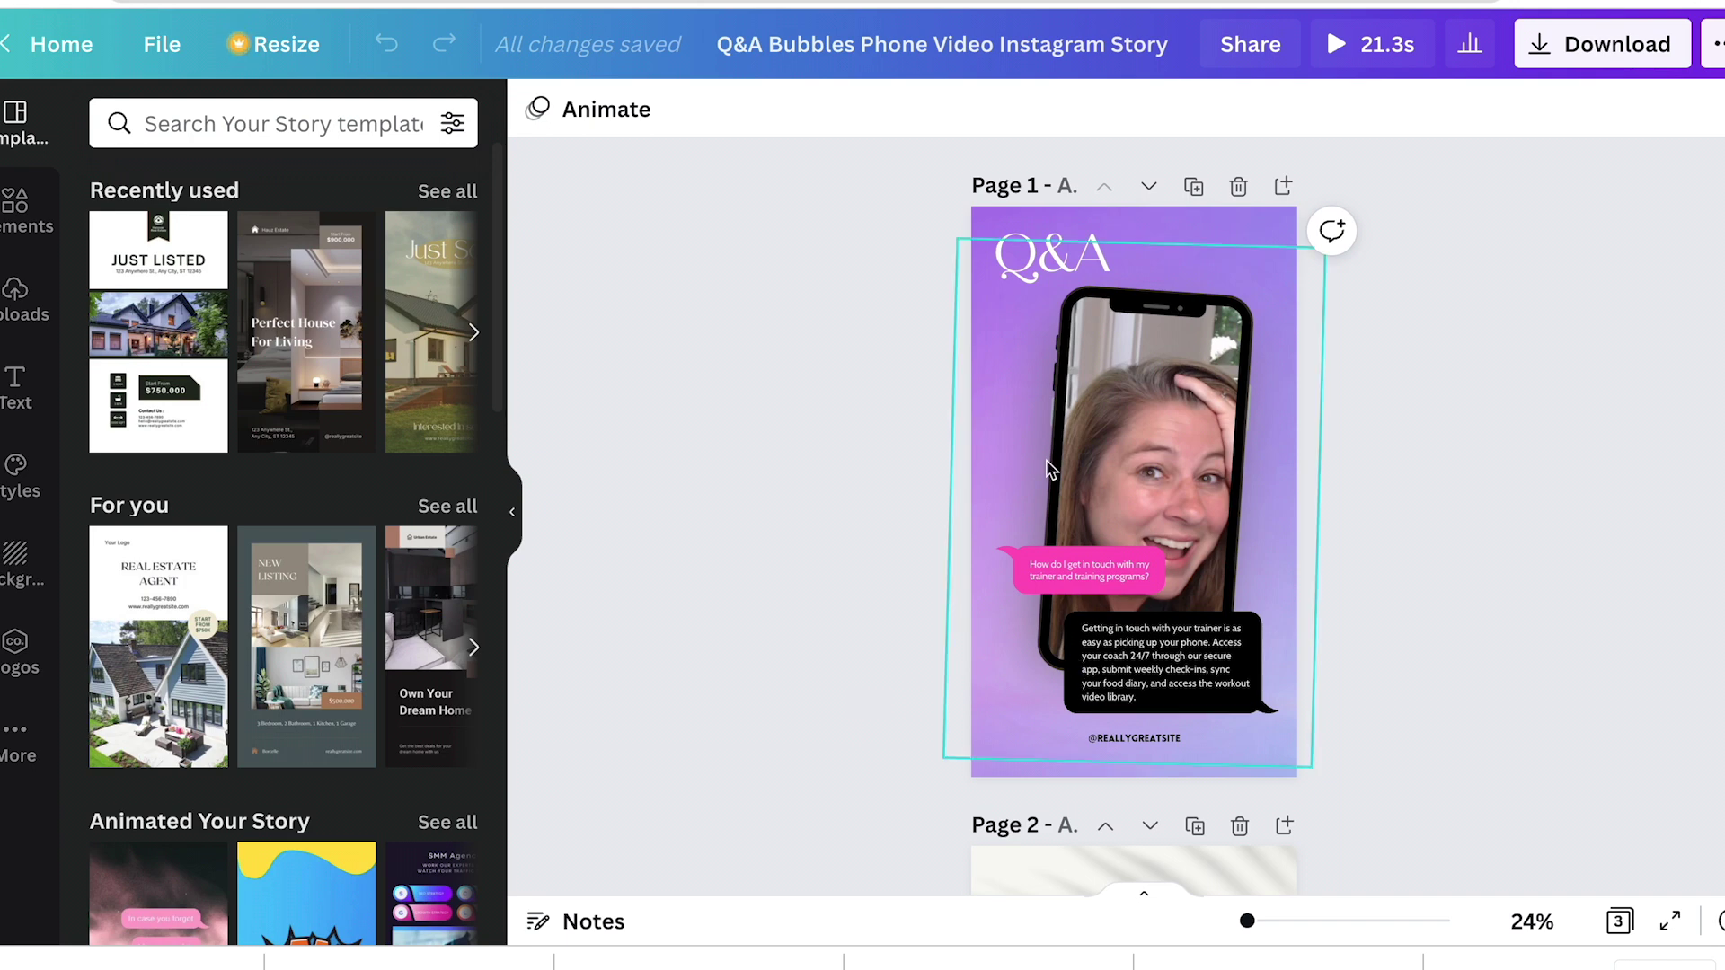
Step: Search story templates for 'video phone'
left_click(234, 116)
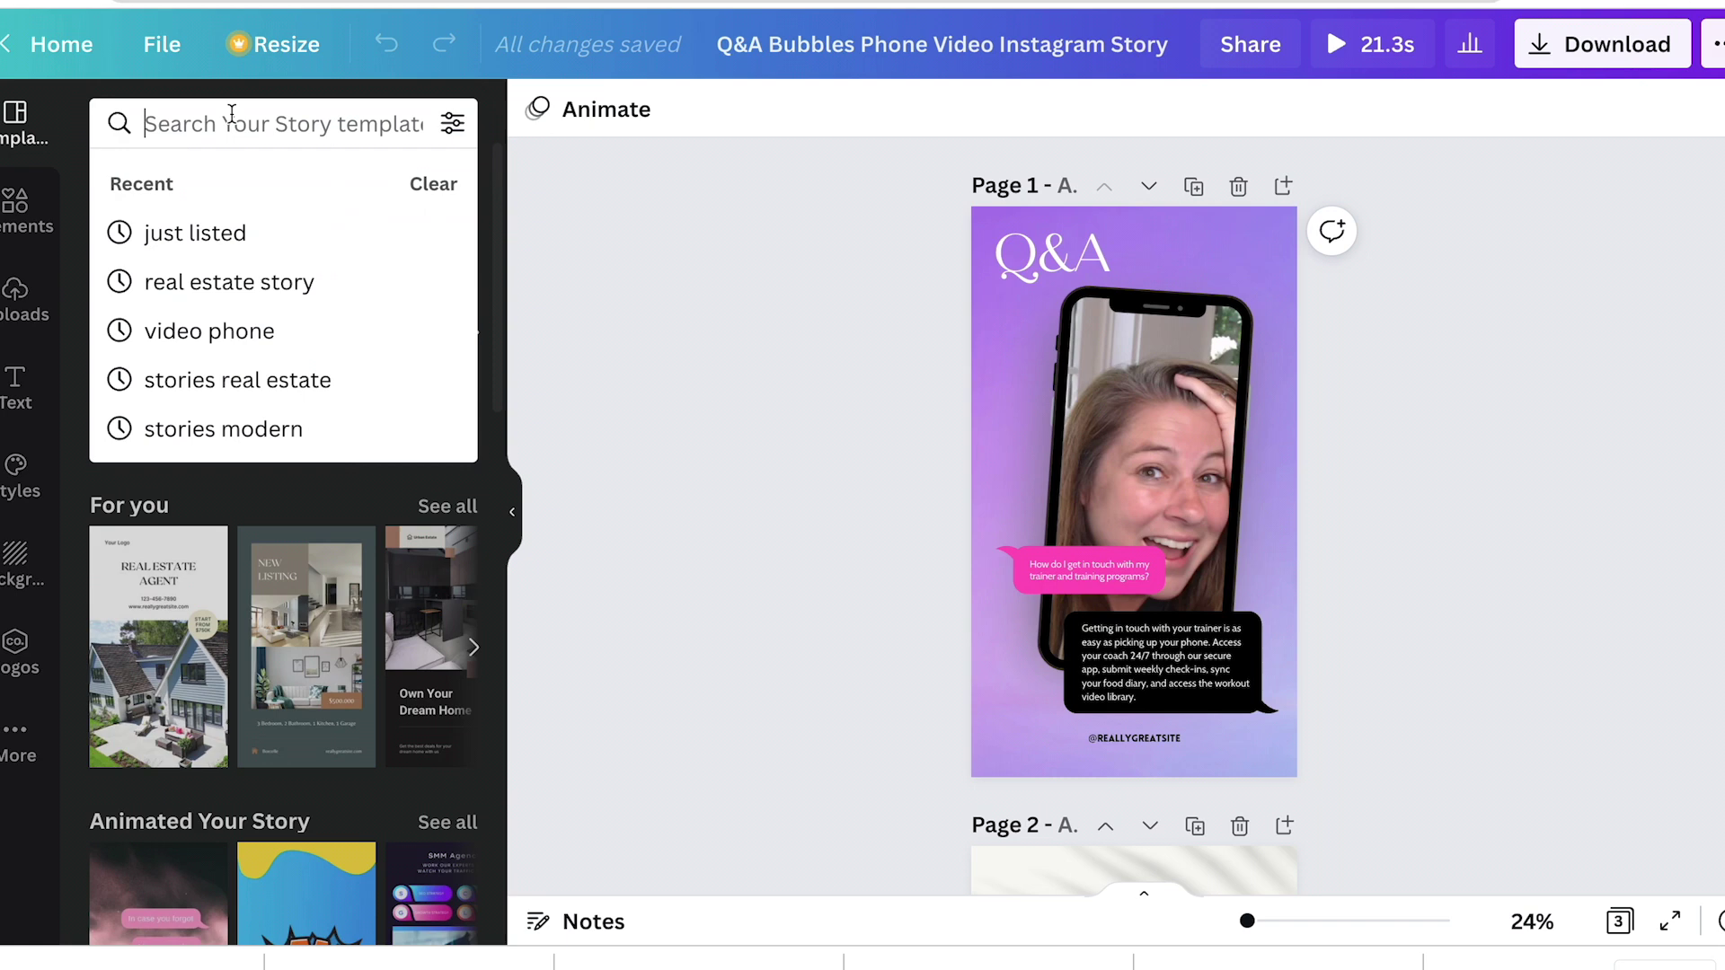
type("video phone")
key("Return")
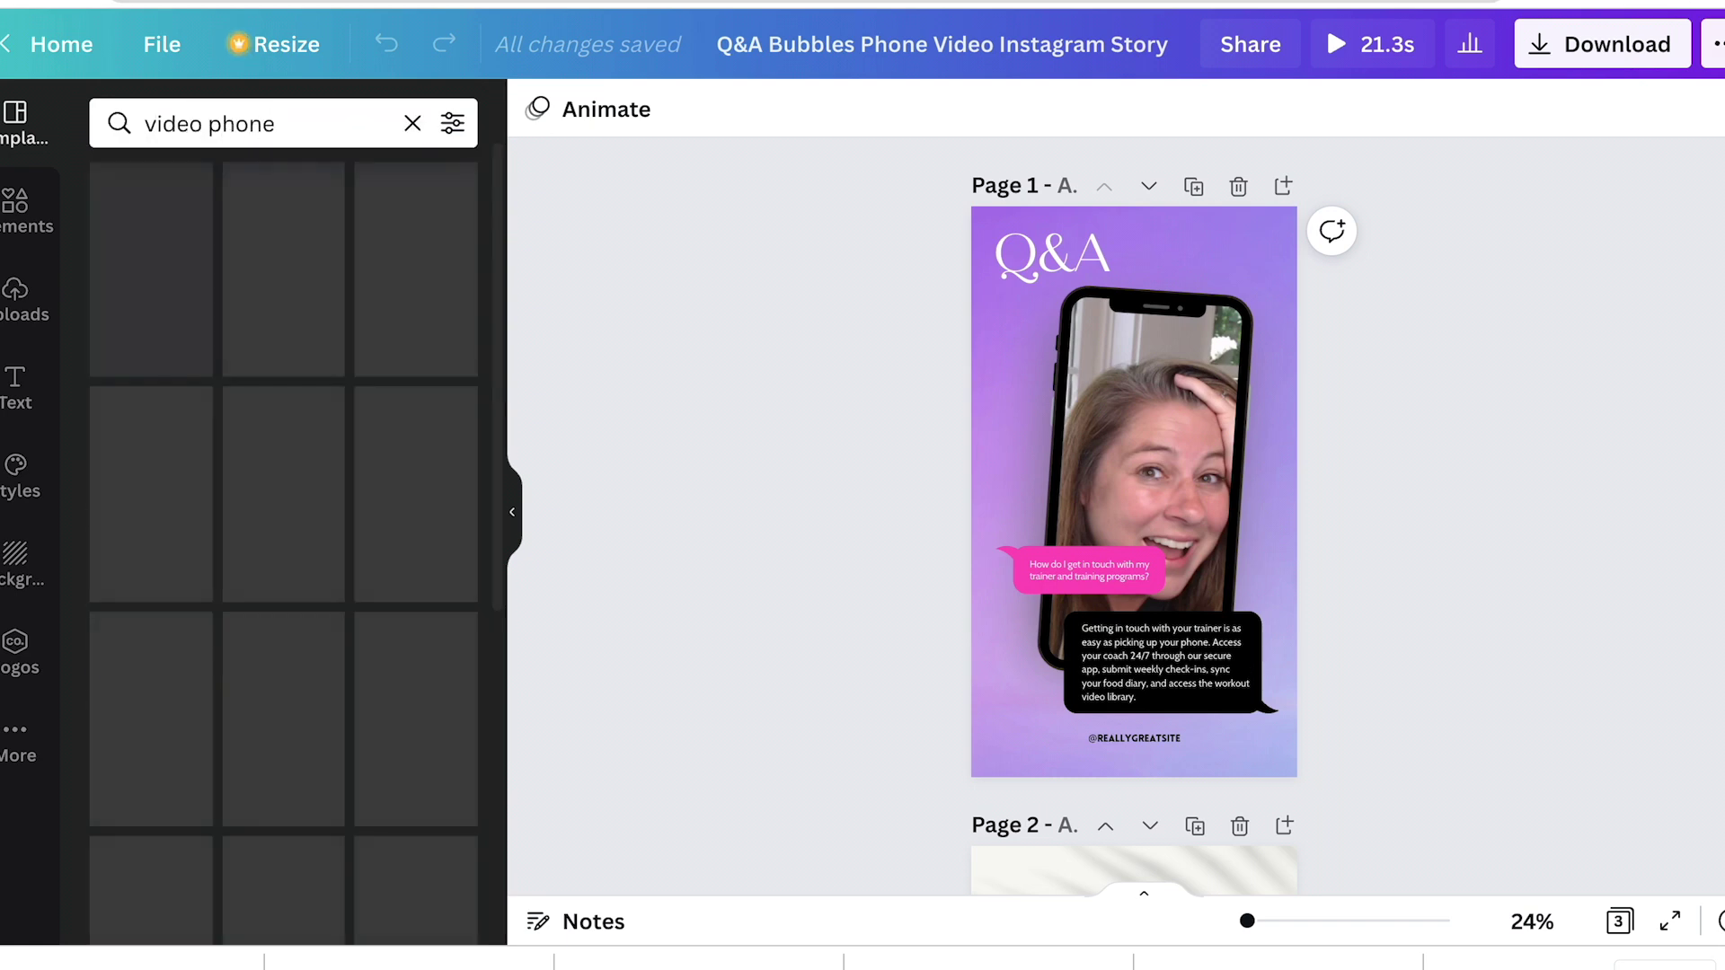
scroll(287, 539, "down", 6)
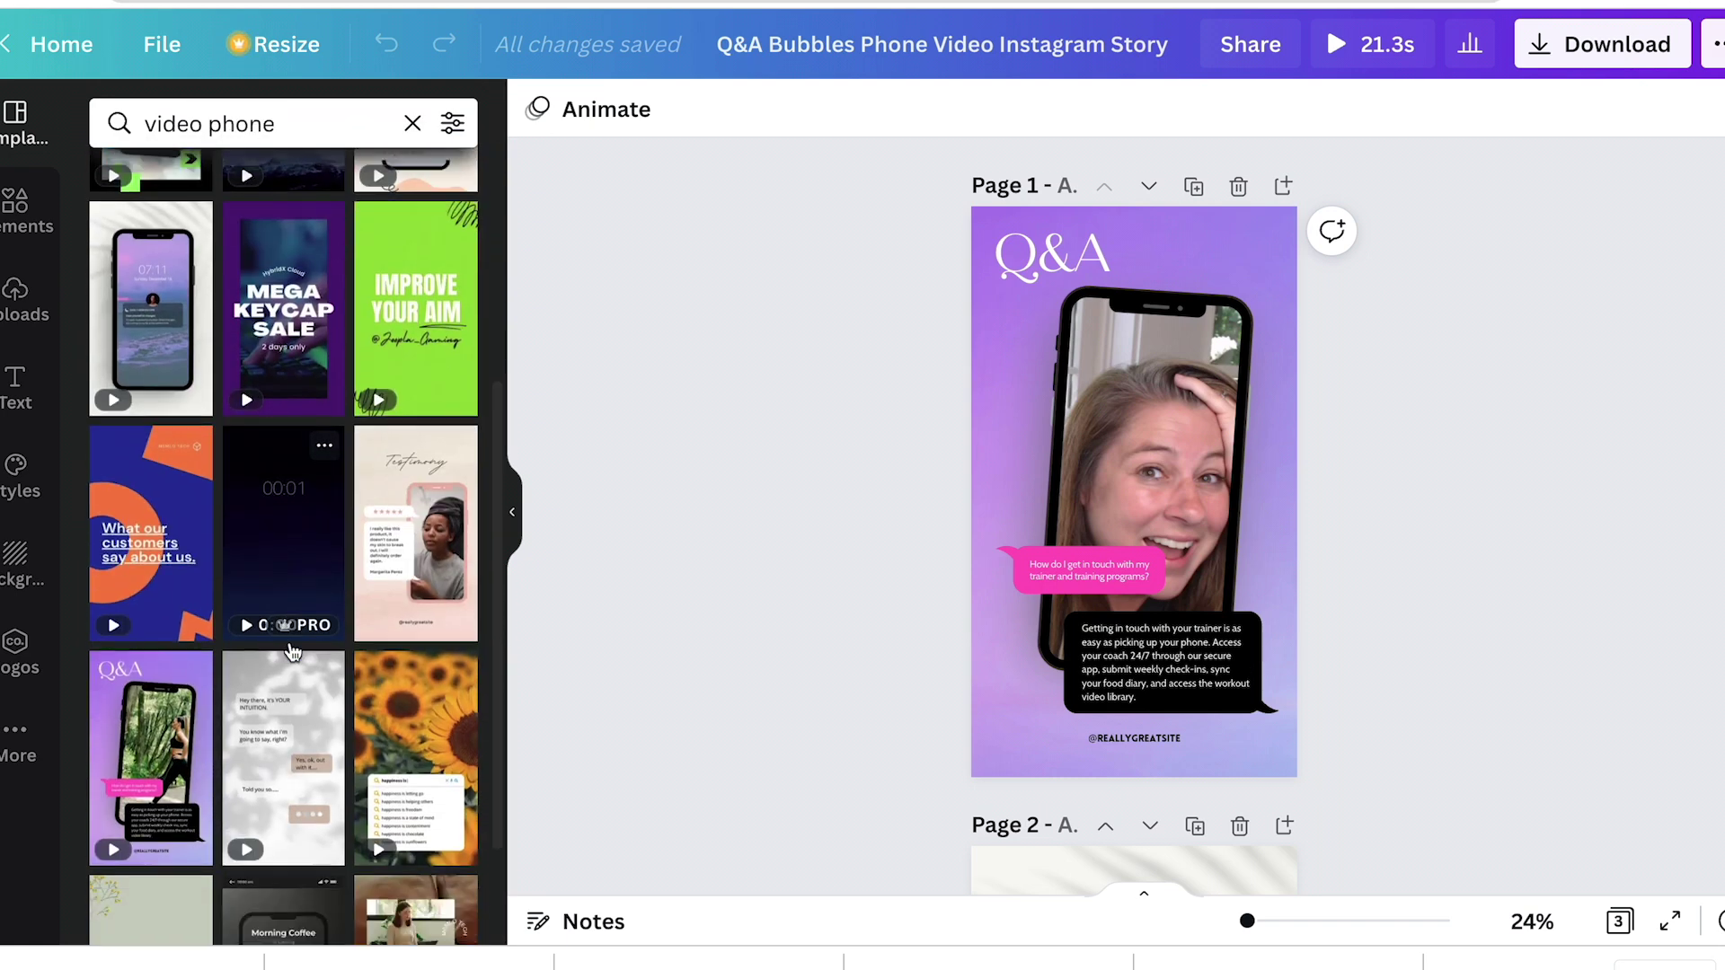
scroll(293, 629, "up", 6)
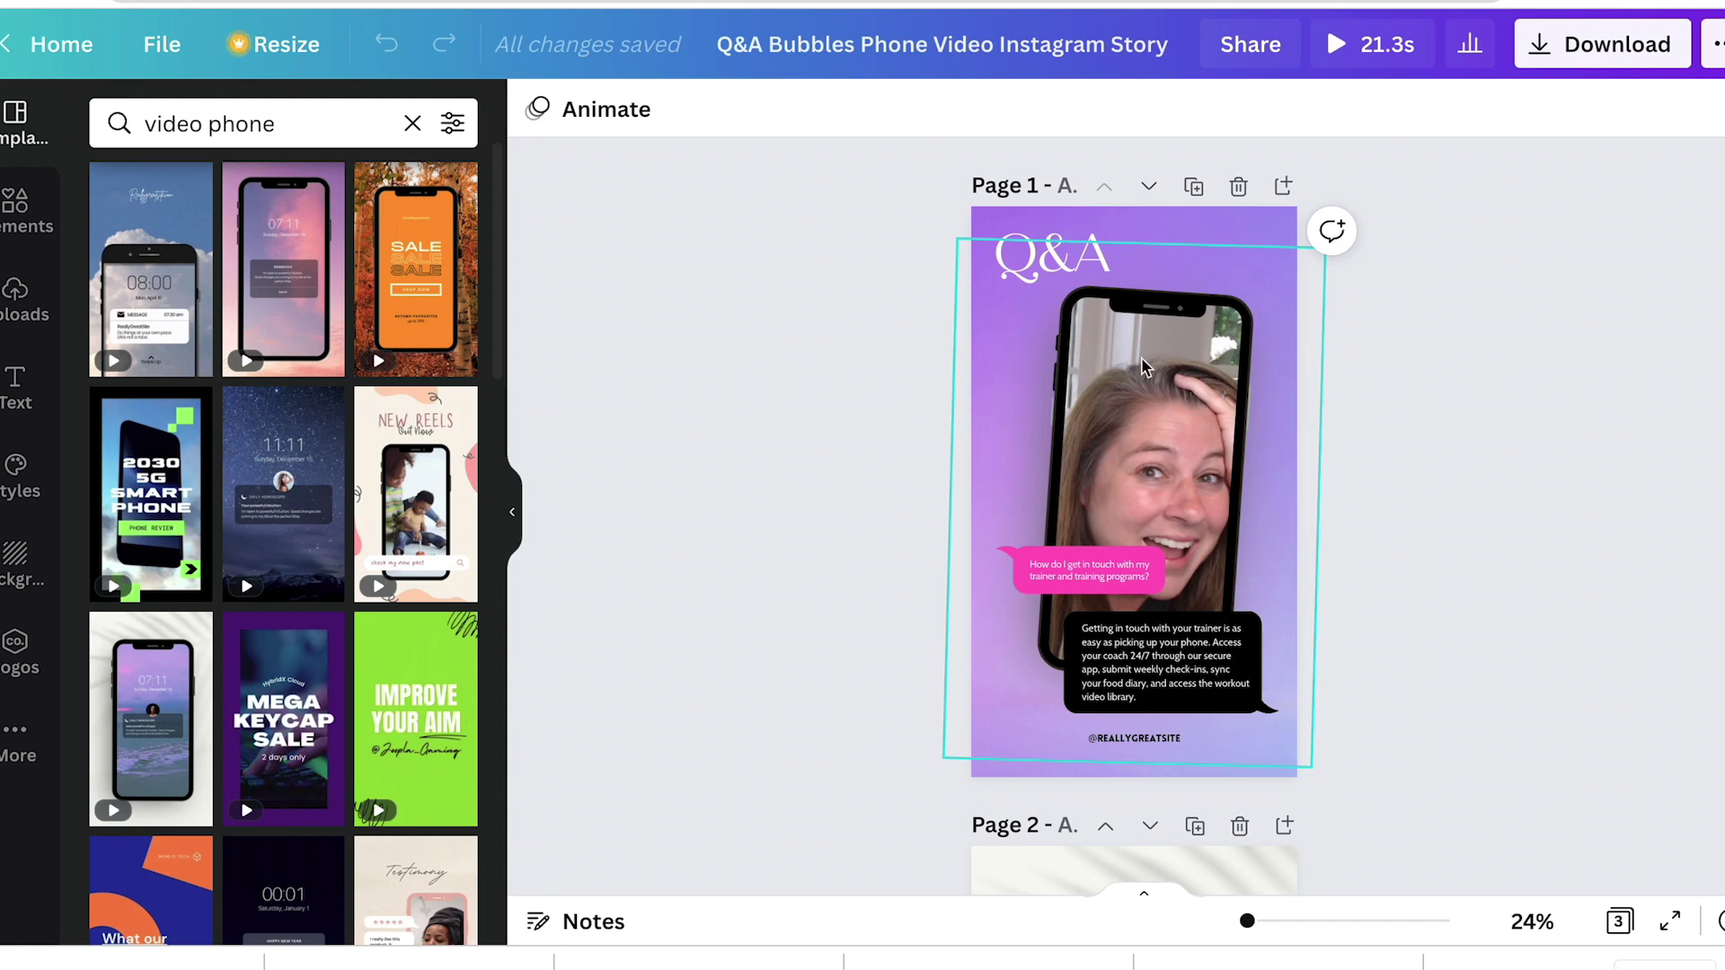
Step: Show the uploaded videos and select the page 1 phone video and Q&A heading
left_click(22, 331)
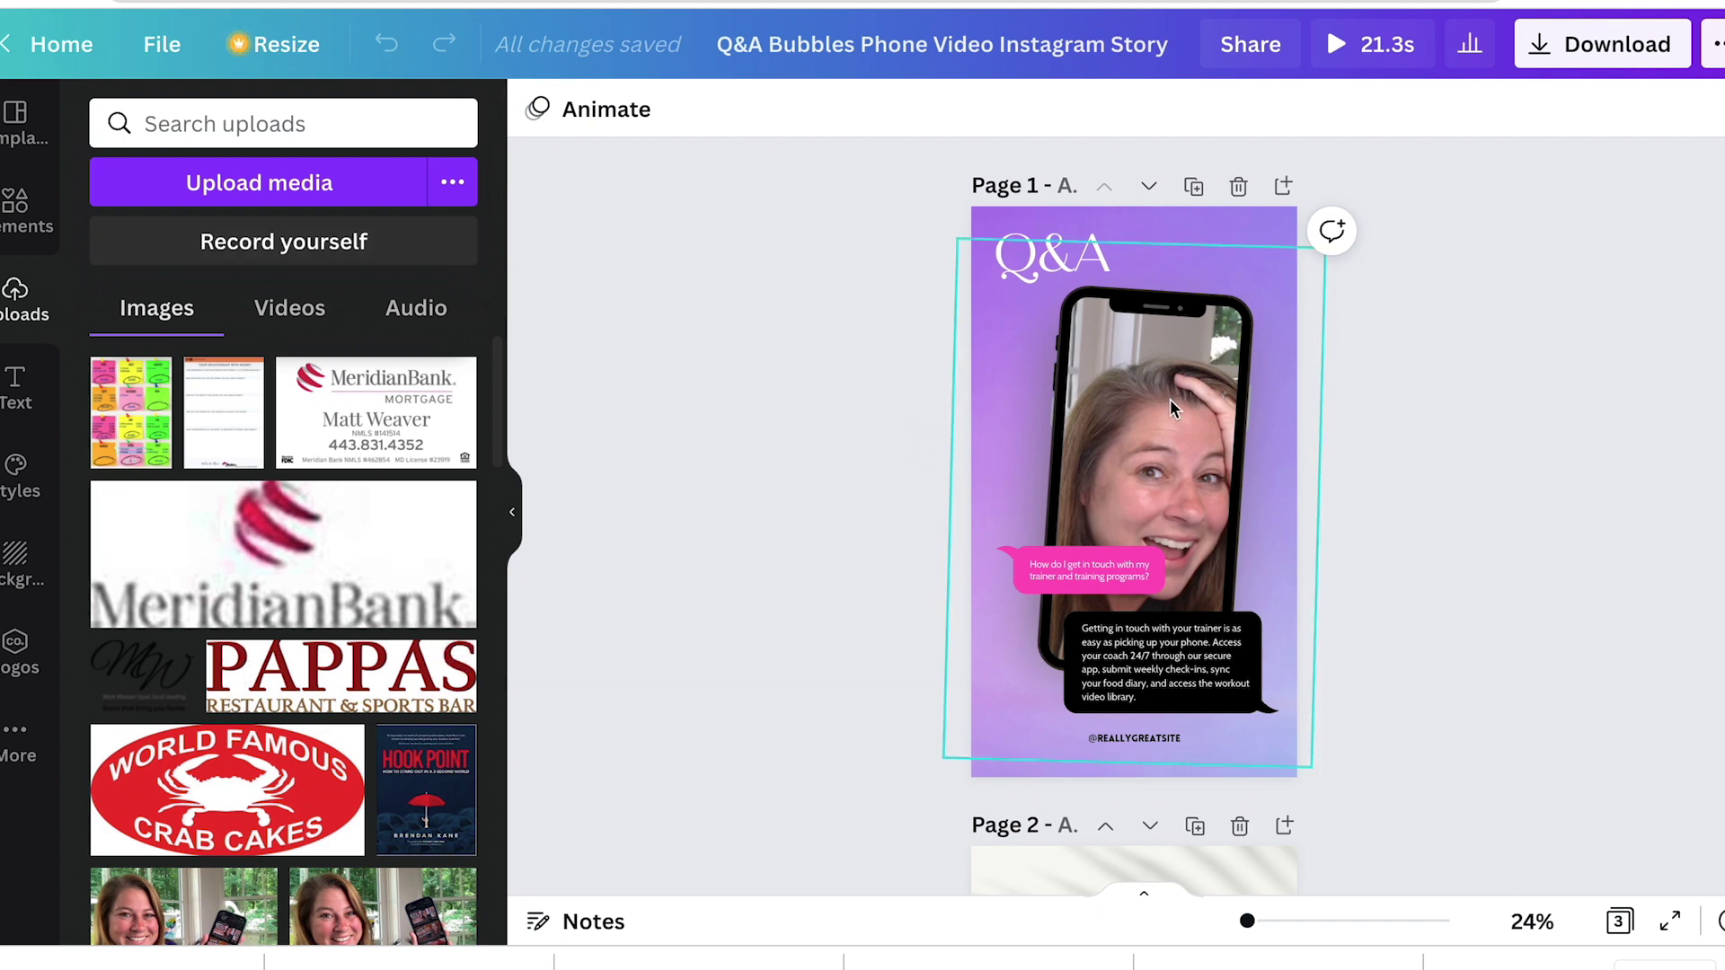
left_click(1145, 418)
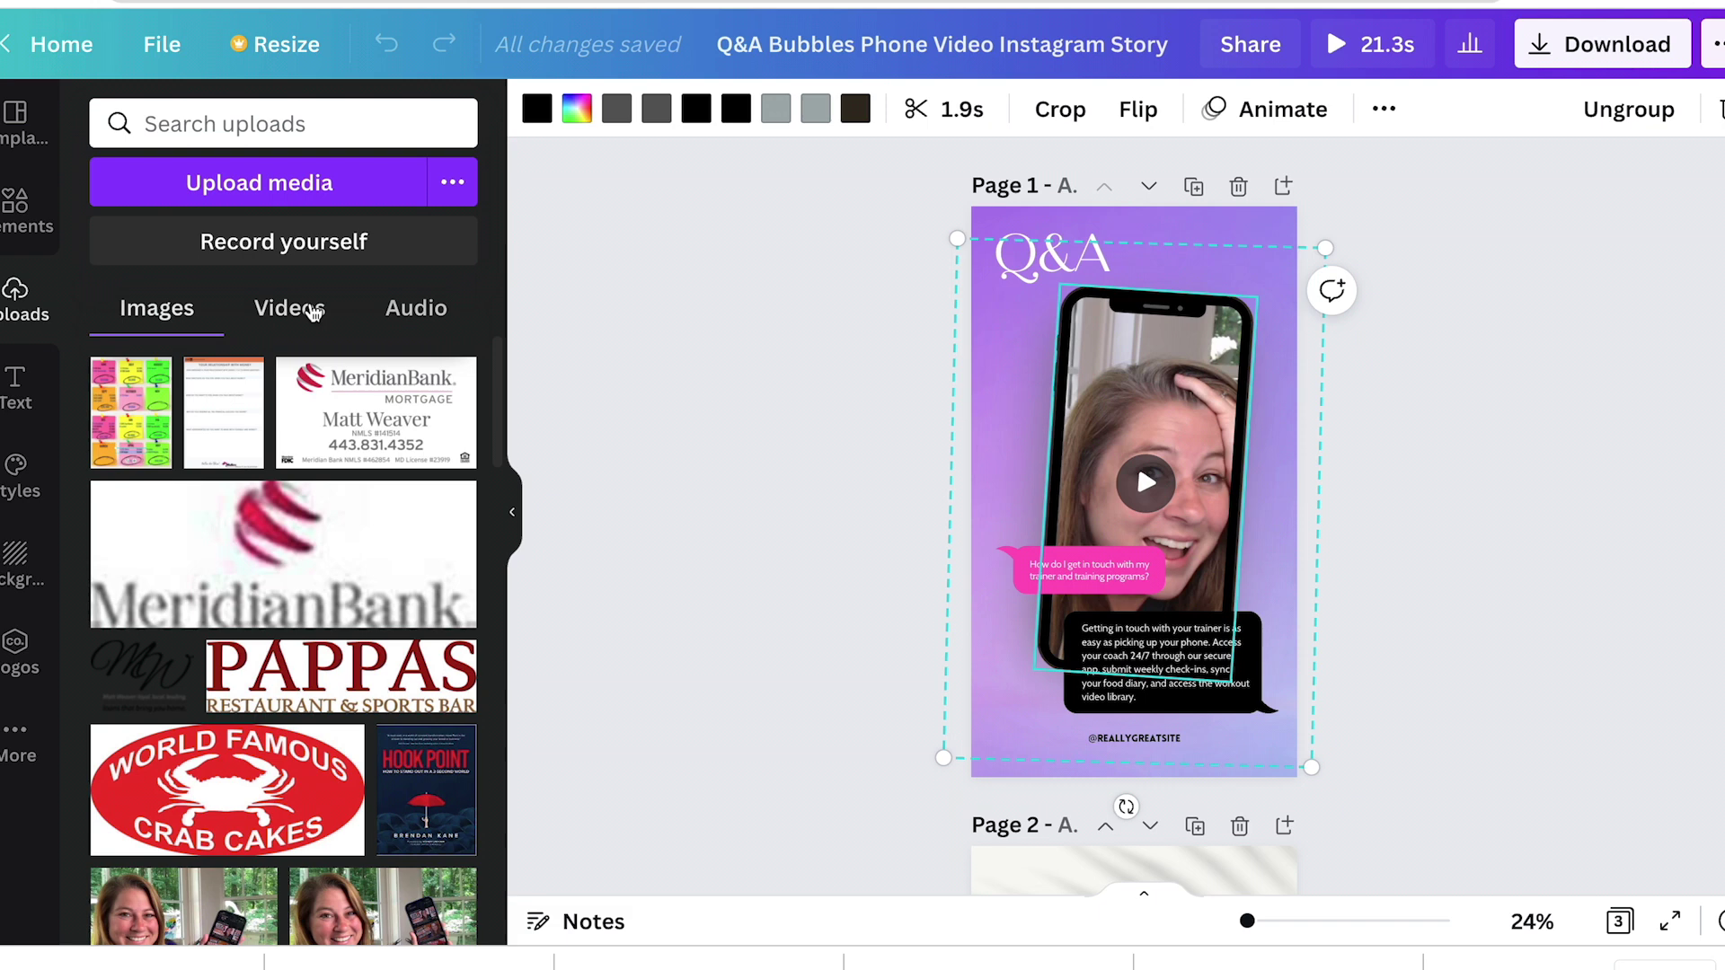
left_click(294, 310)
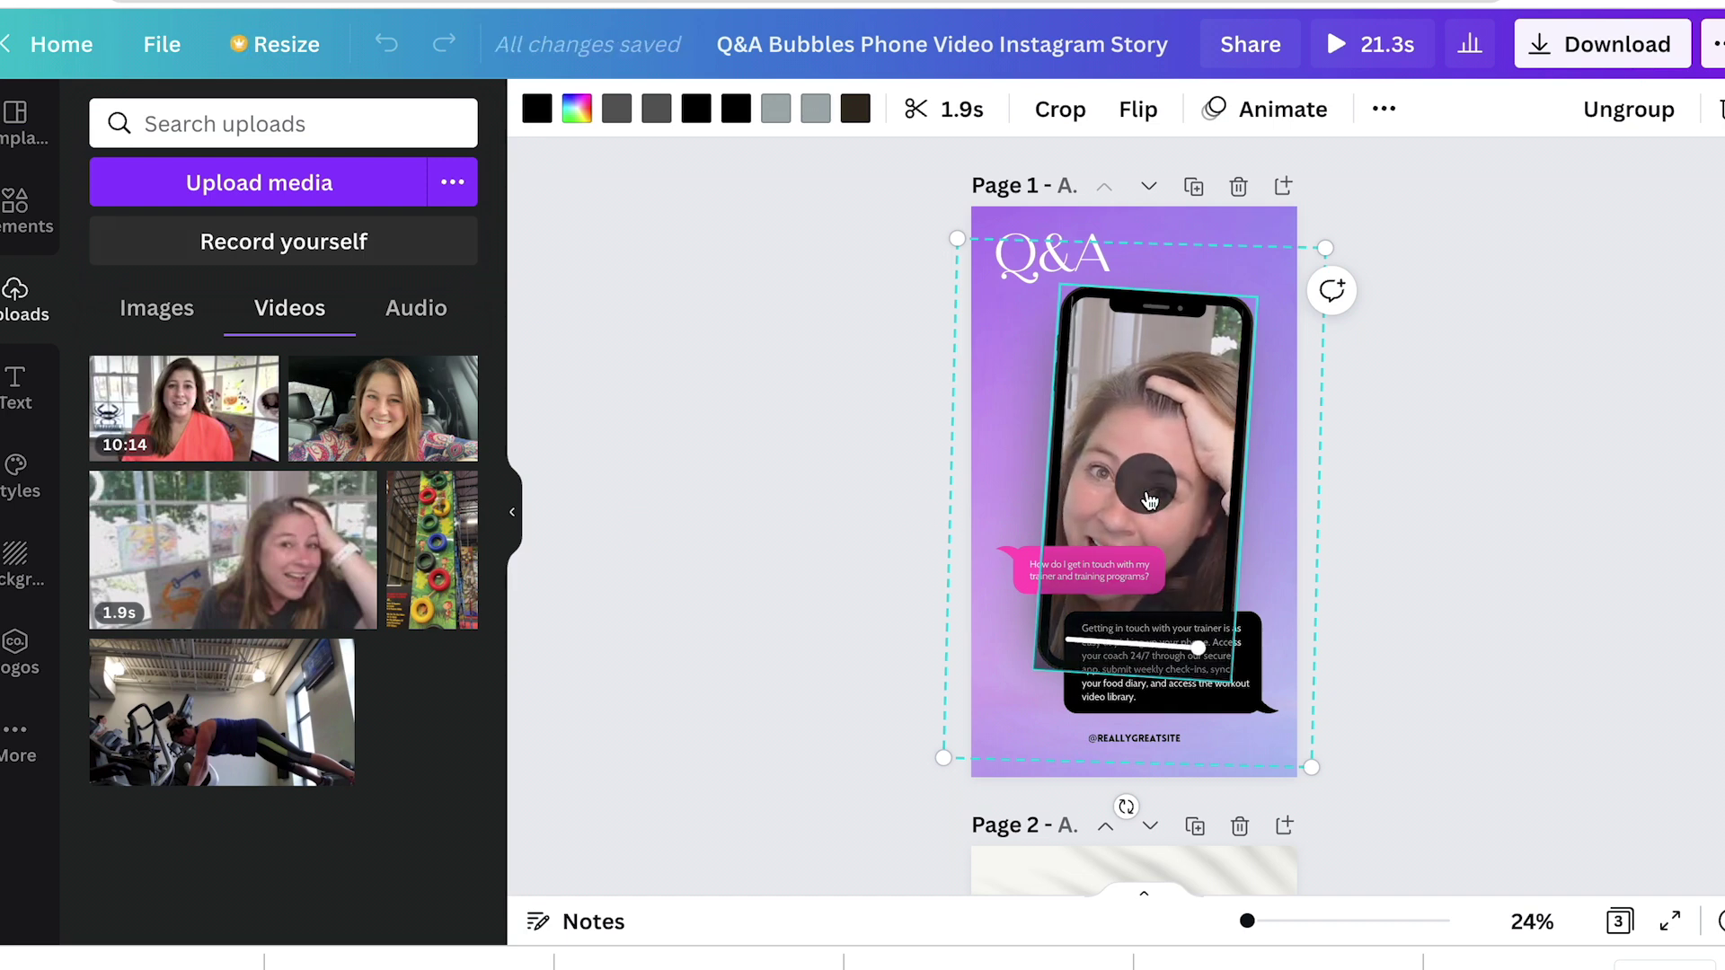
key("Tab")
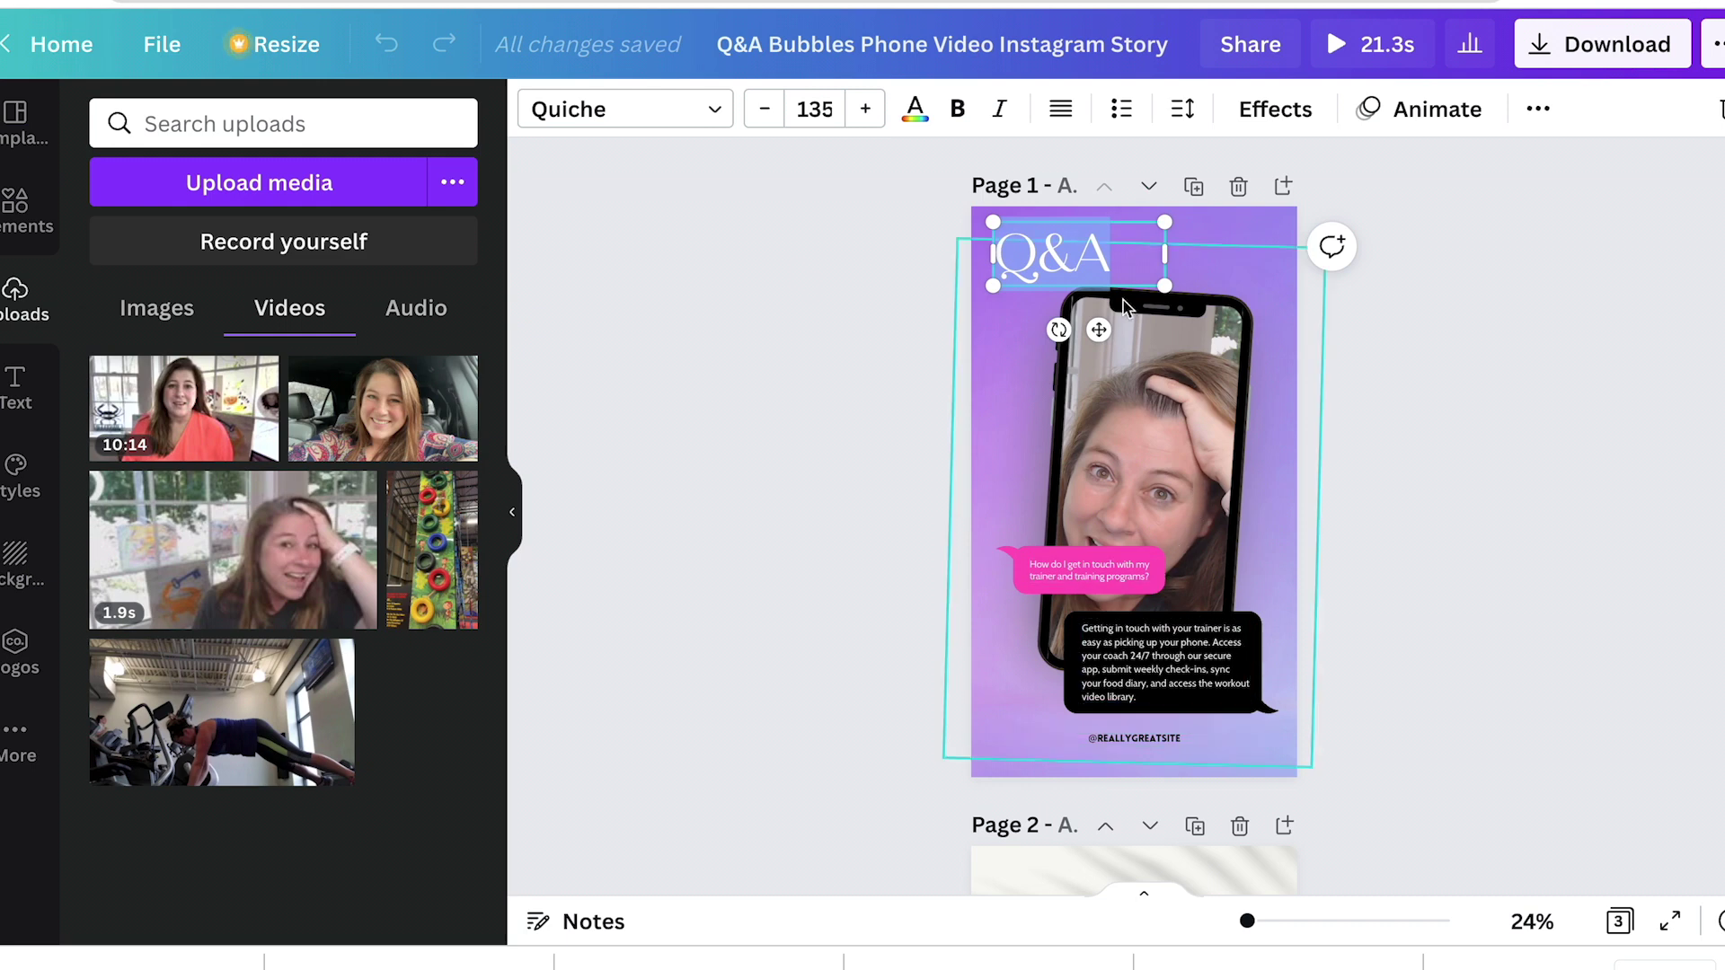
left_click(1153, 446)
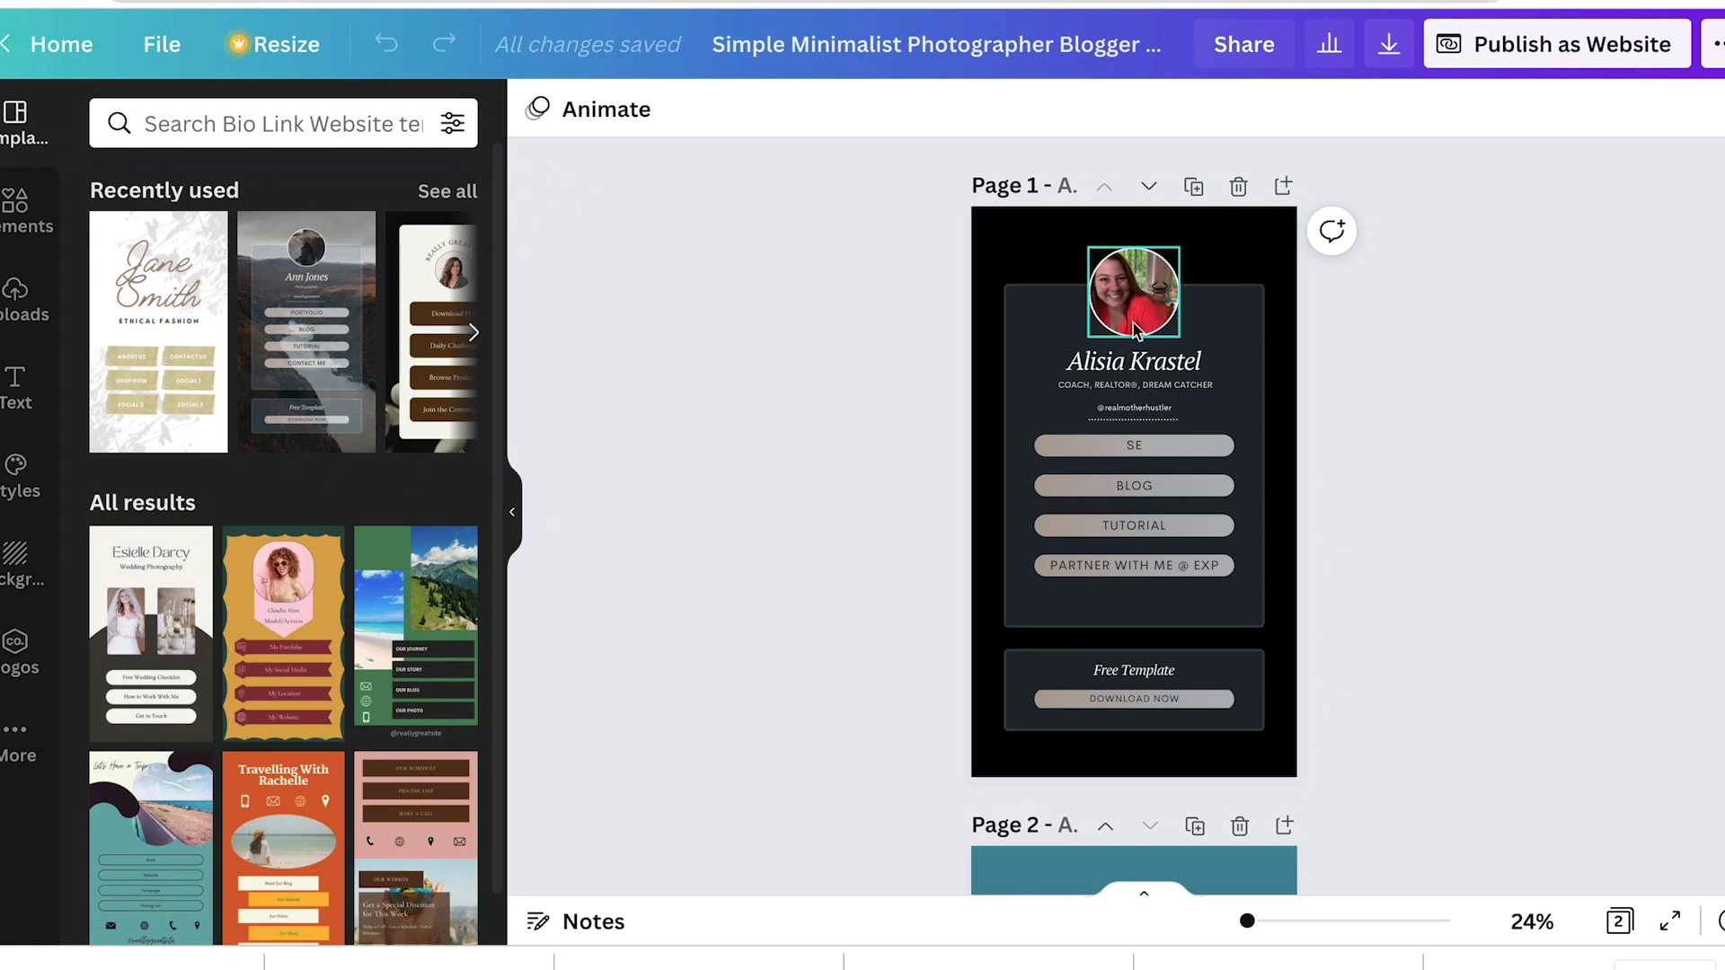
Step: Select the bio page's photo, name text and each of the four link buttons in turn
left_click(1134, 312)
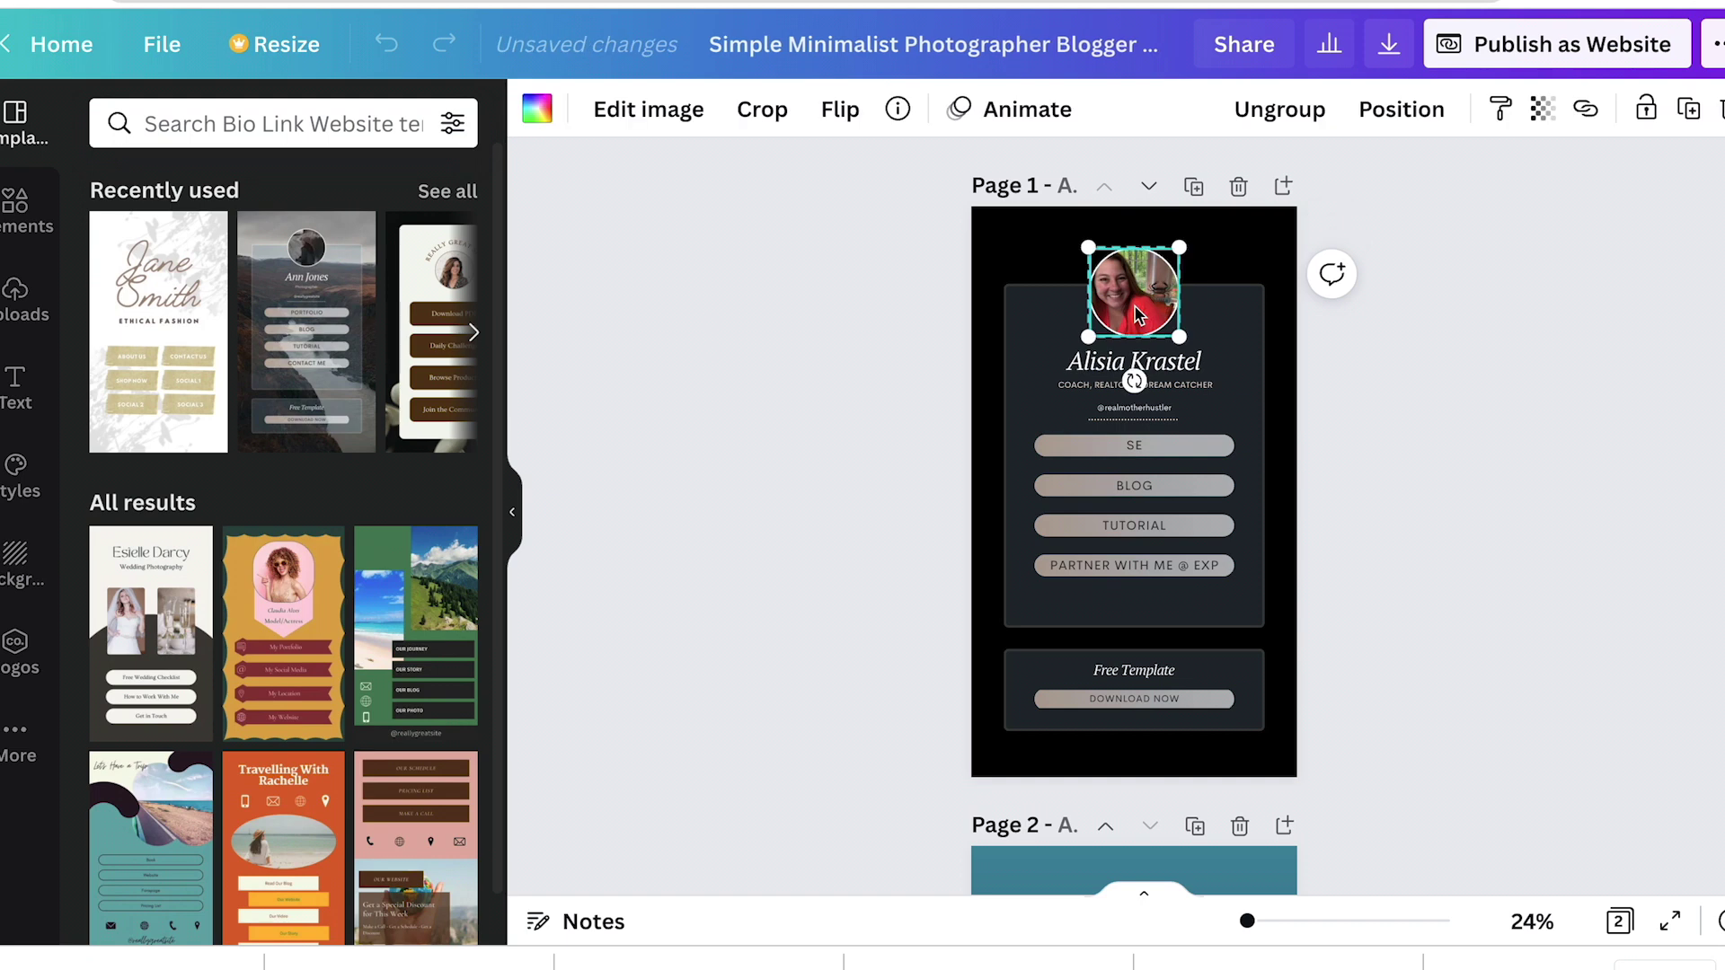
left_click(1109, 382)
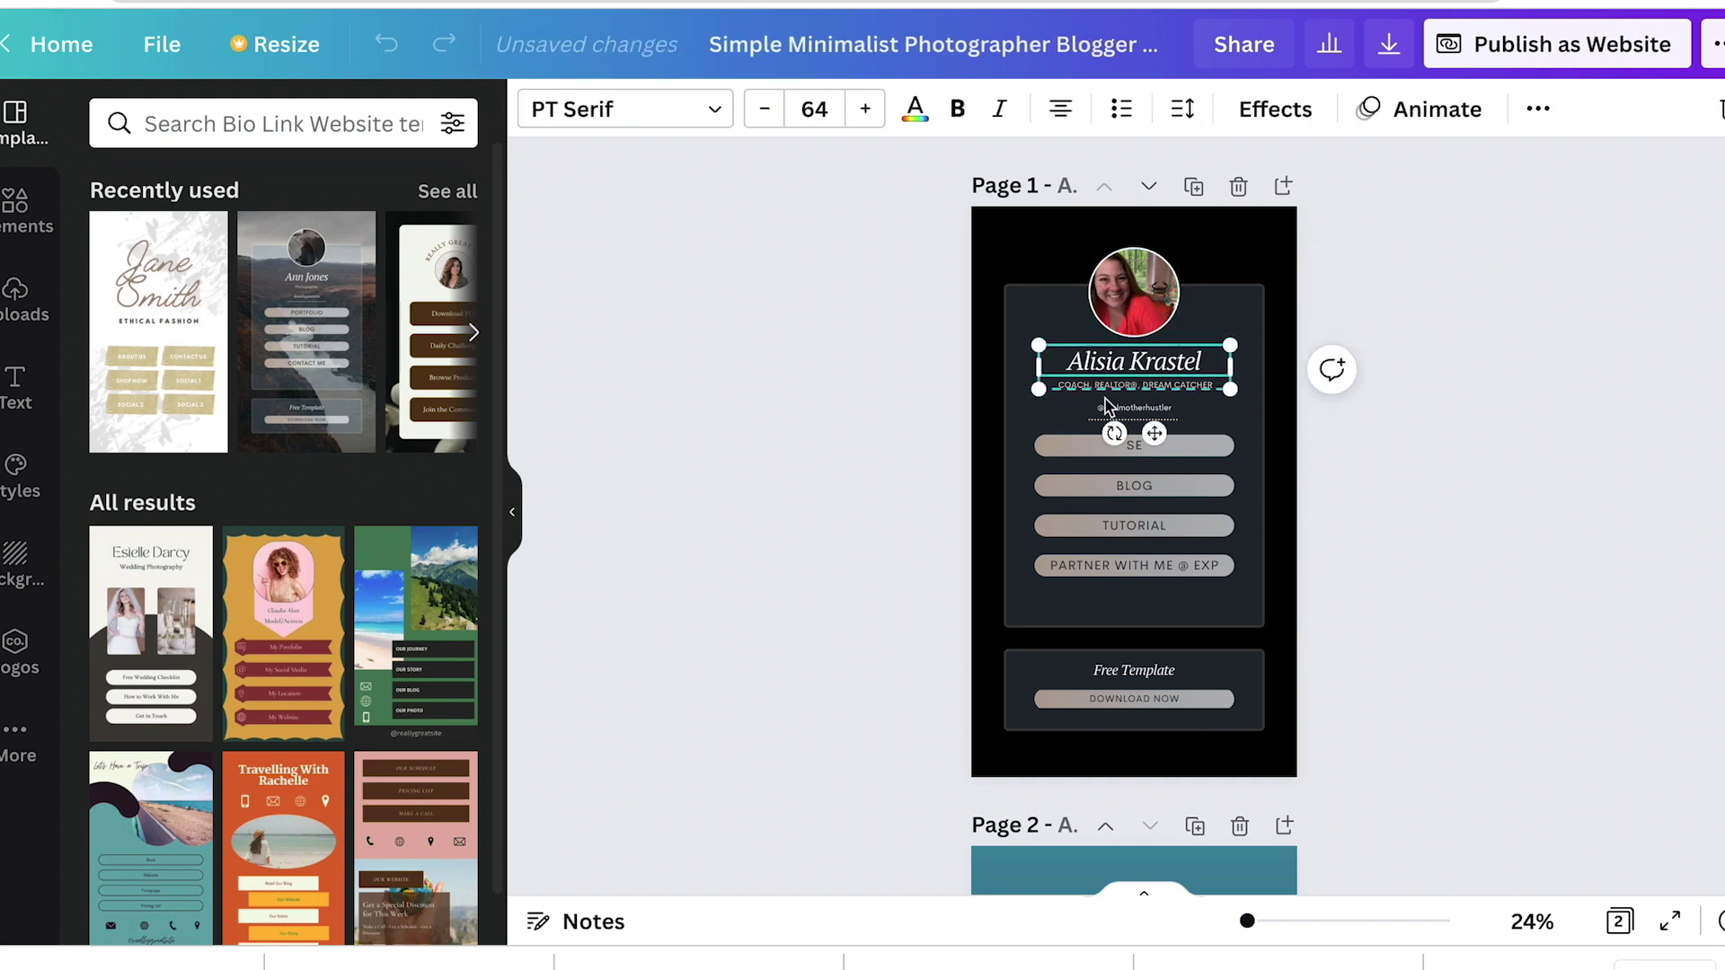
left_click(1110, 449)
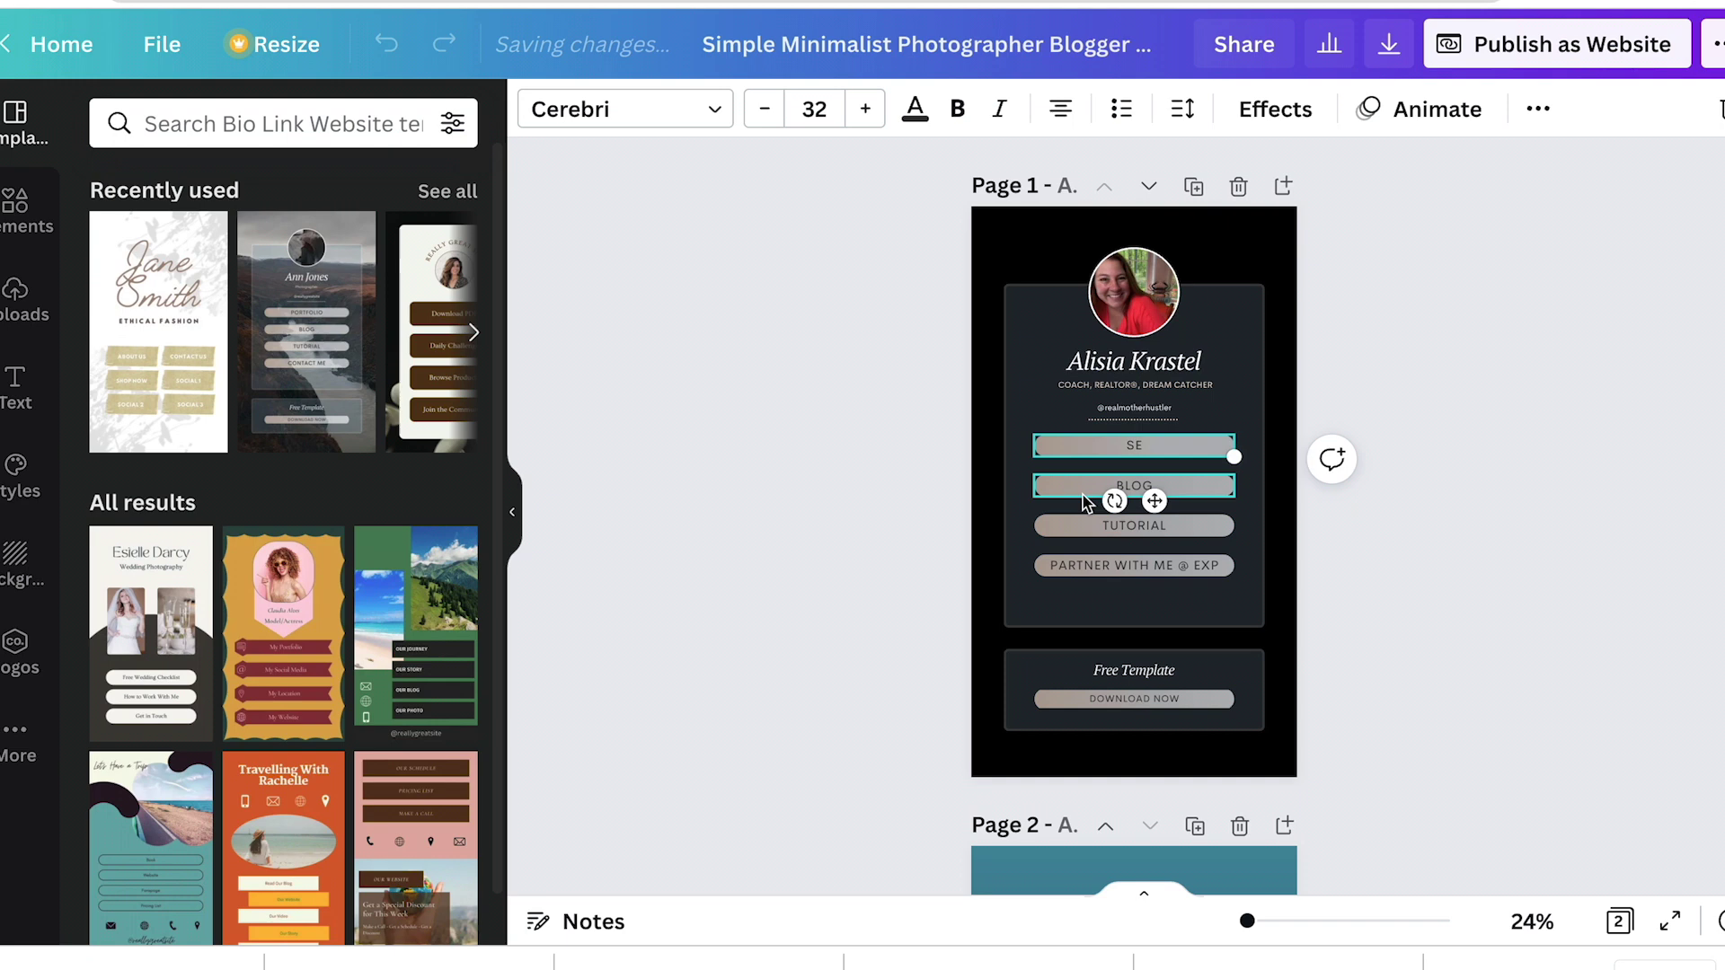
left_click(1110, 487)
left_click(1089, 537)
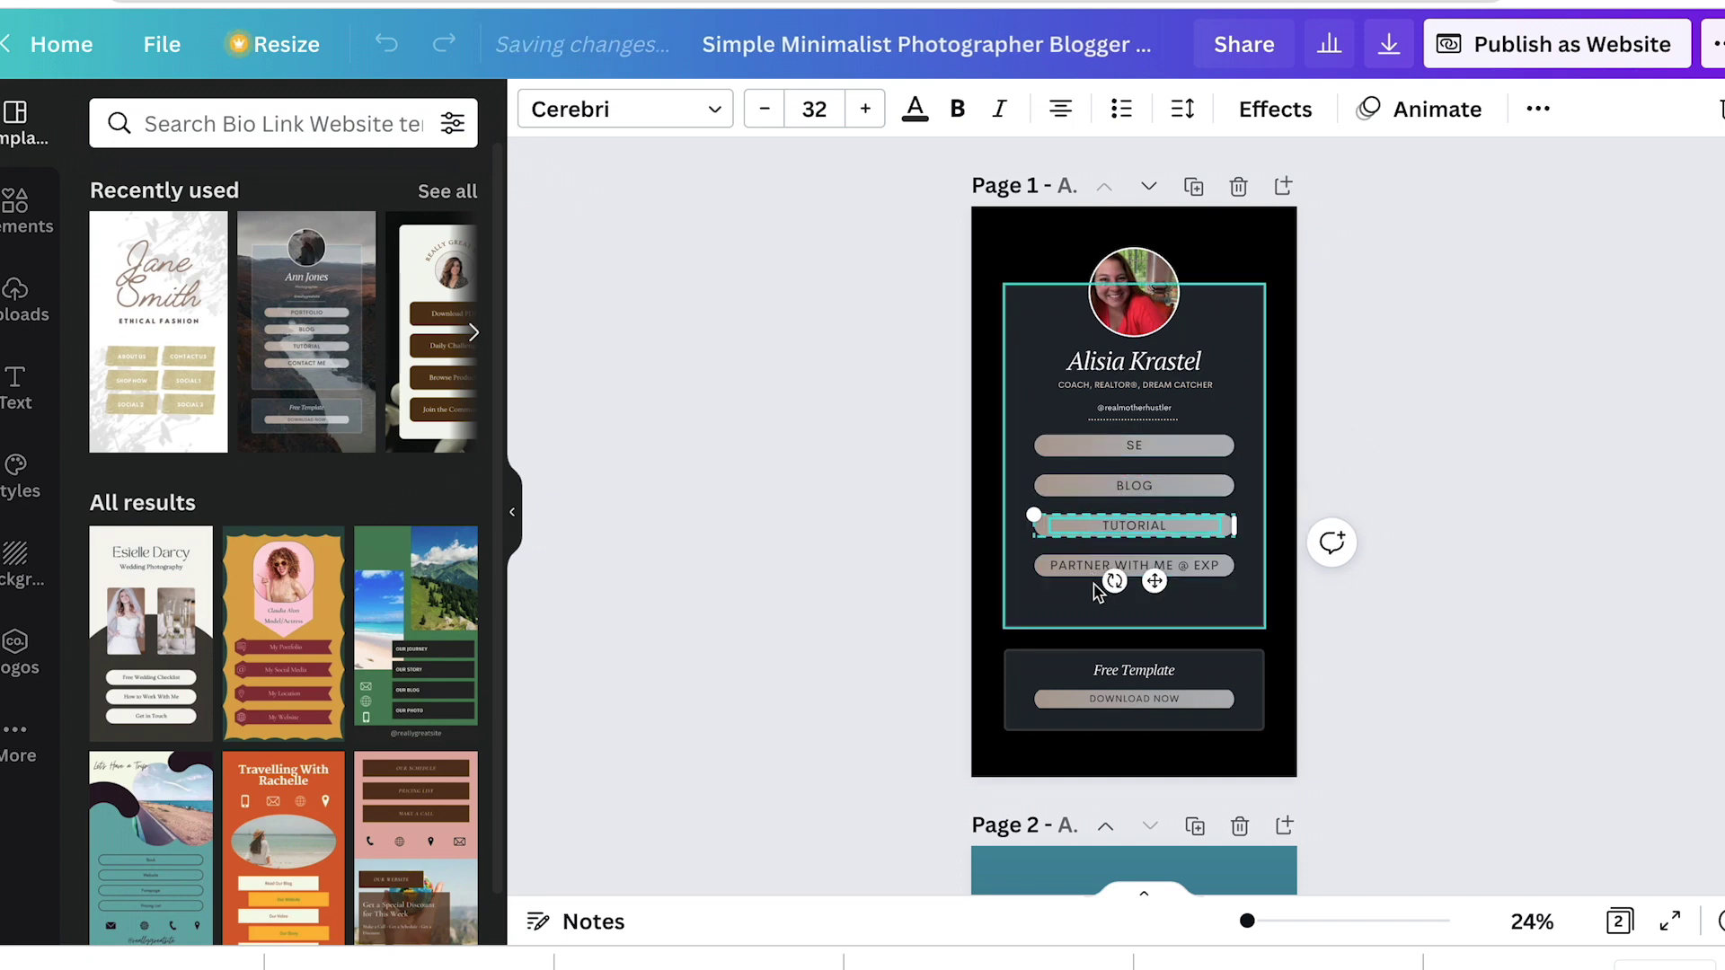
left_click(1083, 575)
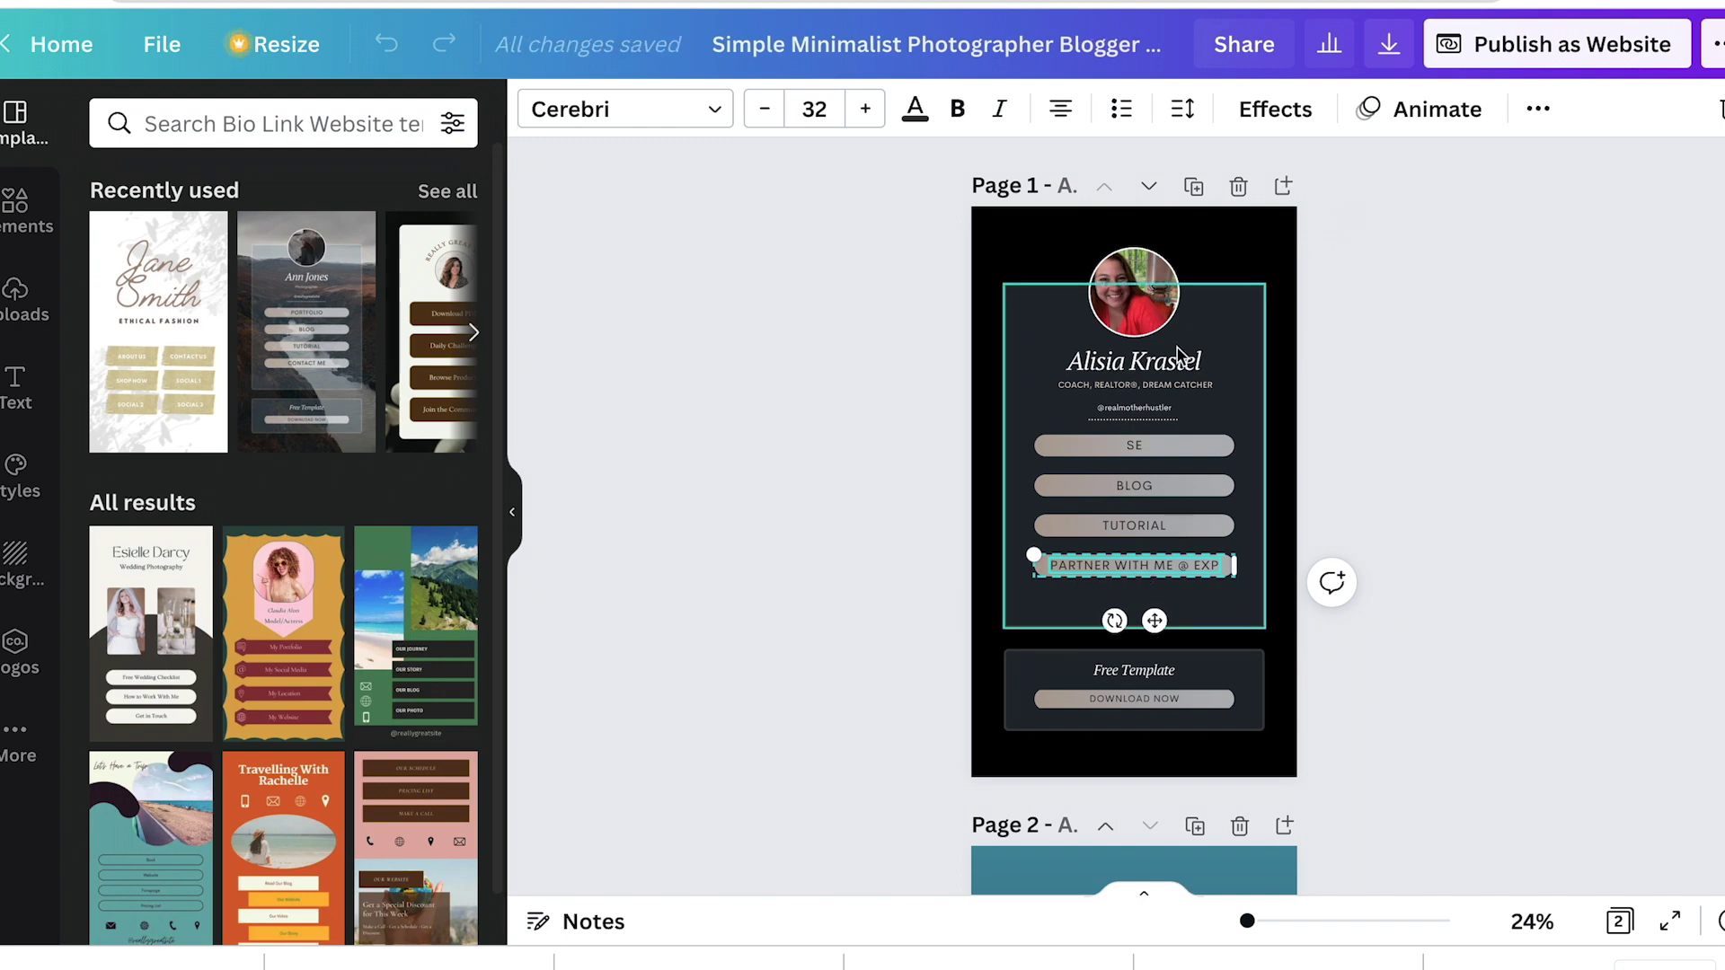
Step: Retype the top link button label from SE to FIRST STEPS TO BUYING
left_click(1136, 449)
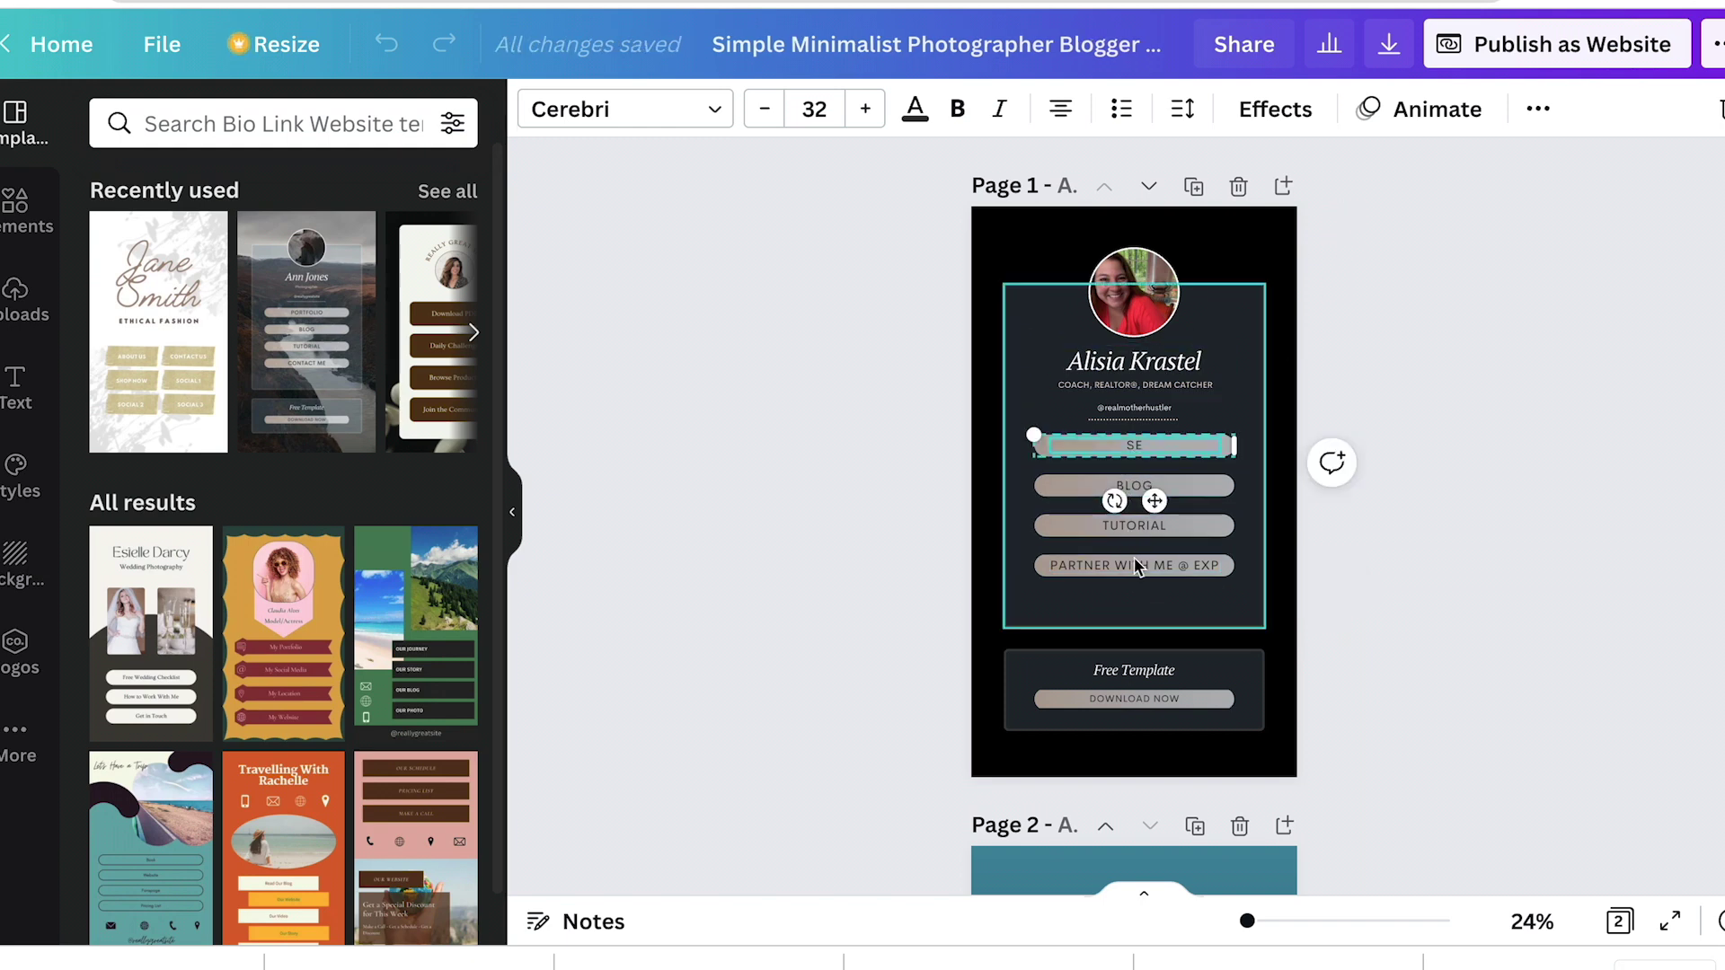
type("FIR")
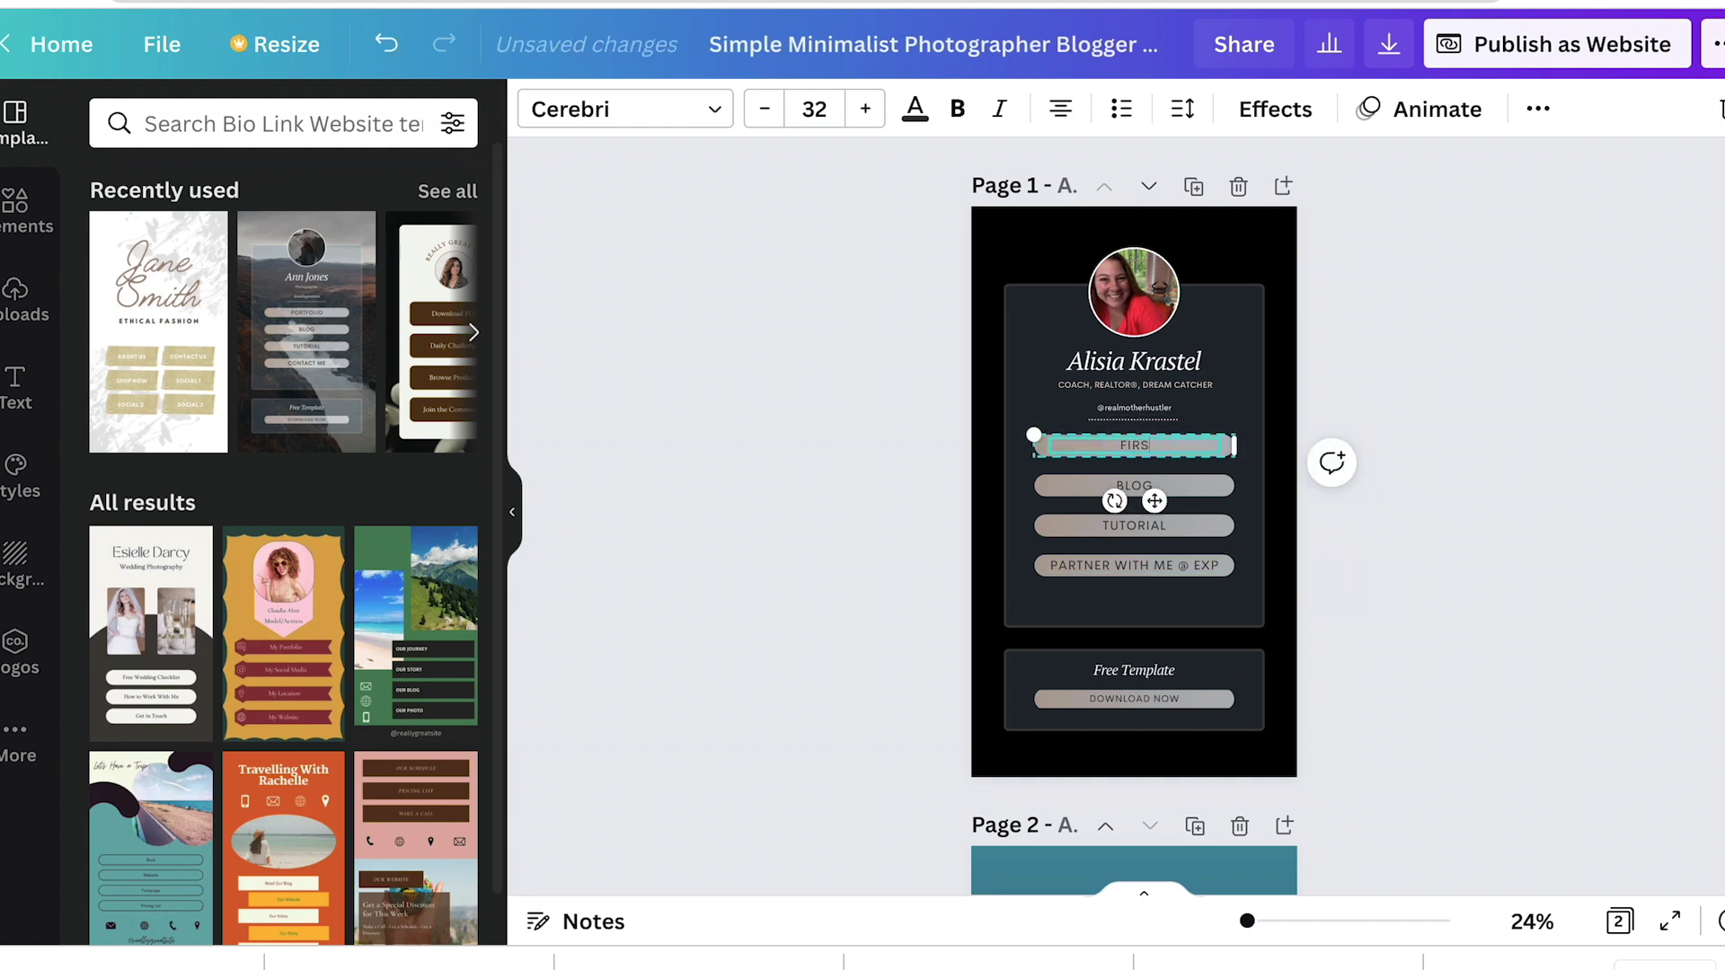
key("BackSpace")
key("BackSpace")
type("ST STEPS TO BUYEIN")
key("BackSpace")
Step: Finish the FIRST STEPS TO BUYING label and close its link settings without adding a link
type("ING")
left_click(1539, 109)
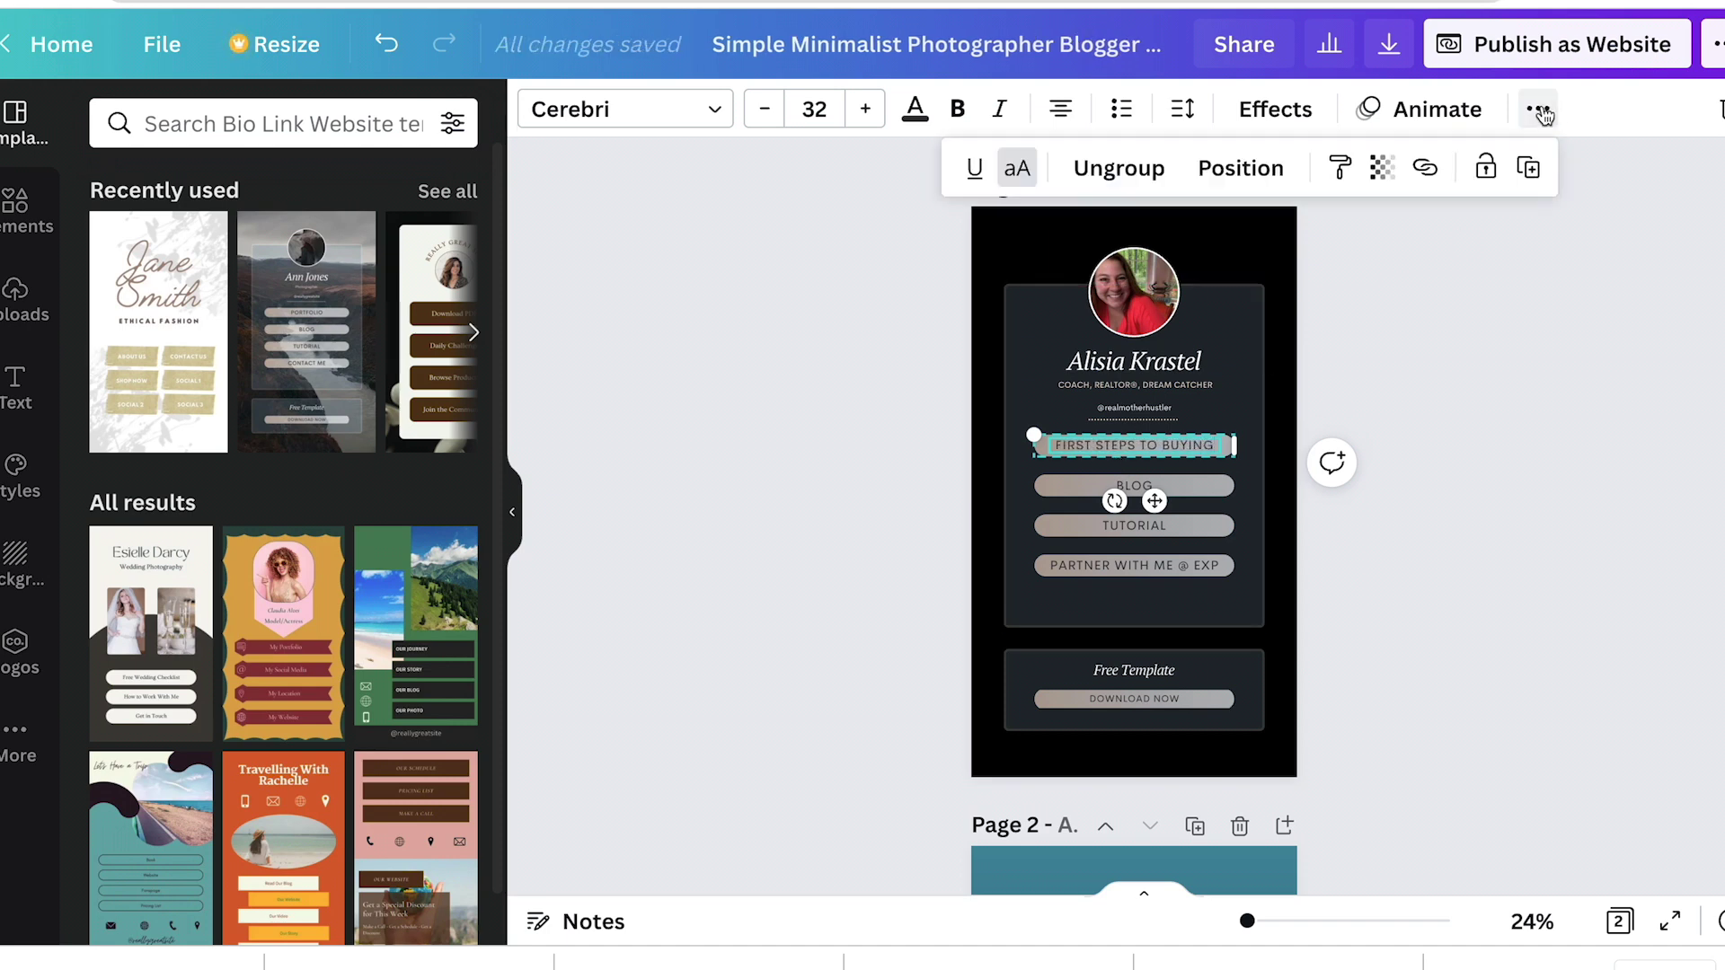
left_click(1425, 171)
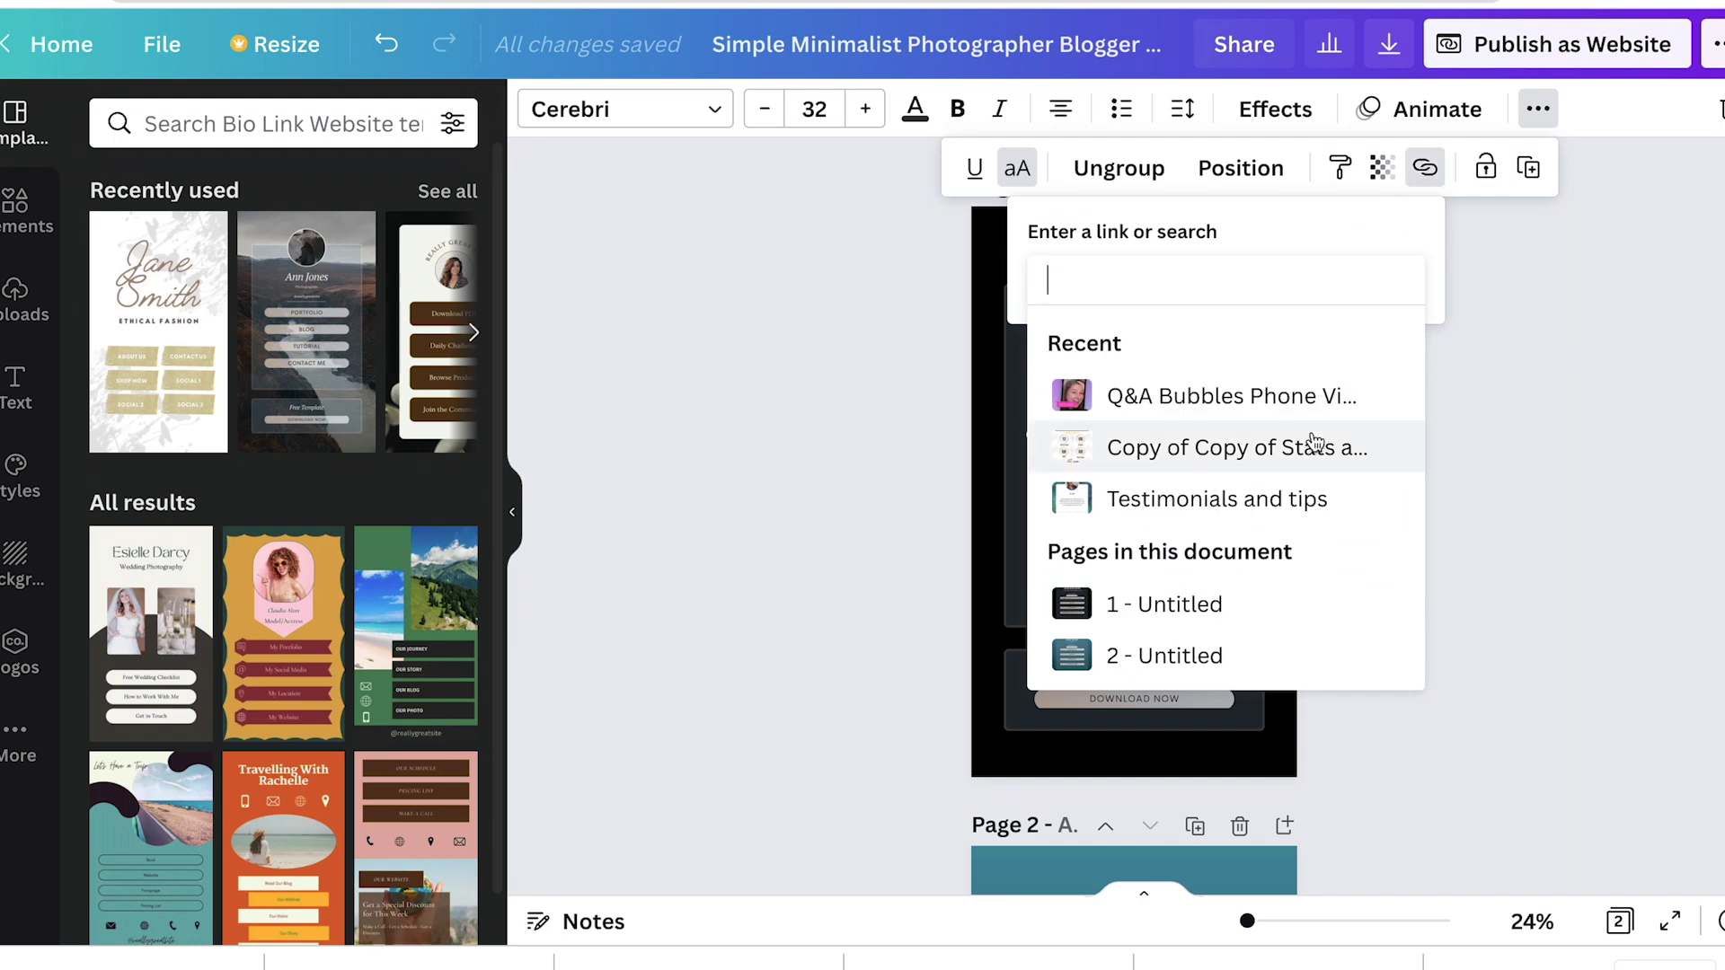
left_click(1551, 531)
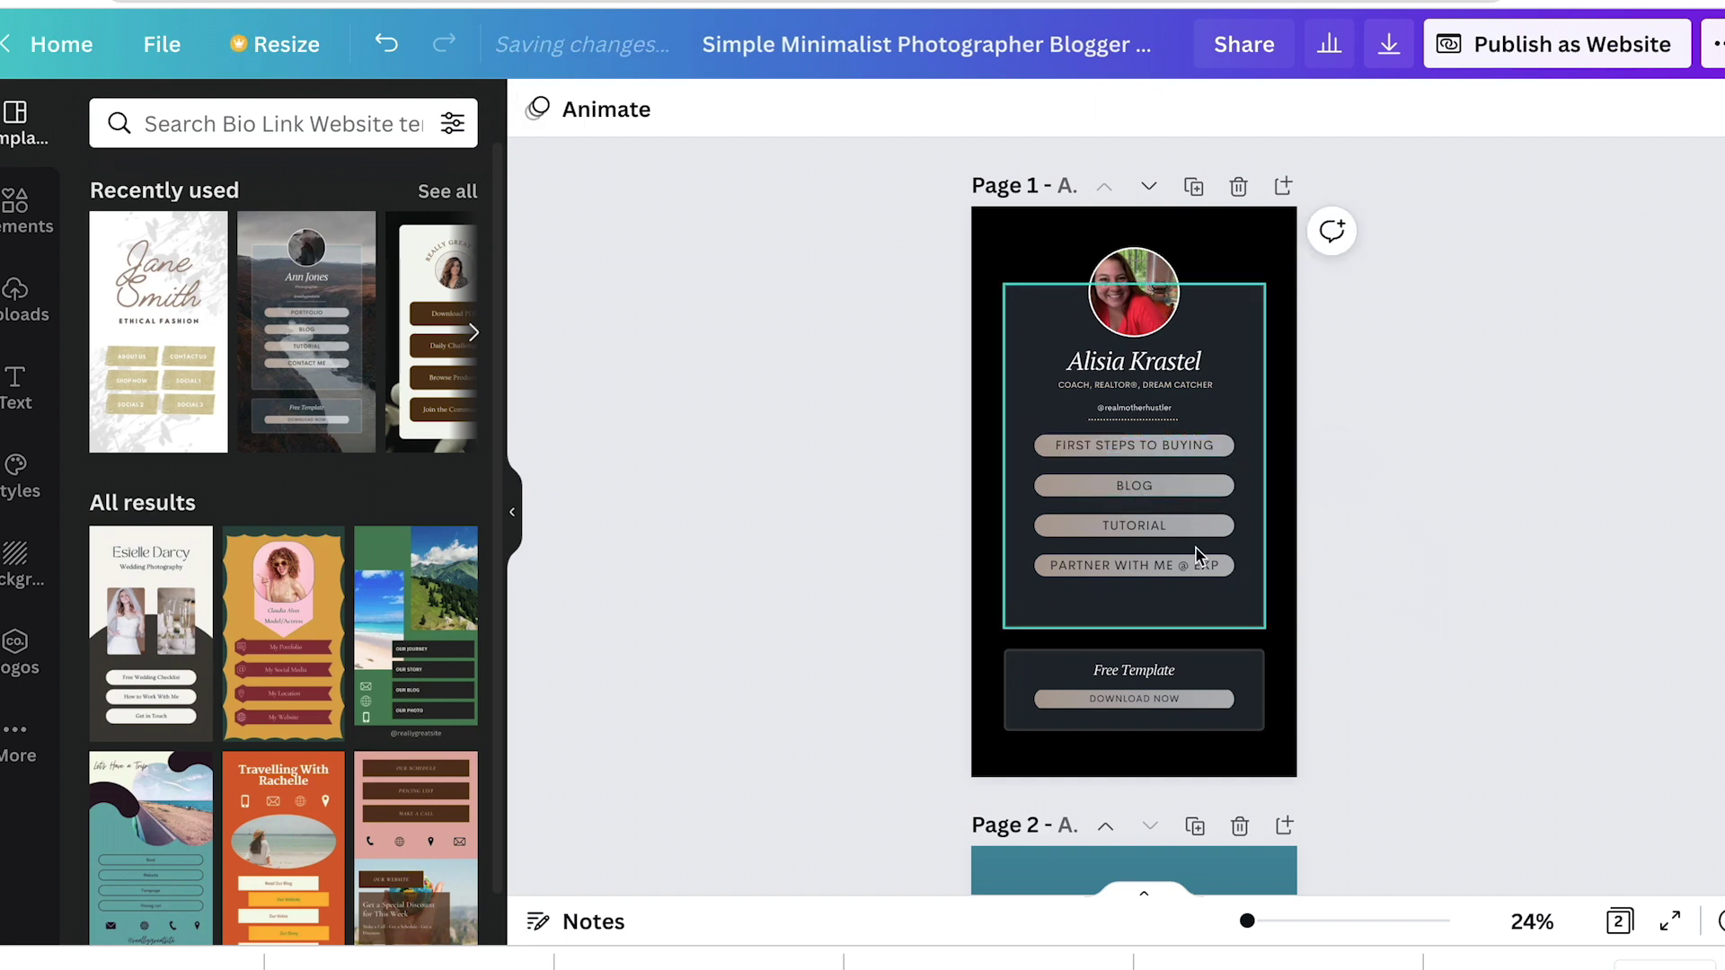
Step: Pick the BLOG button for relabelling and type the new agent's name over the profile name
left_click(1141, 492)
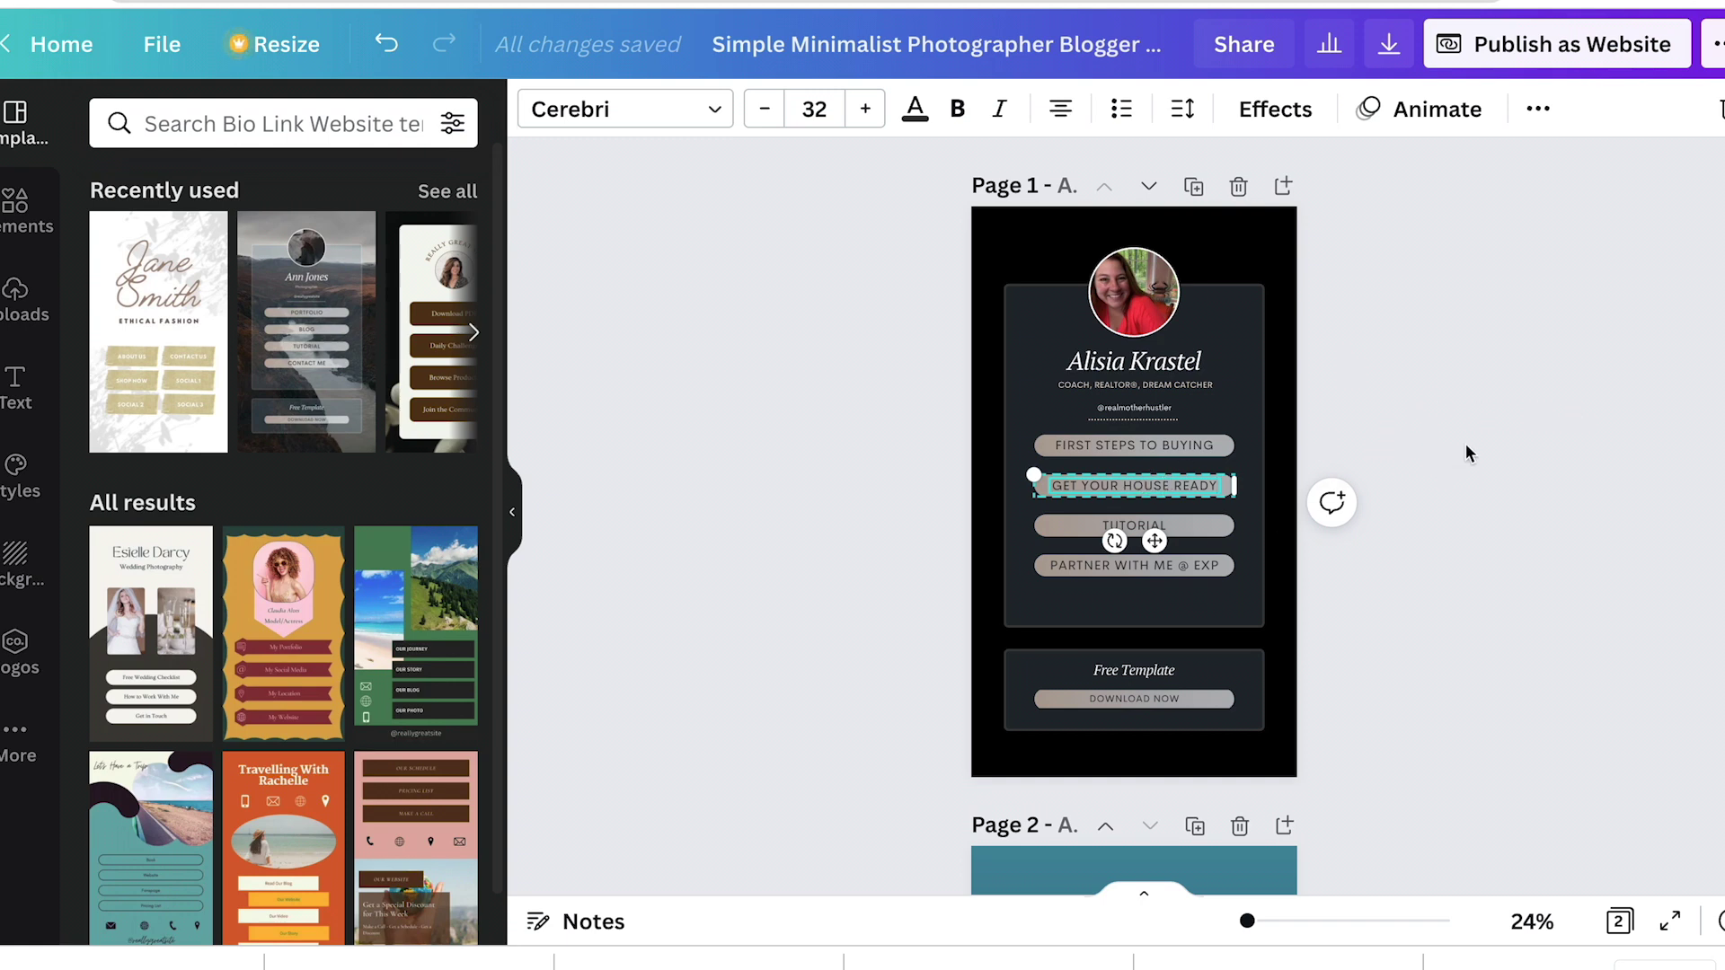
double_click(1146, 362)
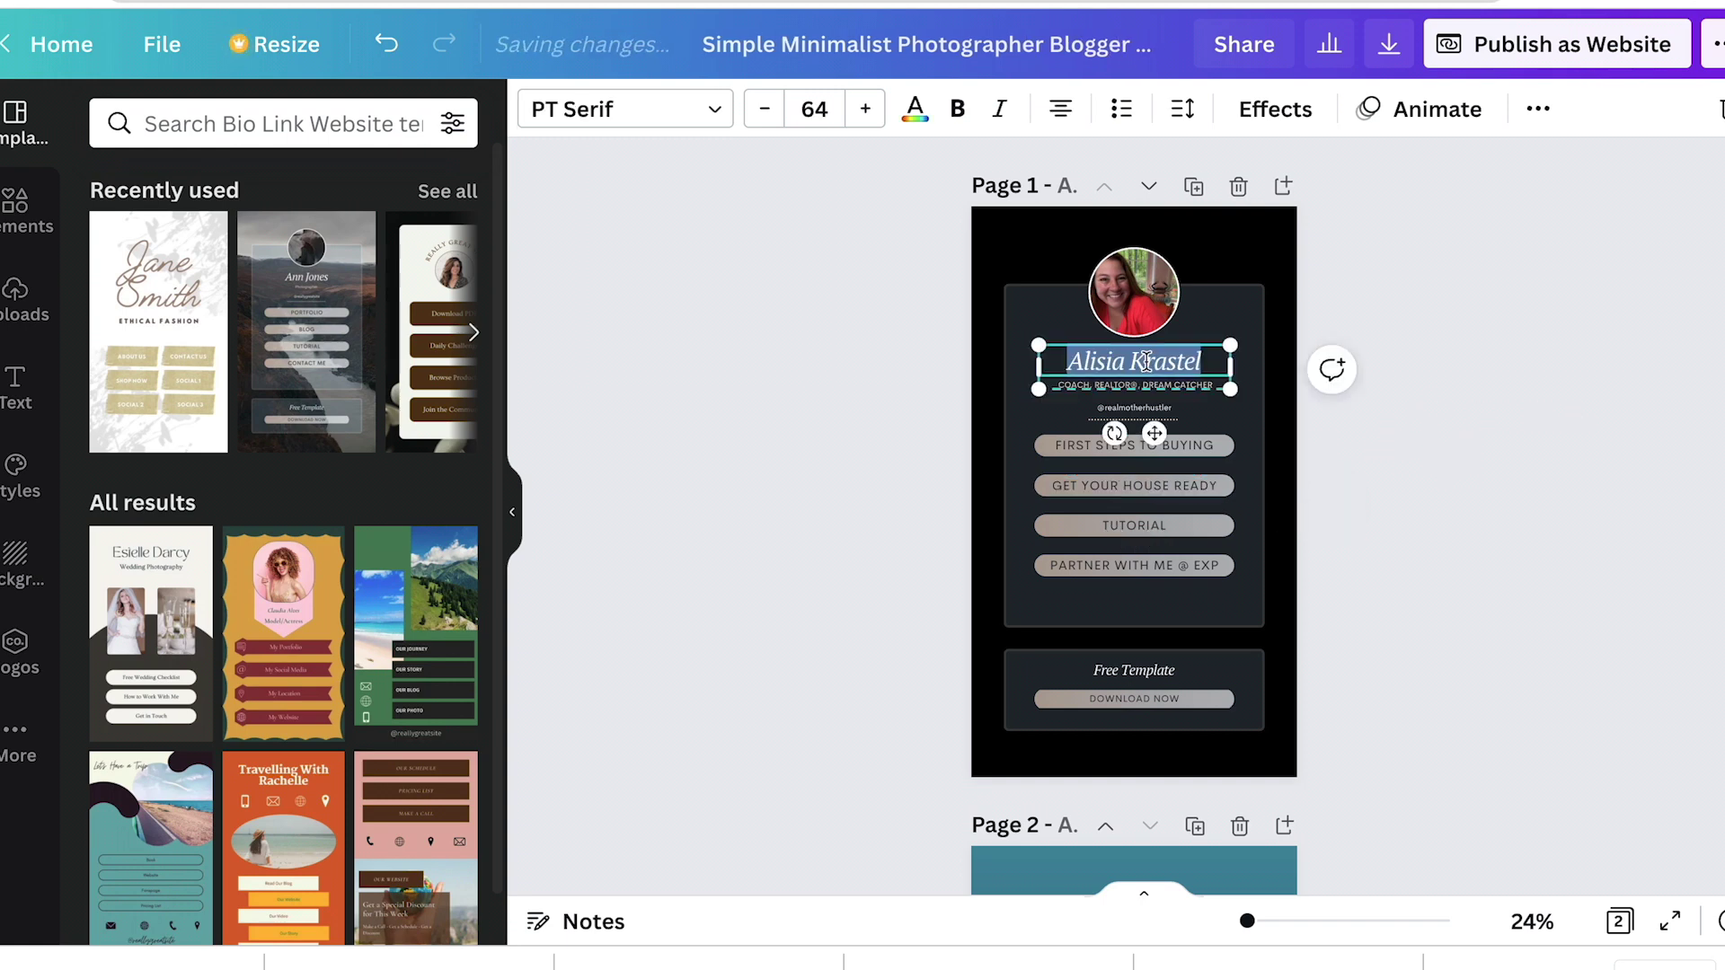
type("Jen")
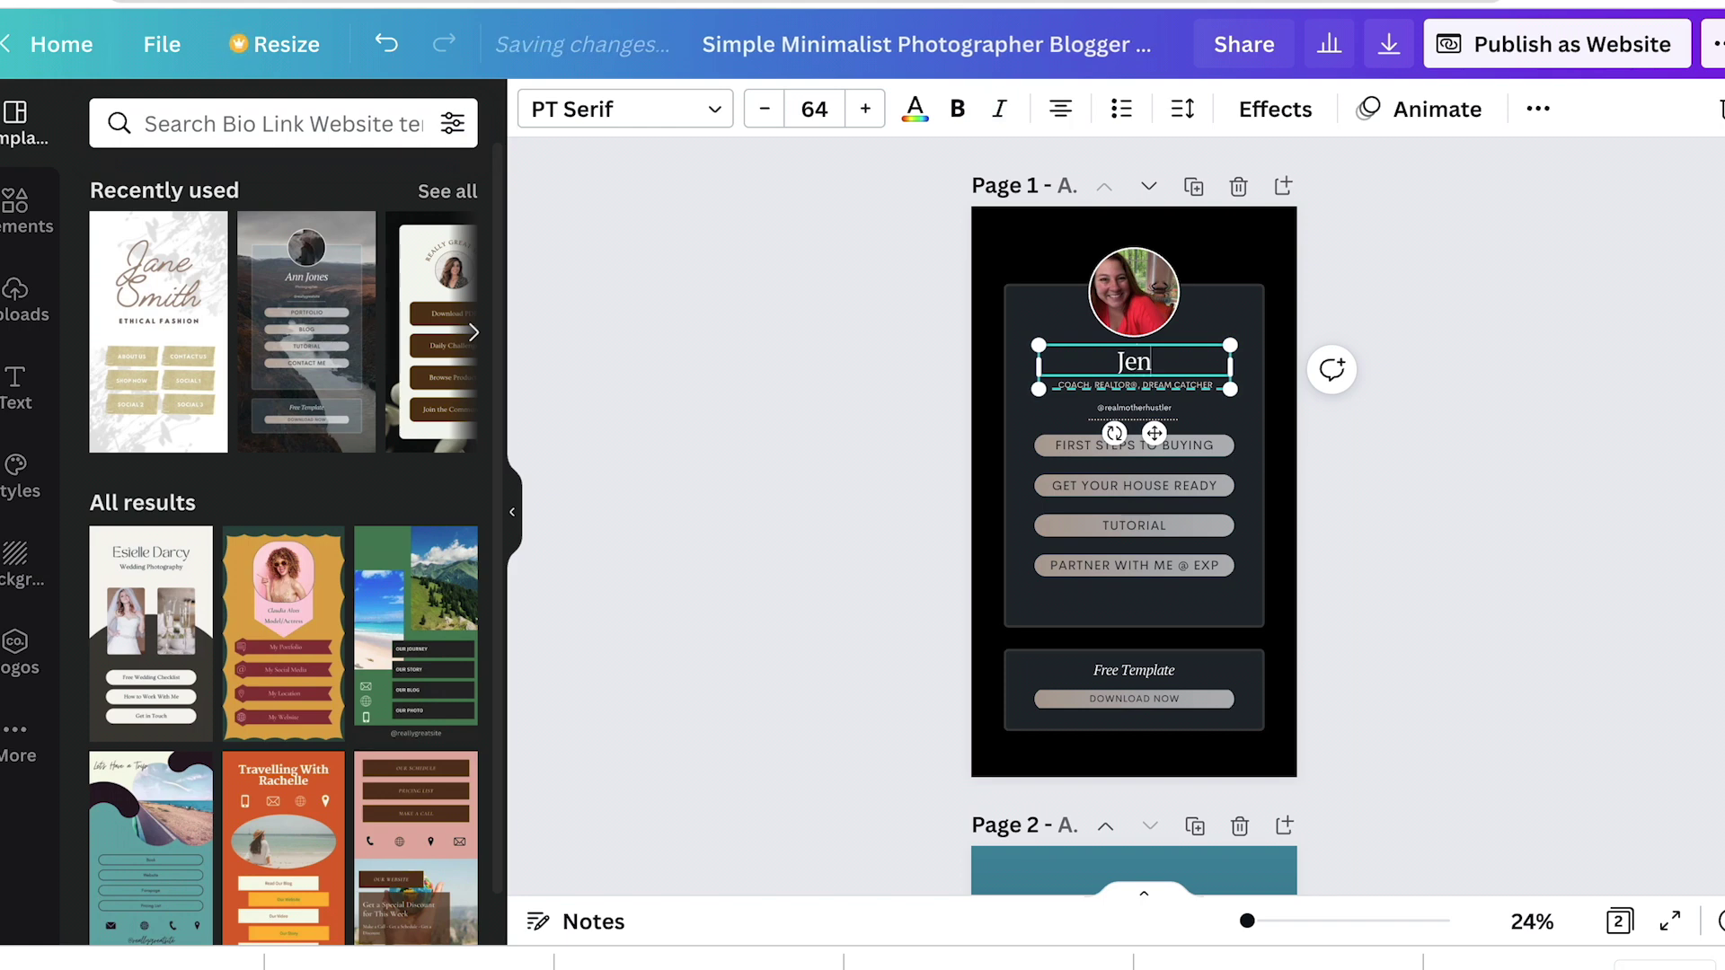
type(" Smith")
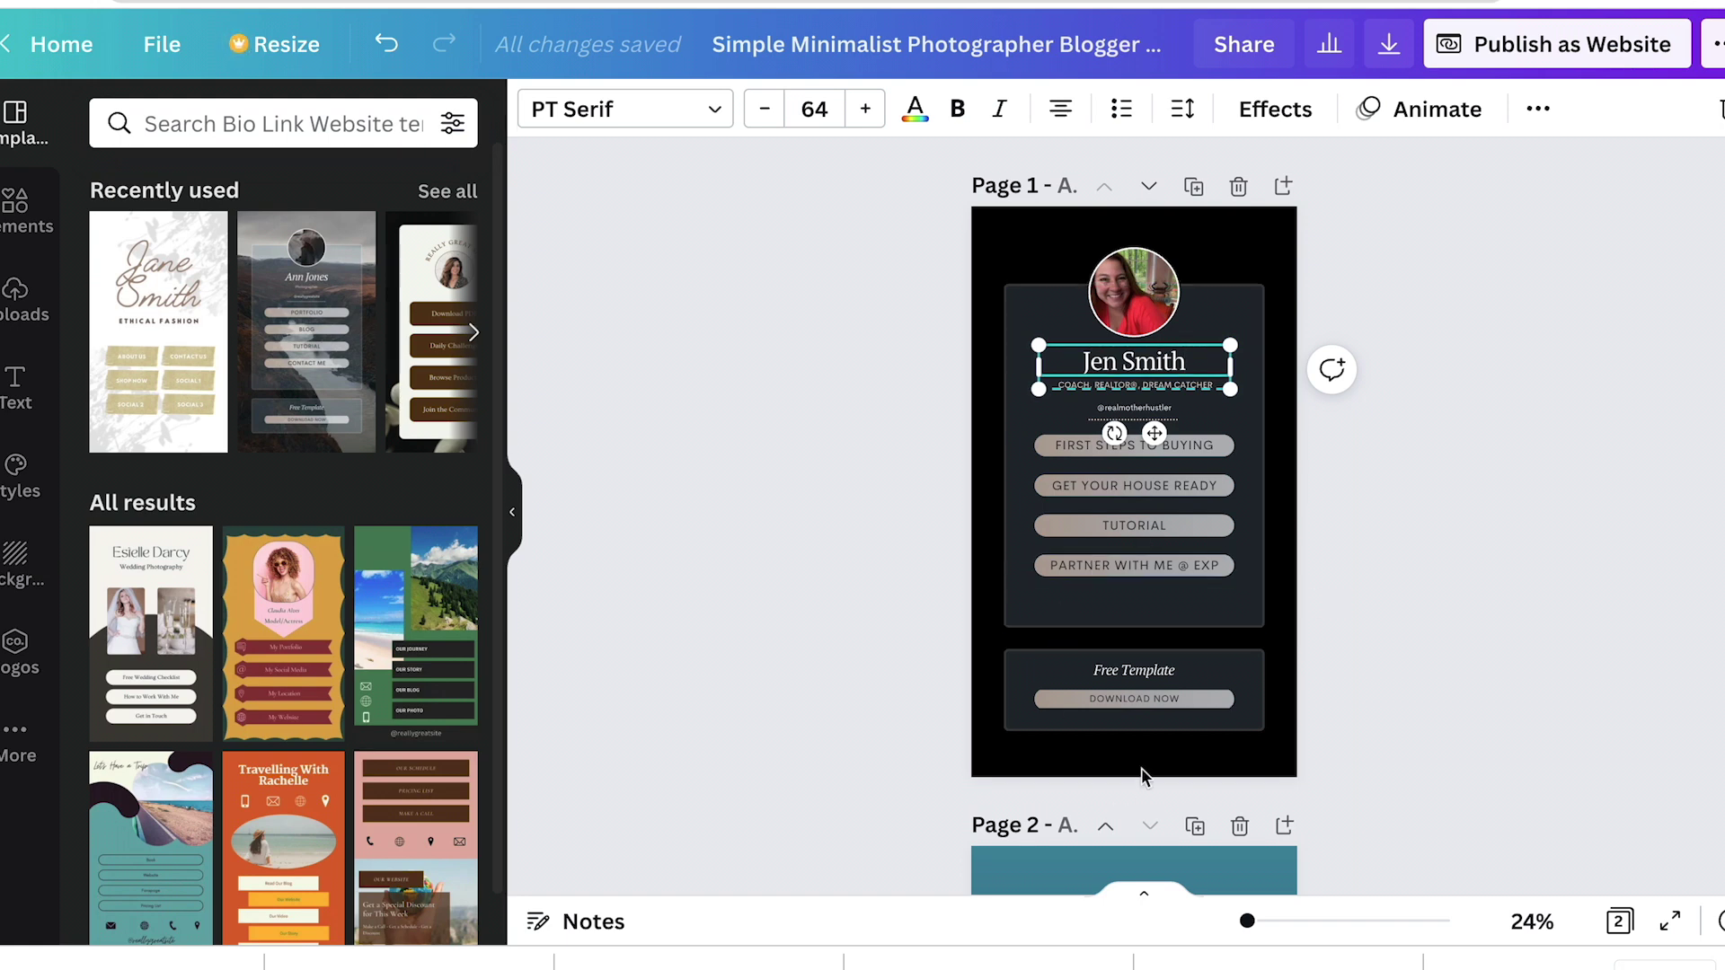
scroll(1102, 701, "down", 7)
scroll(1102, 710, "up", 7)
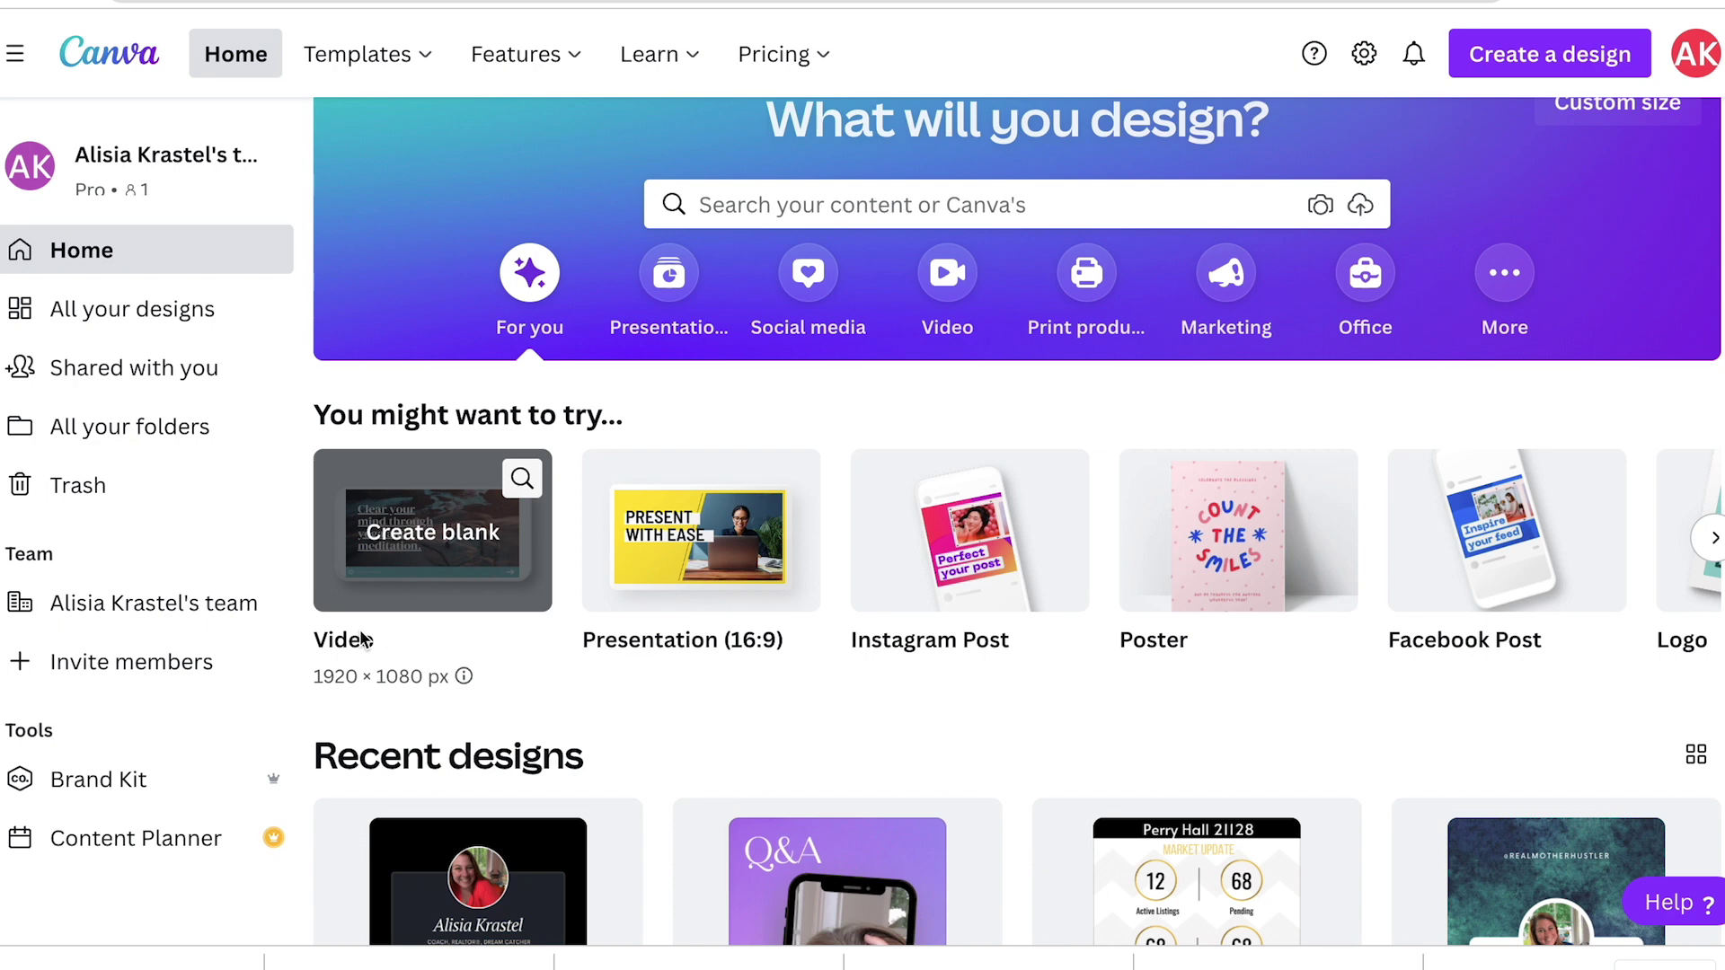
Step: Open the Content Planner and add a new post on 27 January
scroll(216, 790, "down", 2)
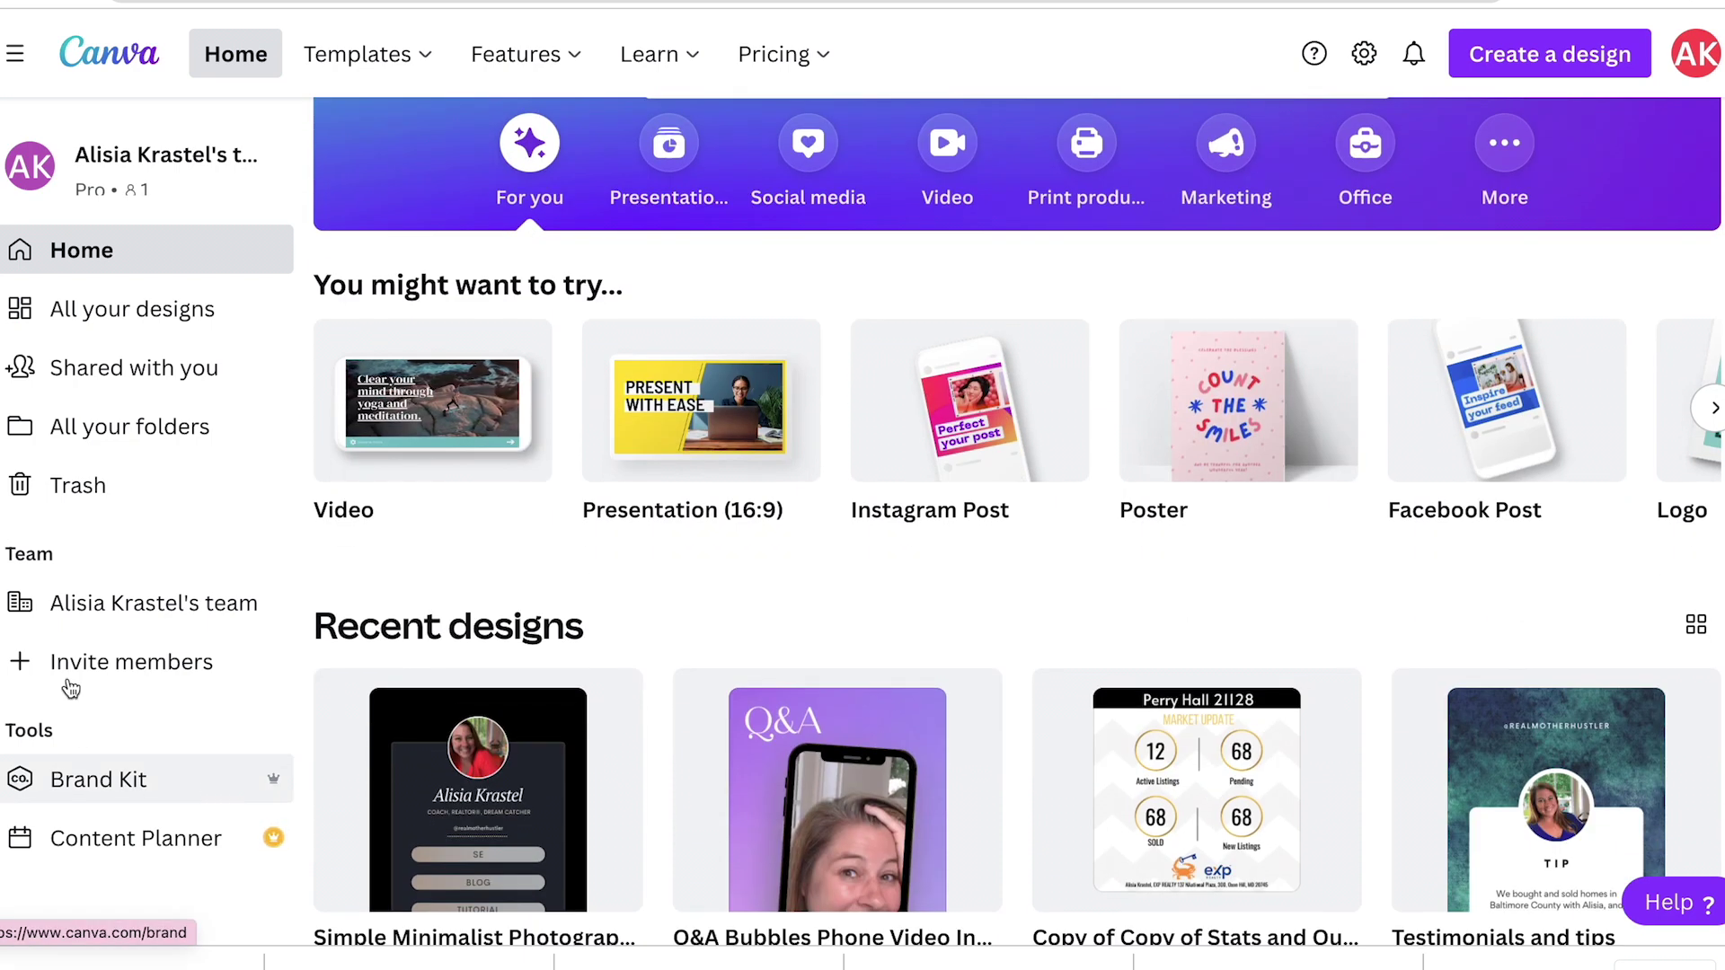
left_click(161, 841)
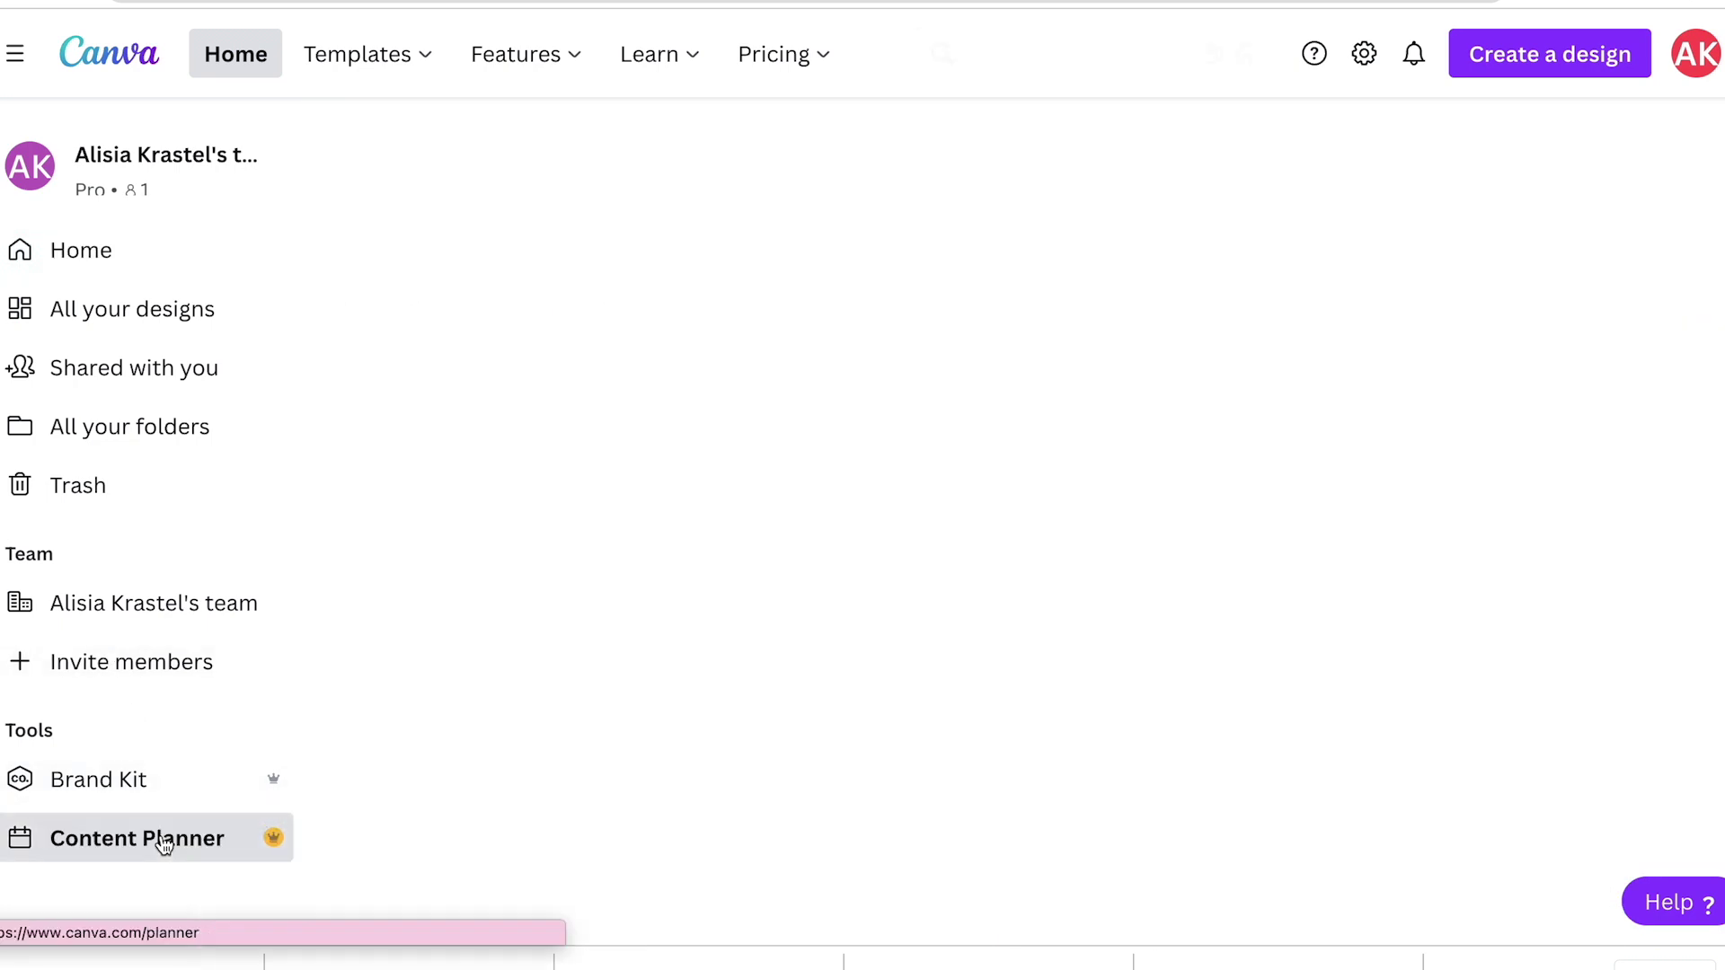
scroll(710, 701, "down", 3)
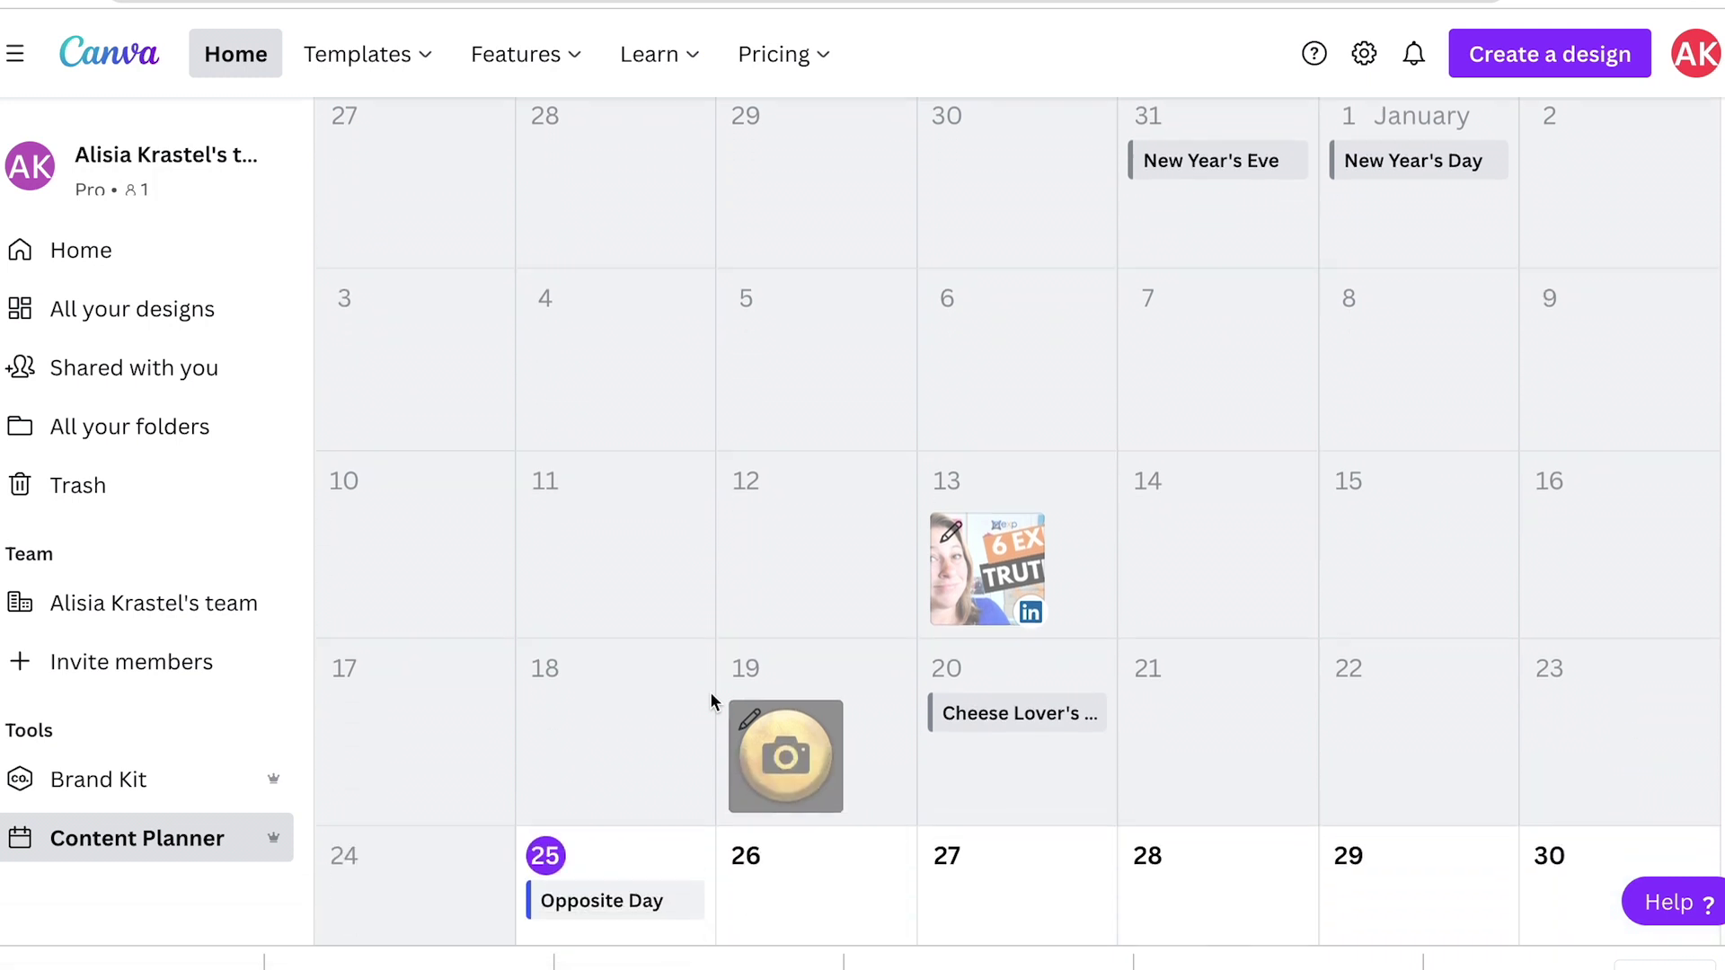
scroll(710, 702, "up", 3)
scroll(710, 703, "down", 3)
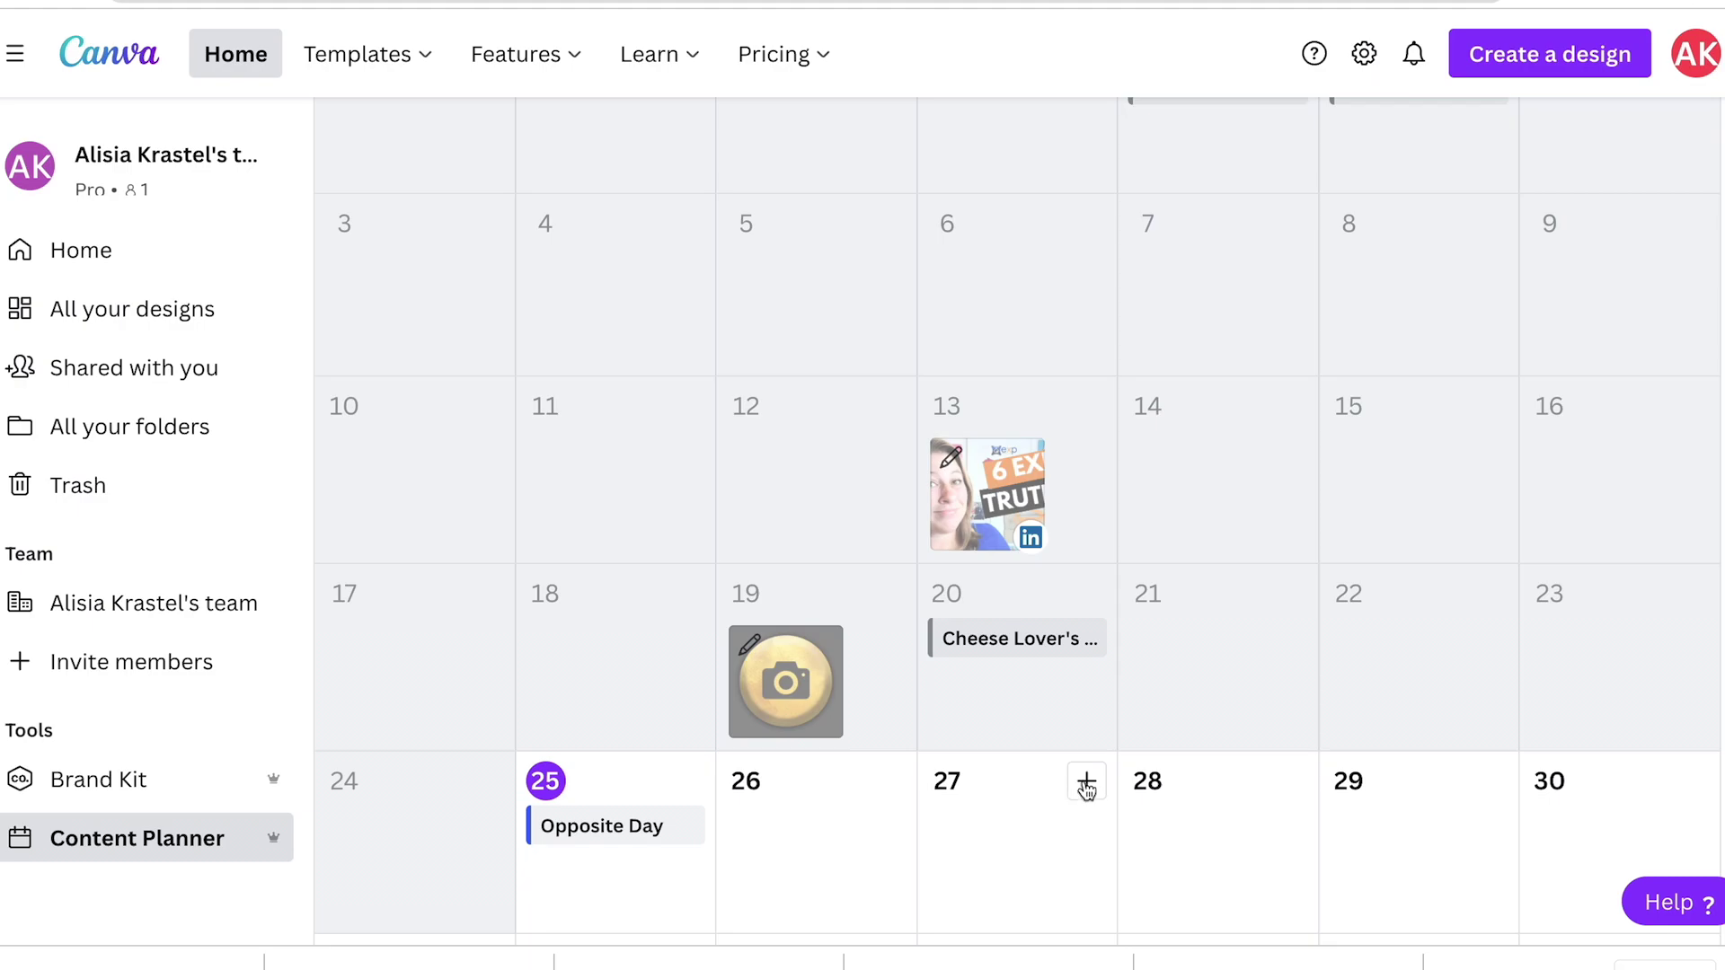
left_click(1087, 783)
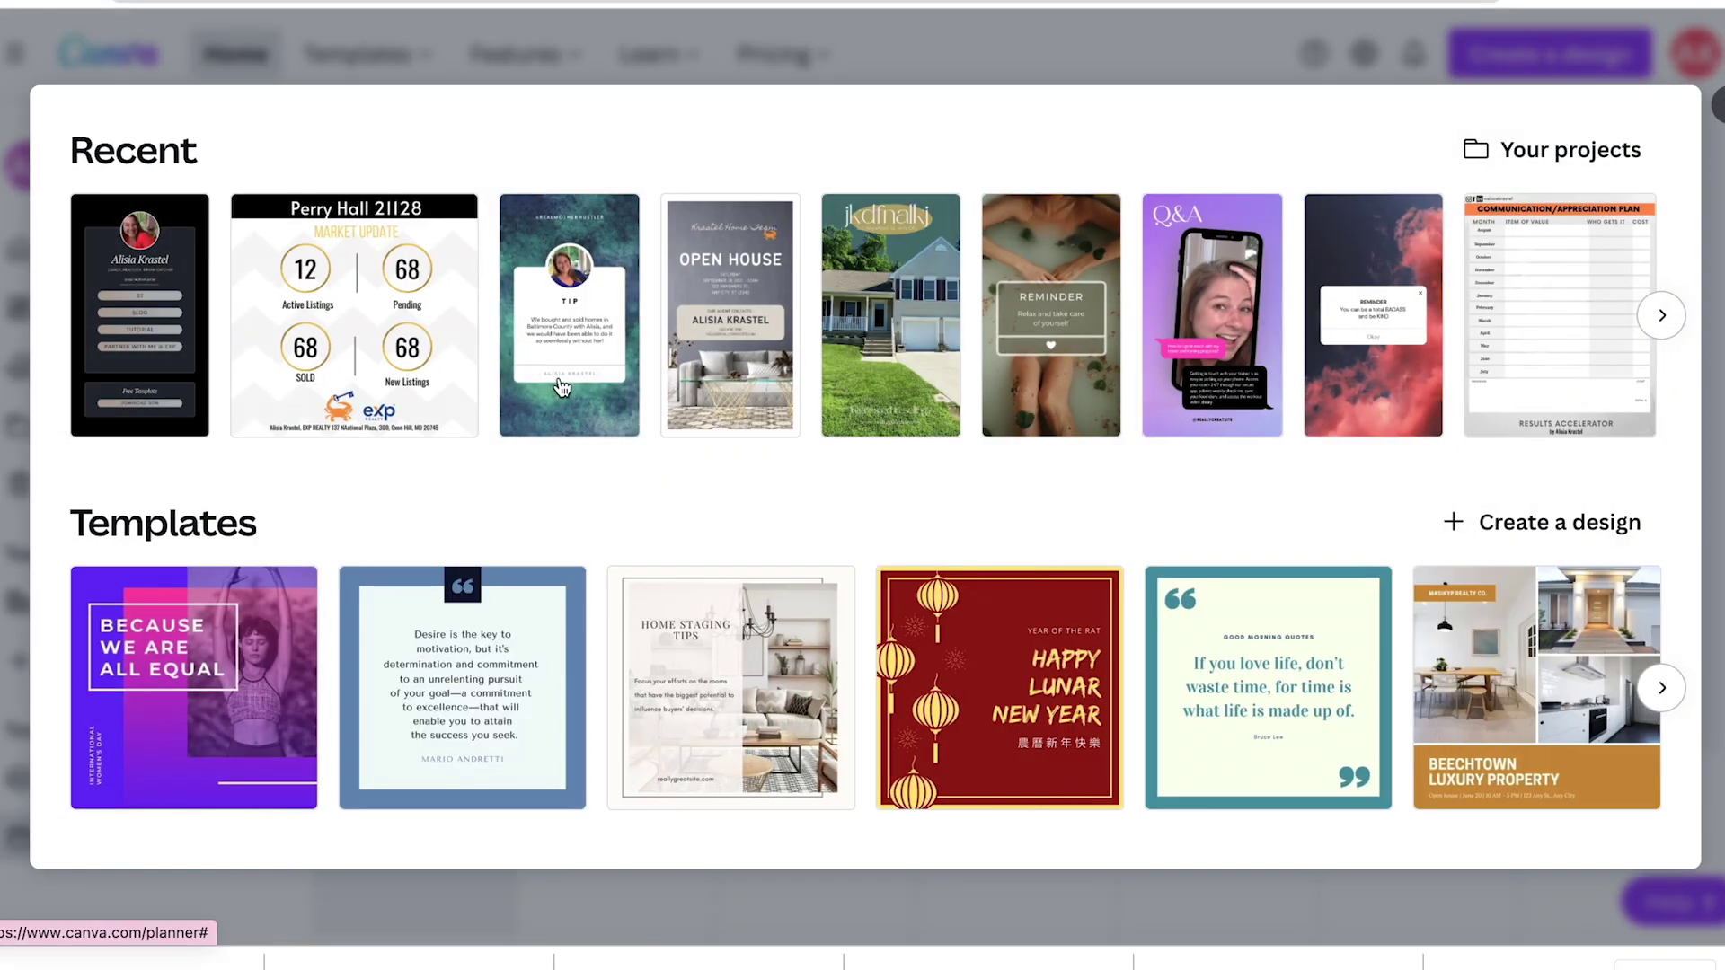
Step: Pick the Testimonials and tips design and limit the post to Page 1 only
left_click(566, 388)
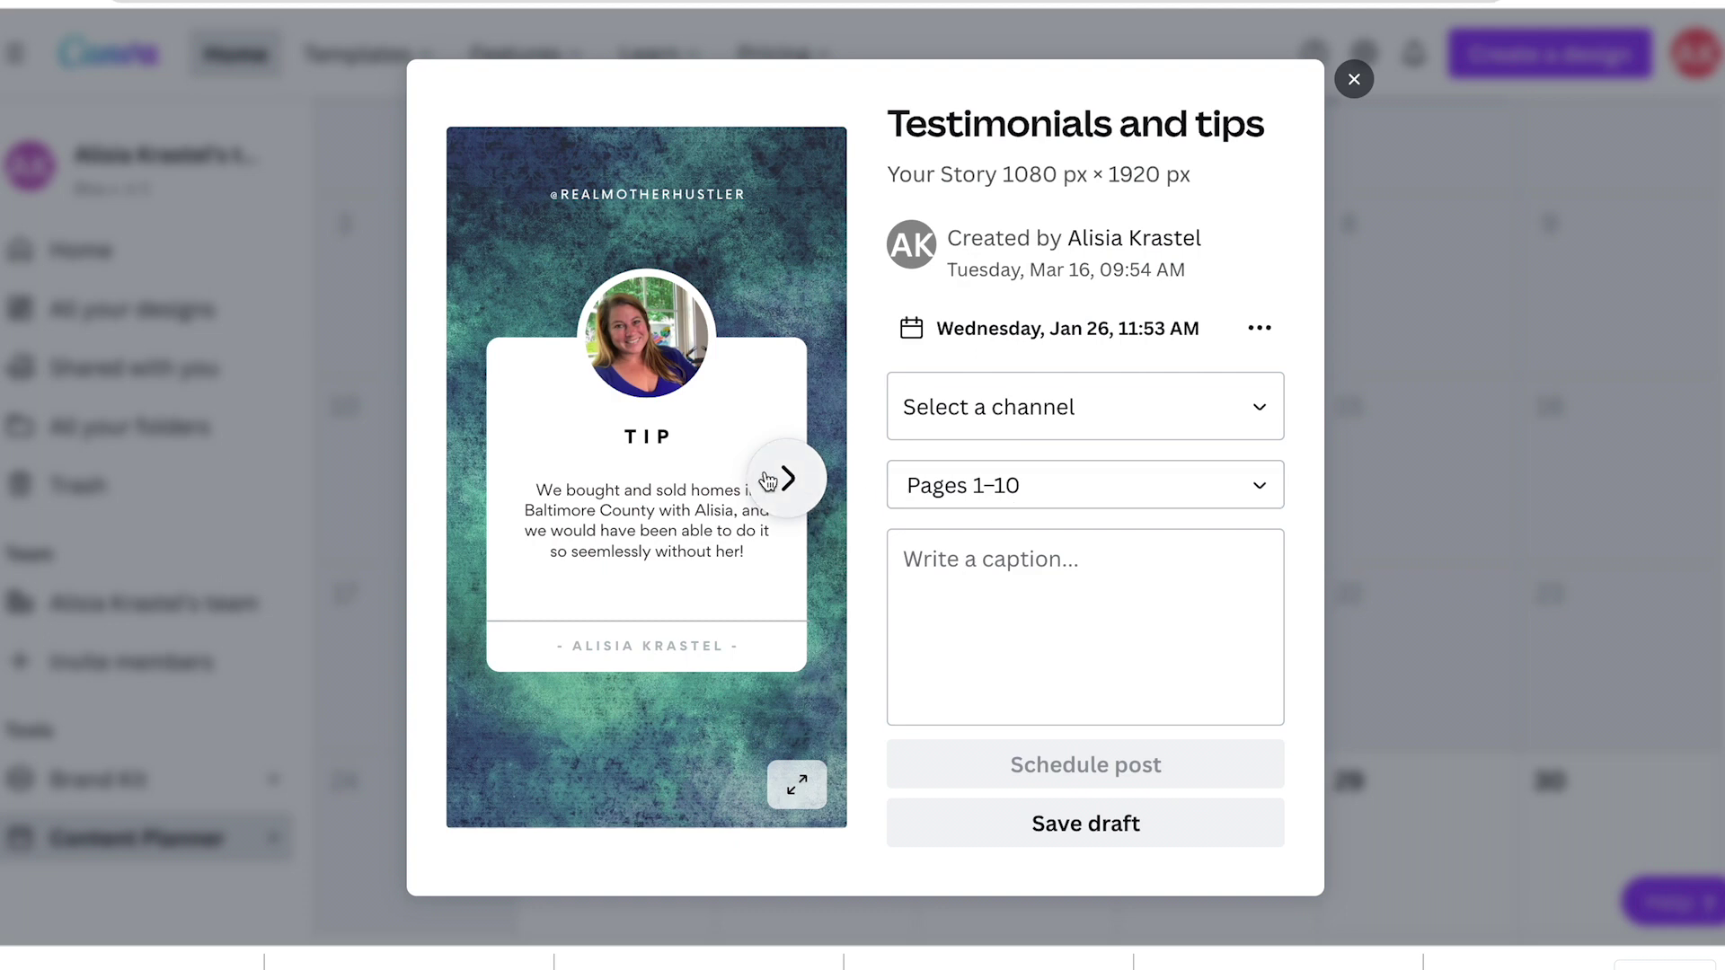
left_click(1179, 489)
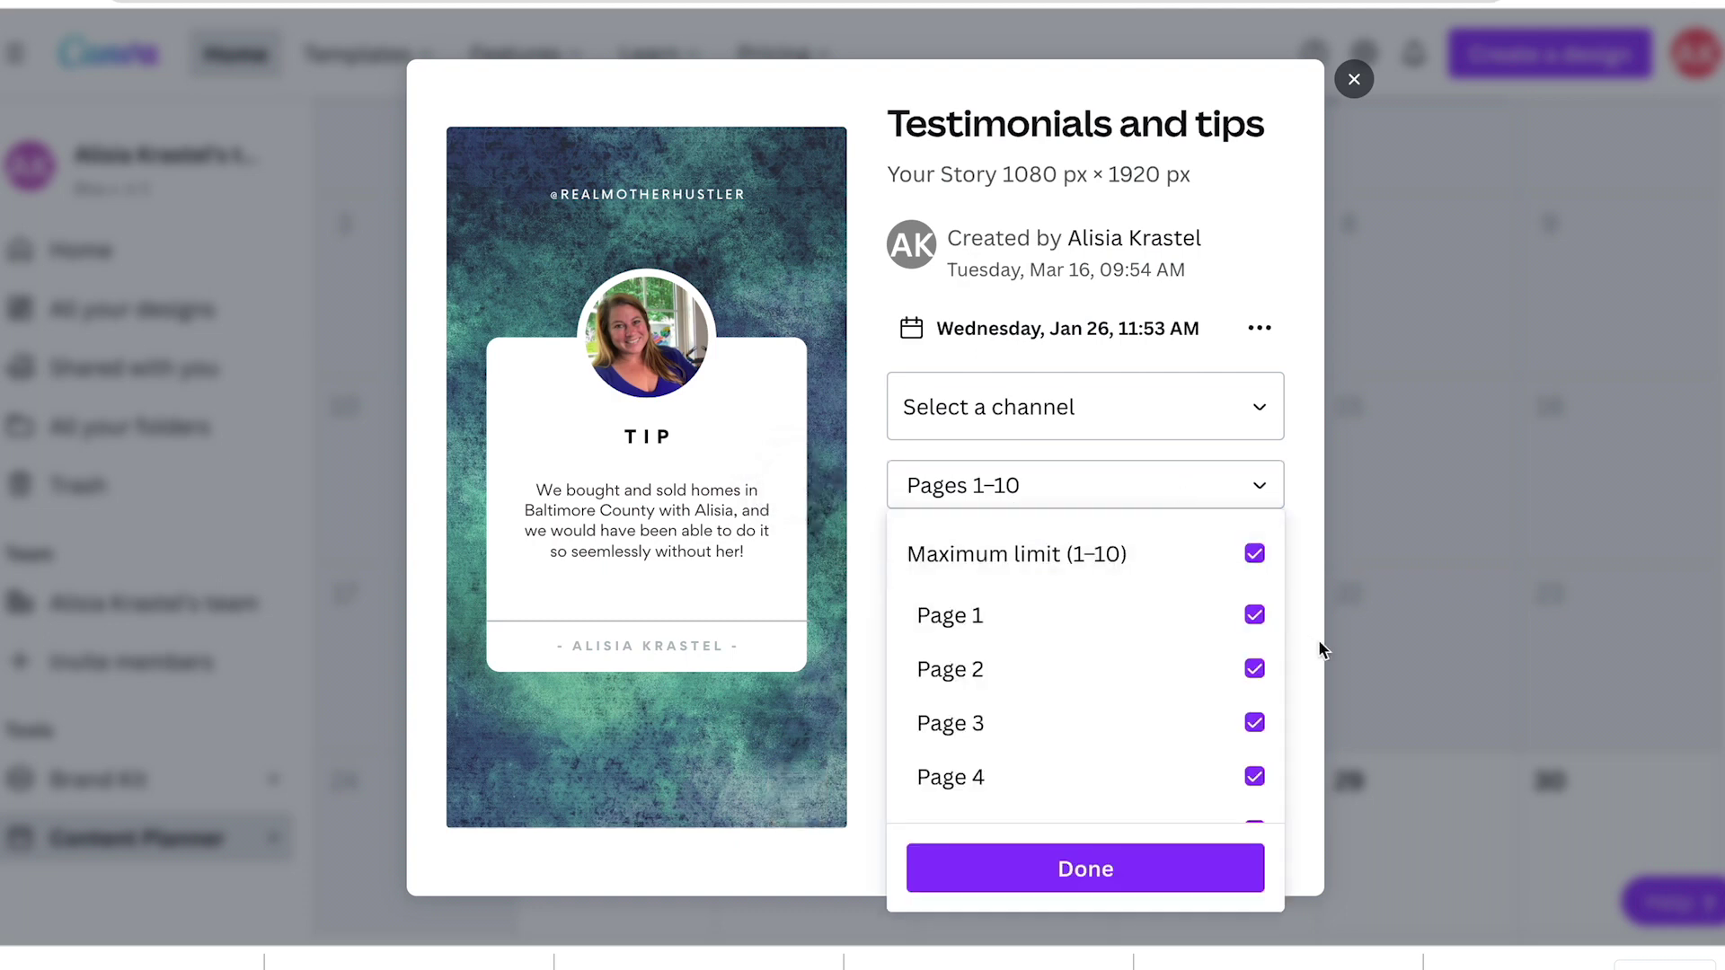
left_click(1256, 575)
left_click(1255, 590)
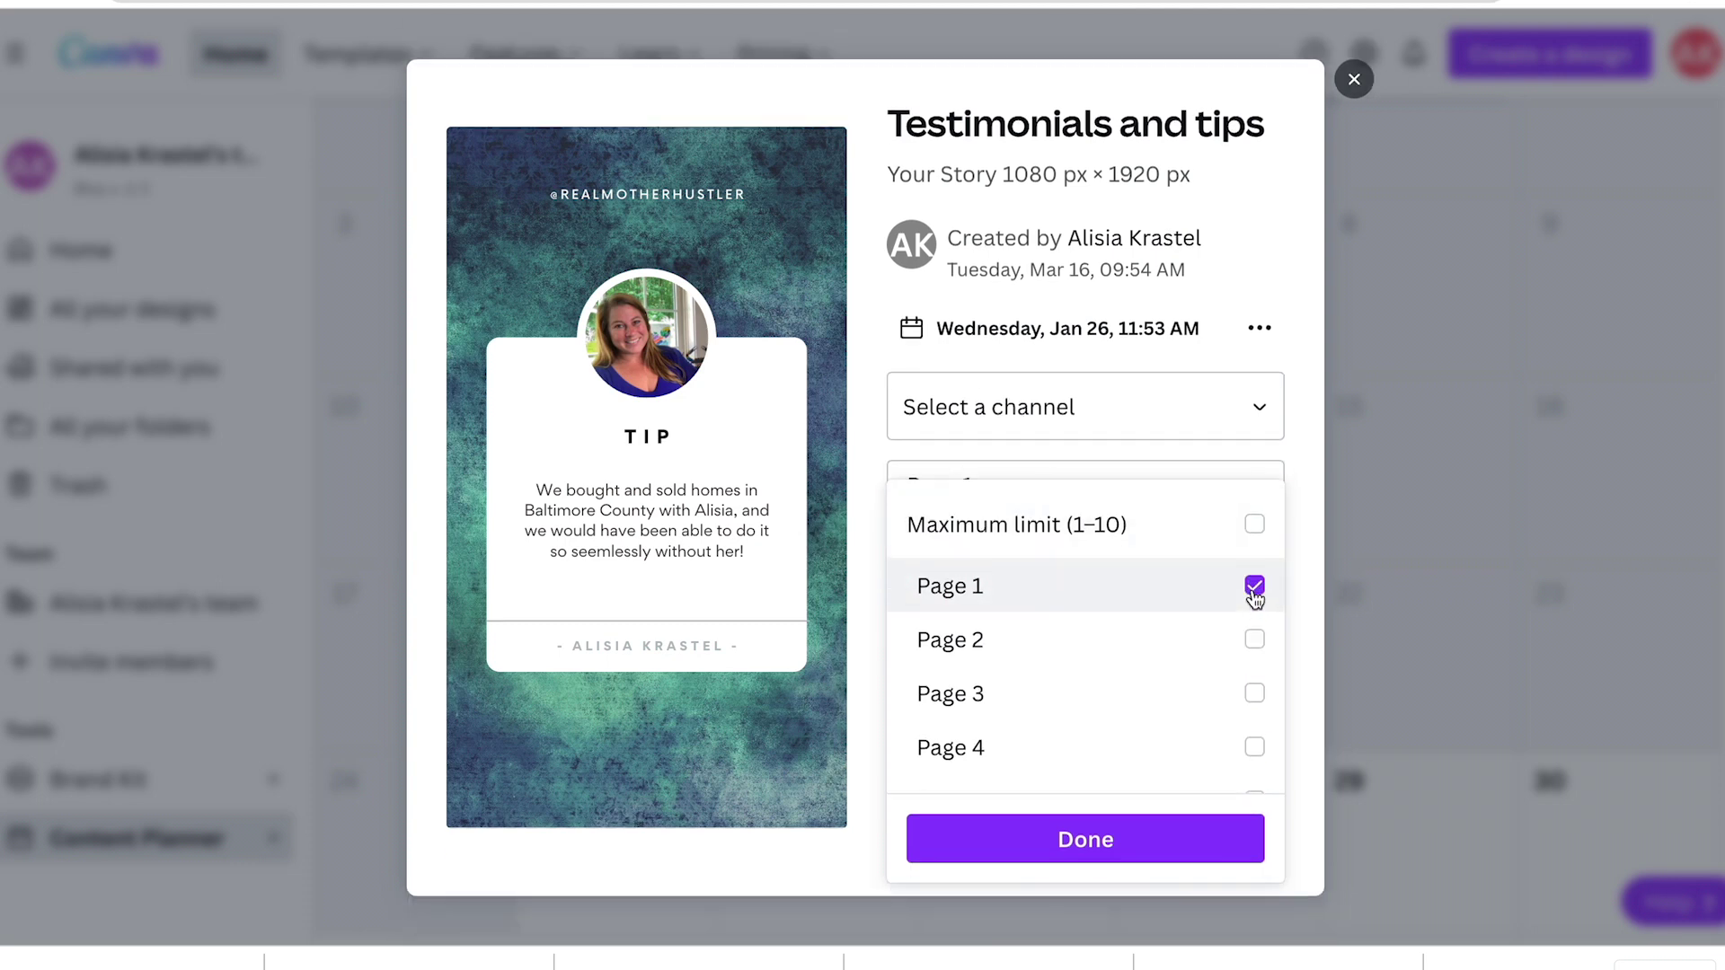
left_click(1236, 413)
Step: Set the Jan 26 post's channel to Pinterest
left_click(1236, 423)
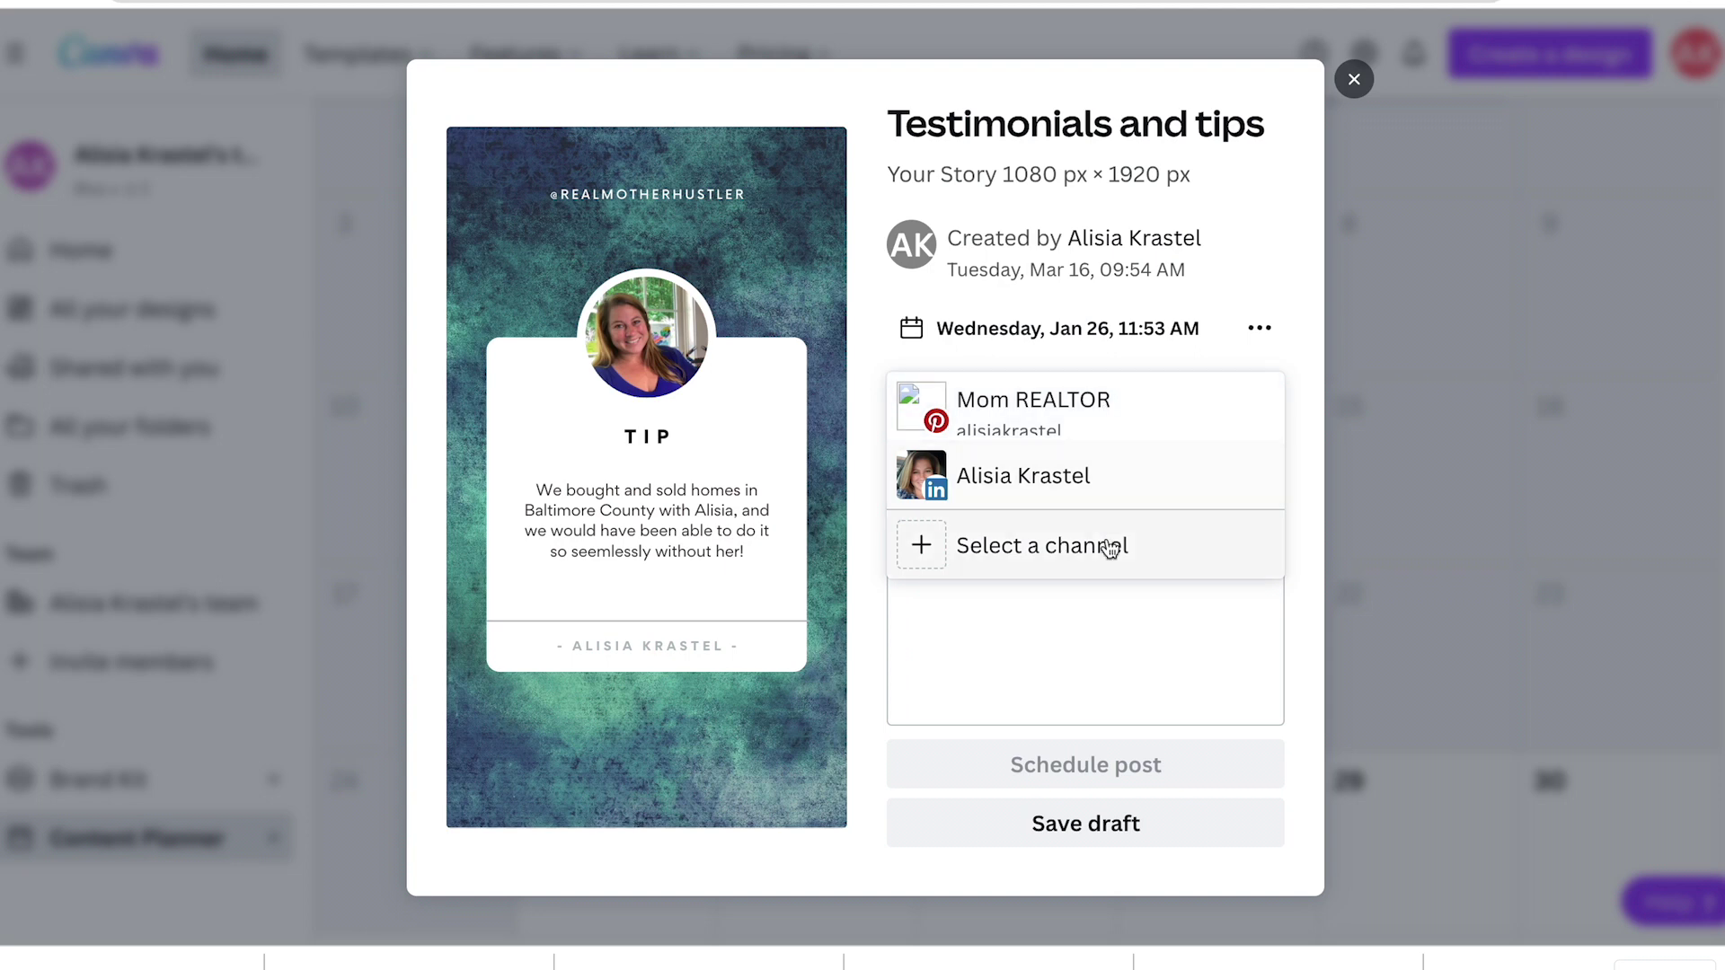
left_click(1122, 419)
scroll(1119, 814, "down", 2)
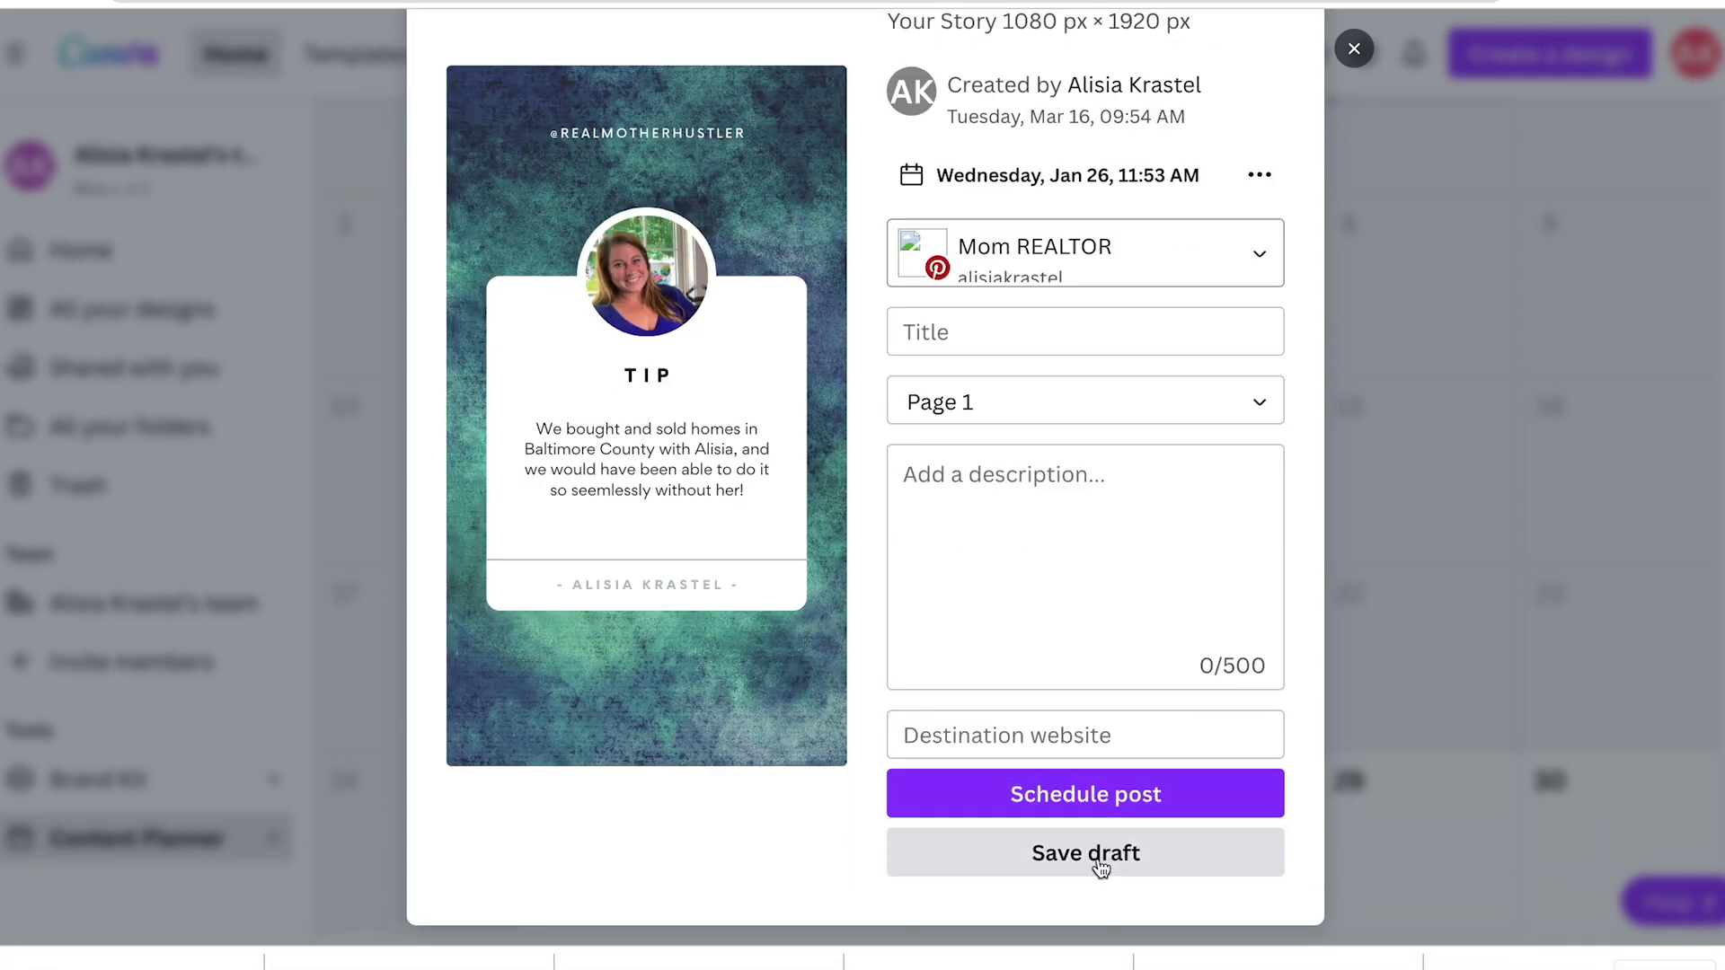